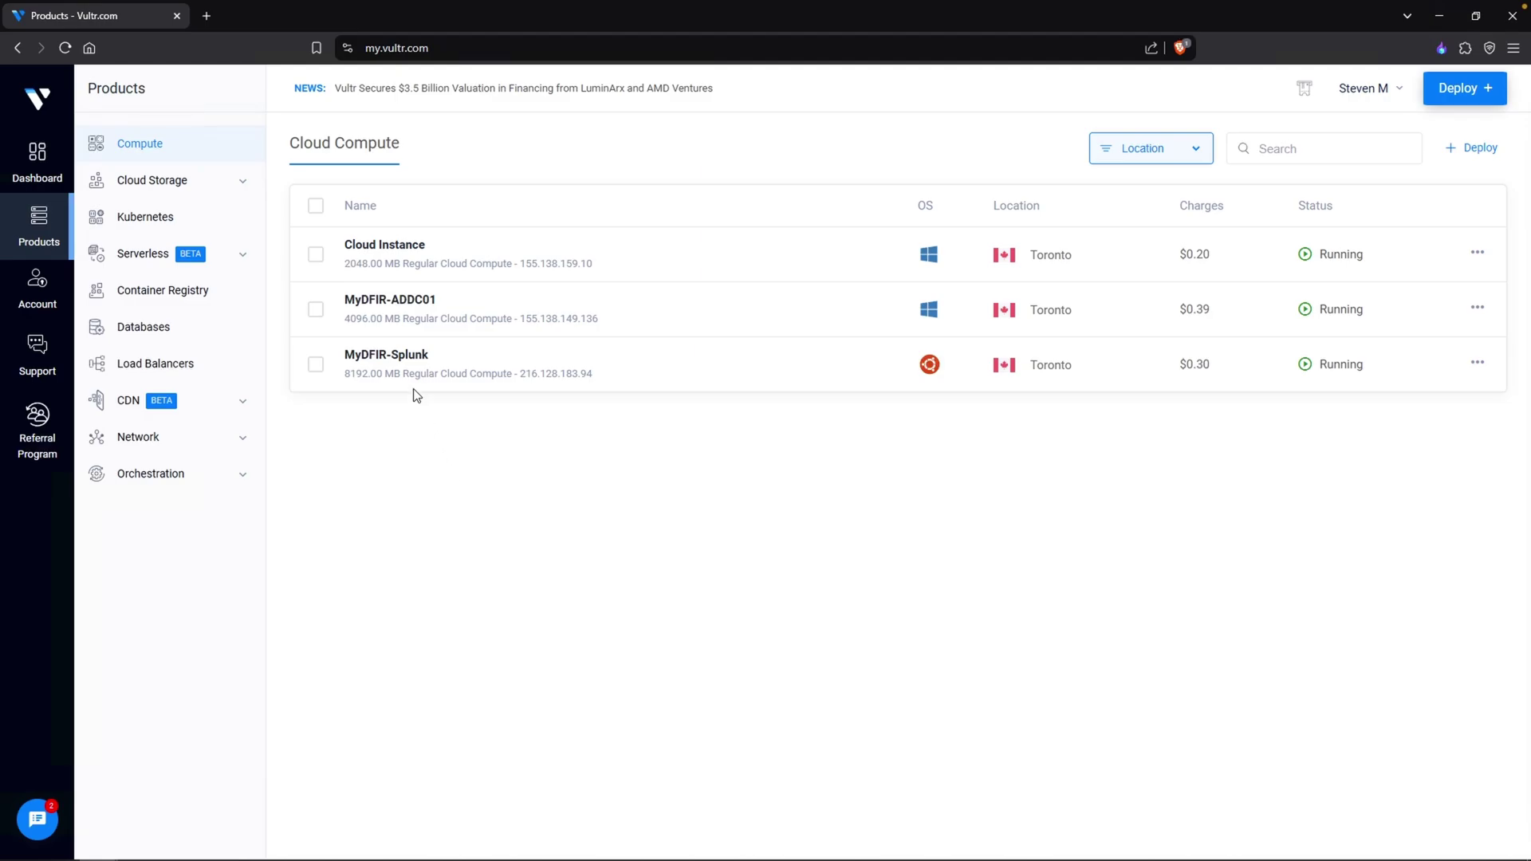
- Open the MyDFIR-Splunk instance's overview page from the Vultr Compute list
left_click(405, 365)
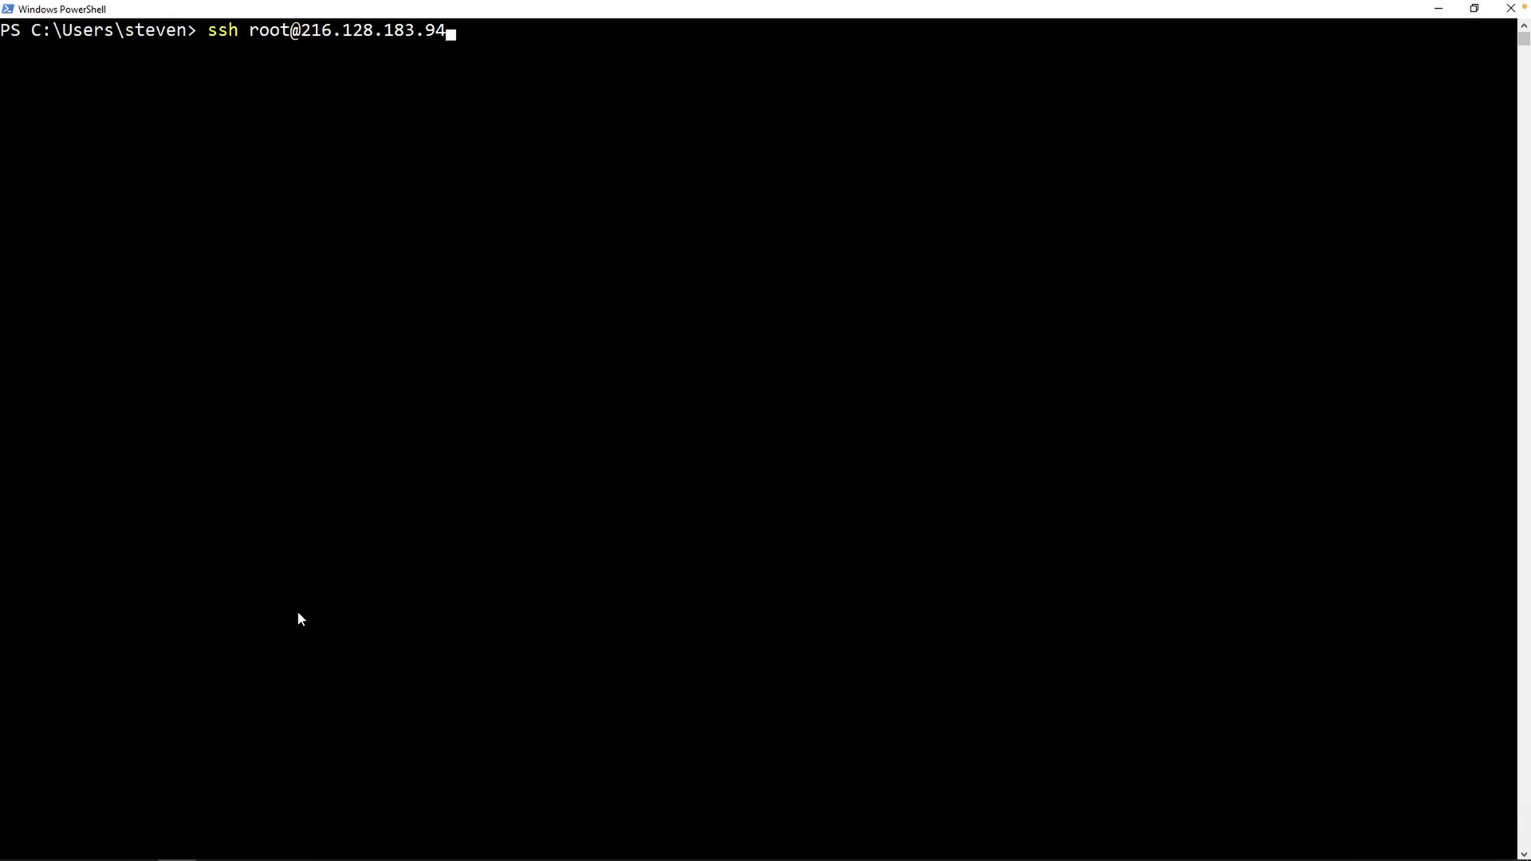
- SSH in as root to 216.128.183.94, pasting the root password copied from Vultr
key("Return")
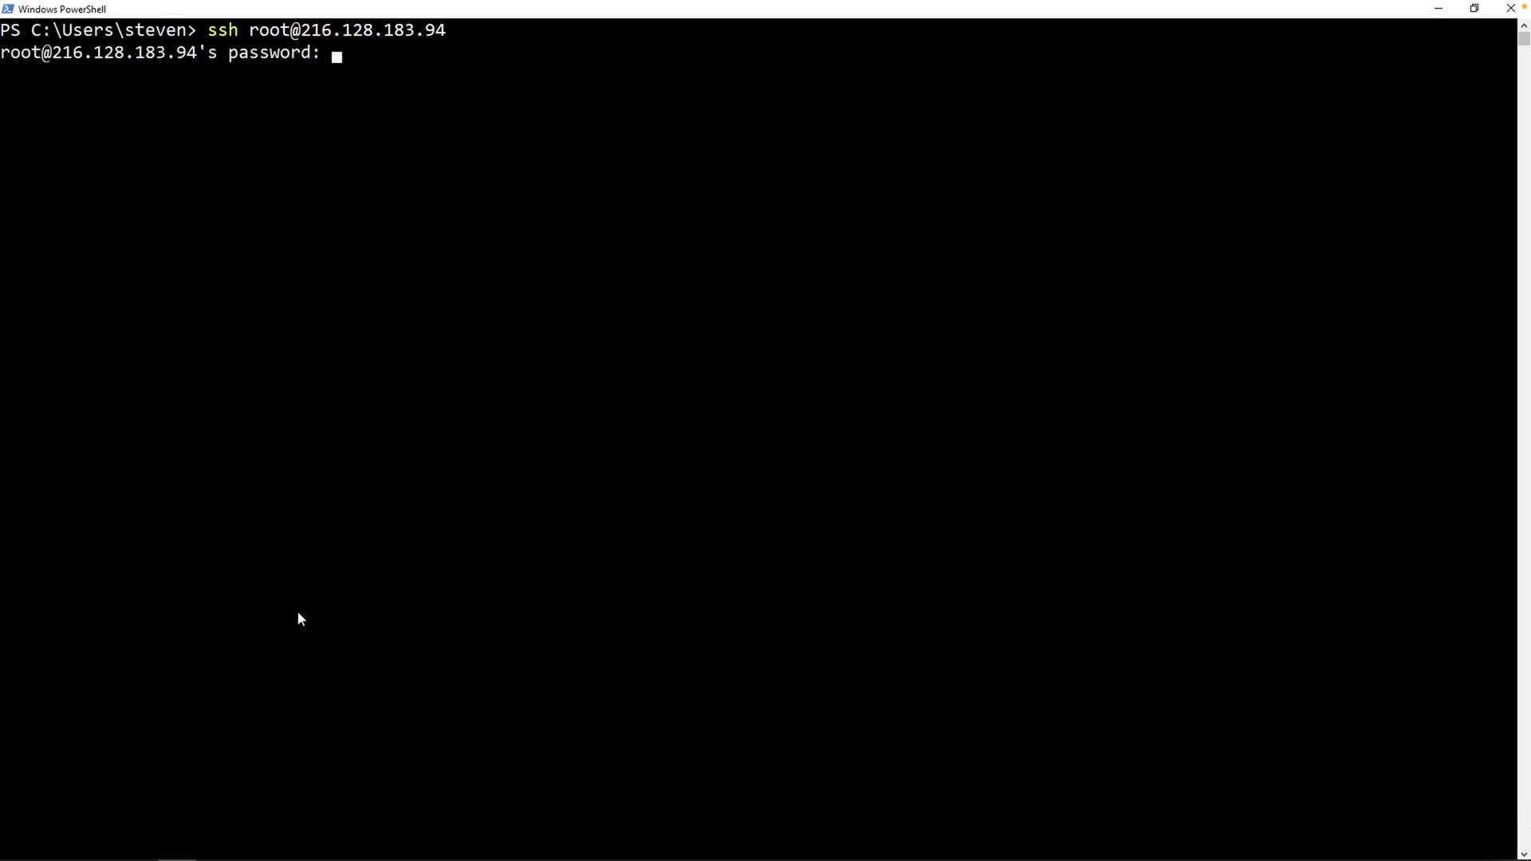
key("alt+Tab")
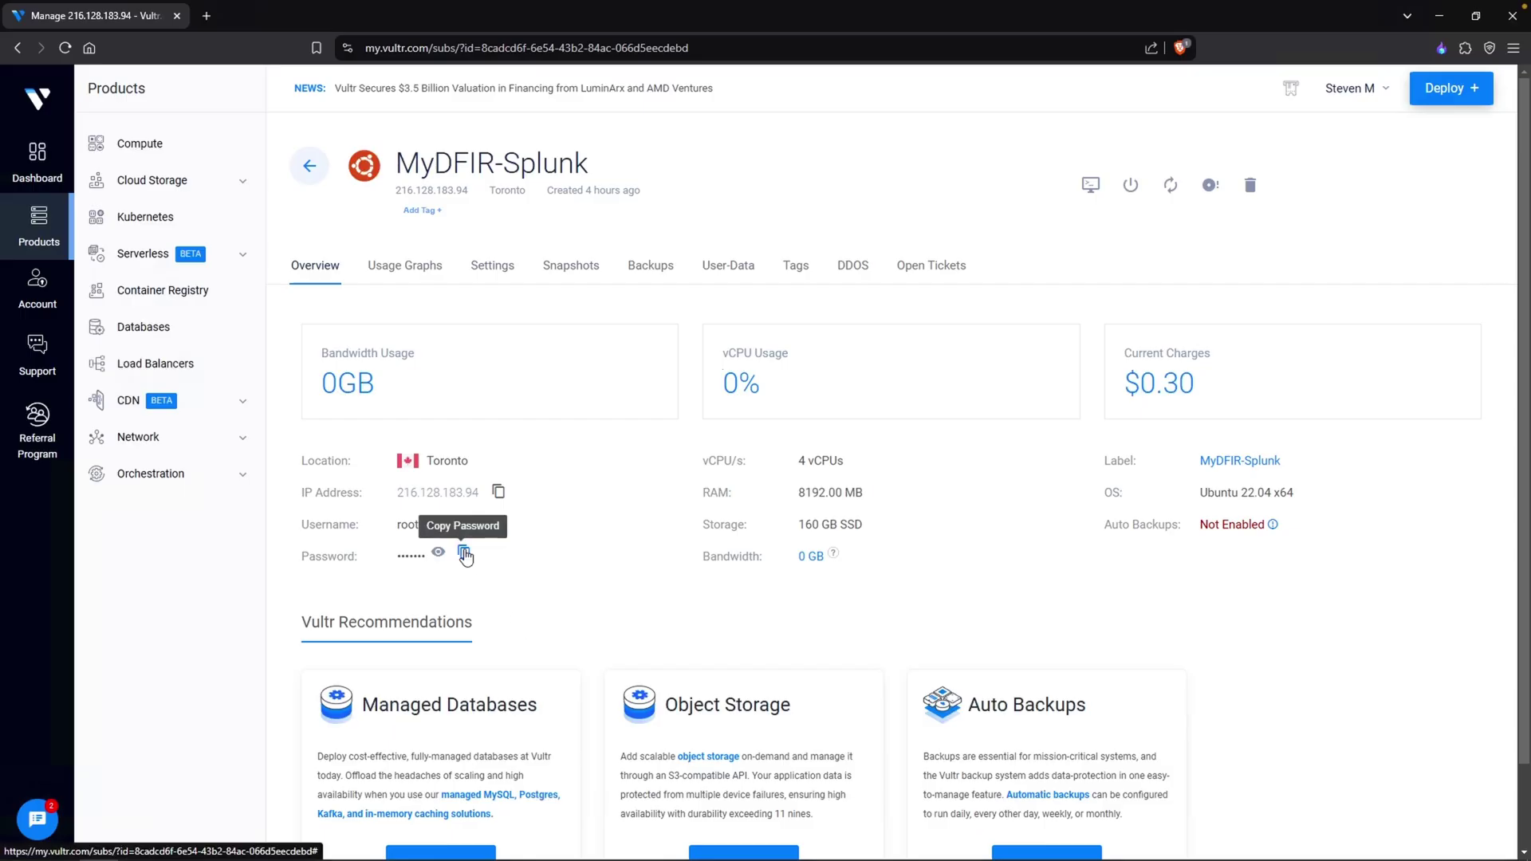
left_click(465, 556)
key("alt+Tab")
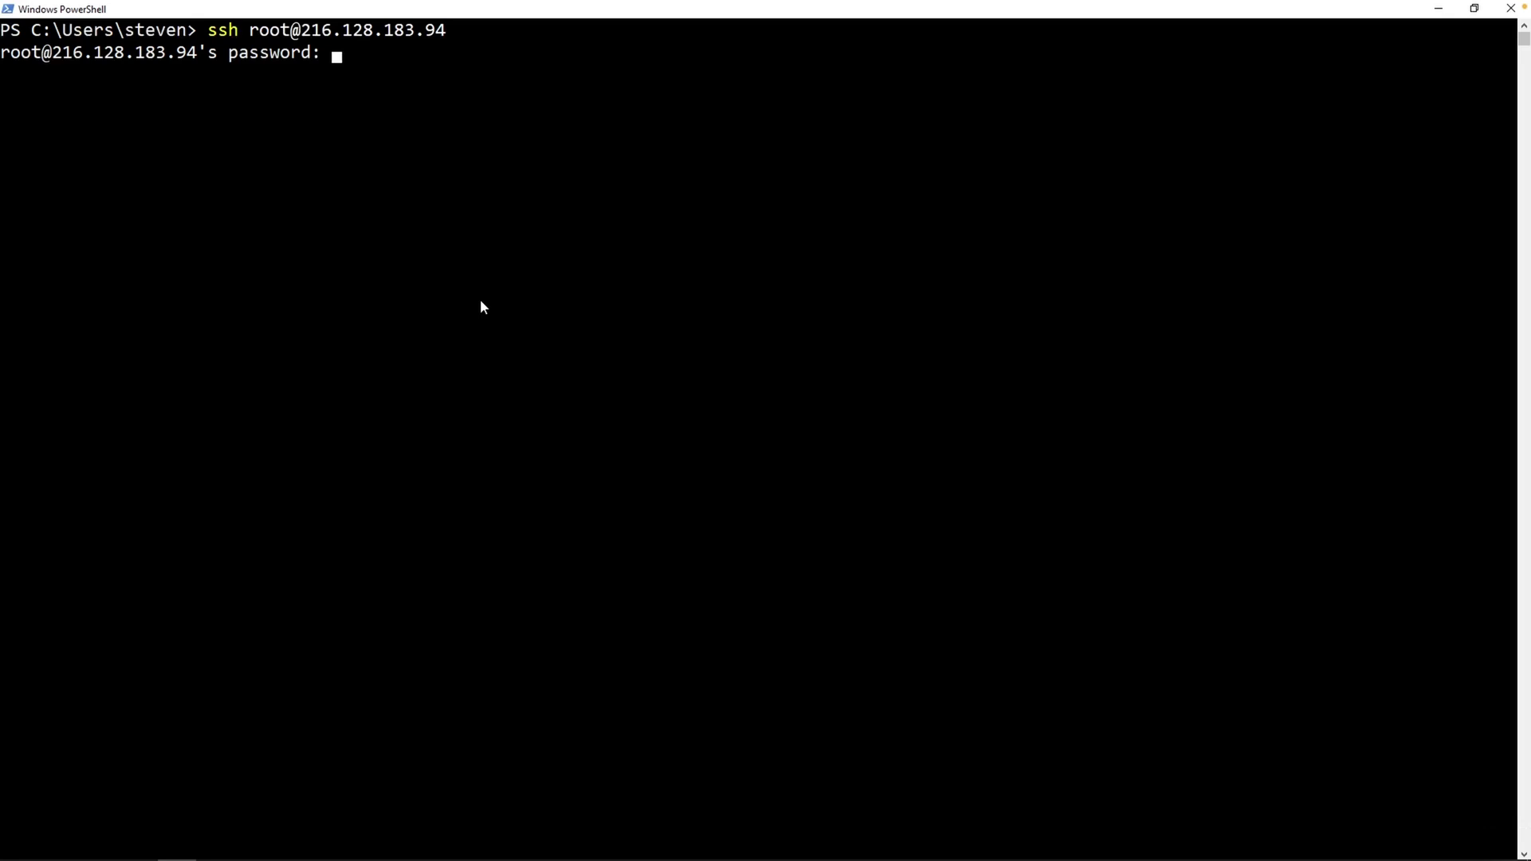
right_click(481, 302)
key("Return")
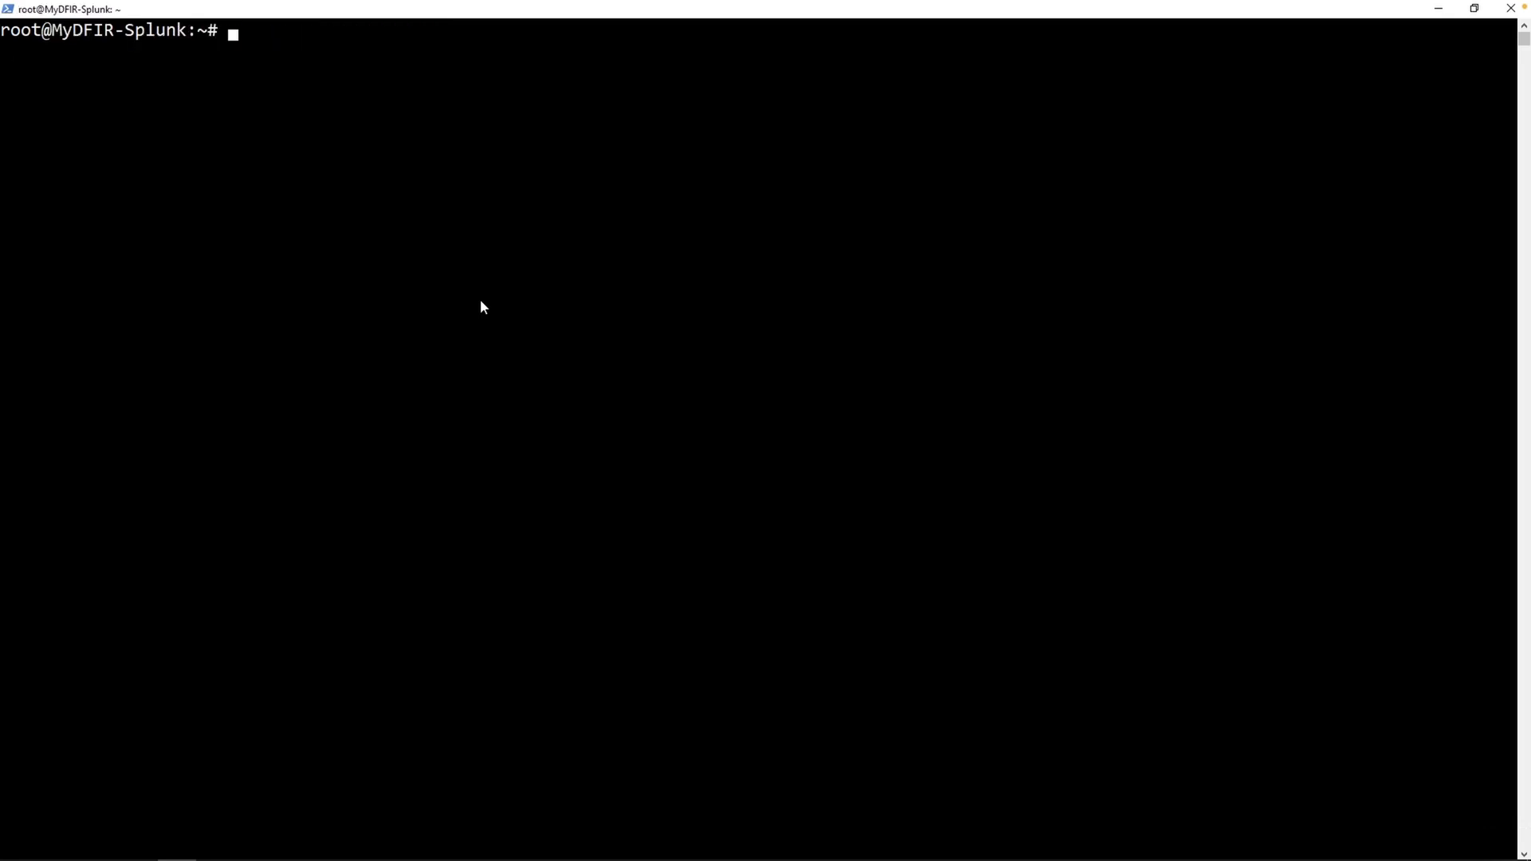
- Run apt-get update && apt-get upgrade -y on the server
type("apt-get update ")
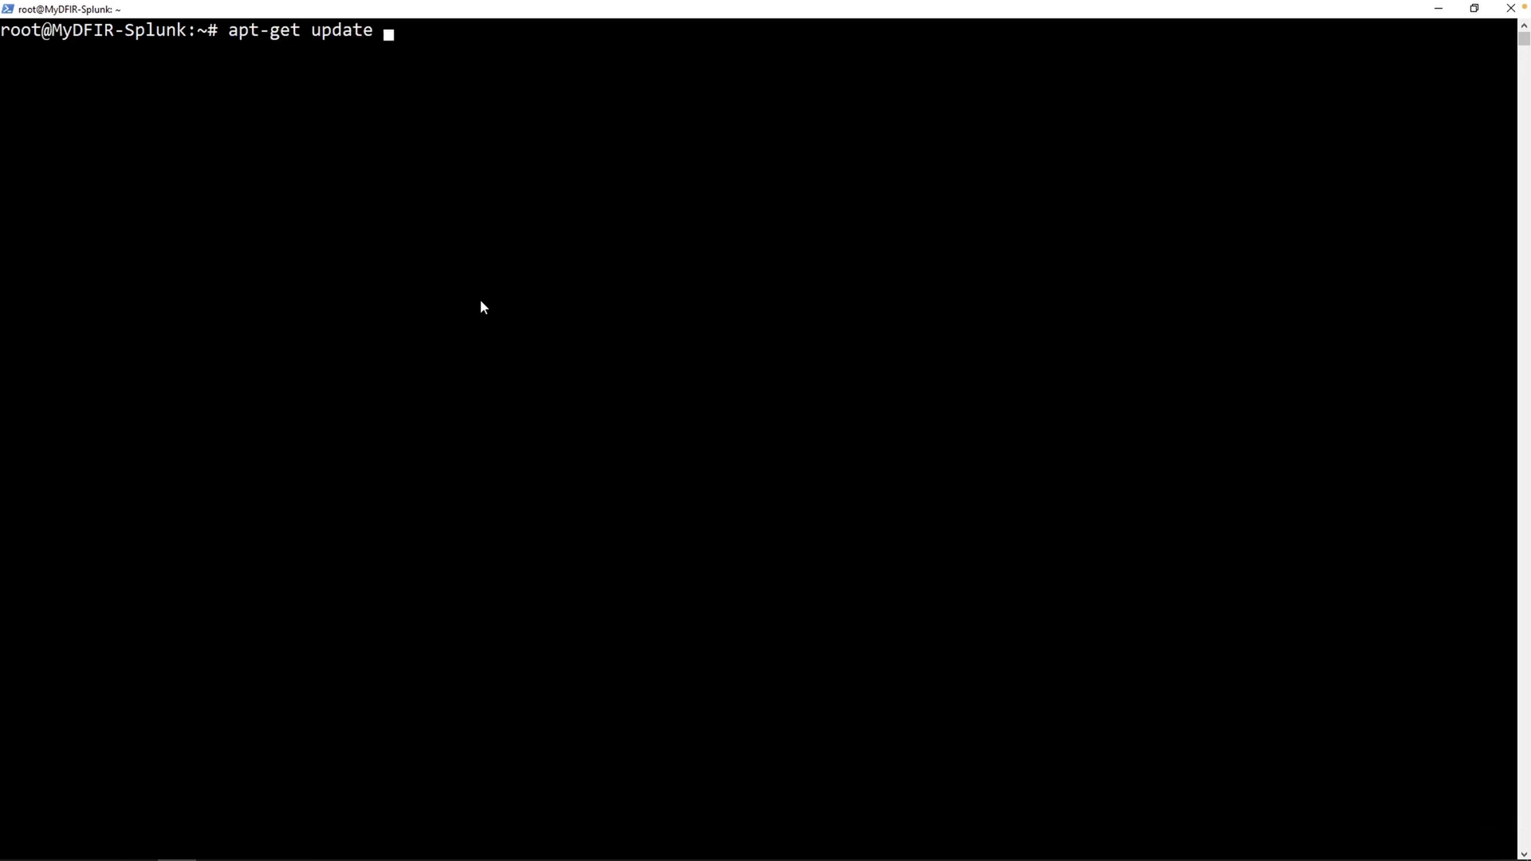
type("&& apt-get upgrade -")
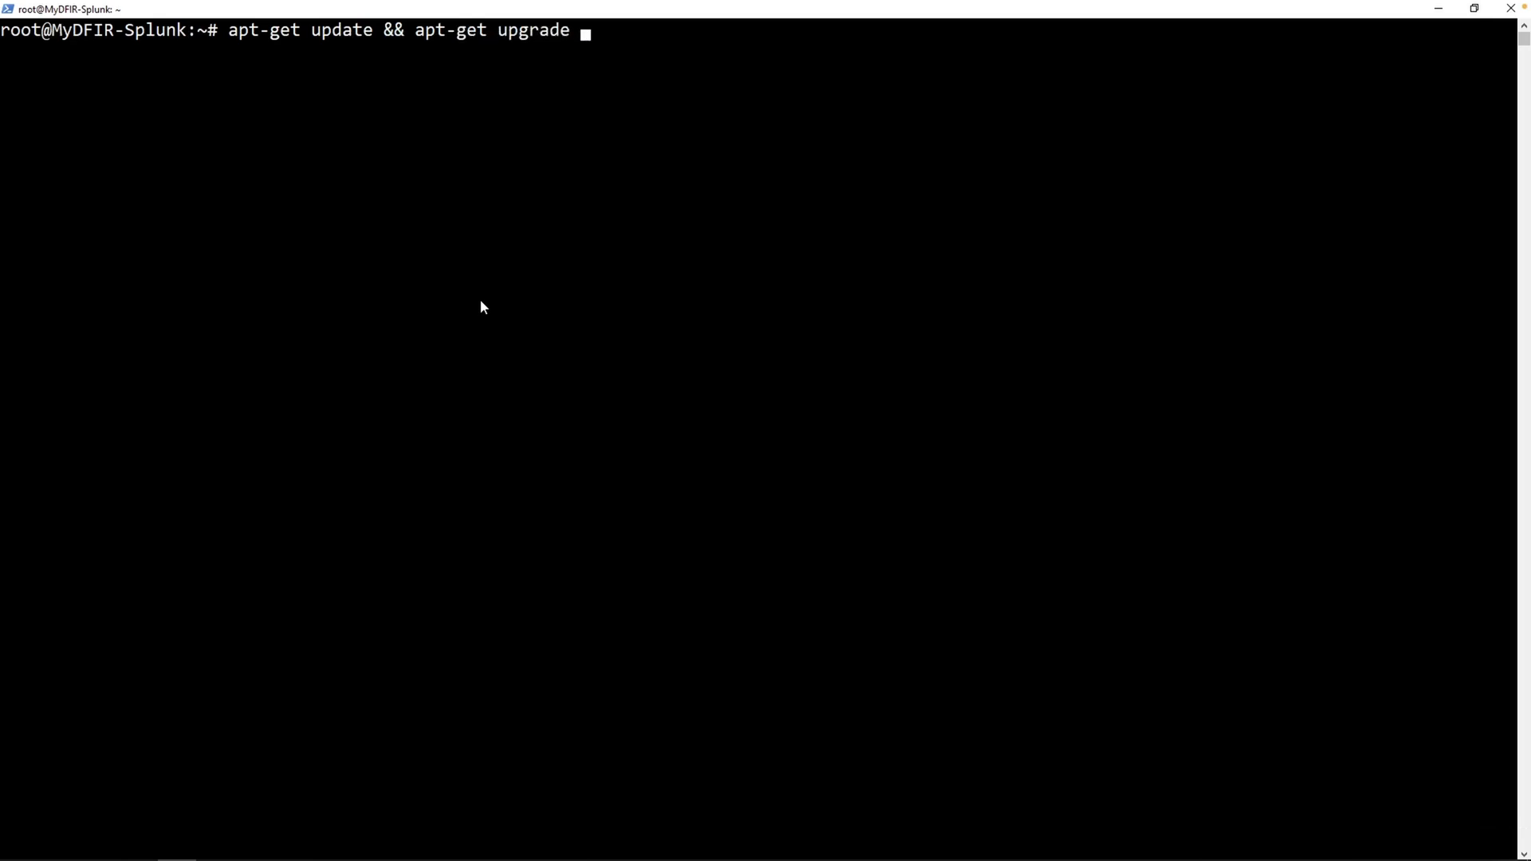
type("y")
key("Return")
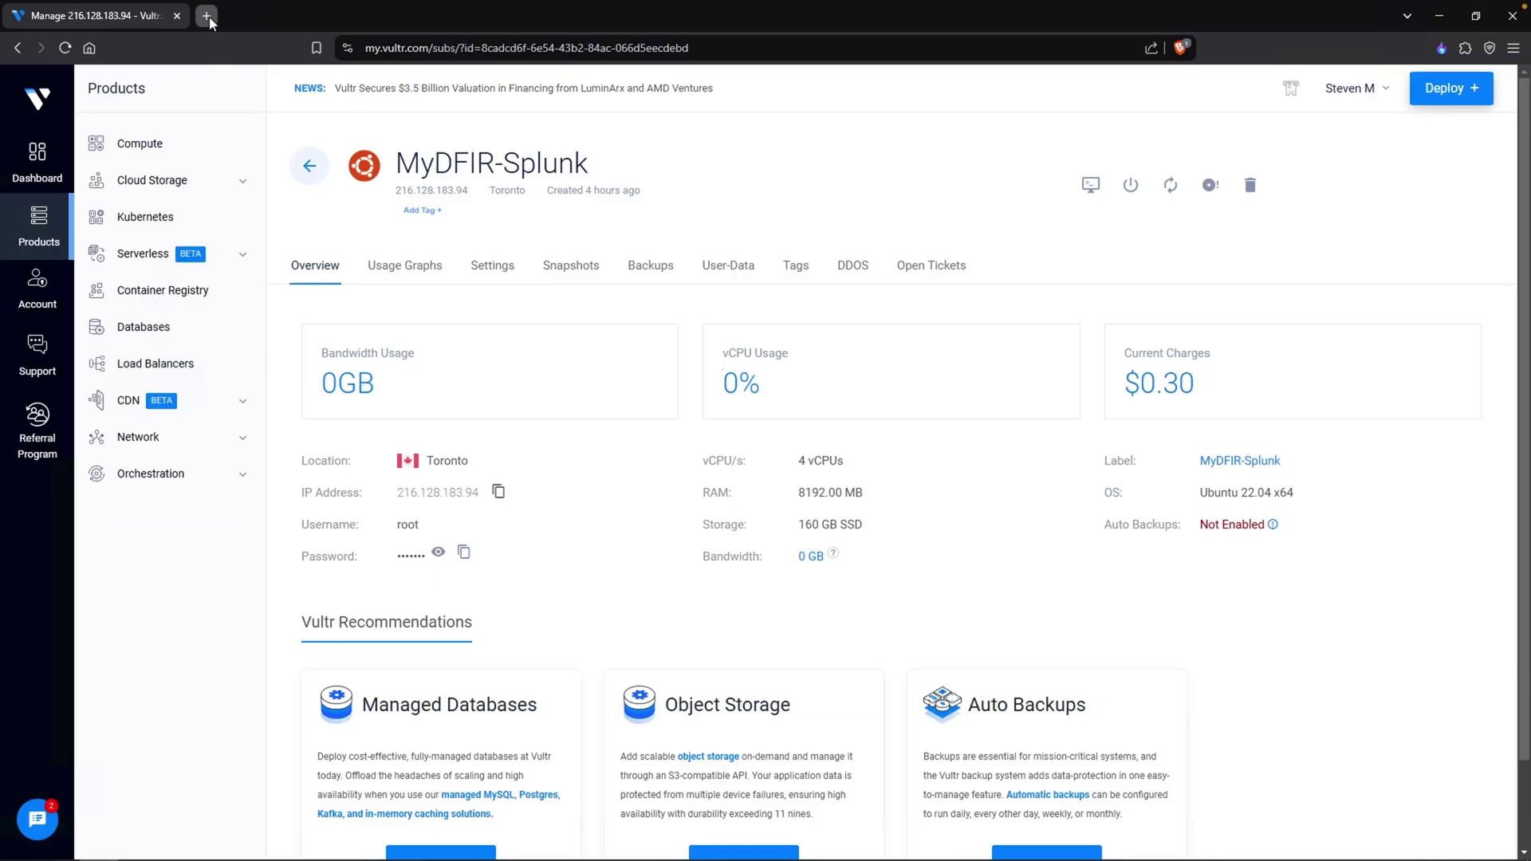
left_click(209, 16)
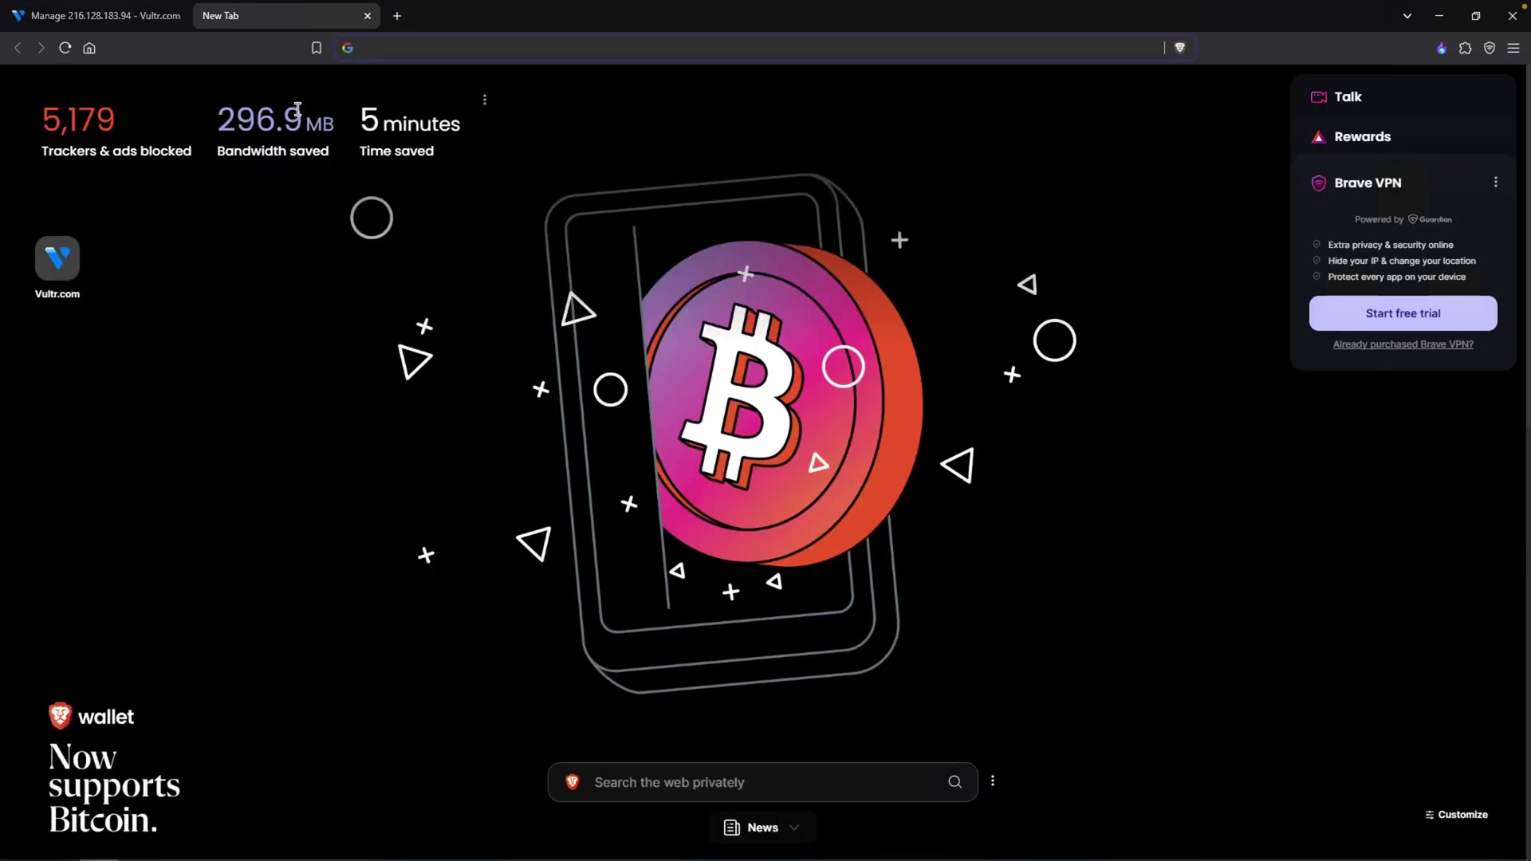
- Search for splunk and go to splunk.com's Free Trials & Downloads page
type("splunk")
key("Return")
left_click(390, 237)
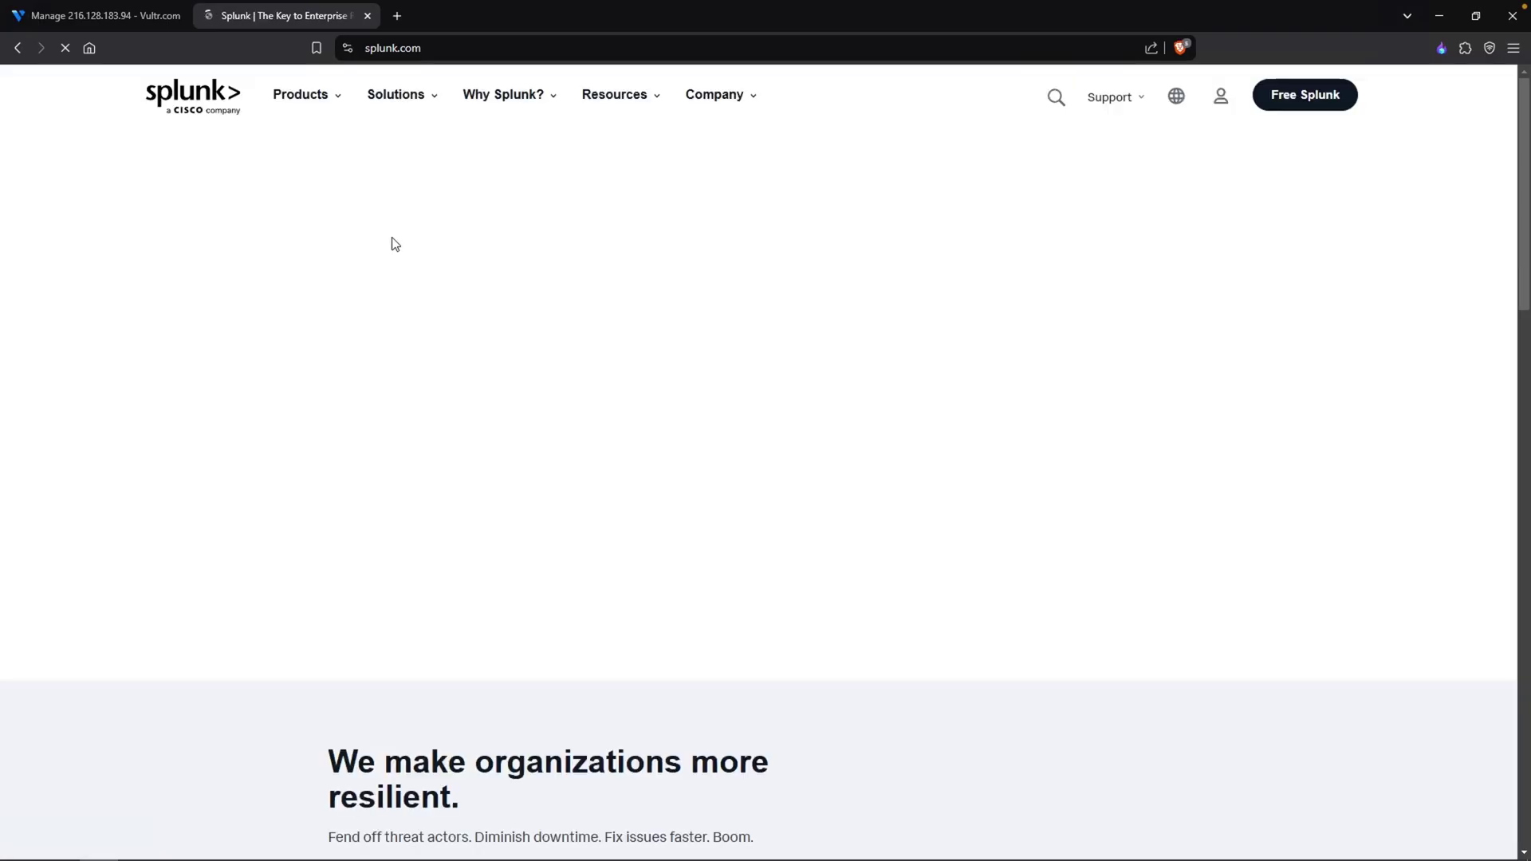
left_click(1224, 156)
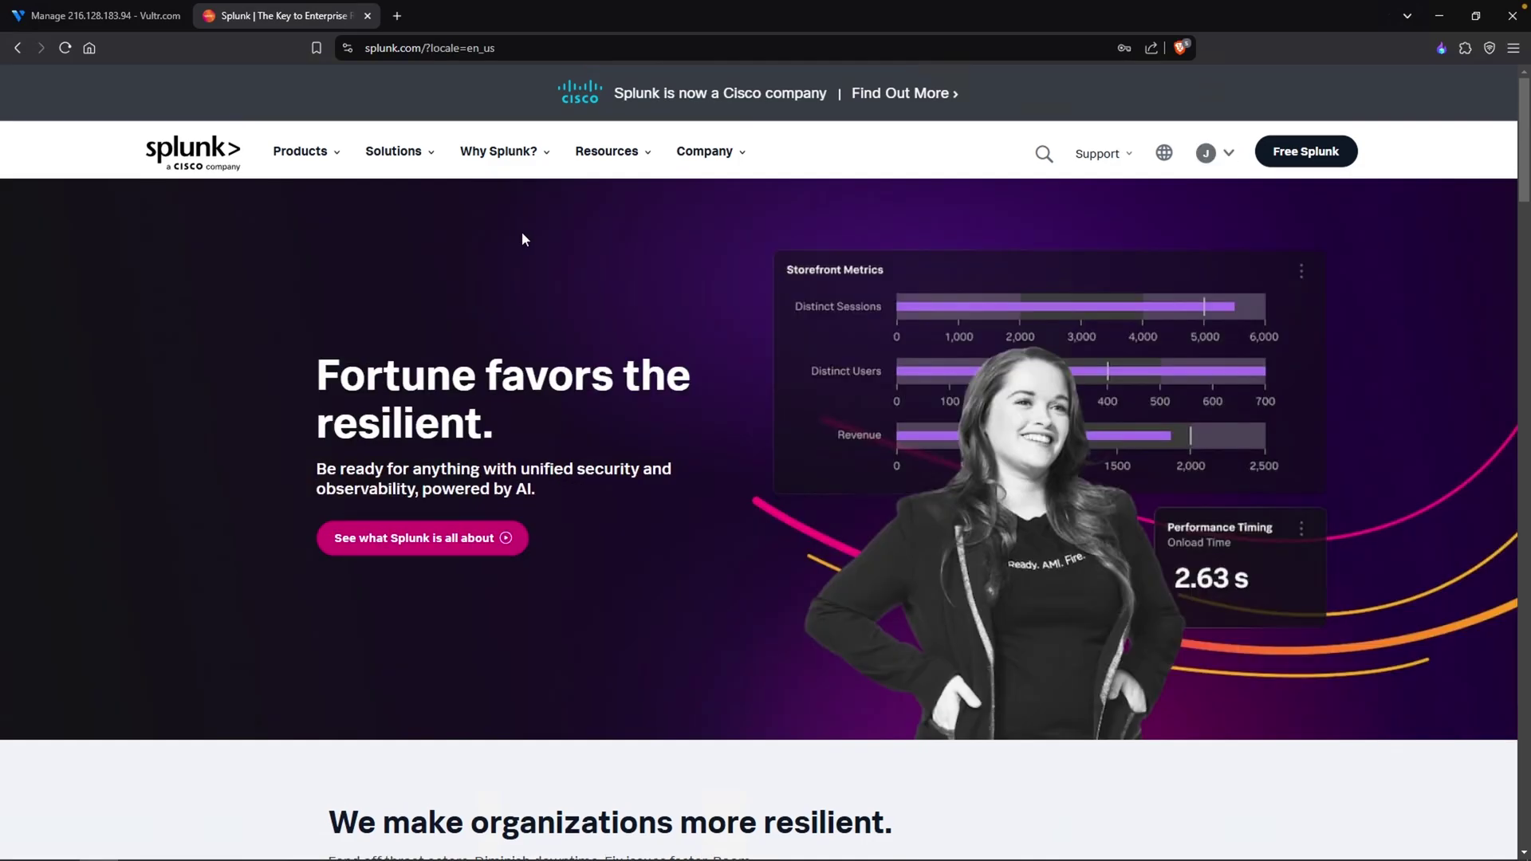
left_click(301, 151)
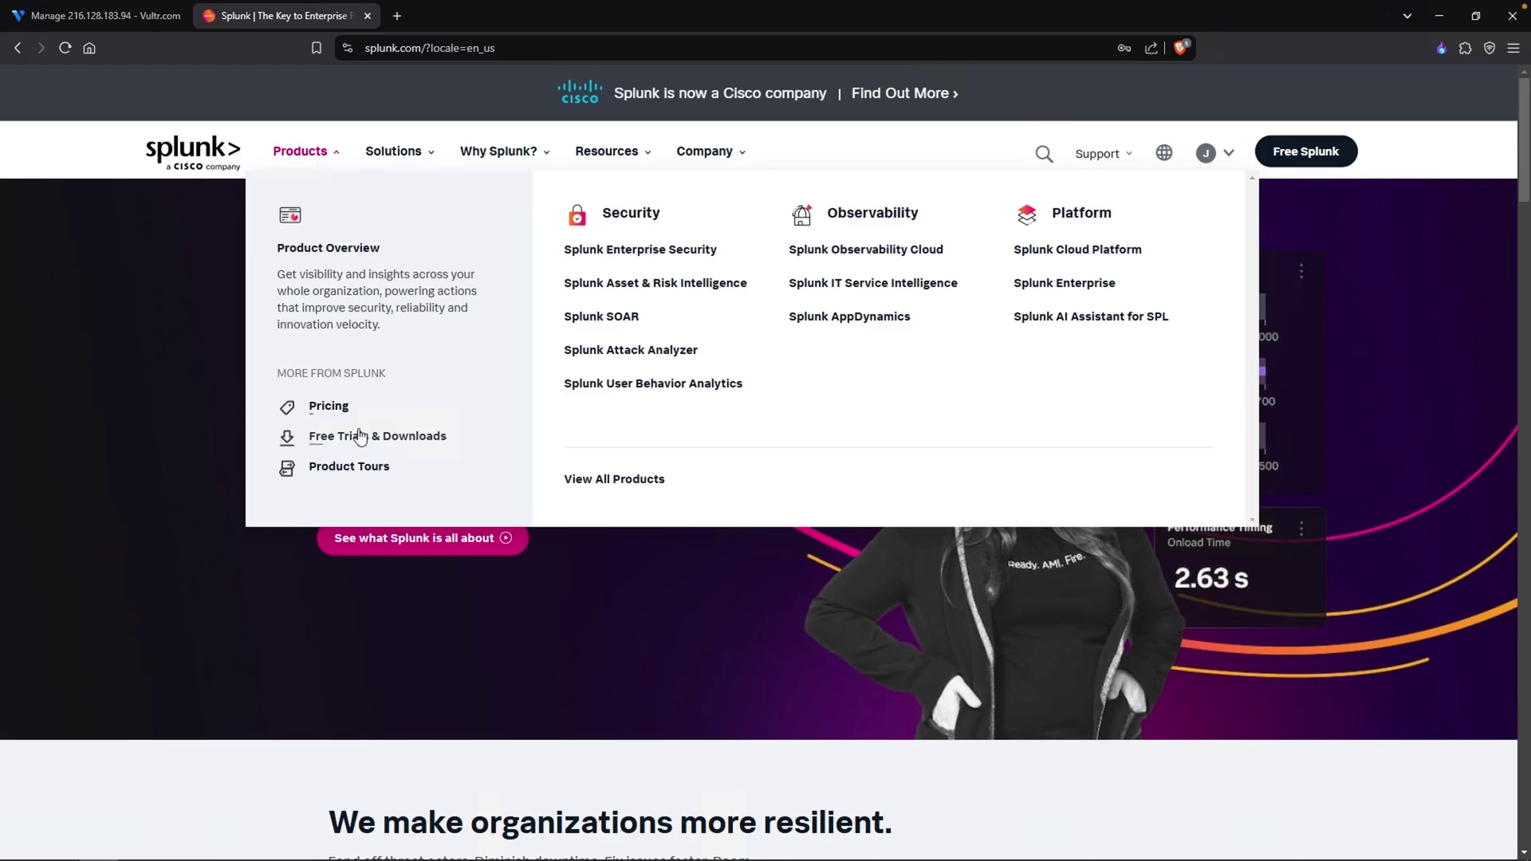
left_click(355, 438)
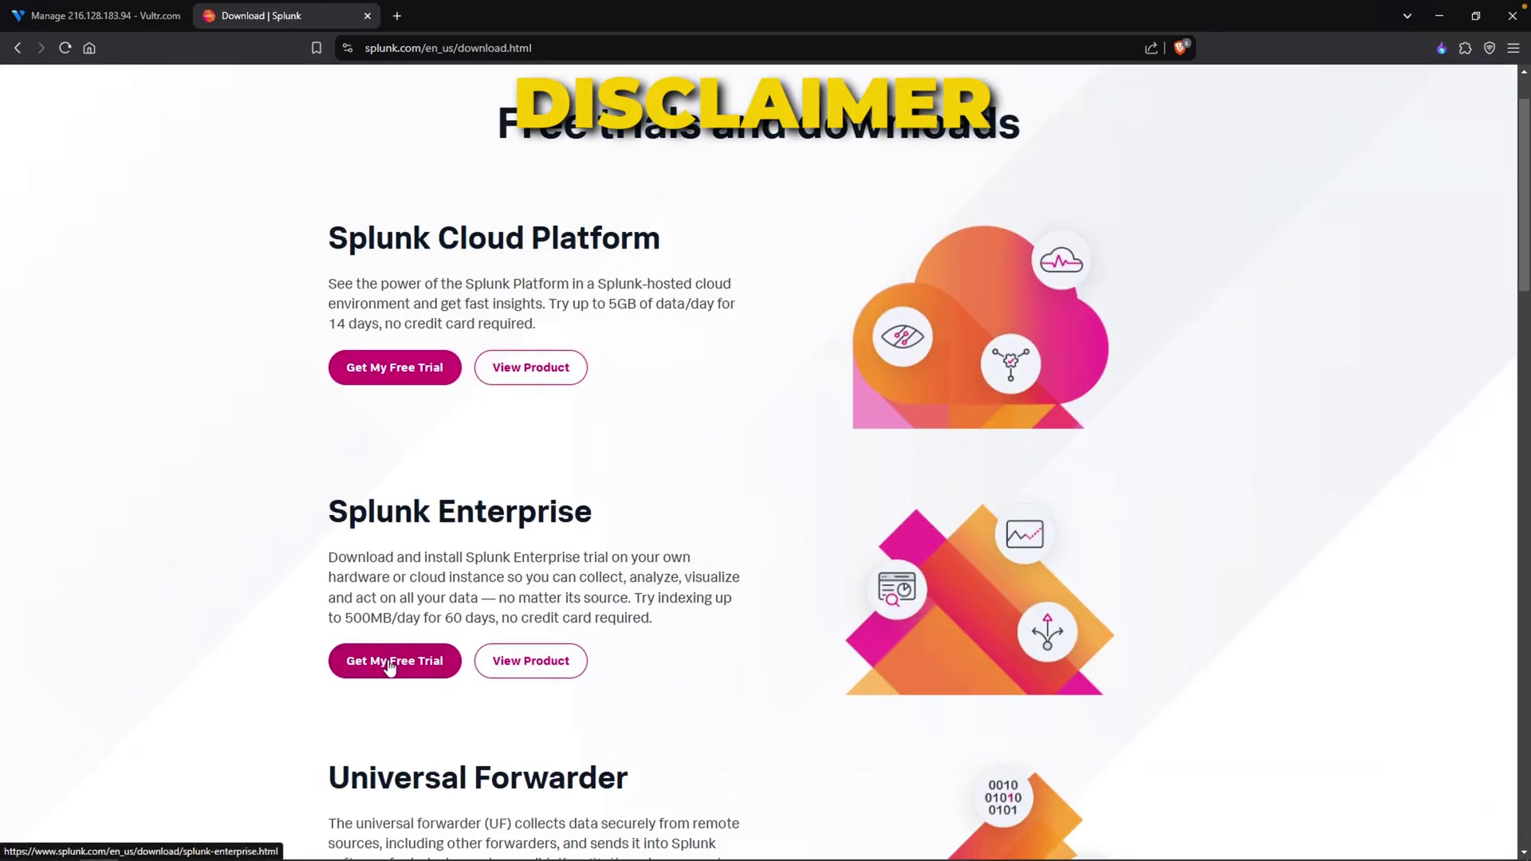
- Copy the wget link for the Splunk Enterprise Linux .deb package
left_click_drag(329, 511, 563, 515)
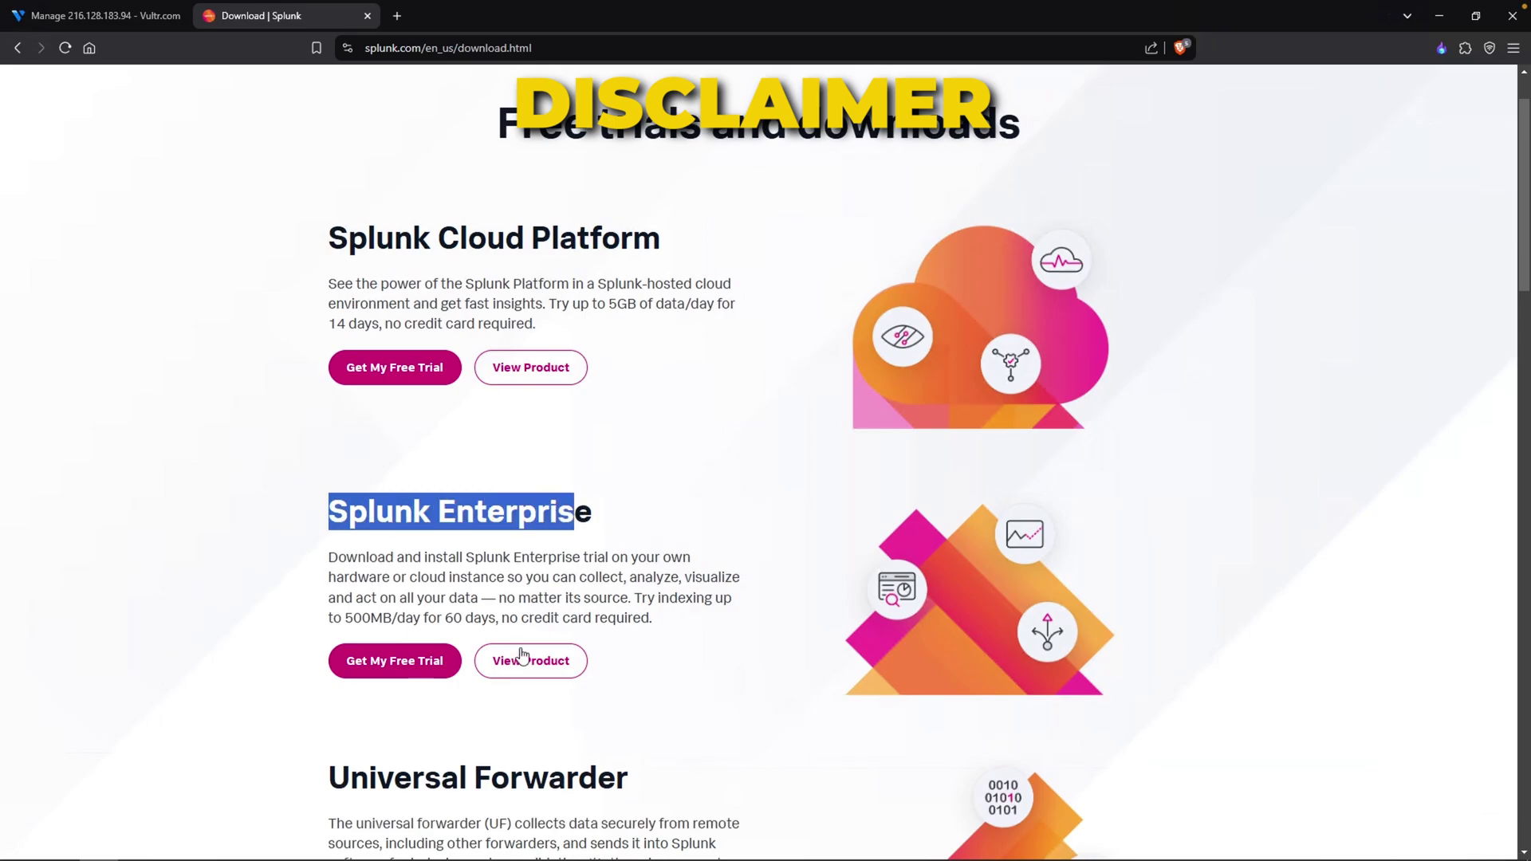
left_click(395, 661)
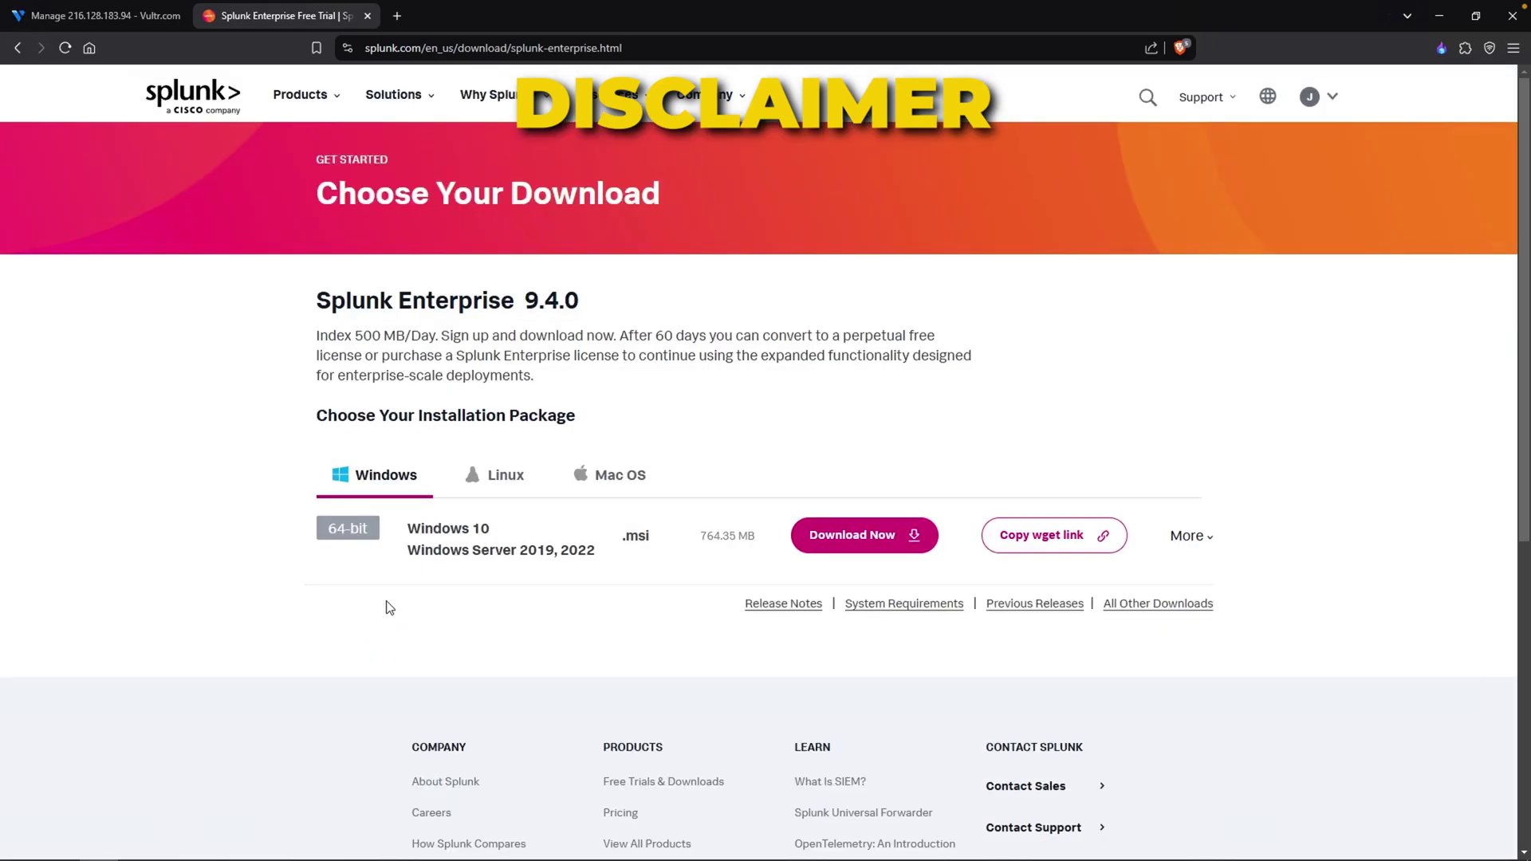
left_click(494, 481)
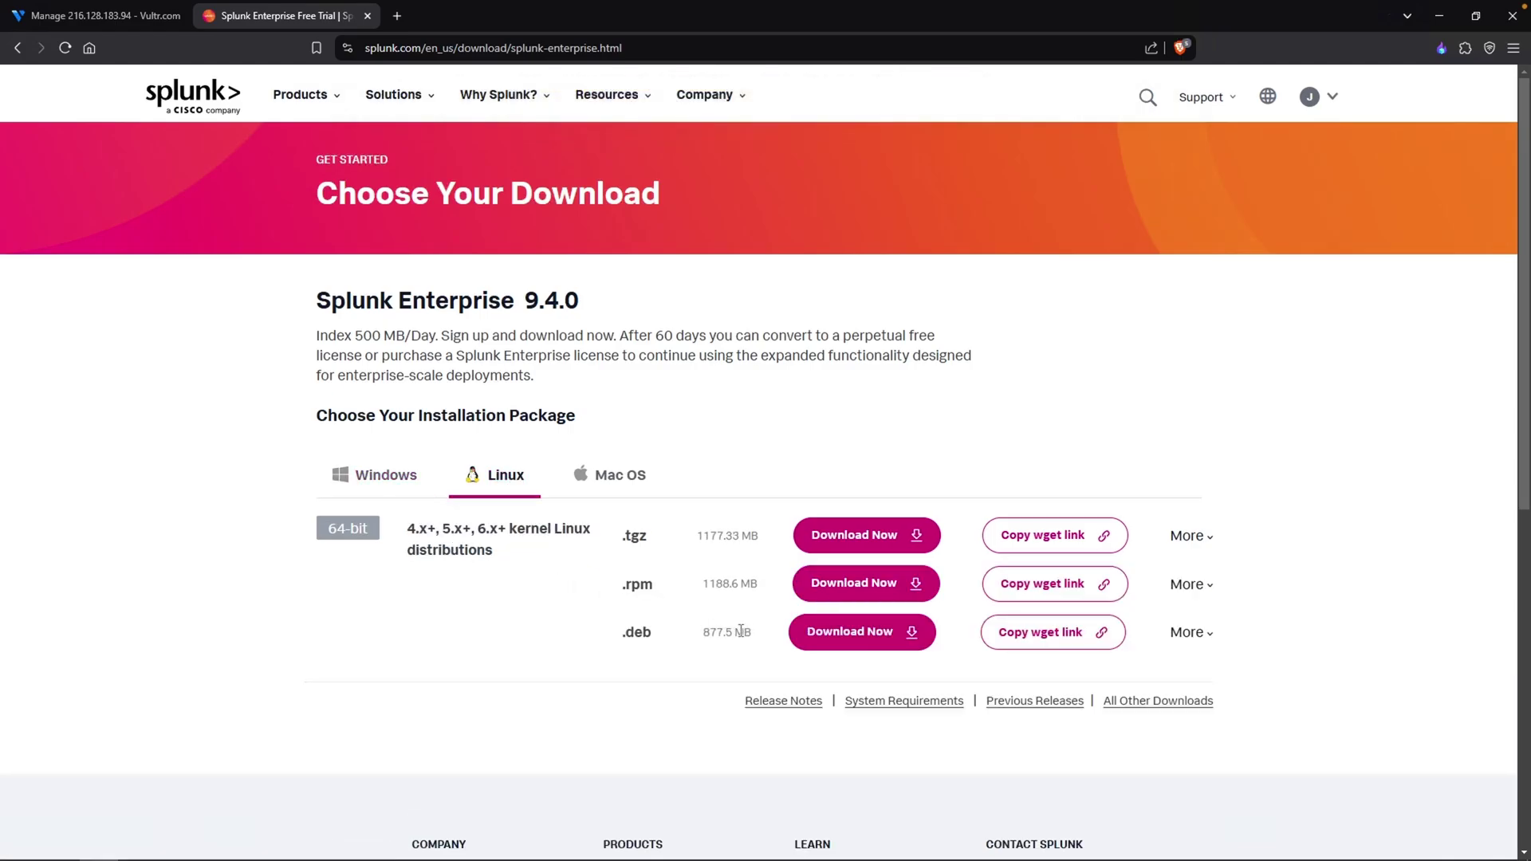
left_click_drag(628, 634, 664, 640)
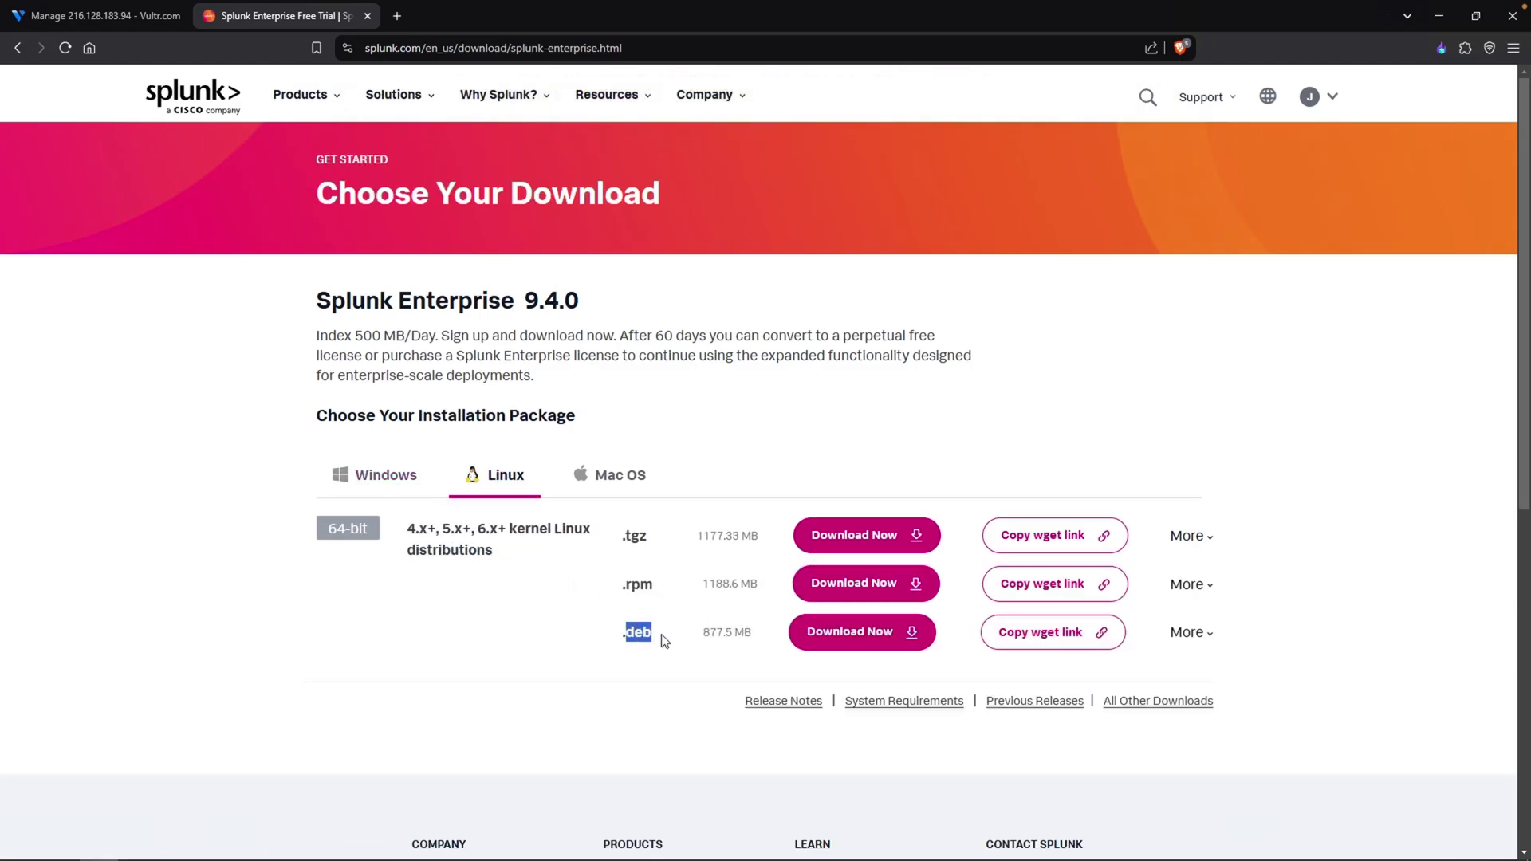
left_click(1054, 649)
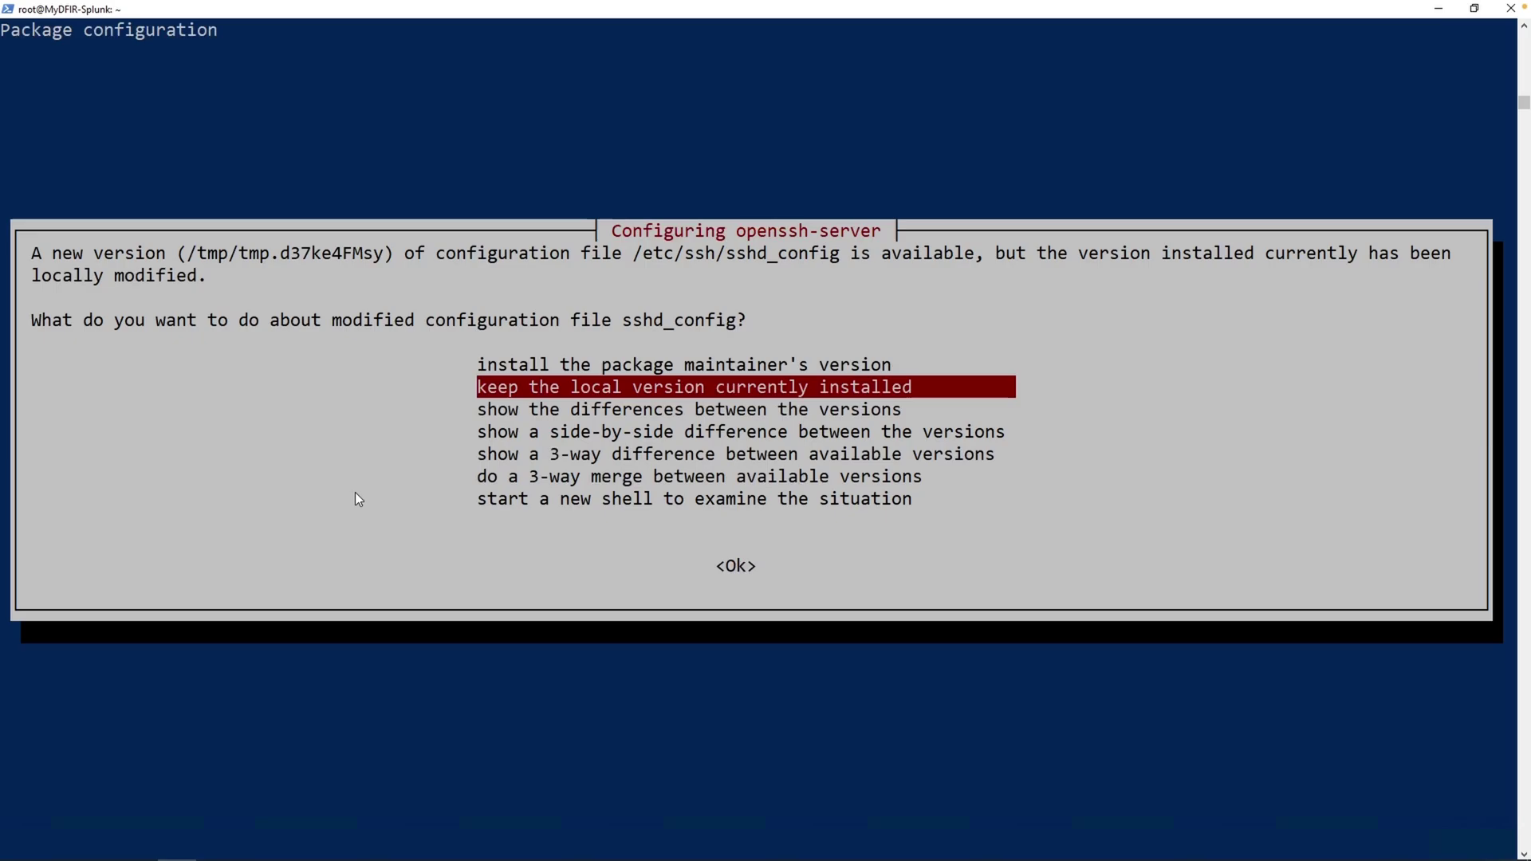
- Finish the upgrade keeping sshd_config, then download the Splunk .deb with the copied wget command
key("Return")
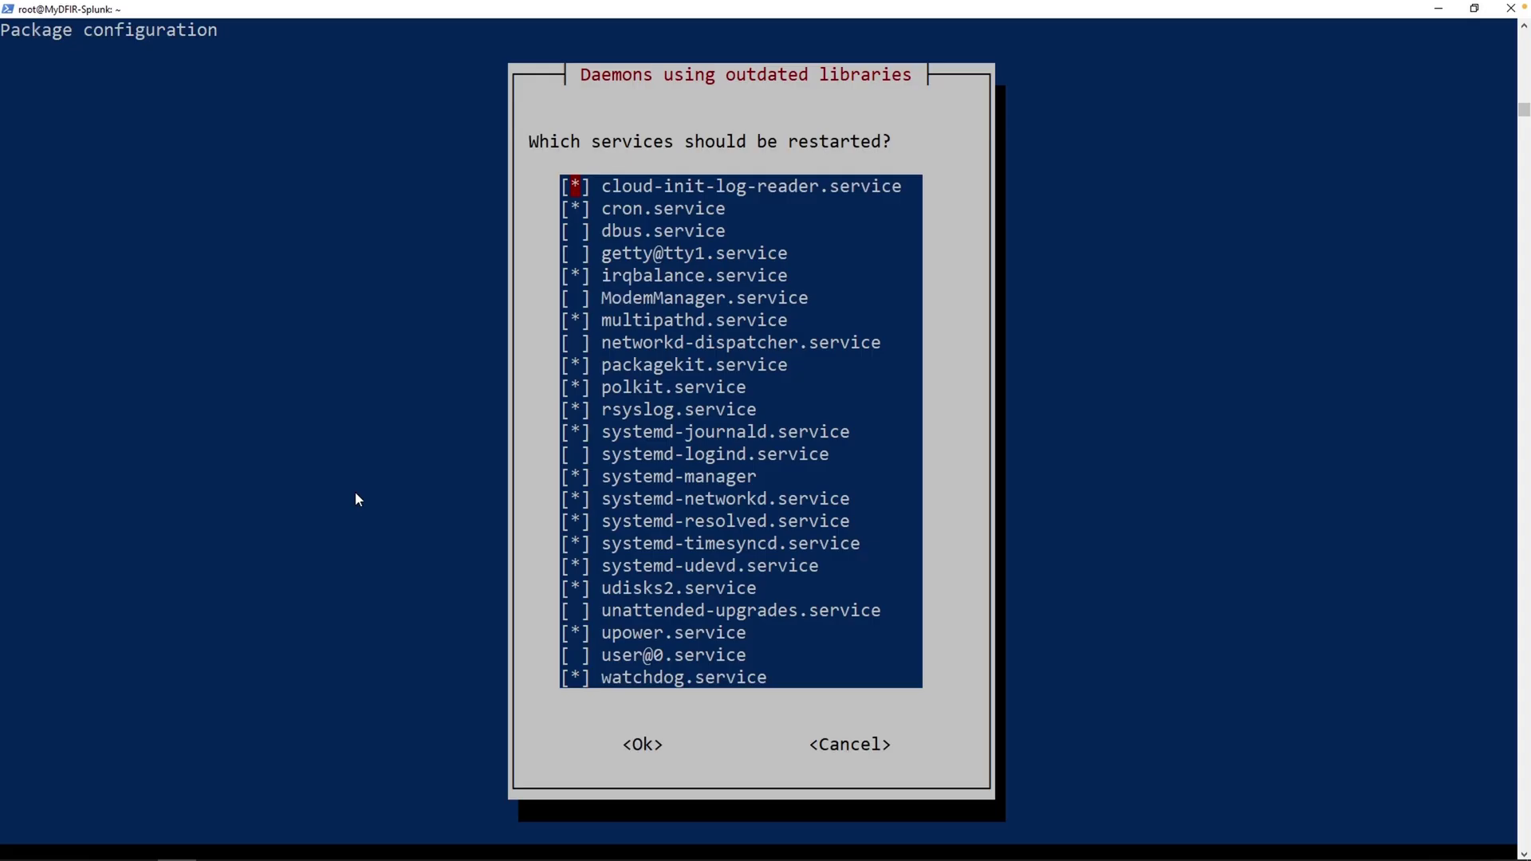
key("Return")
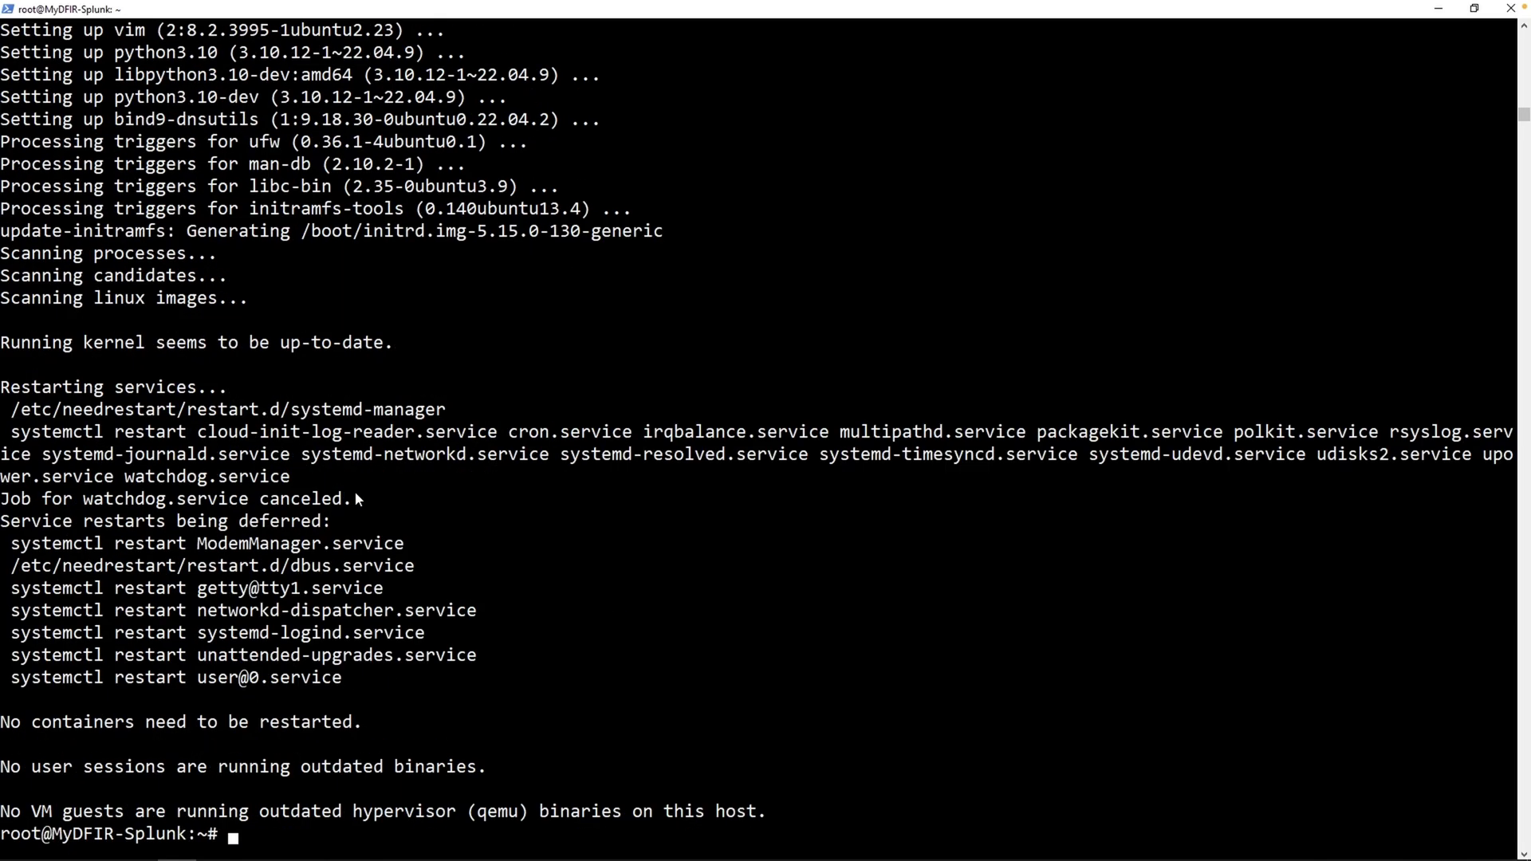
type("clear")
key("Return")
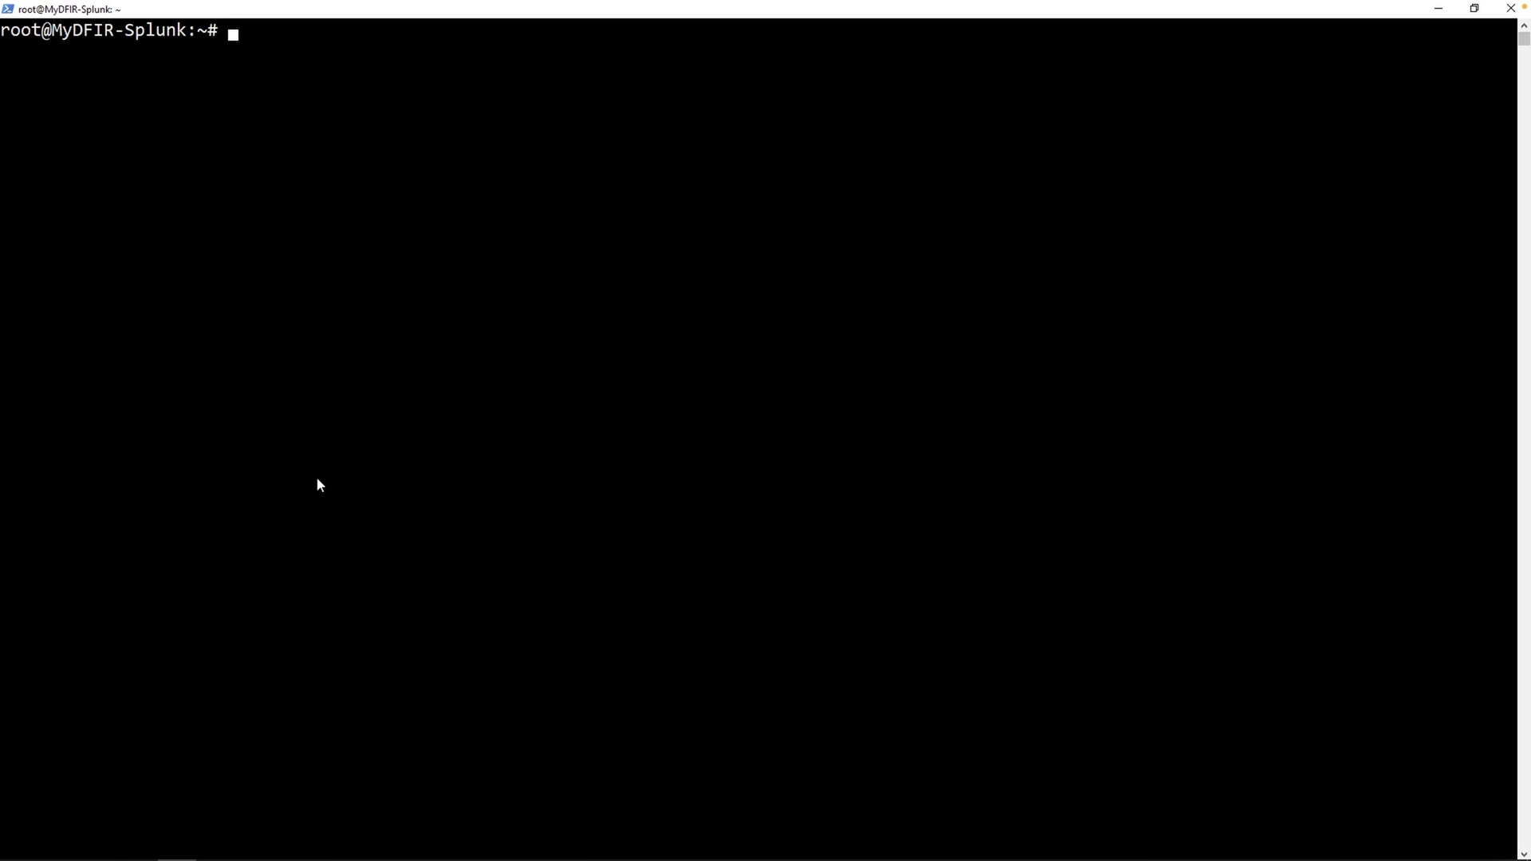
right_click(317, 485)
key("Return")
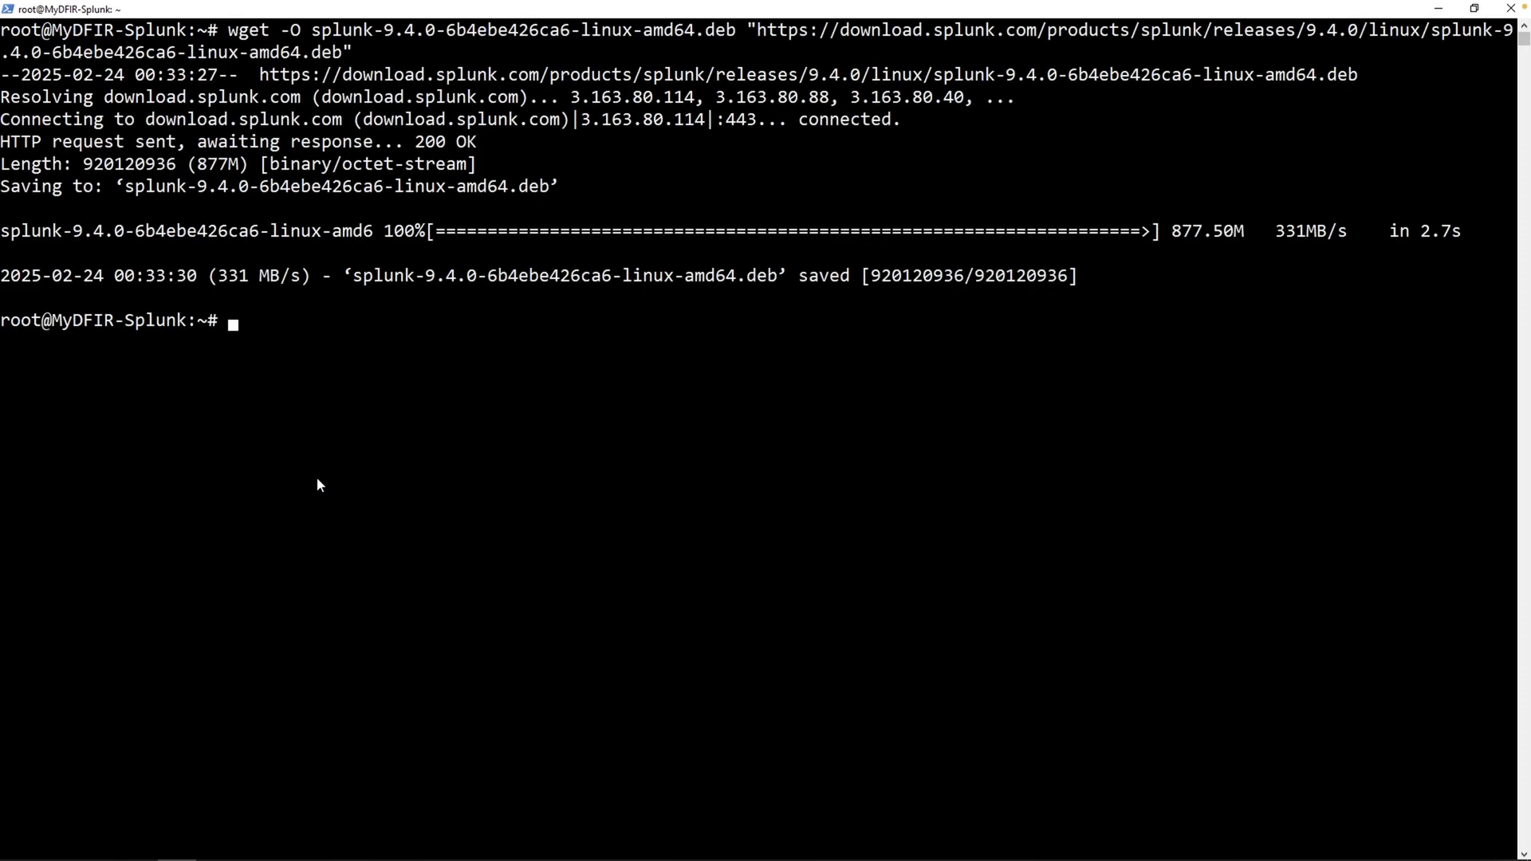
- Install the downloaded Splunk 9.4.0 .deb package with dpkg -i
type("ls")
key("Return")
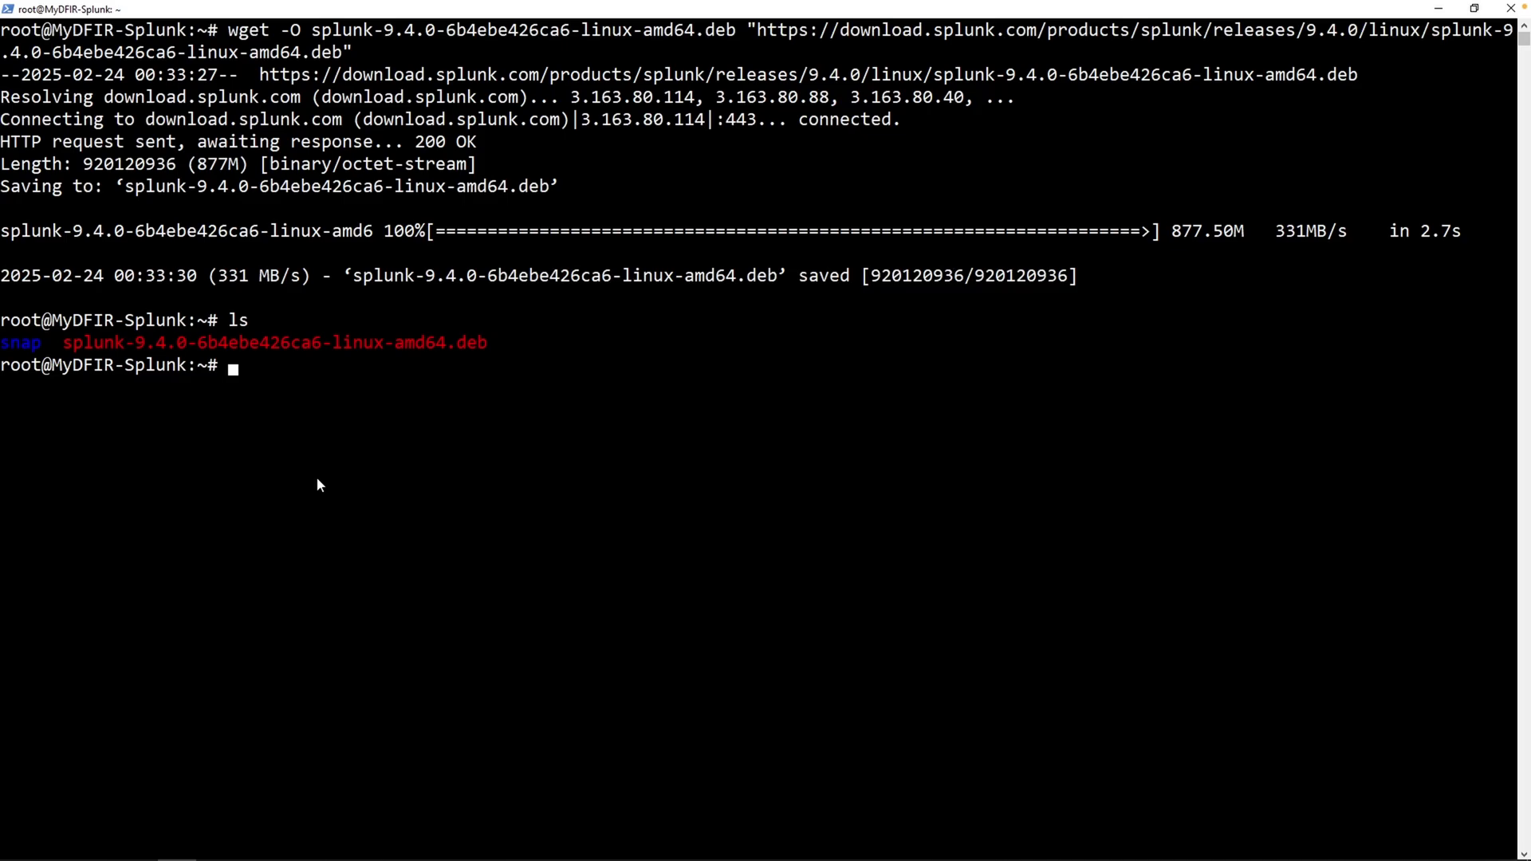
left_click_drag(63, 349, 260, 343)
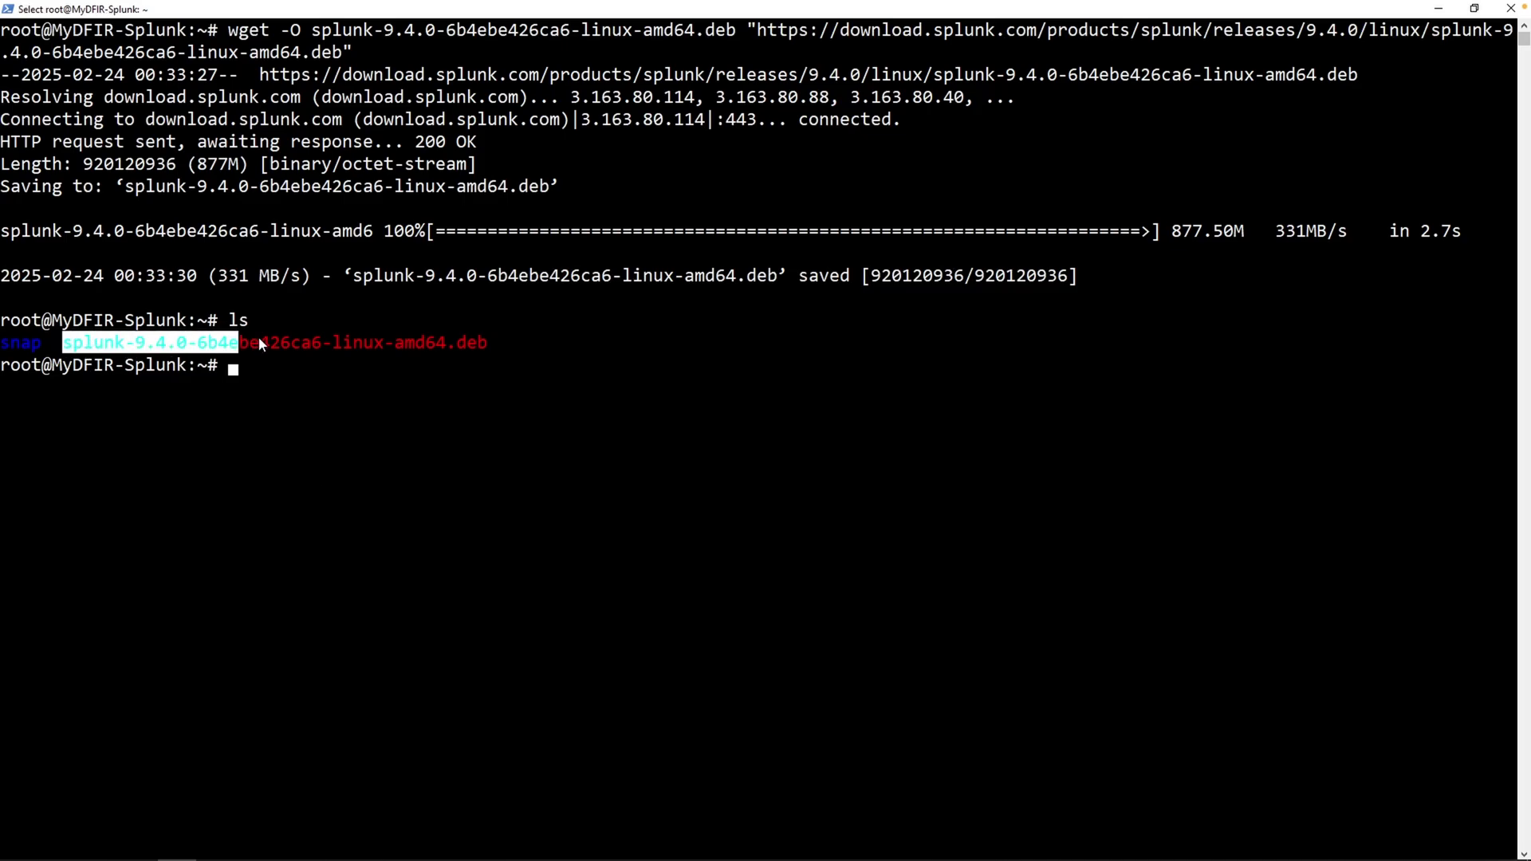
left_click(276, 365)
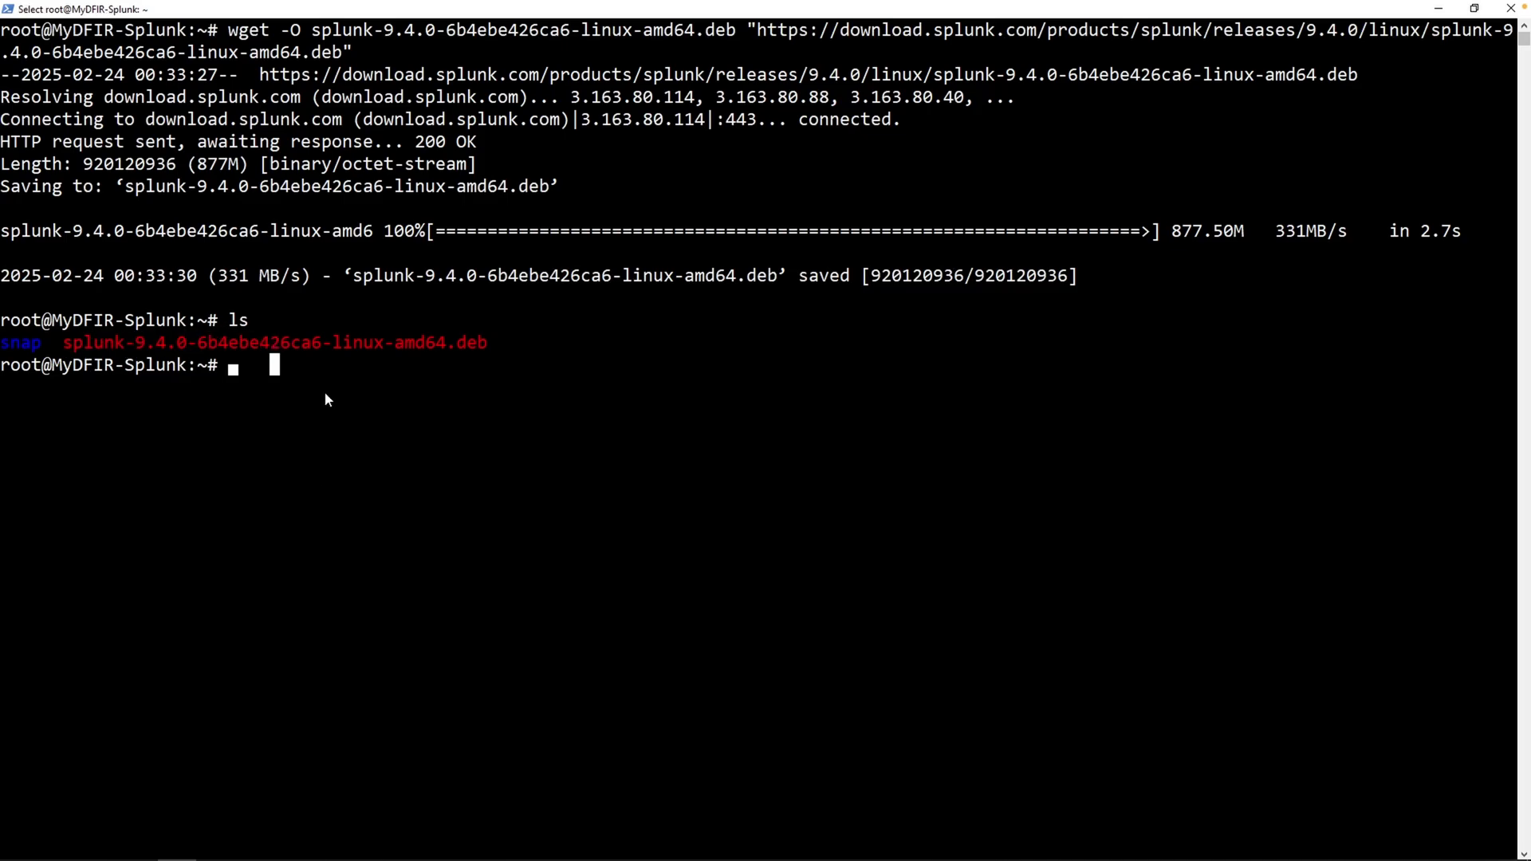
type("dpkg ")
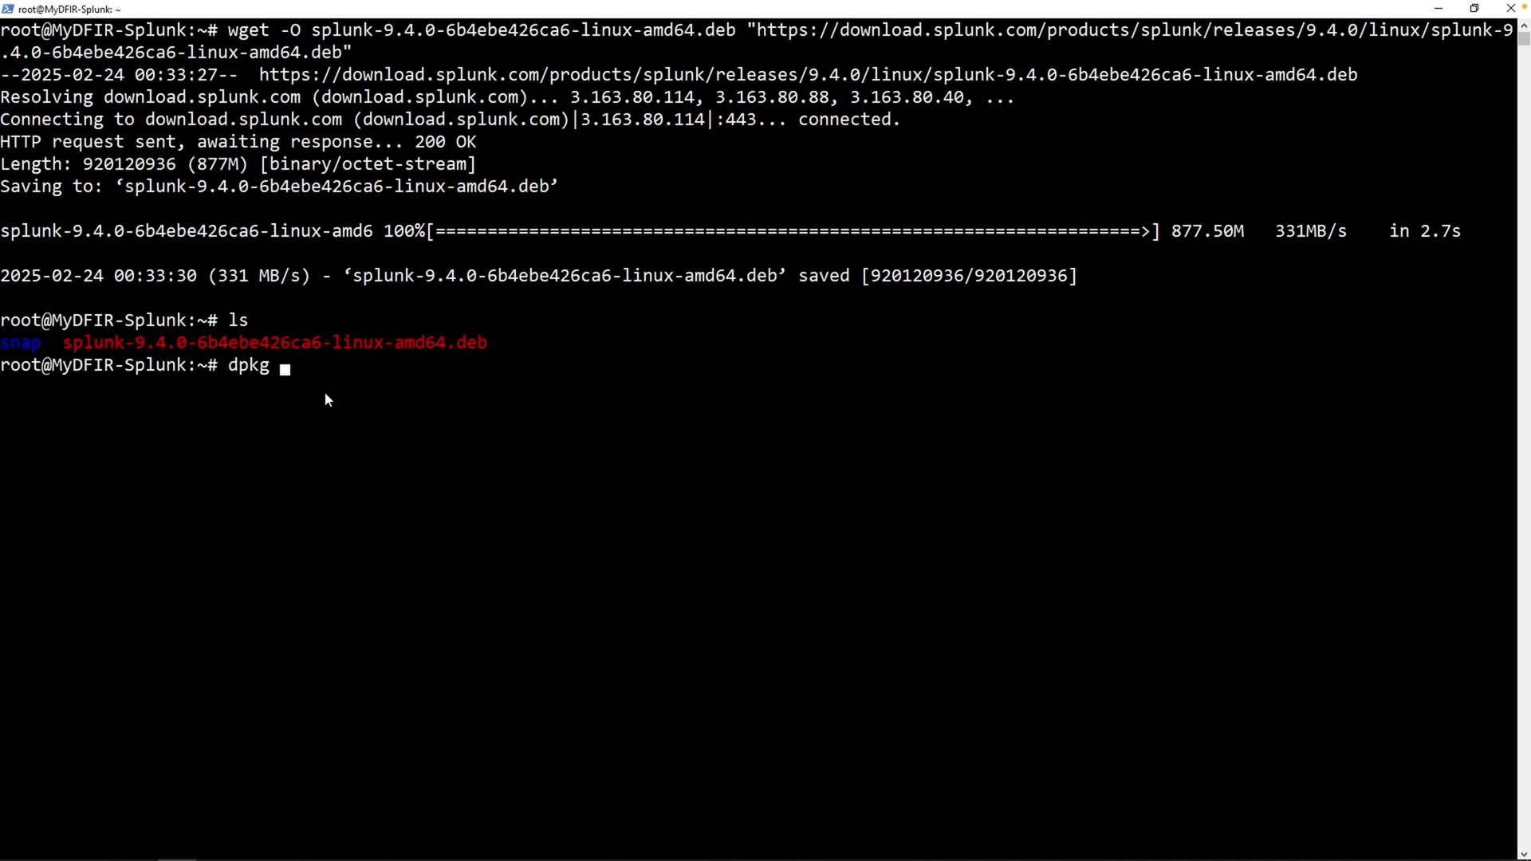
type("-i splunk")
key("Tab")
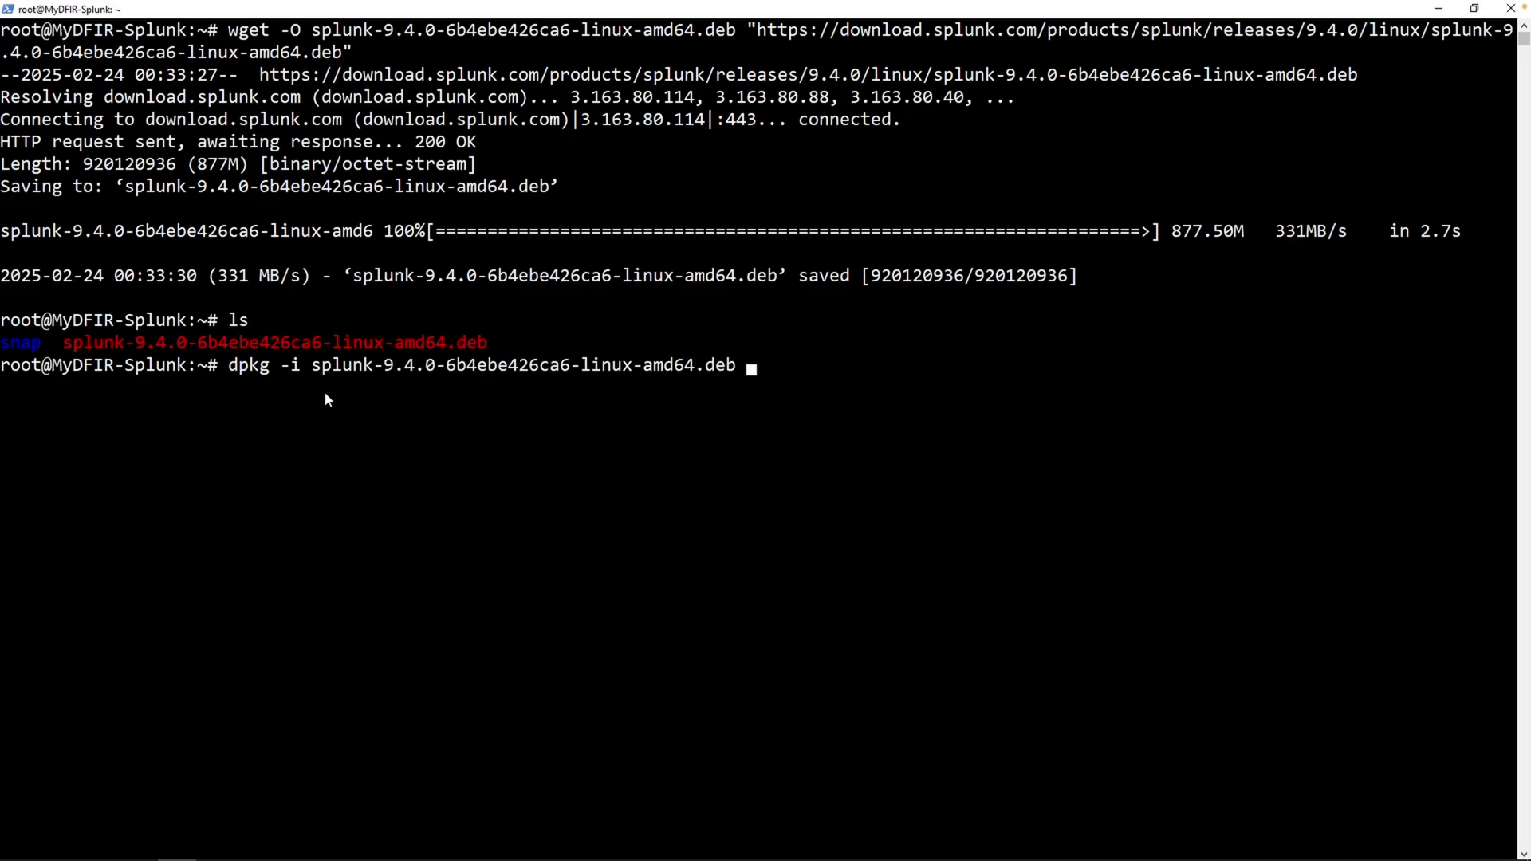
key("Return")
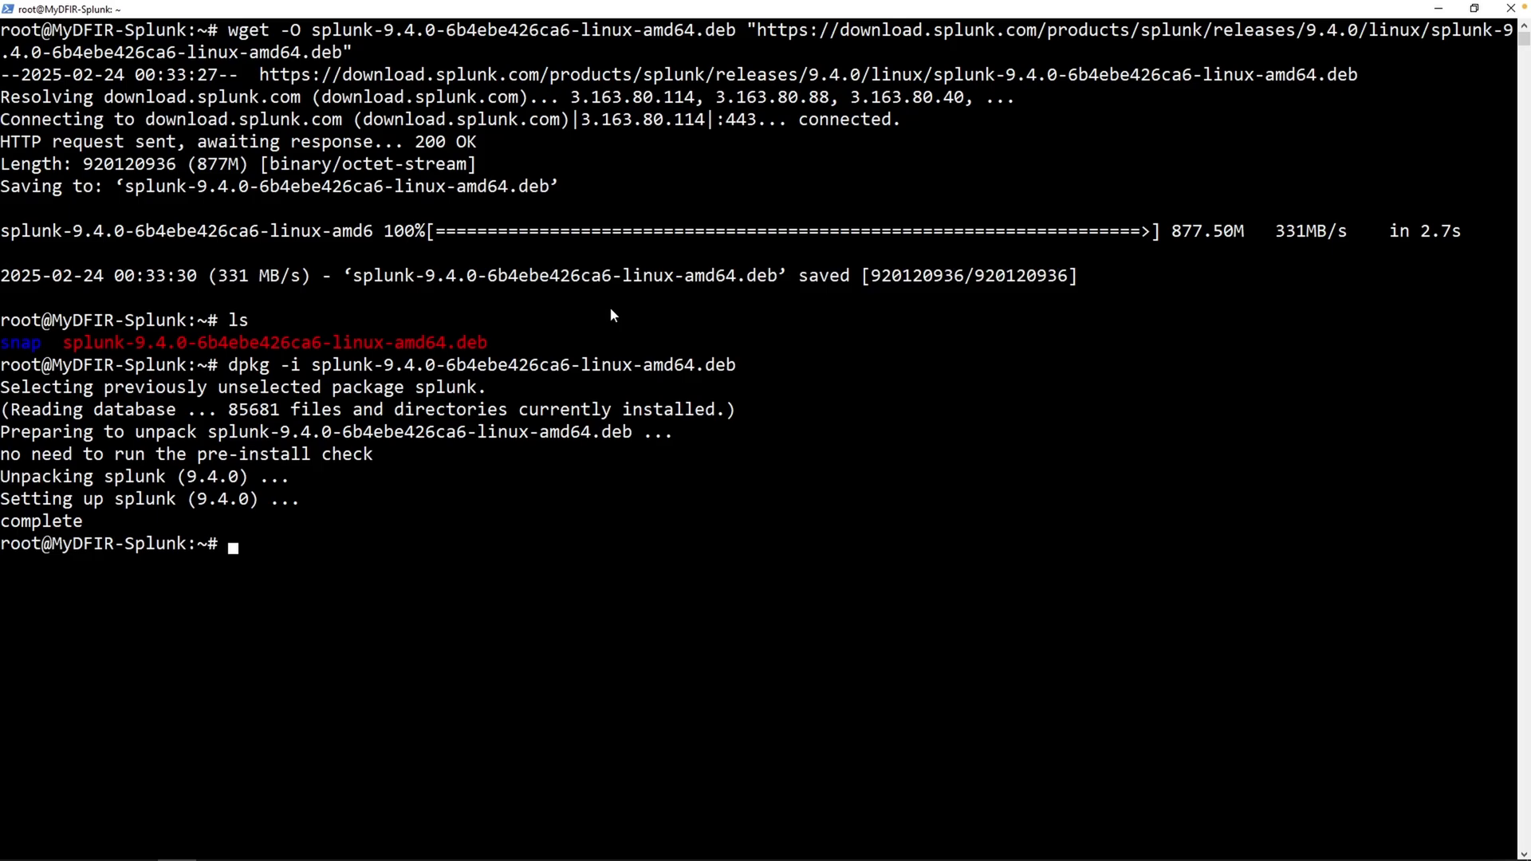
key("Return")
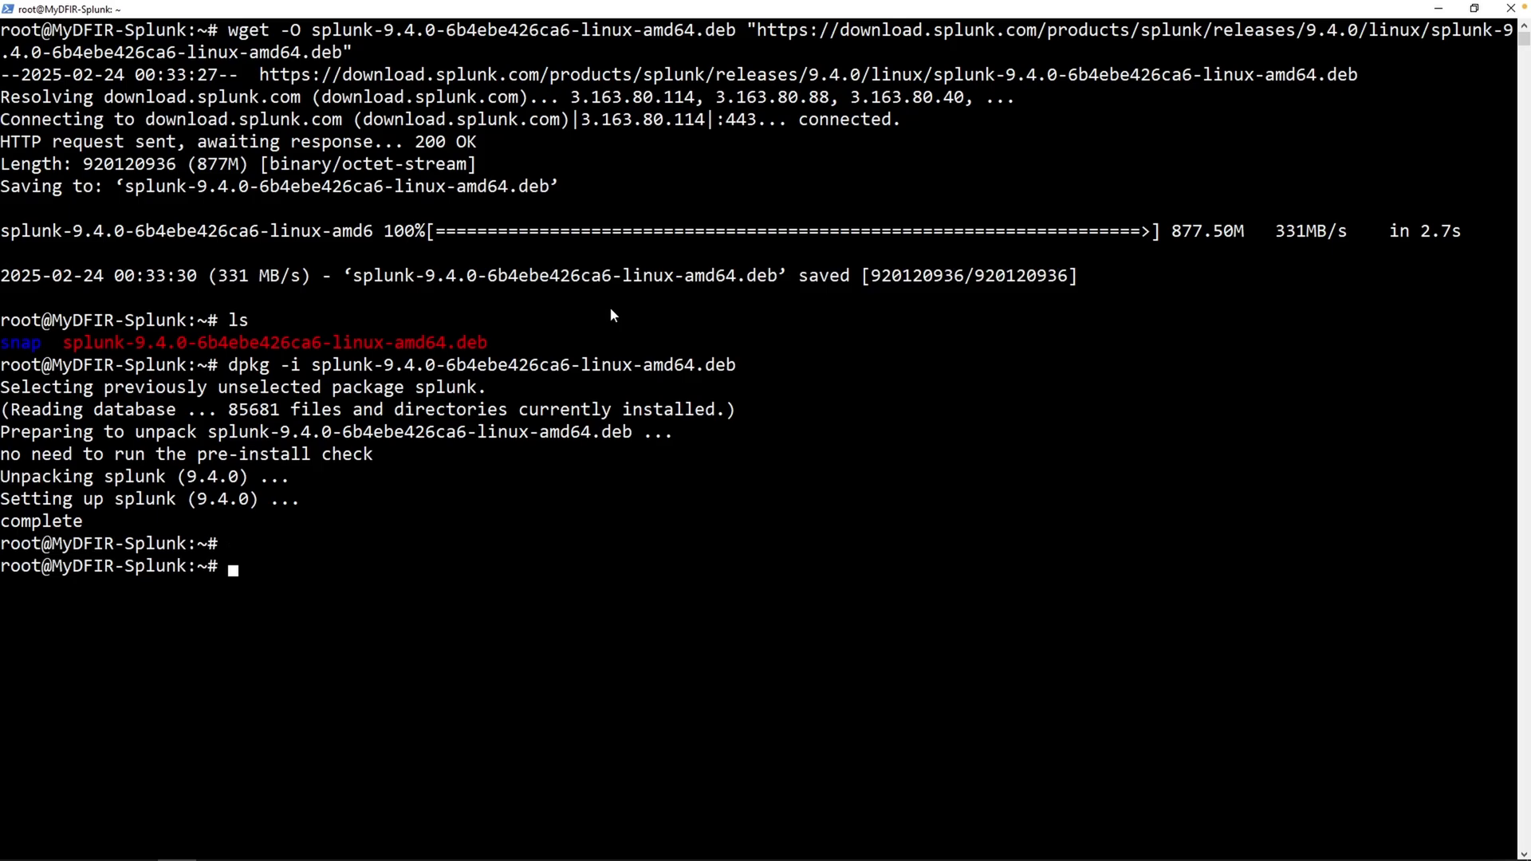
- Change into /opt/splunk and list its contents
type("cd /opt/splunk")
key("Return")
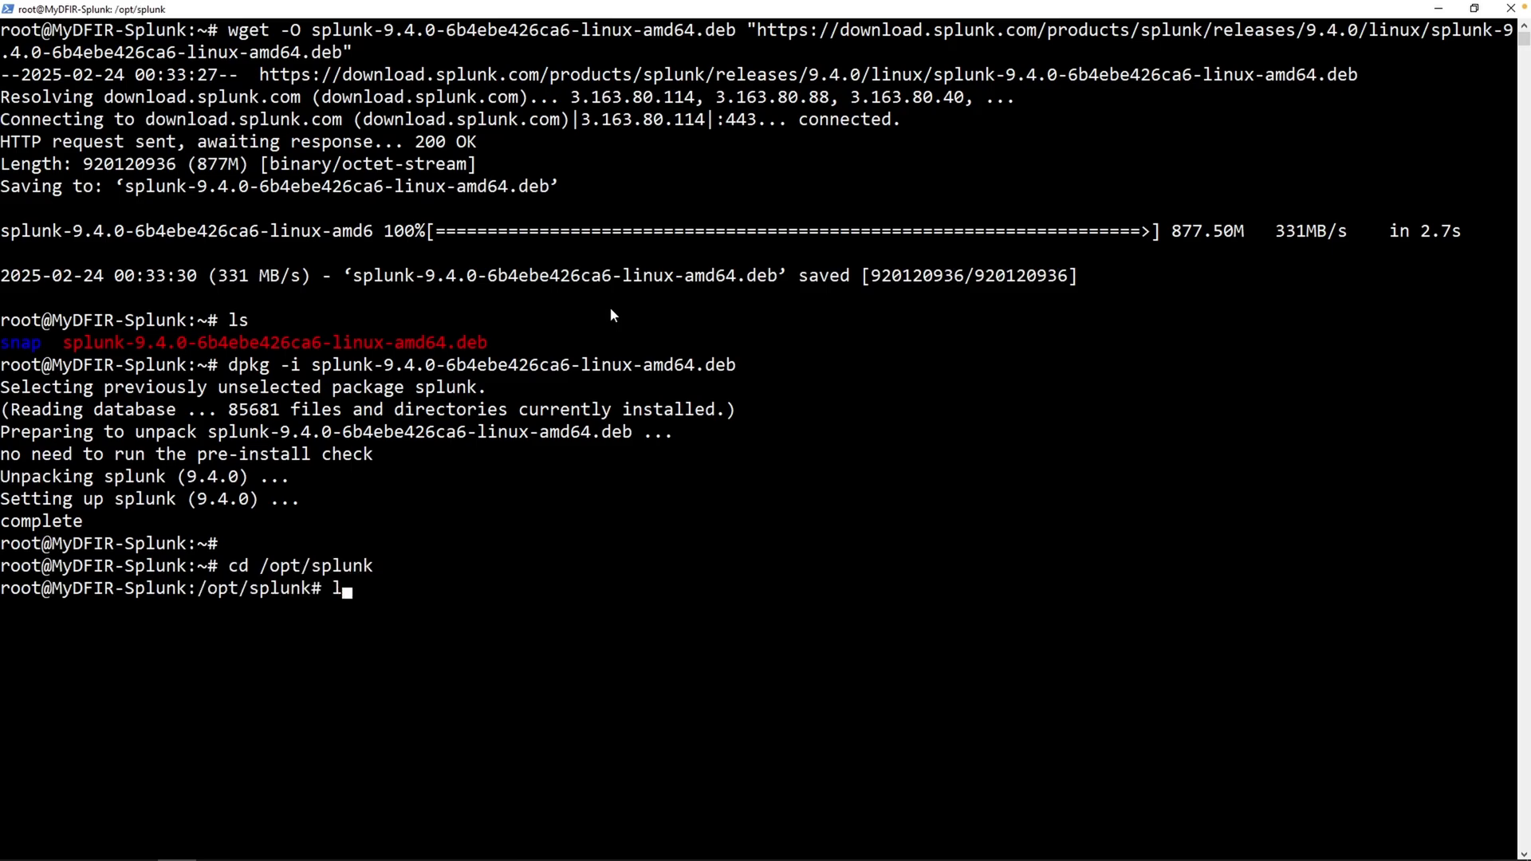
type("ls")
key("Return")
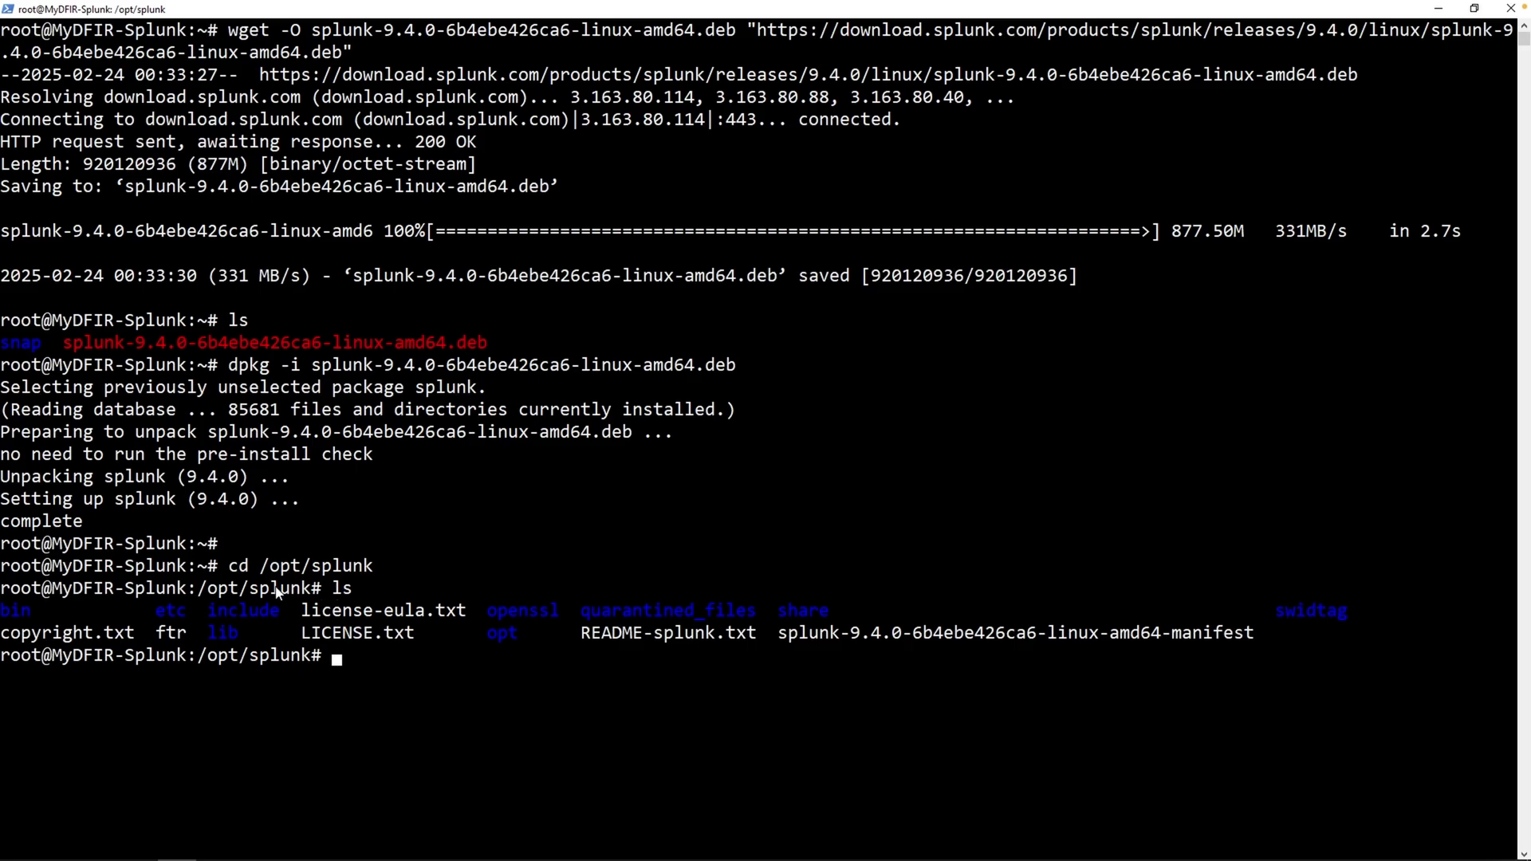
left_click_drag(38, 610, 1, 612)
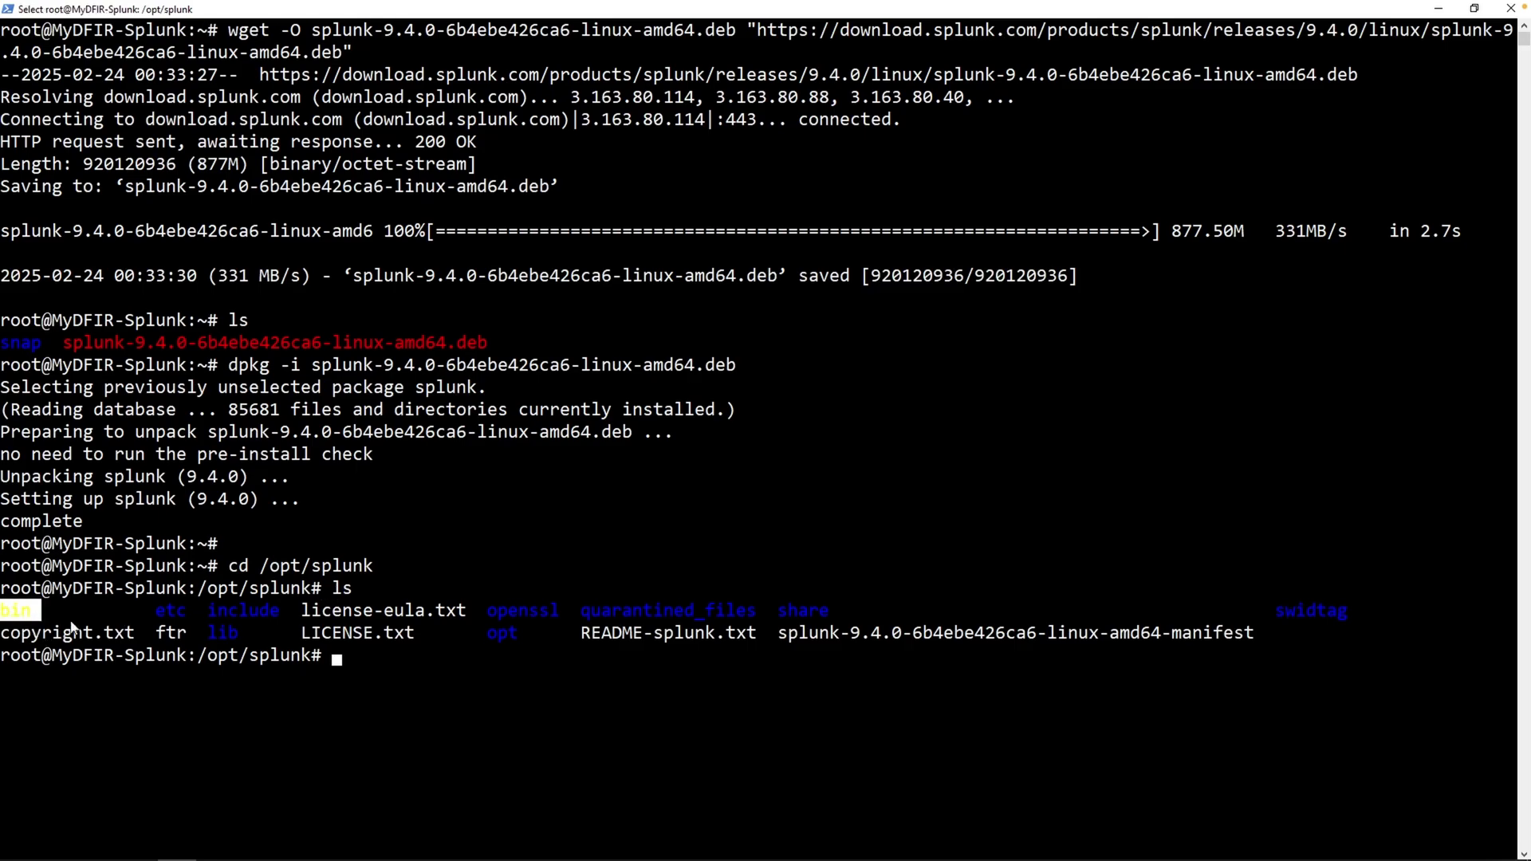
right_click(395, 665)
- Change into the bin folder, list the splunk executable, and clear the screen
type("cd b")
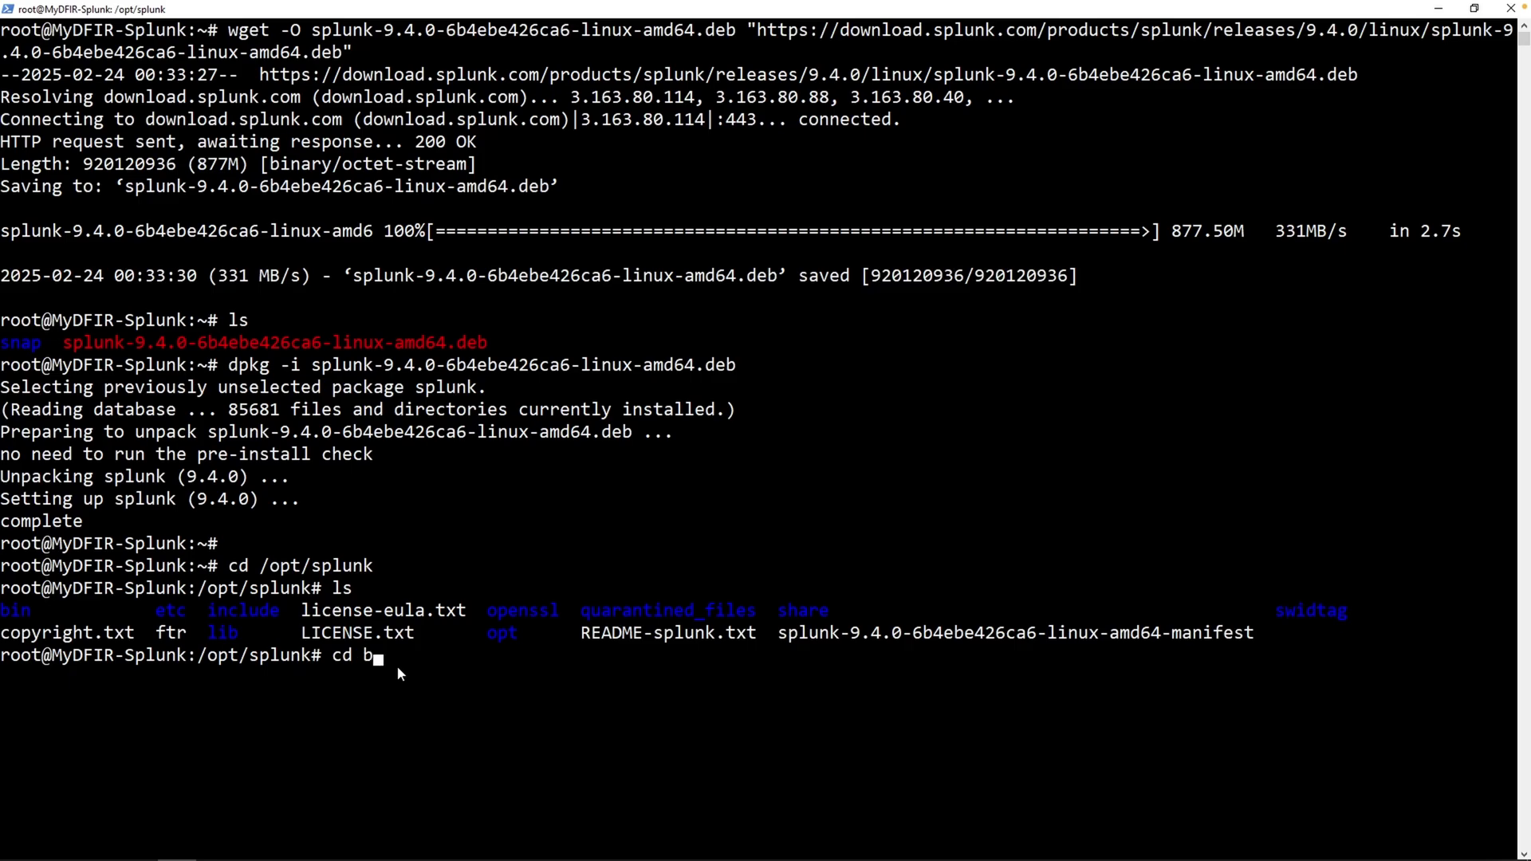
type("in")
key("Return")
type("ls")
key("Return")
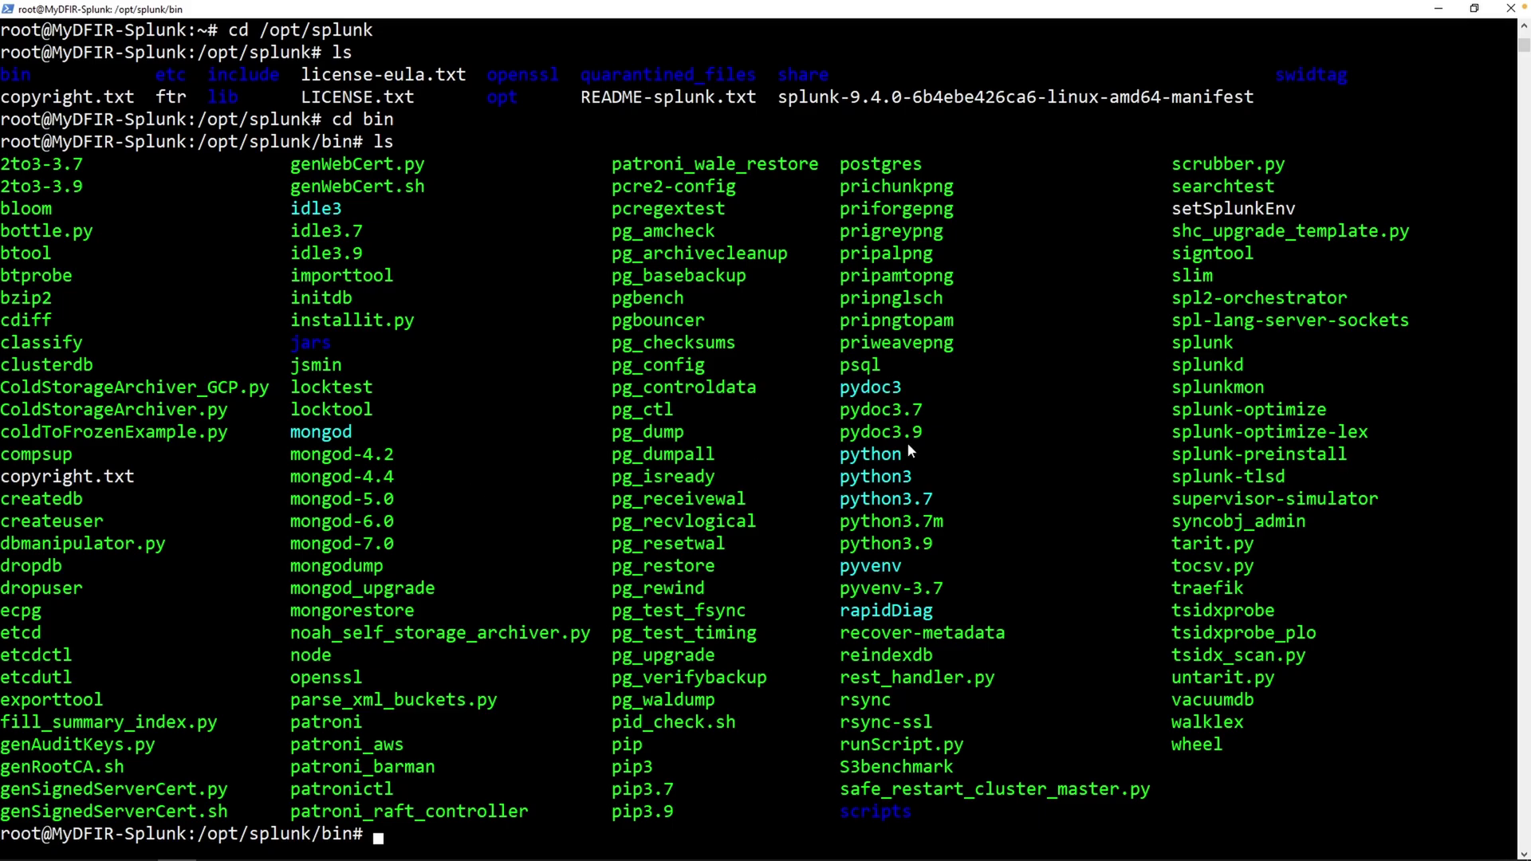
left_click_drag(1163, 343, 1247, 336)
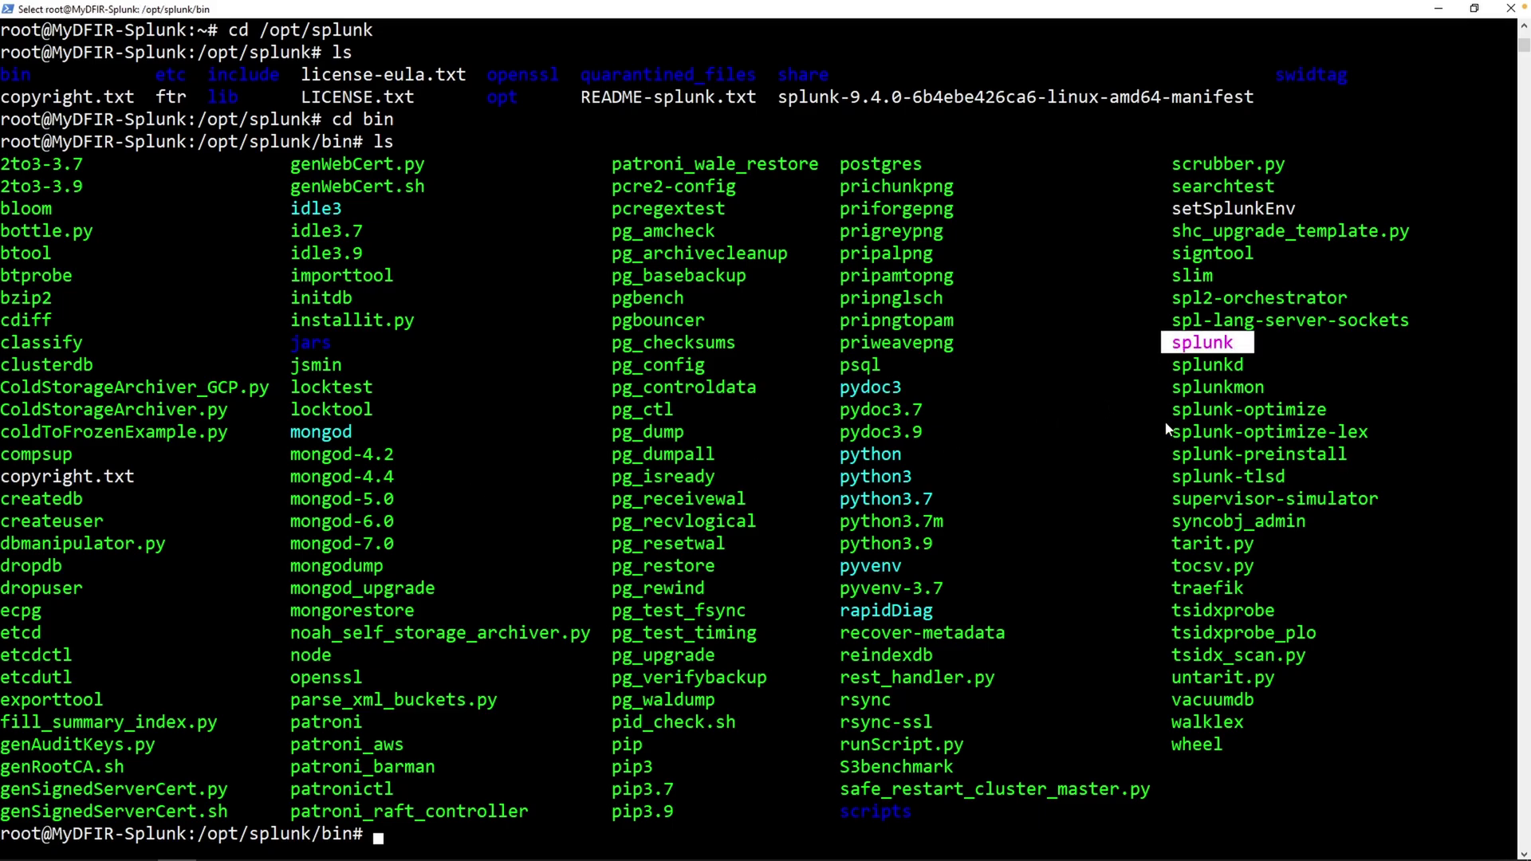
left_click(1114, 453)
type("clear")
key("Return")
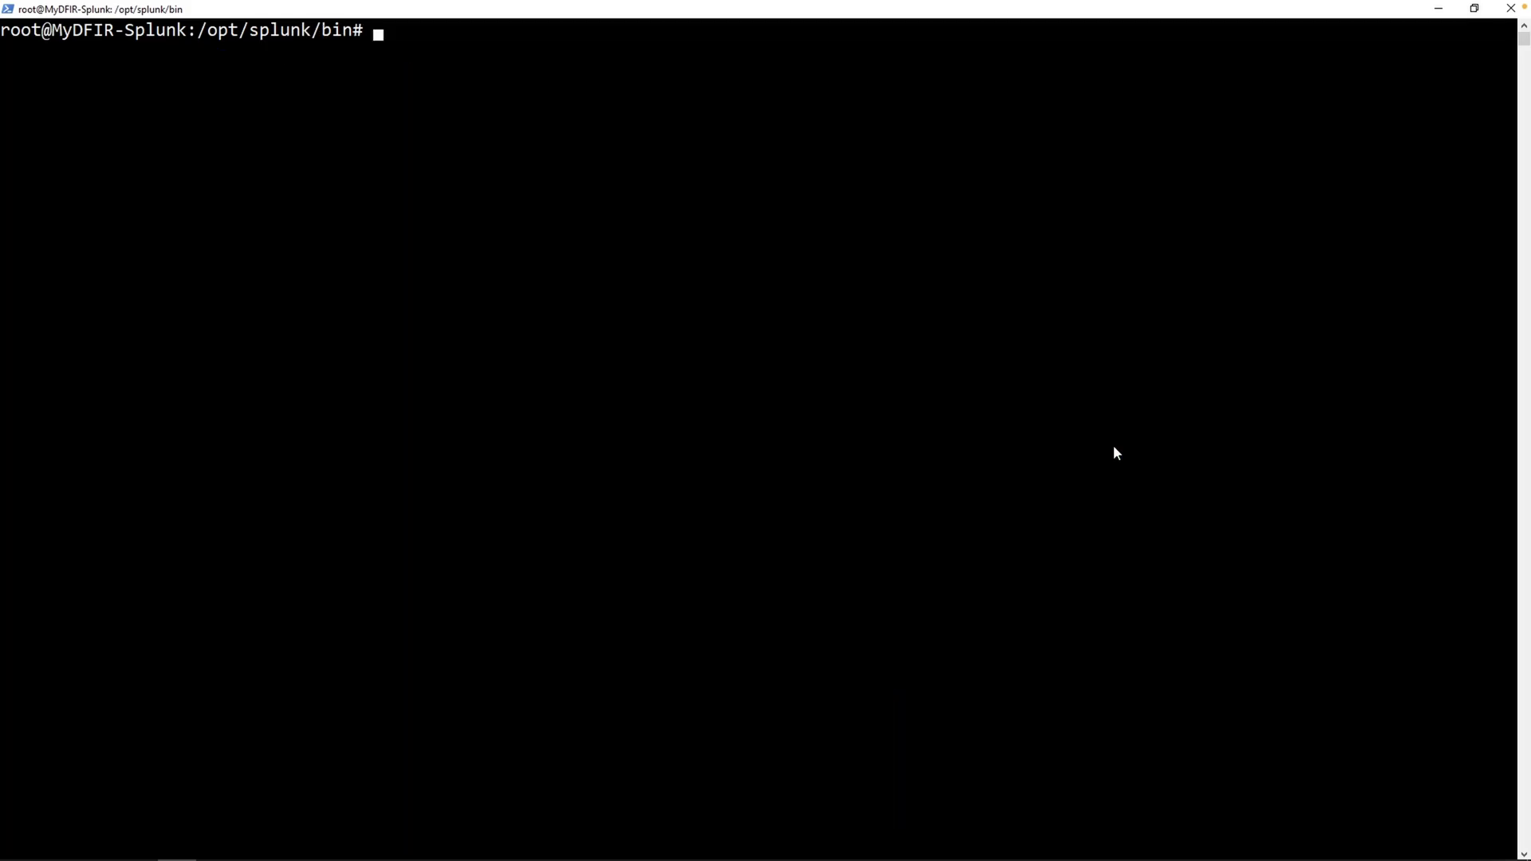
- Run ./splunk start, accept the license with y, and set the admin username
type("./splunk start")
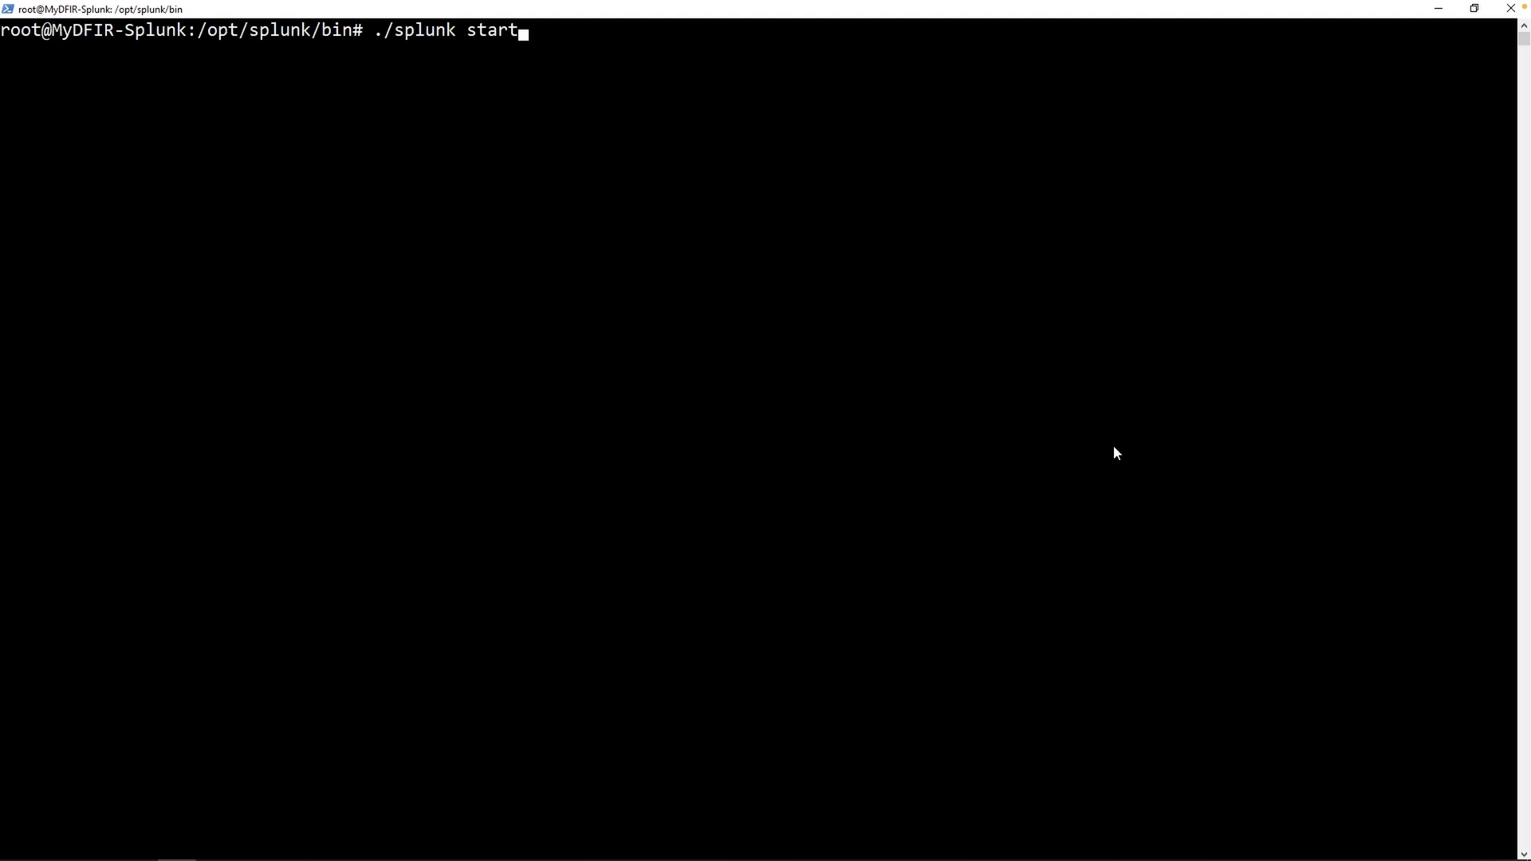
key("Return")
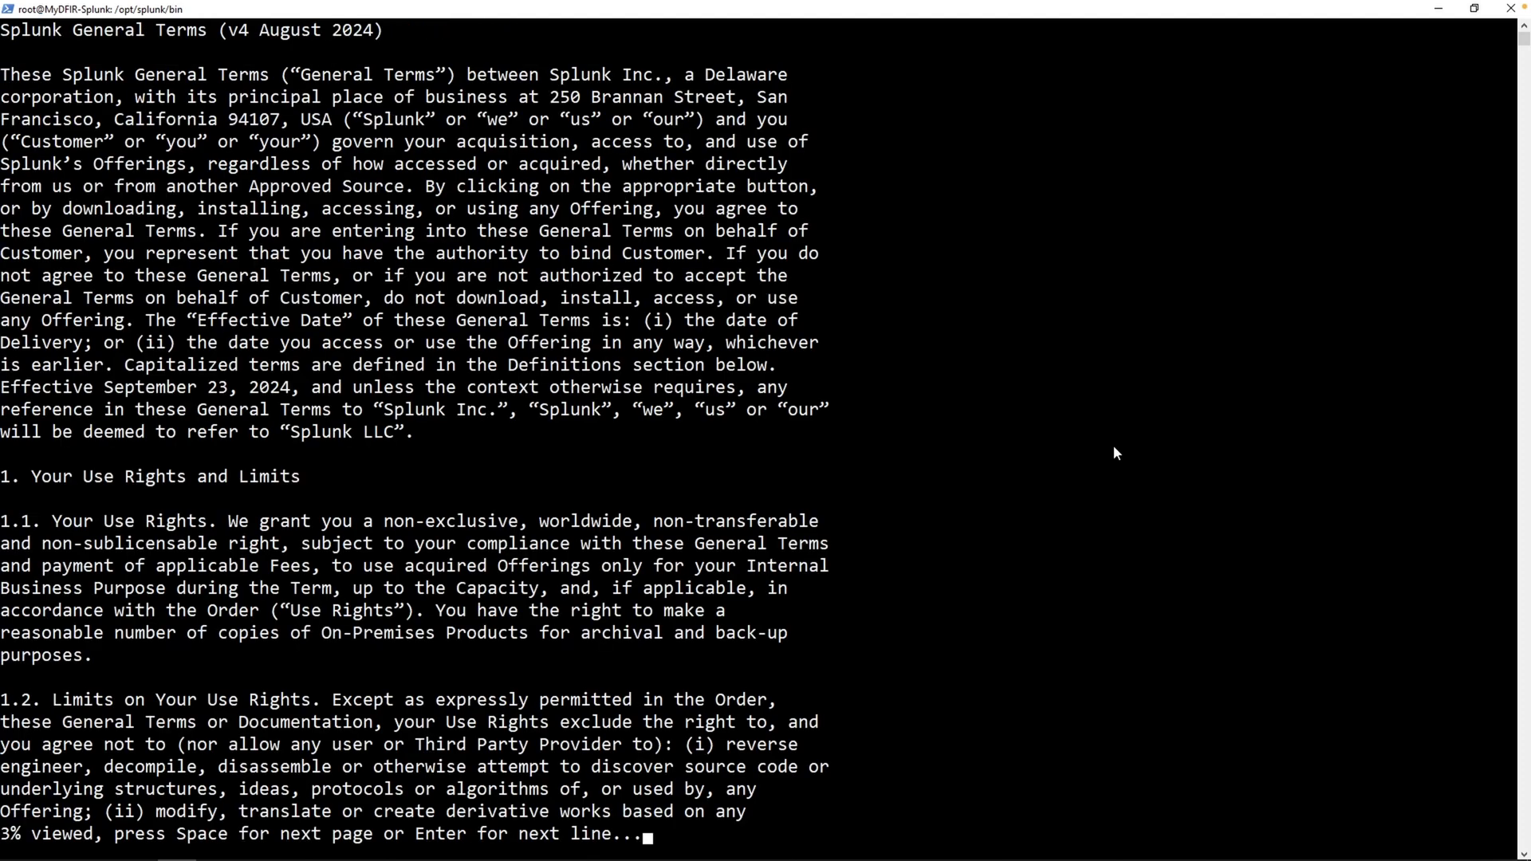
key("space")
key("space")
key("space")
key("space")
key("space")
key("space")
key("space")
key("space")
key("space")
key("space")
key("space")
key("space")
key("space")
key("space")
key("space")
key("space")
key("space")
key("space")
key("space")
key("space")
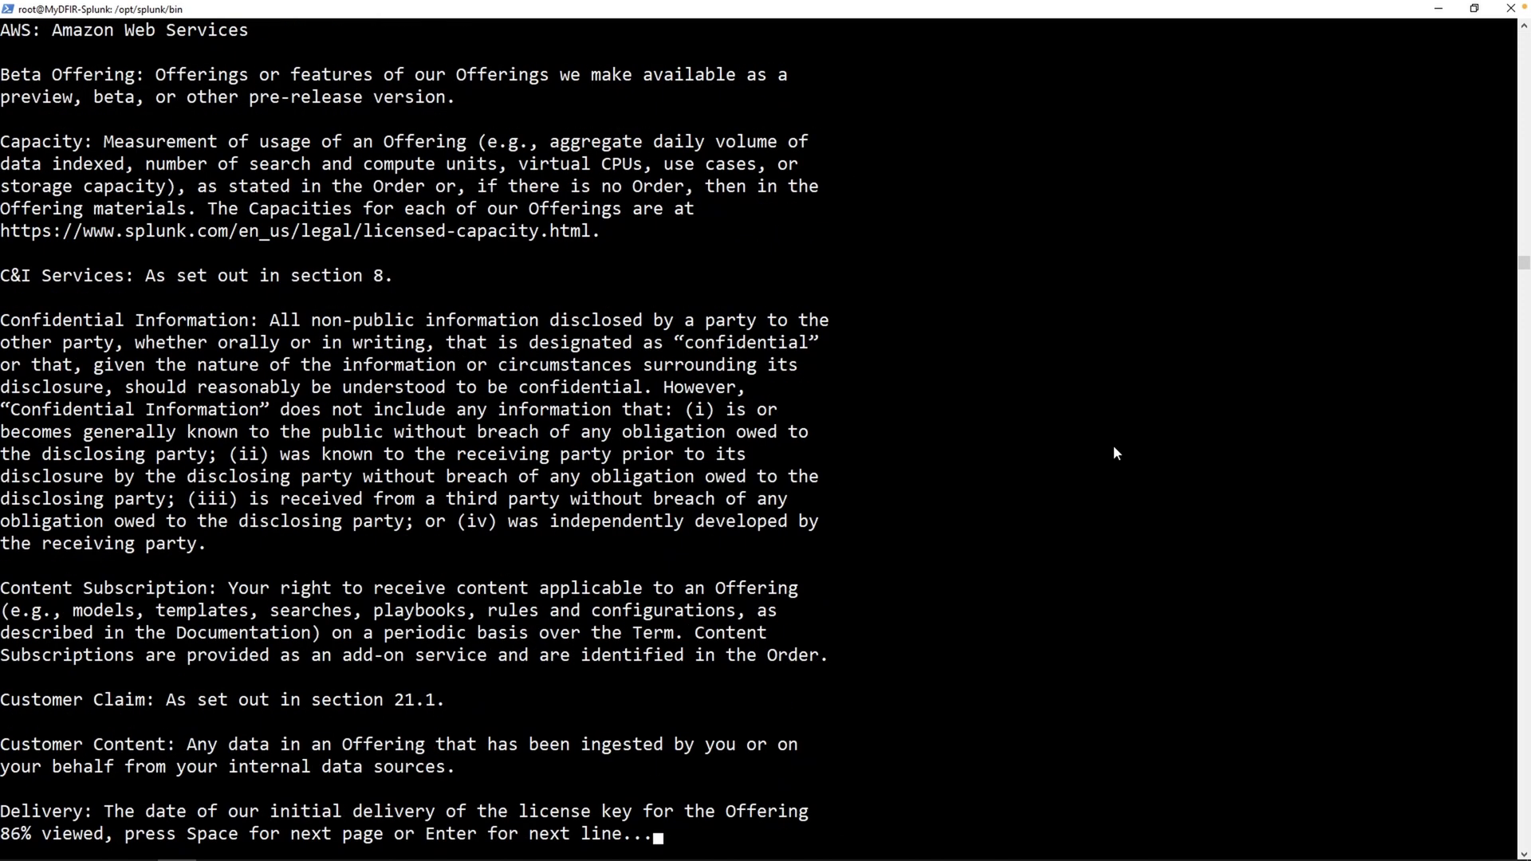
key("space")
key("space")
key("space")
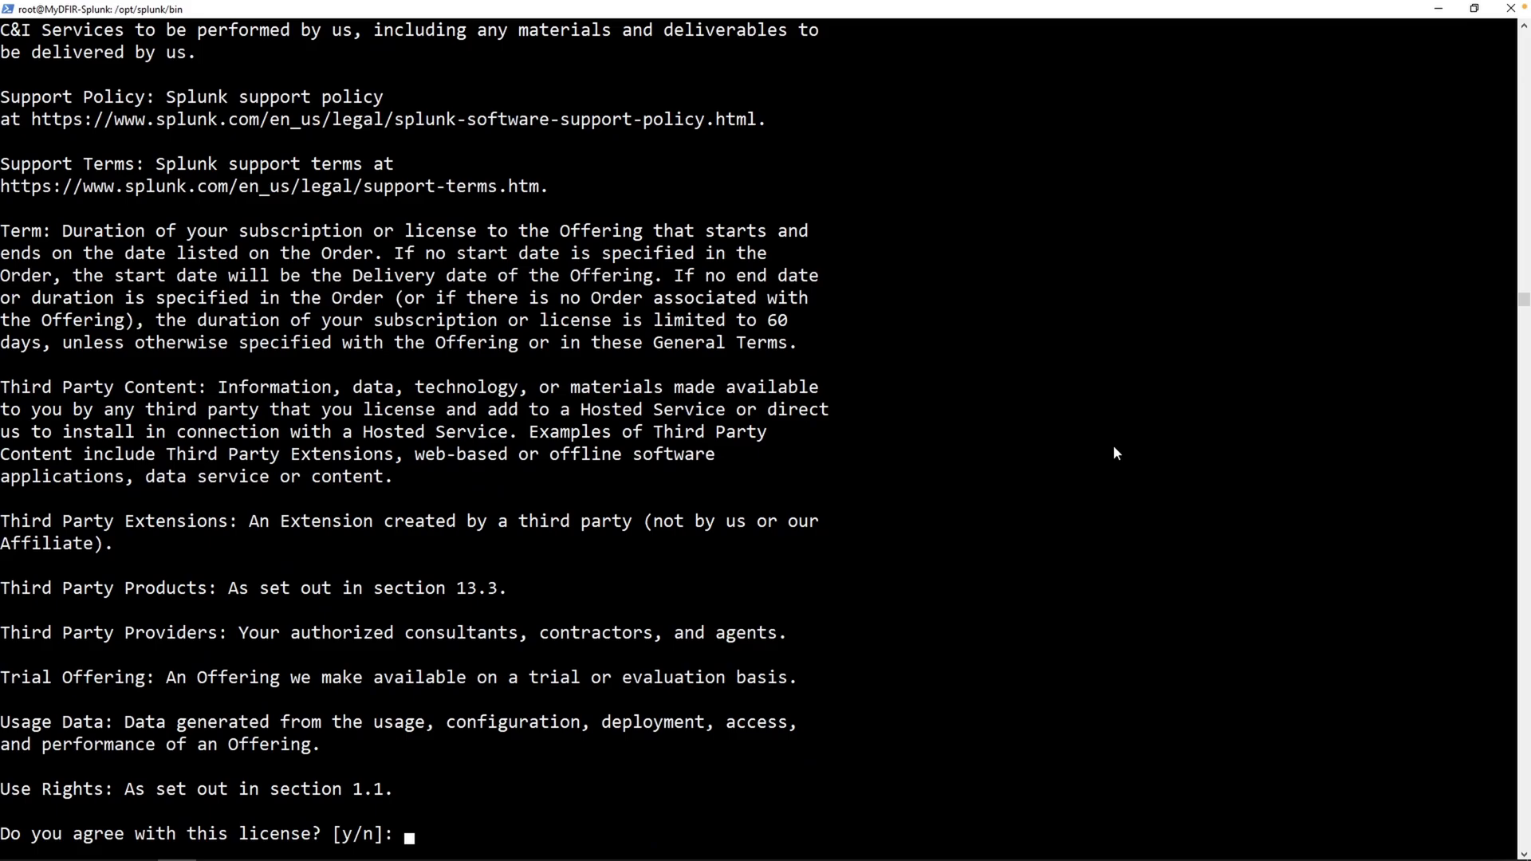
type("y")
key("Return")
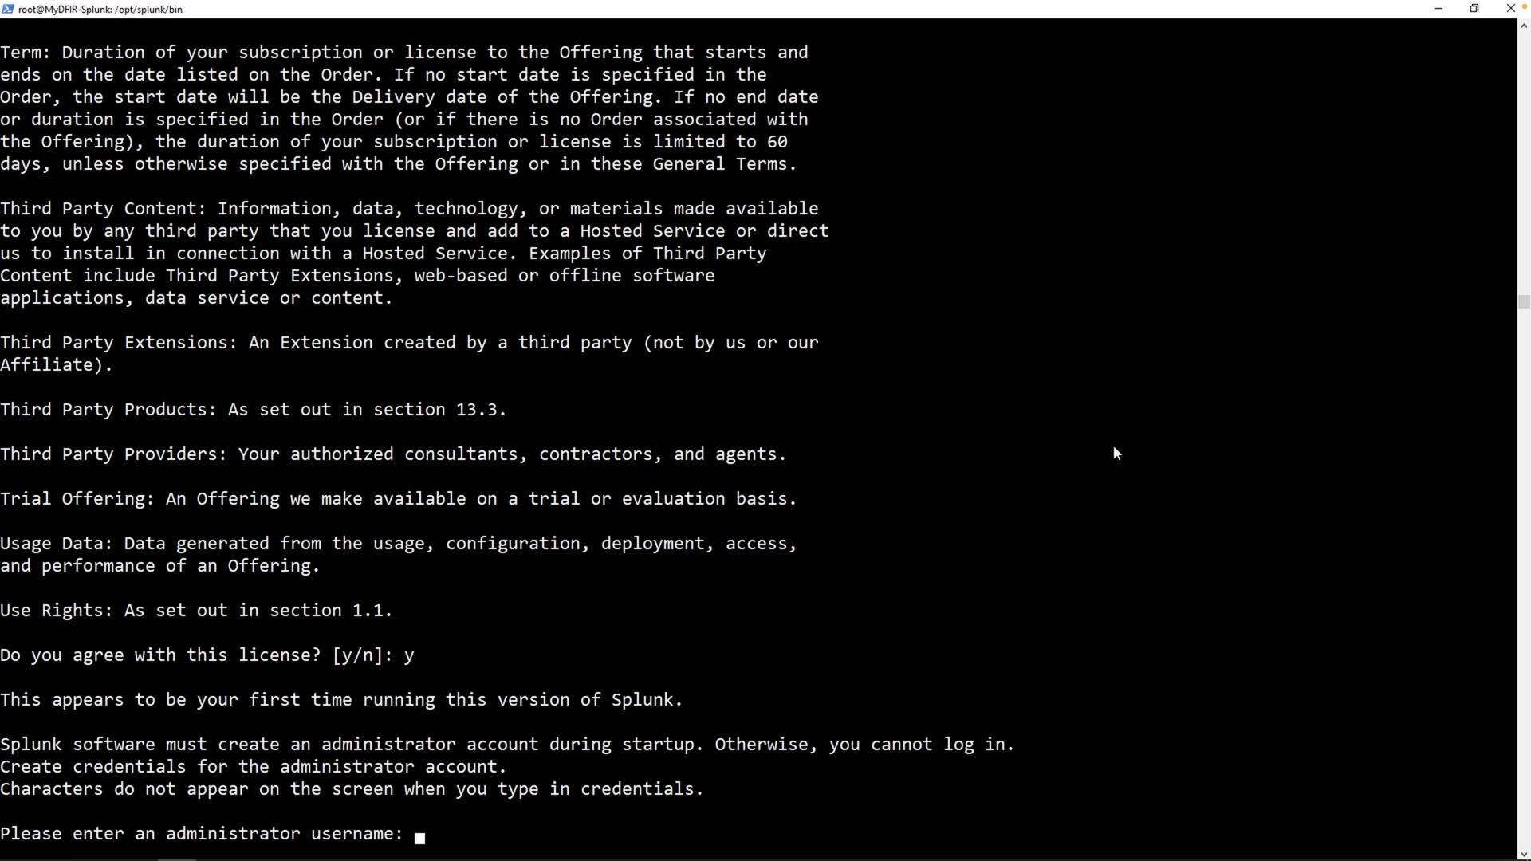
type("mydfir")
key("Return")
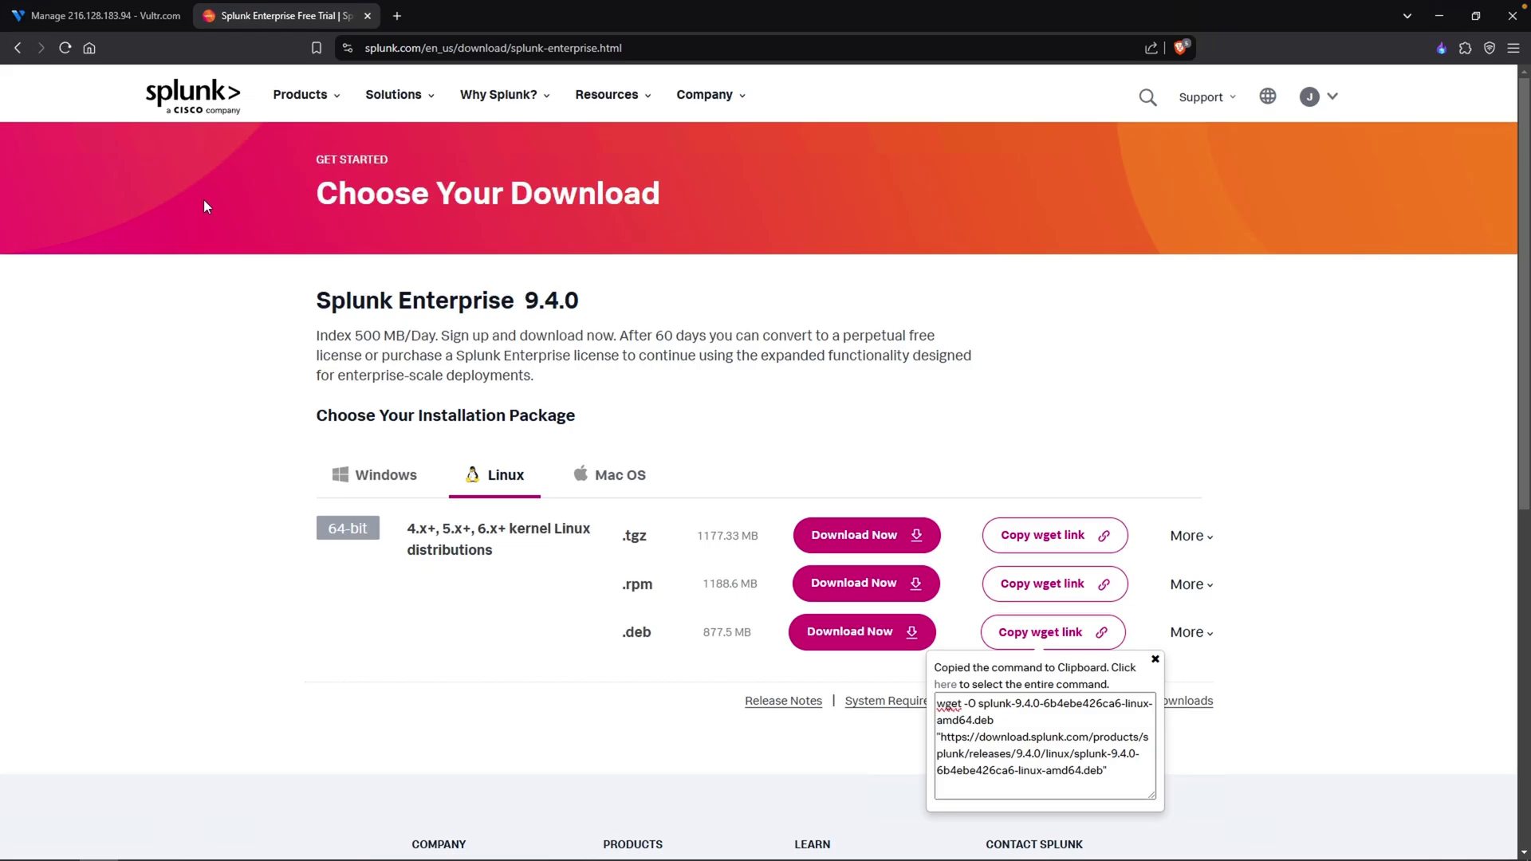
- Load 216.128.183.94:8000 in a new tab using the IP copied from Vultr
left_click(397, 16)
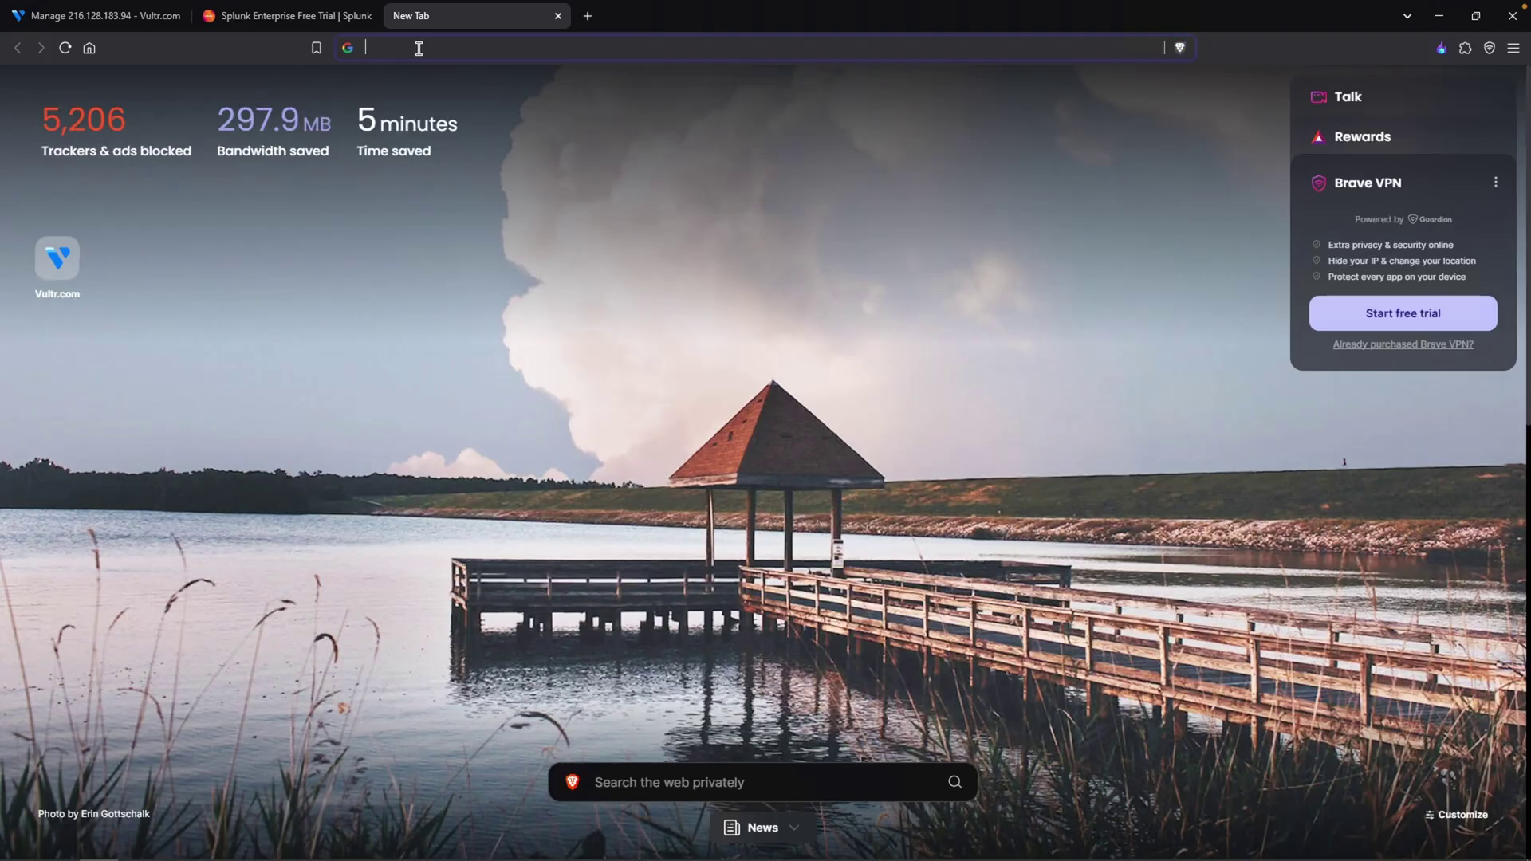
type("216.")
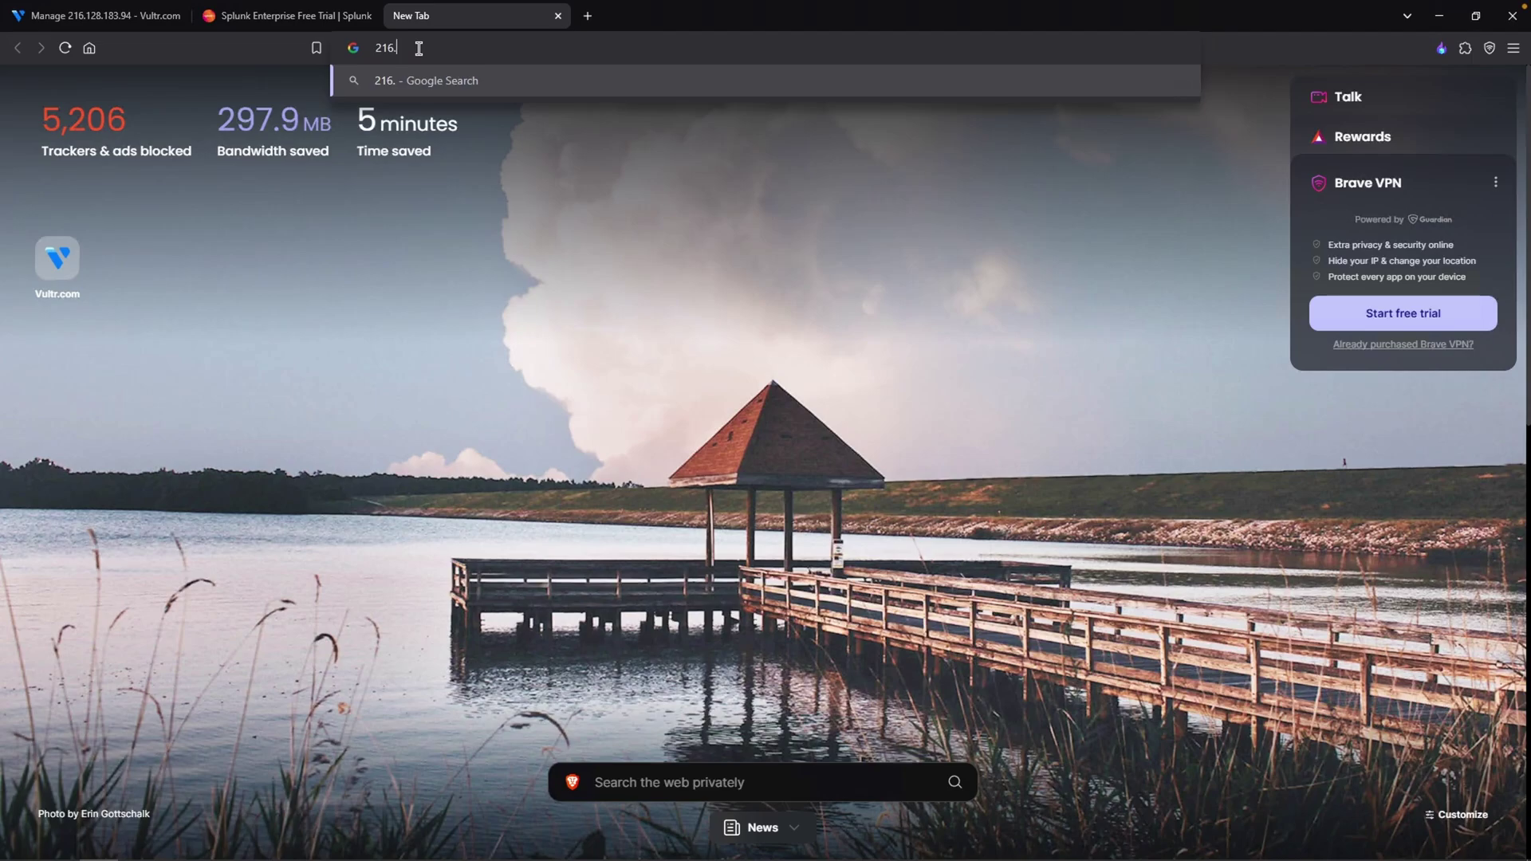
type("128.183.94")
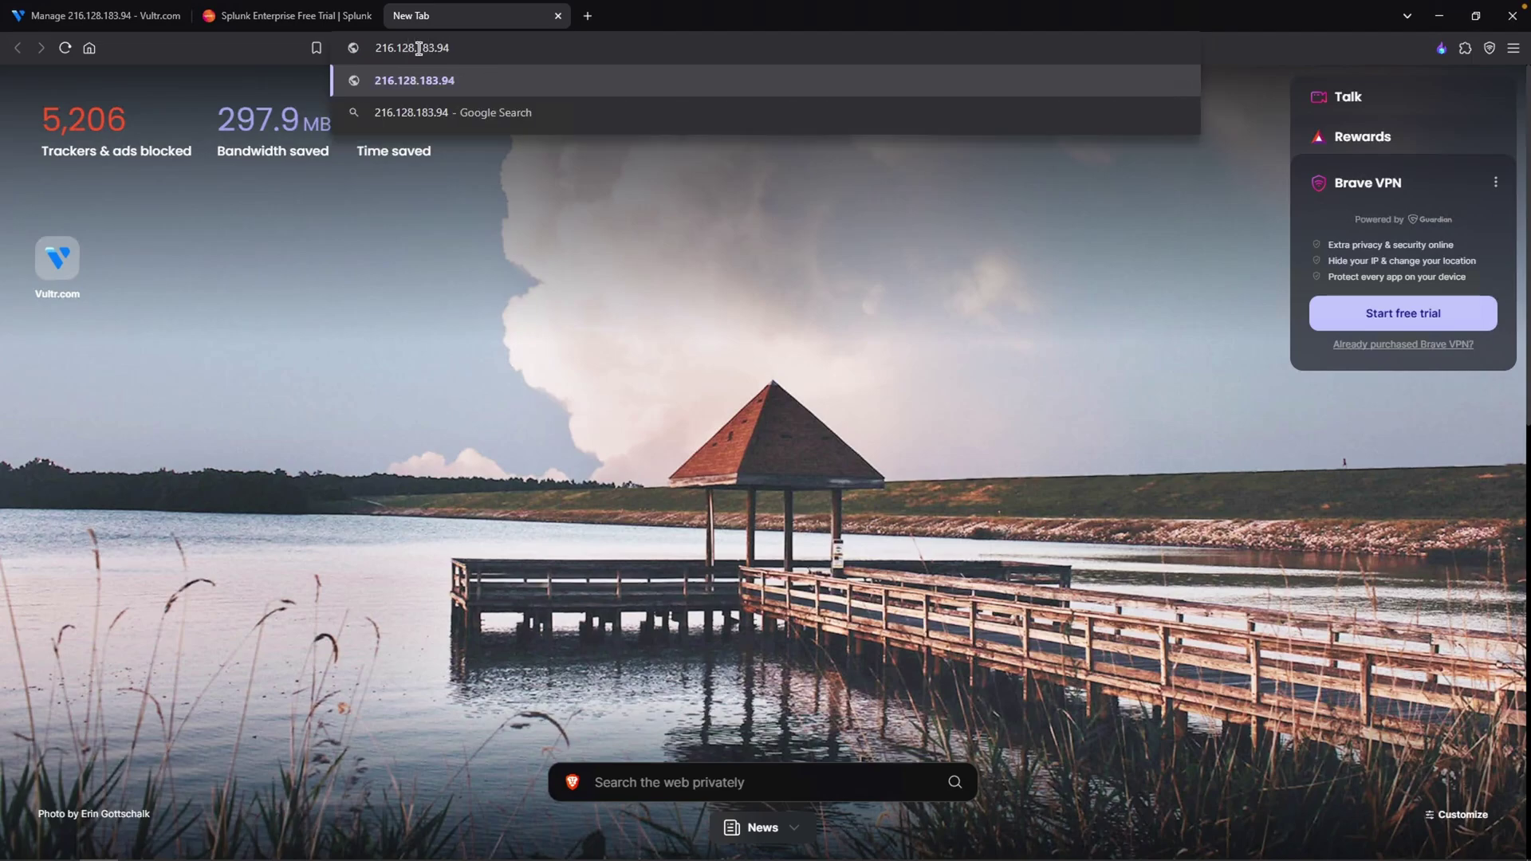
type(":8000")
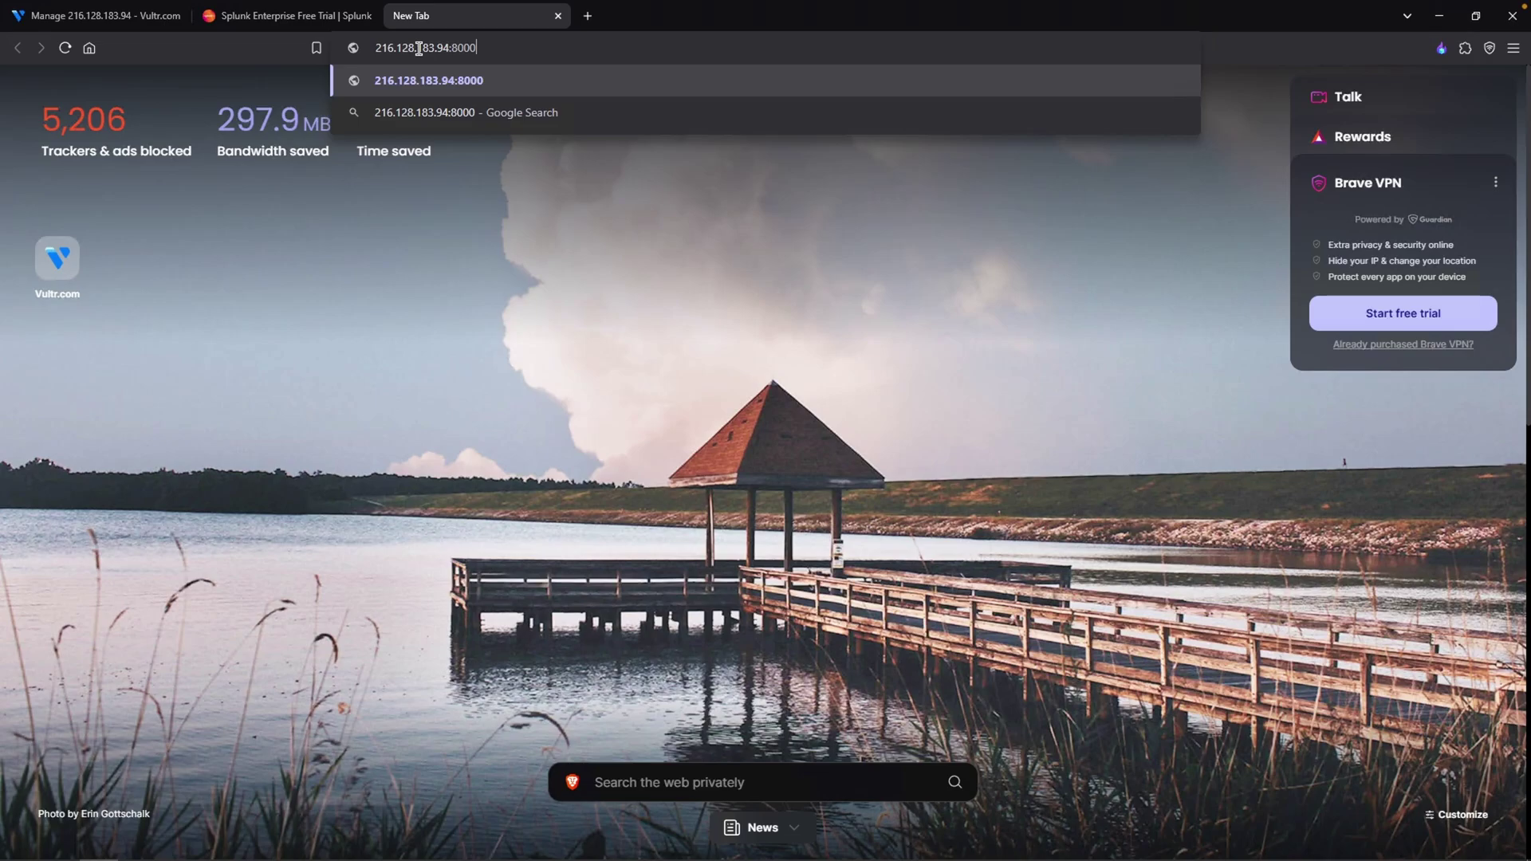
left_click_drag(377, 48, 444, 48)
left_click(96, 15)
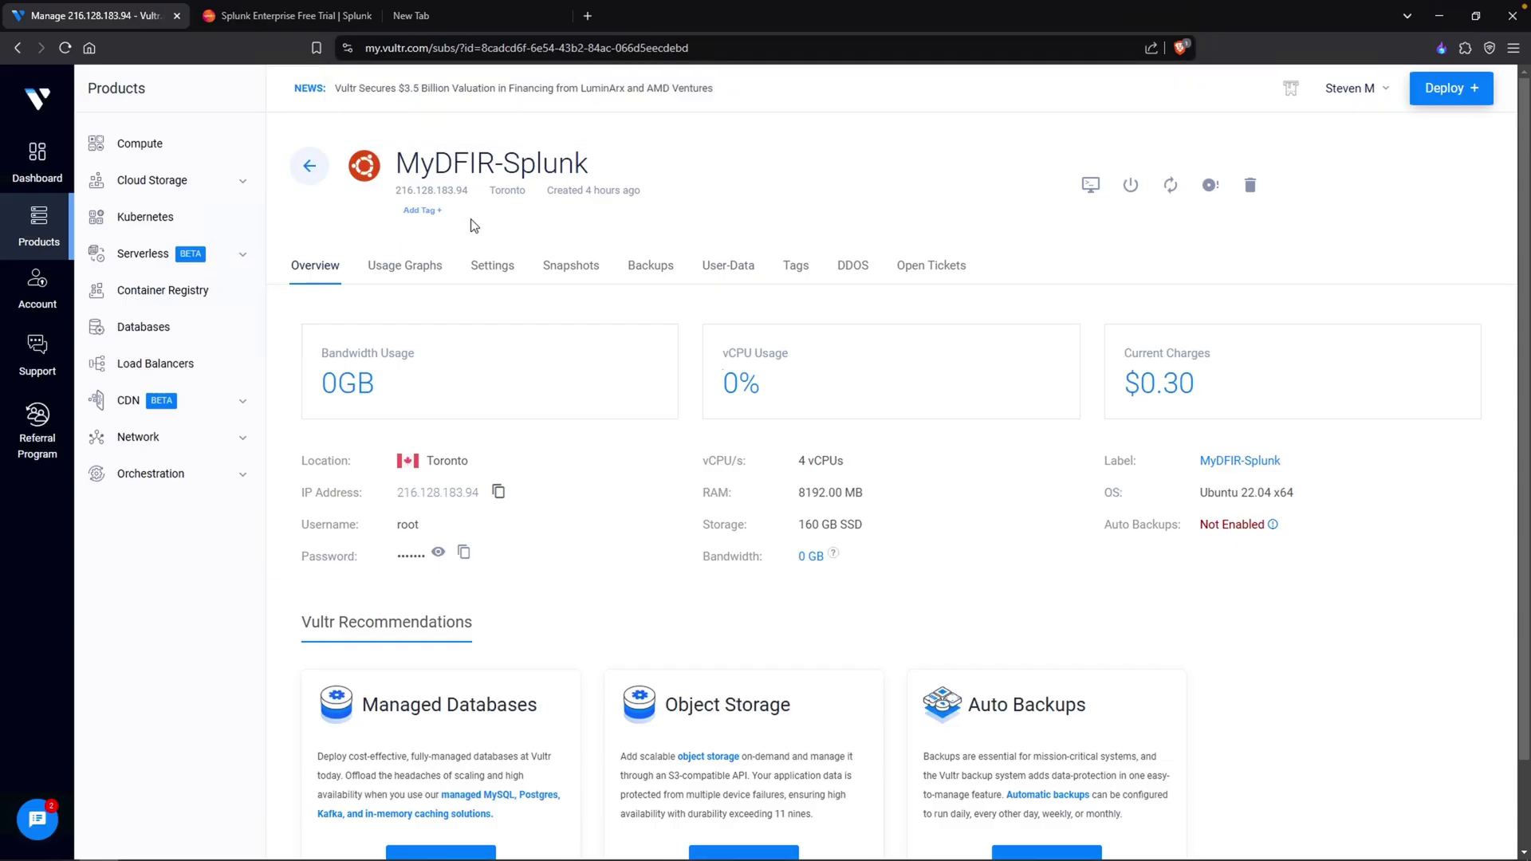
left_click_drag(471, 191, 397, 197)
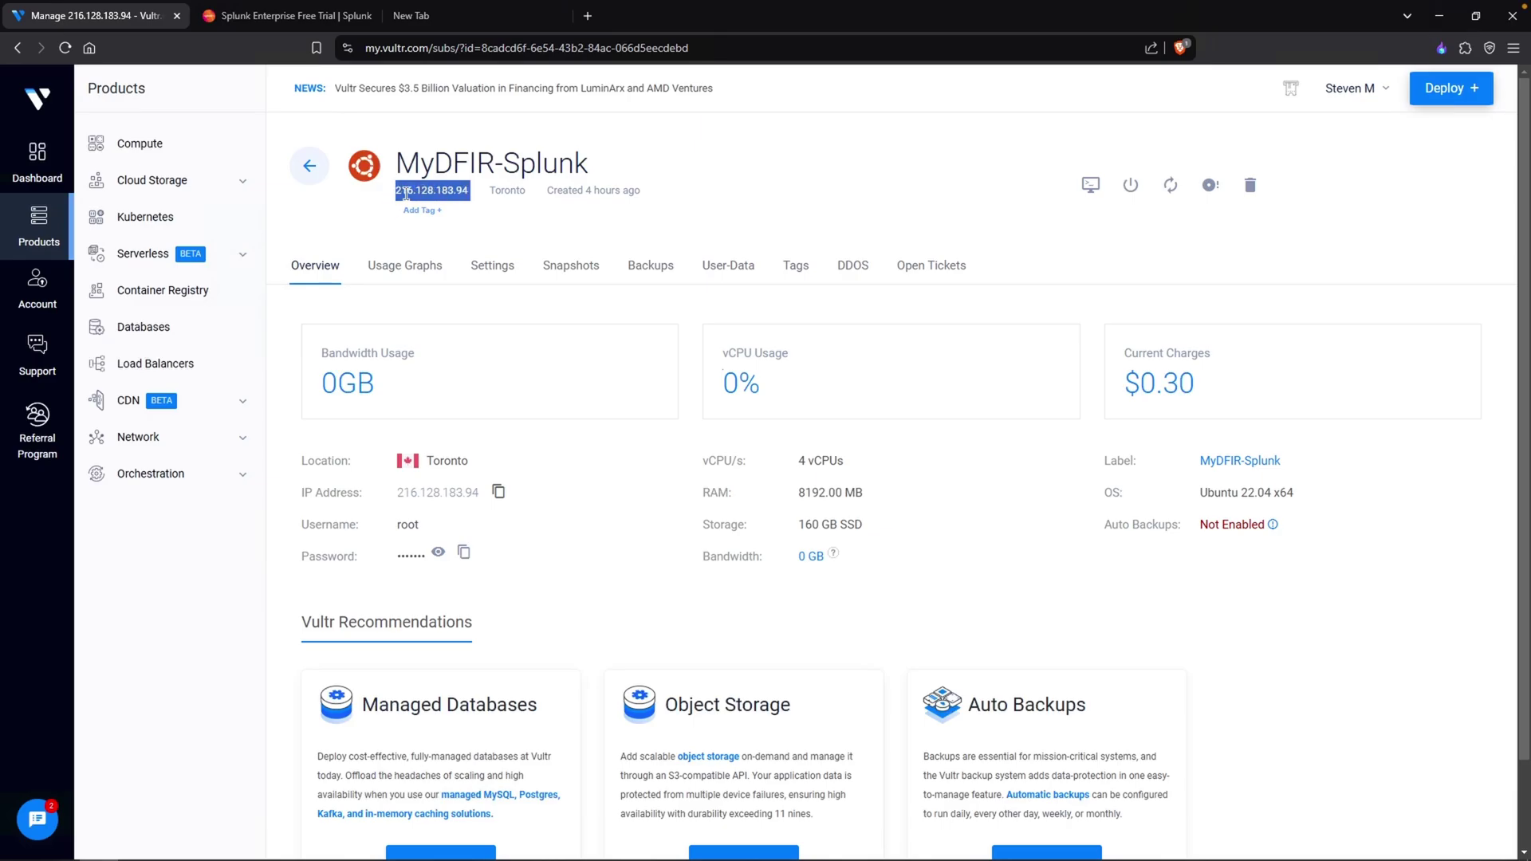
key("ctrl+c")
key("ctrl+t")
key("ctrl+v")
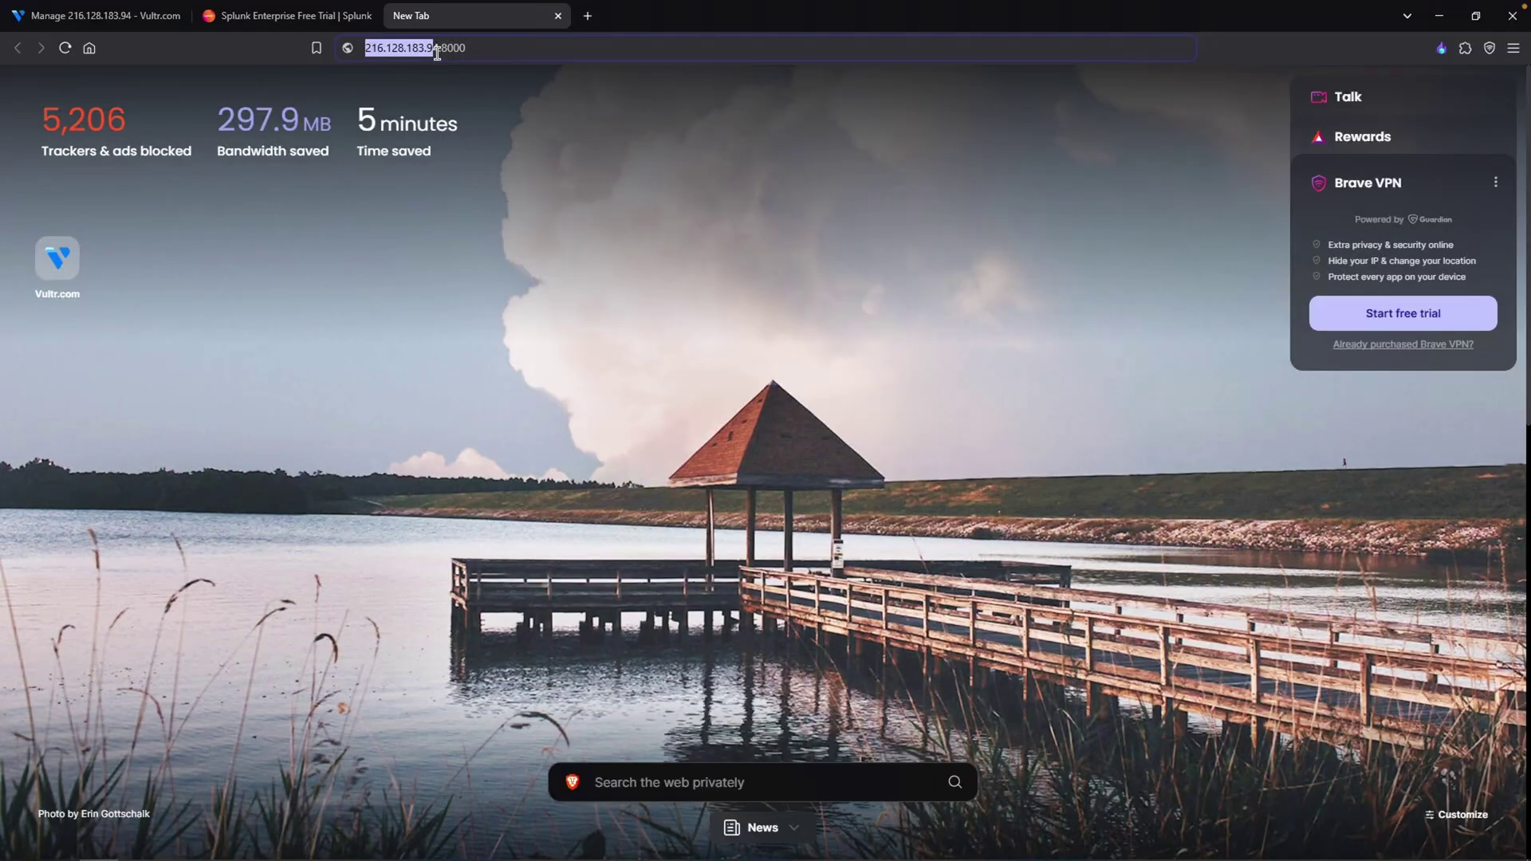
type(":")
key("Return")
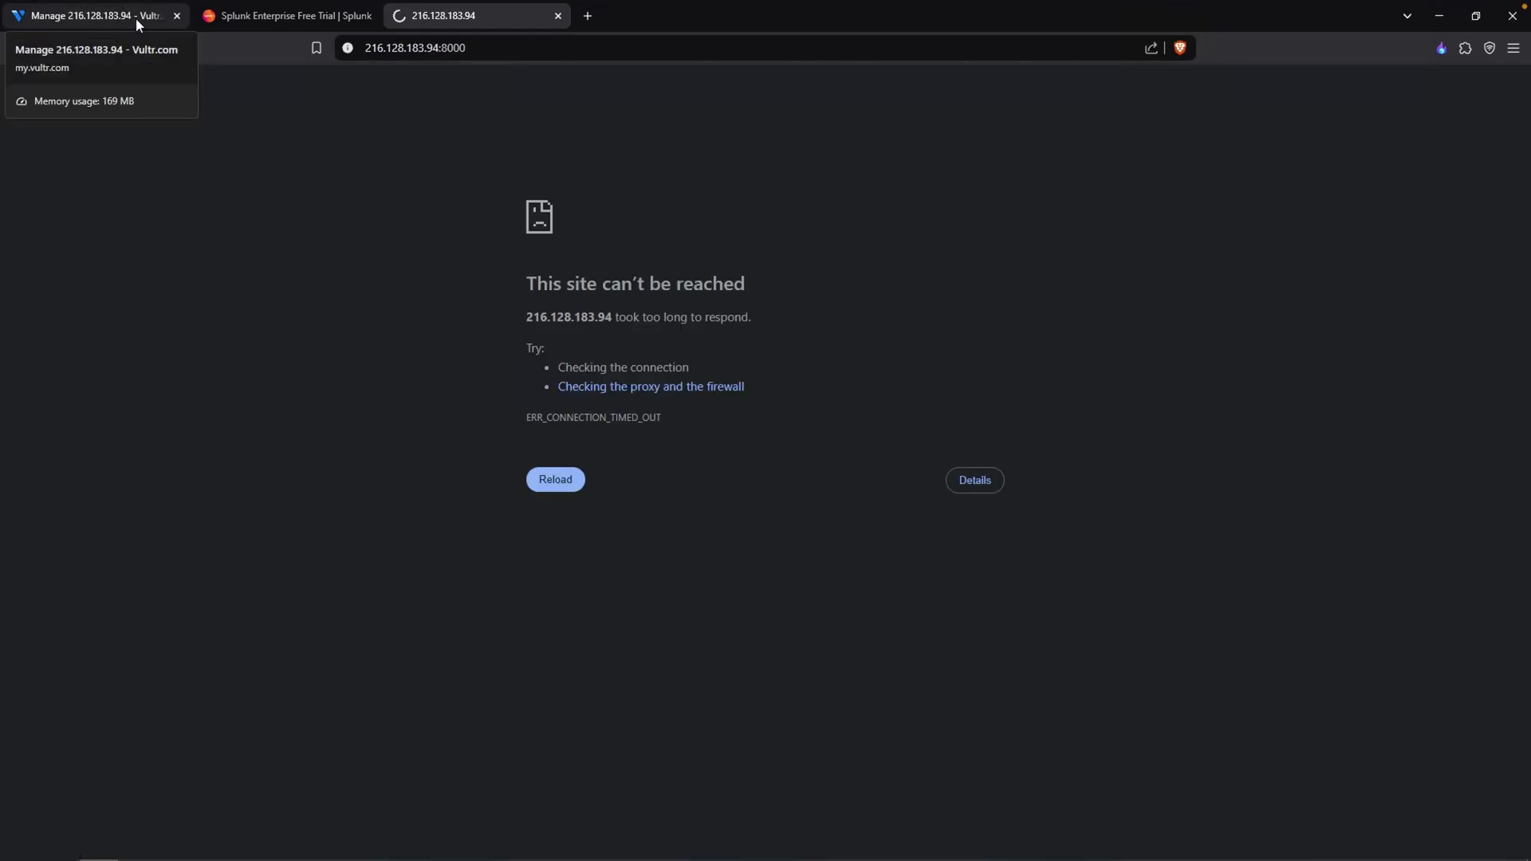
- Open the MyDFIR-AD-Project-2.0 firewall group's rules from the server's settings
left_click(136, 17)
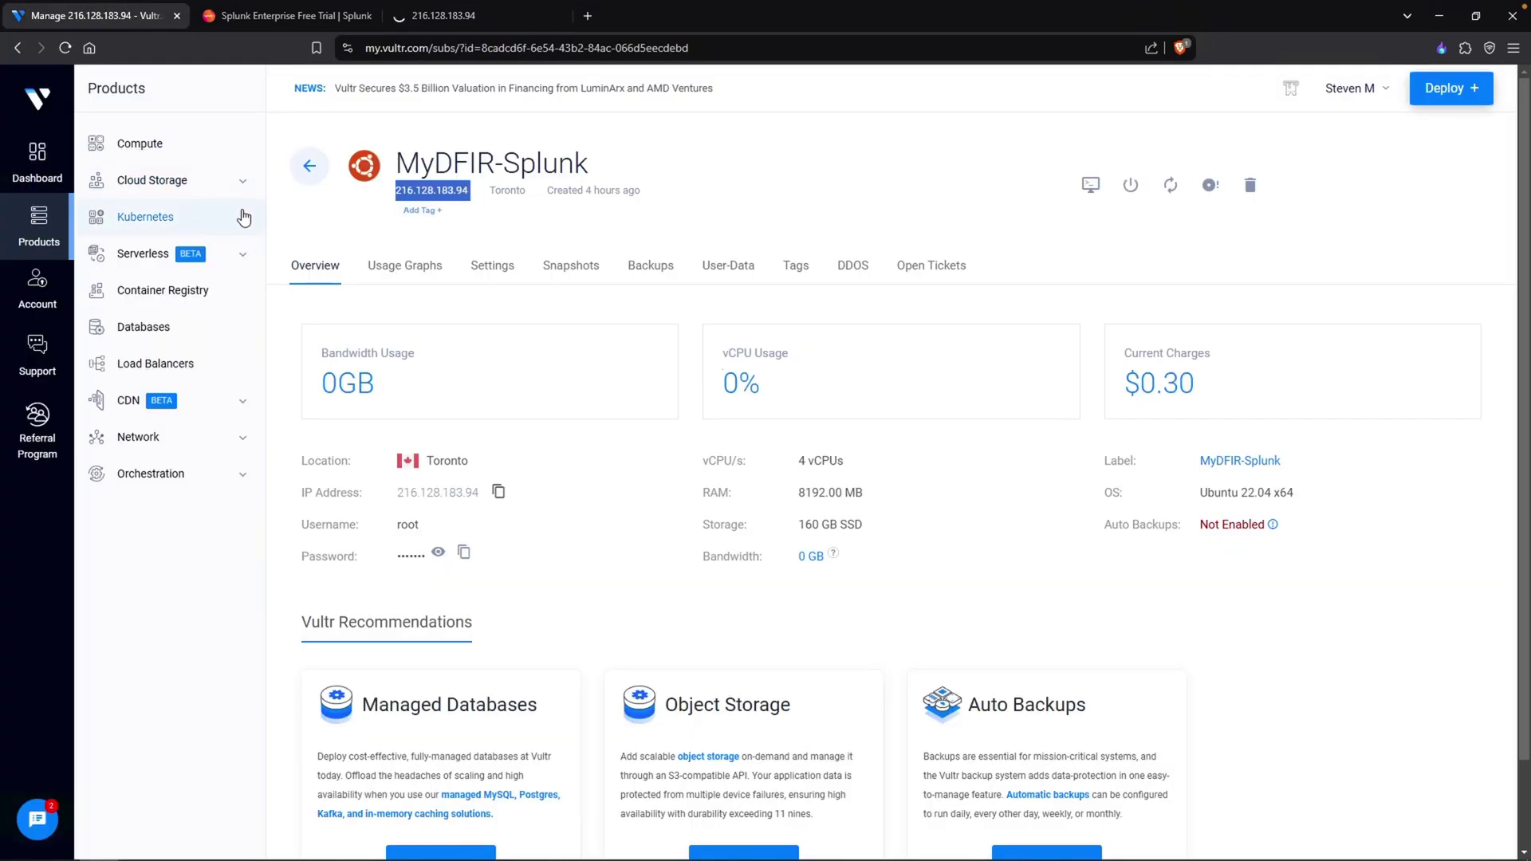
left_click(507, 272)
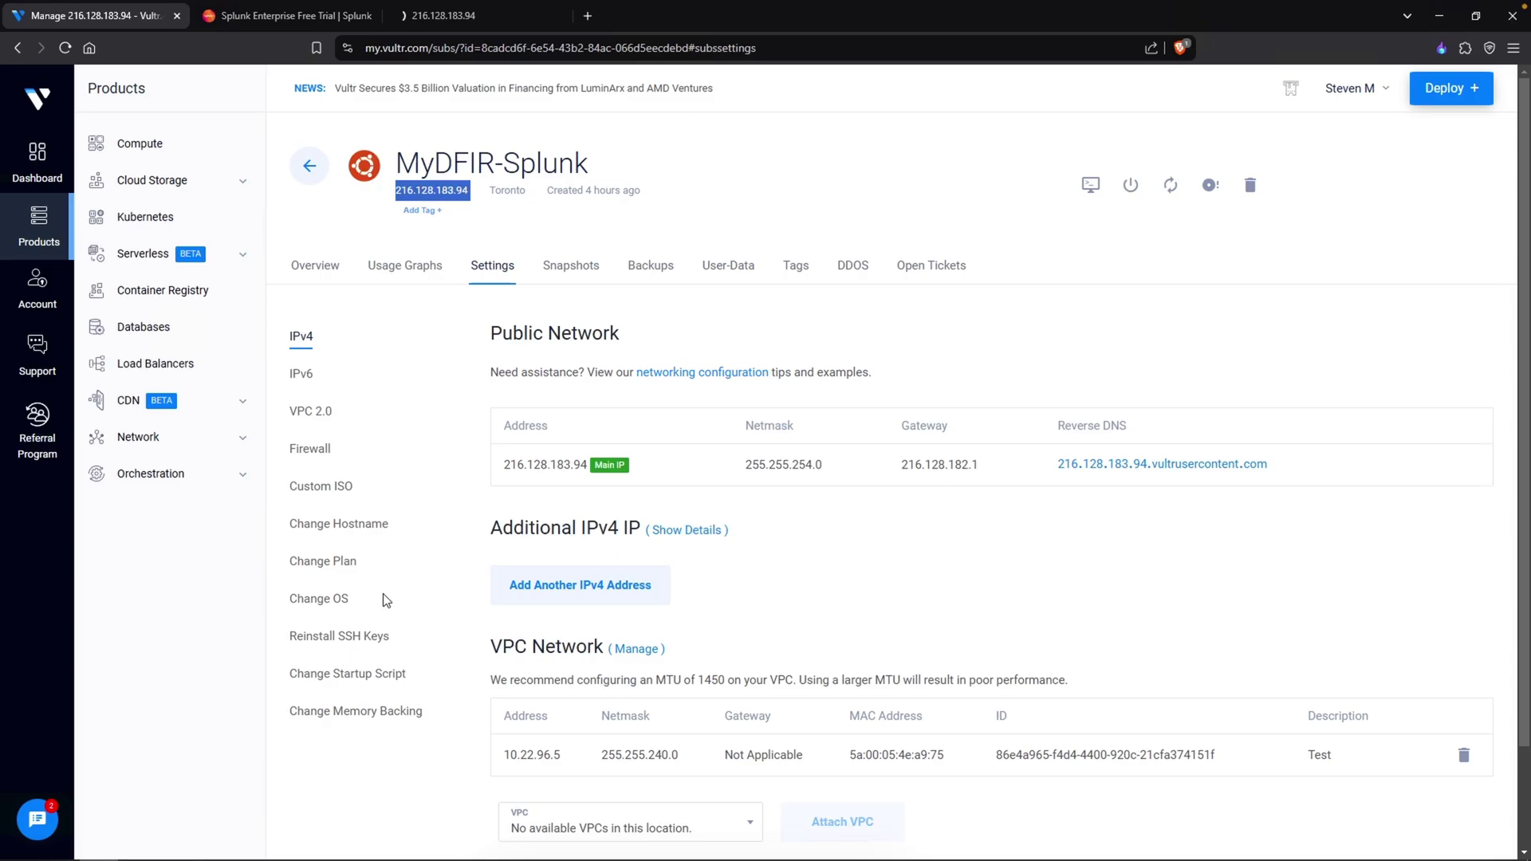
left_click(315, 450)
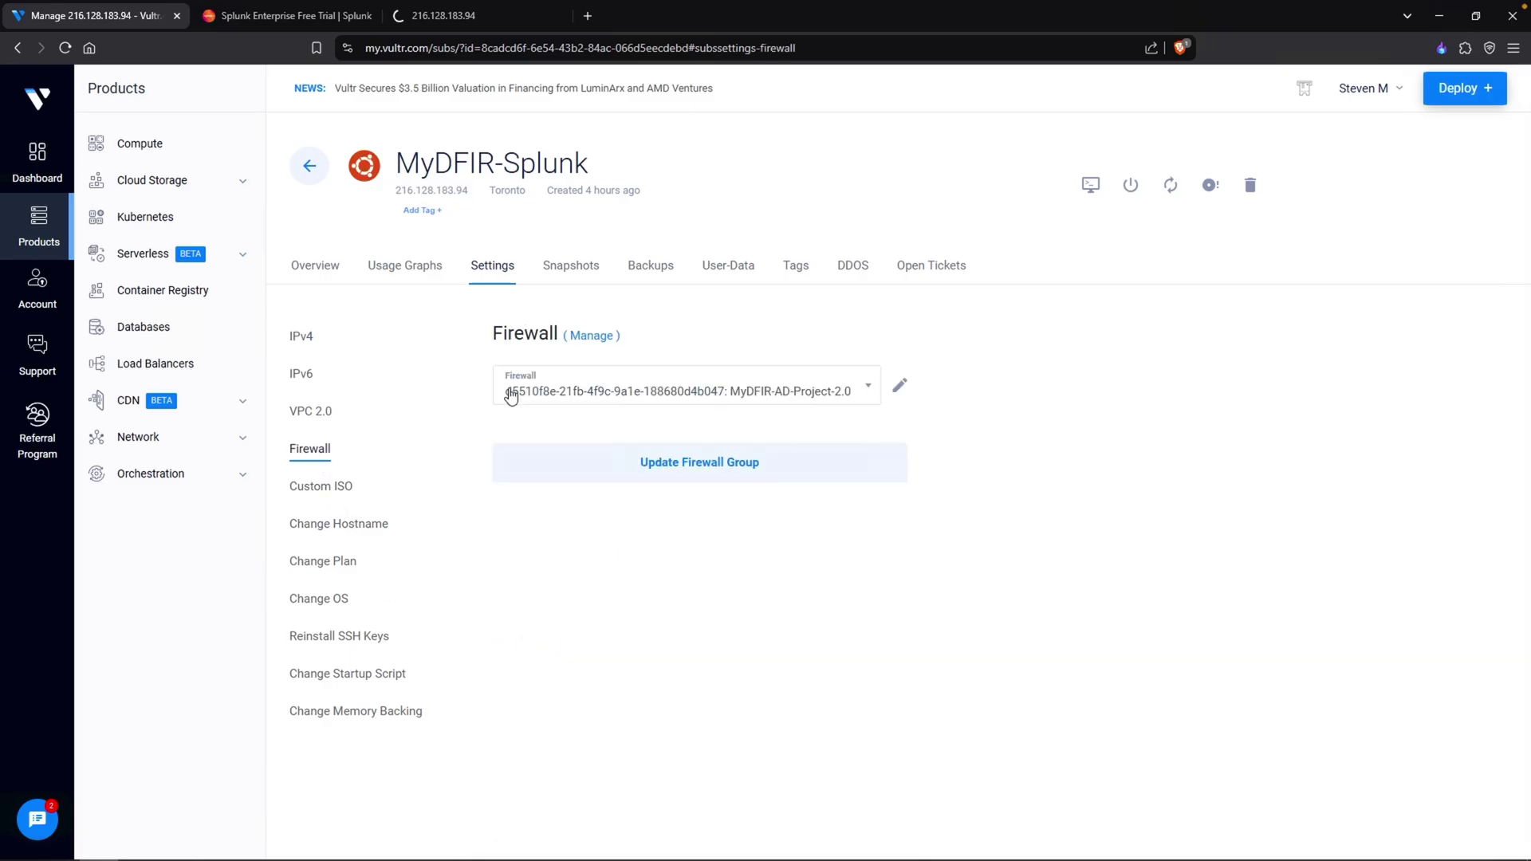
left_click(592, 337)
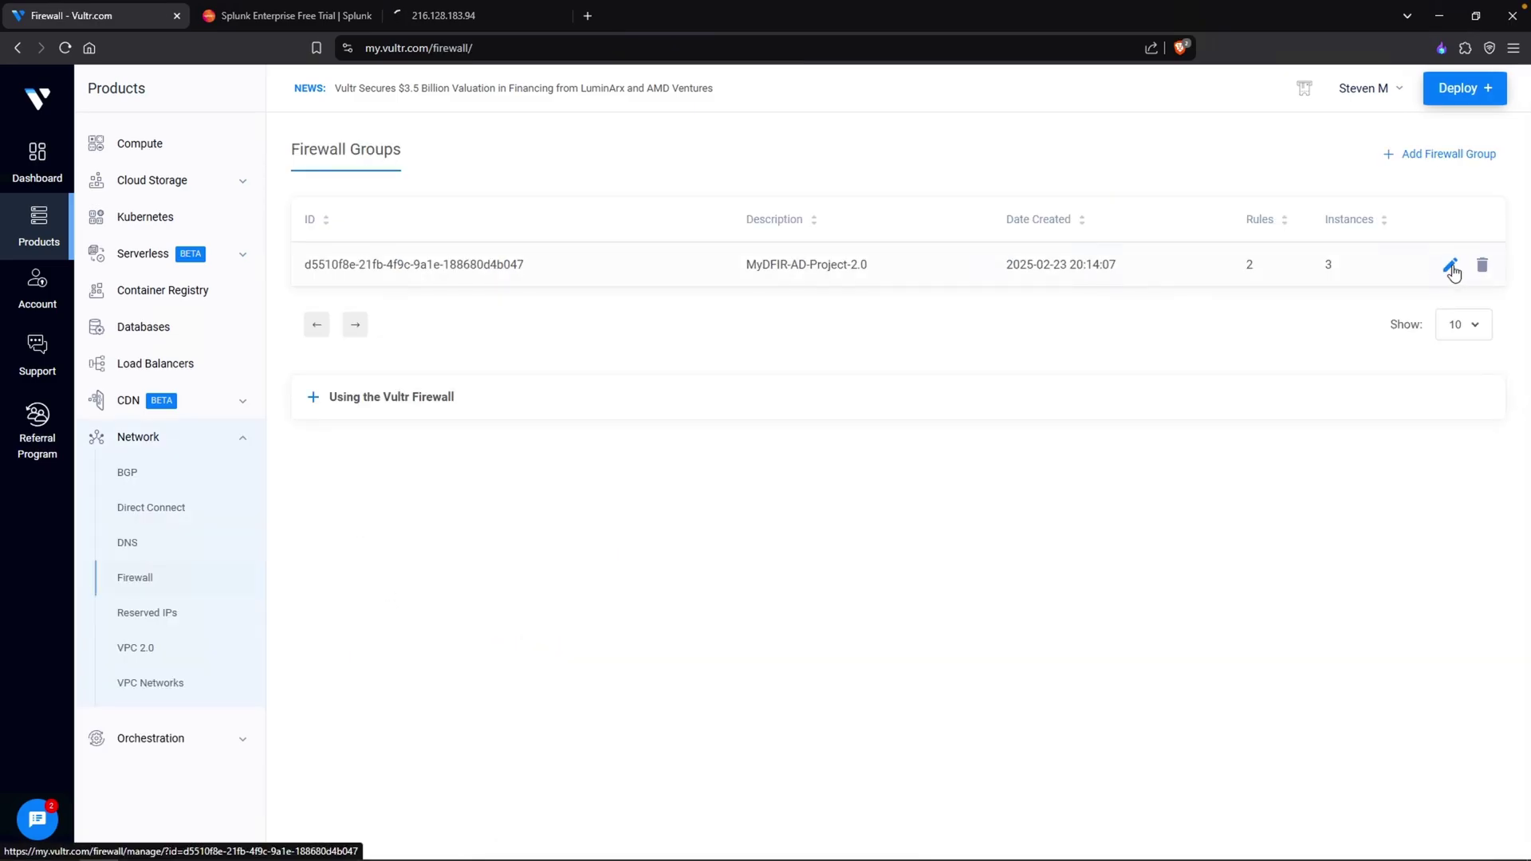
left_click(1450, 266)
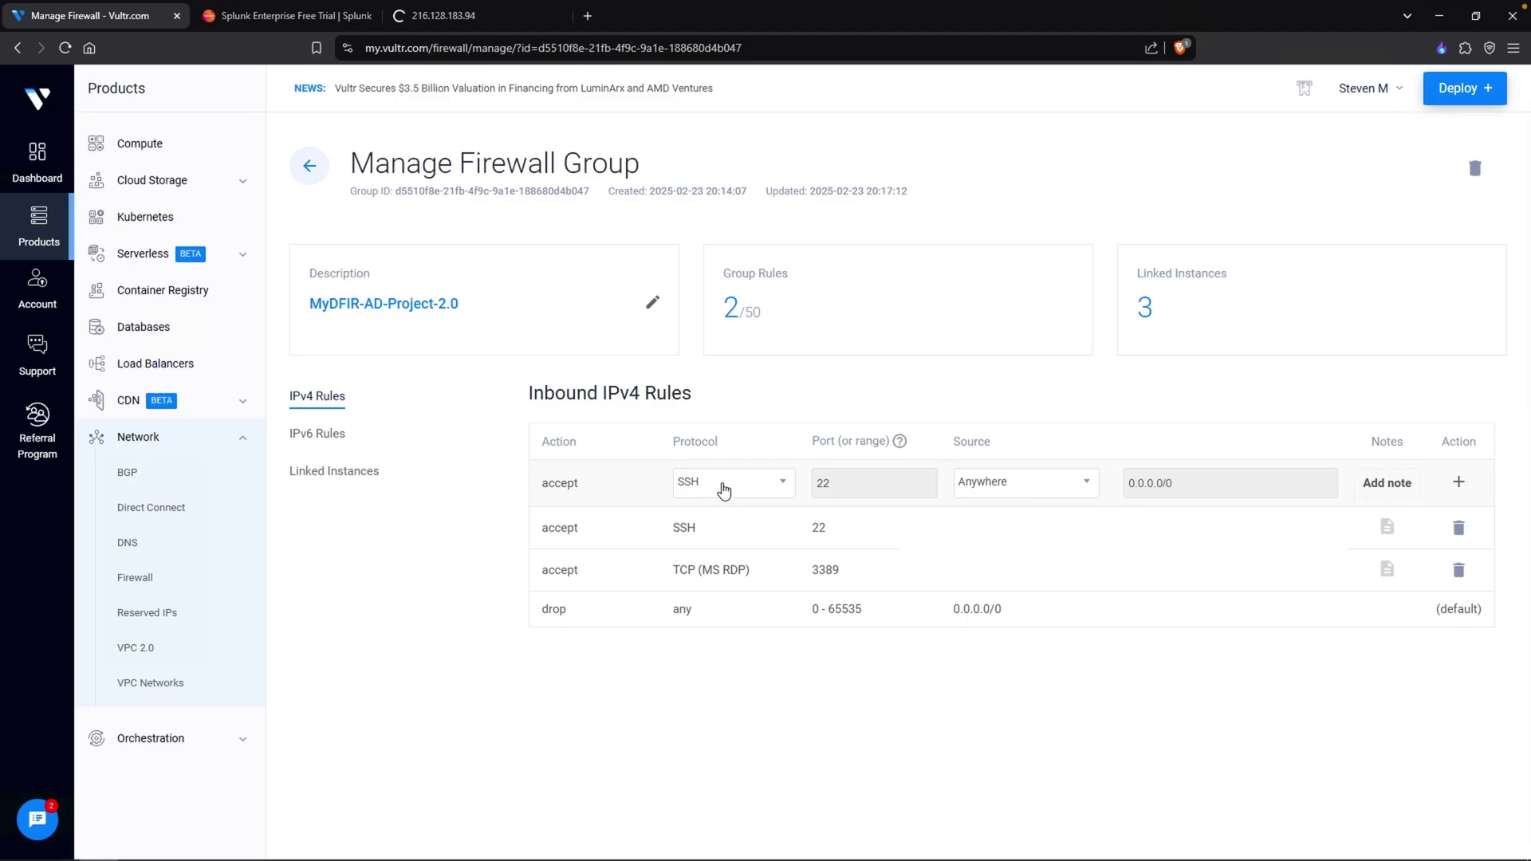
- Add an inbound TCP port 8000 rule with source My IP, then check the Splunk tab
left_click(729, 483)
scroll(789, 579, "up", 3)
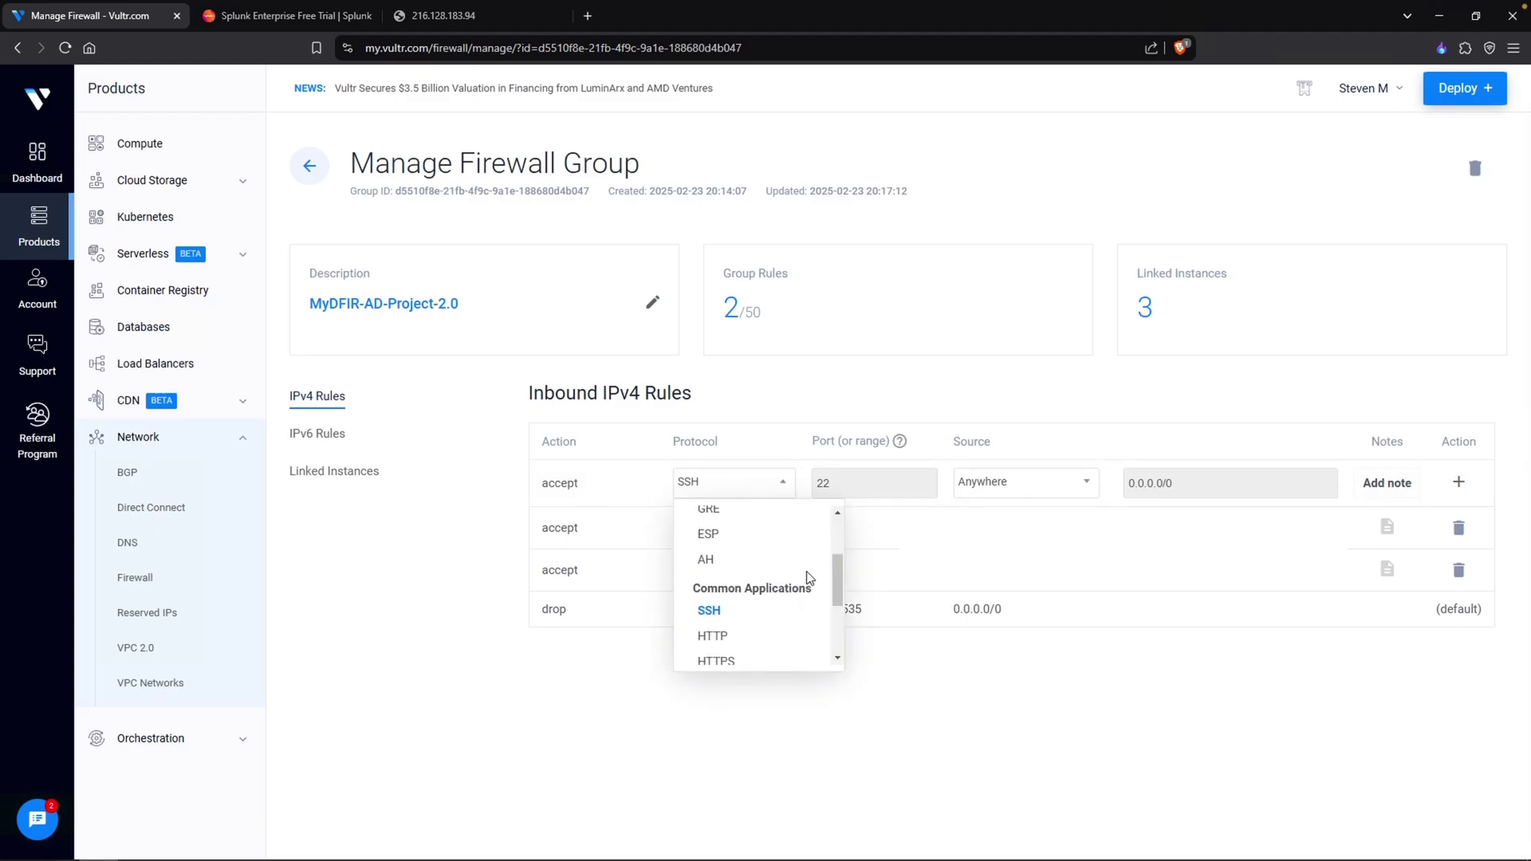
left_click(709, 566)
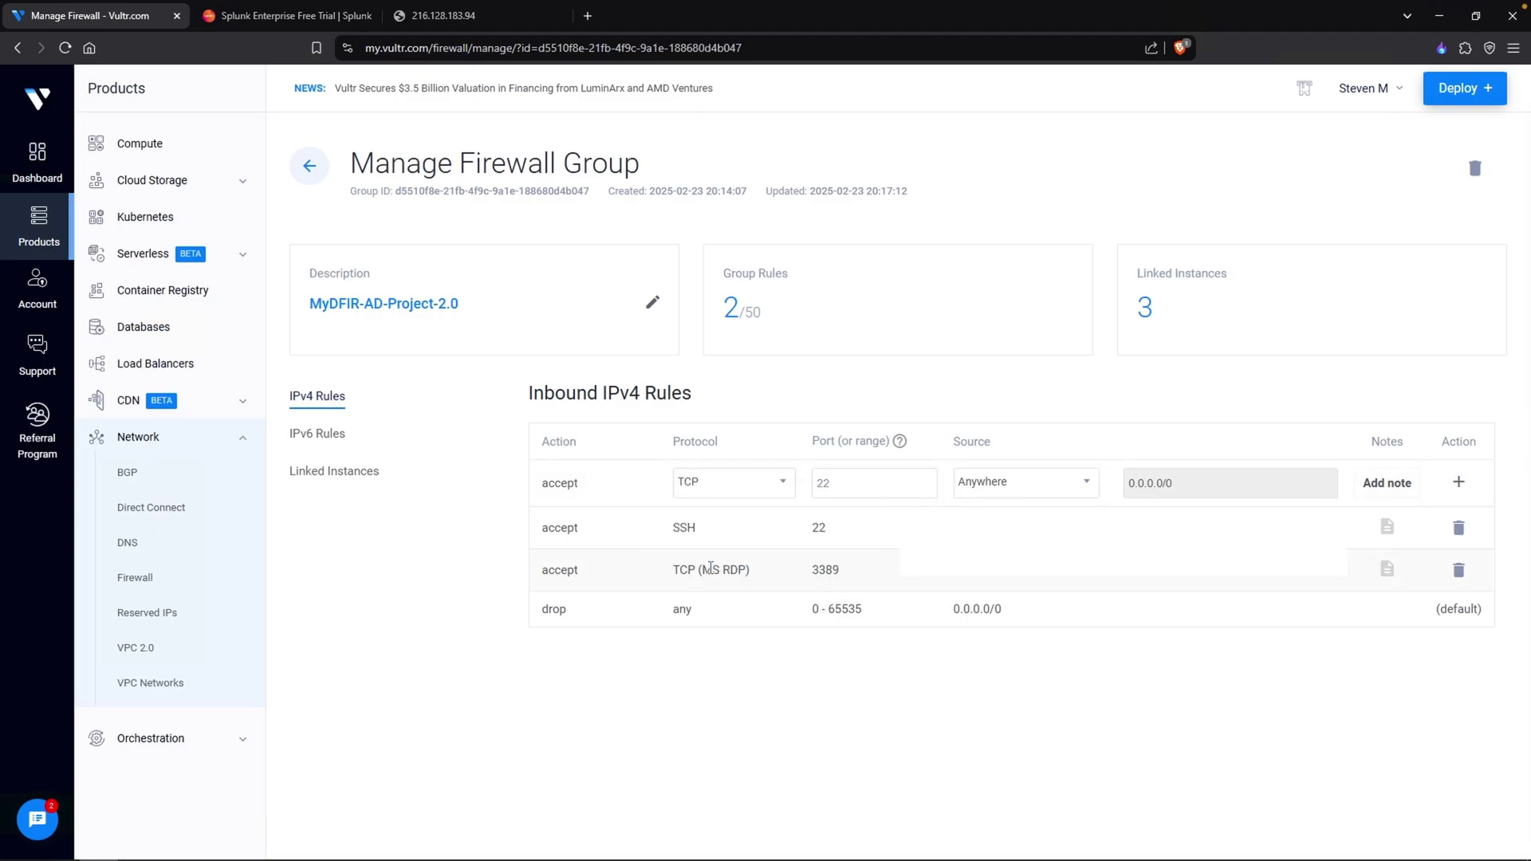
left_click(887, 484)
type("8000")
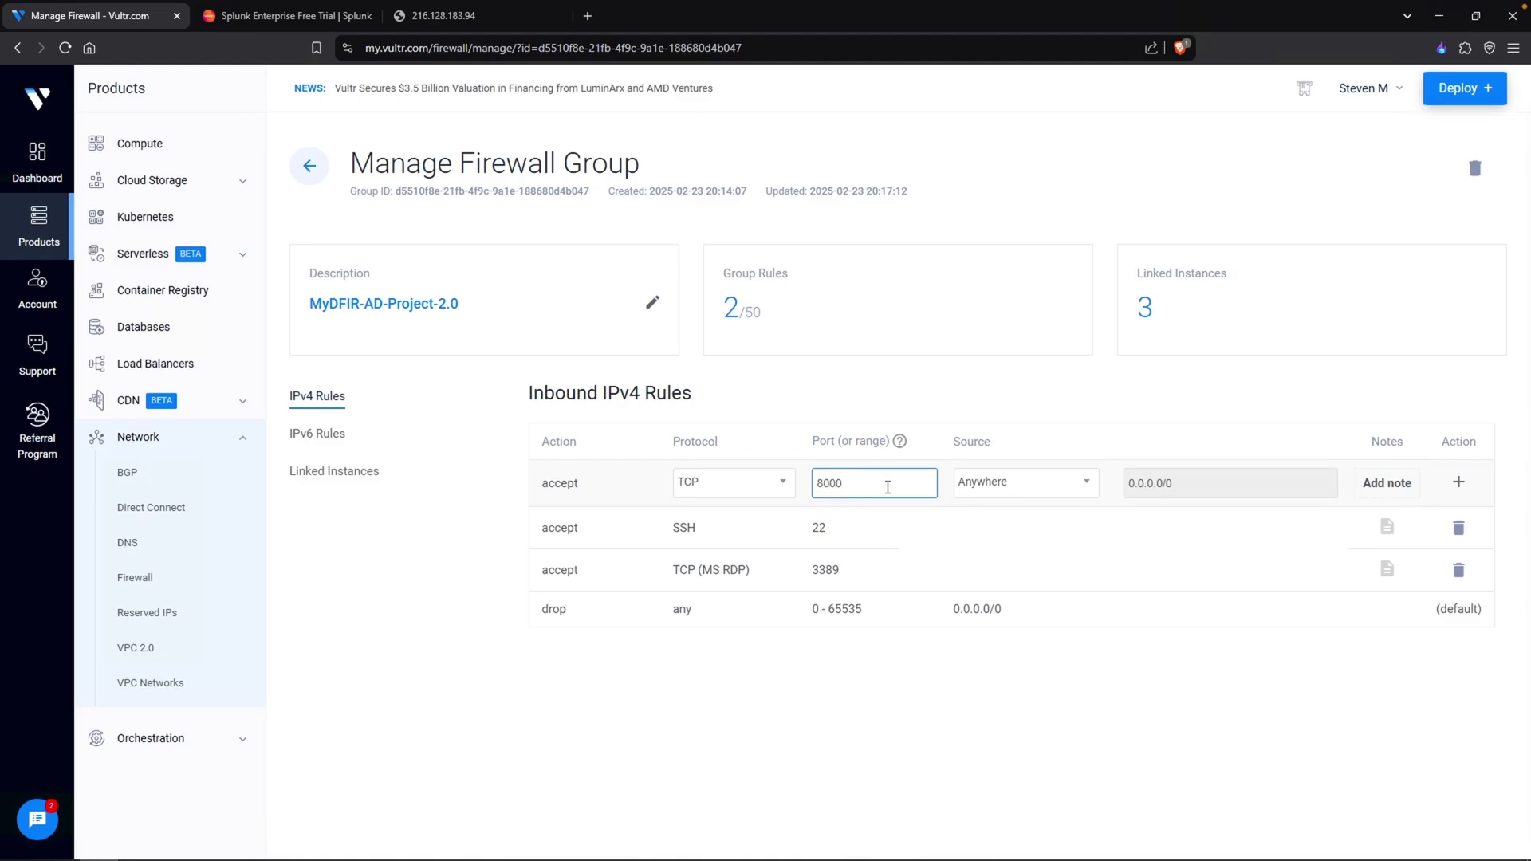
left_click(985, 485)
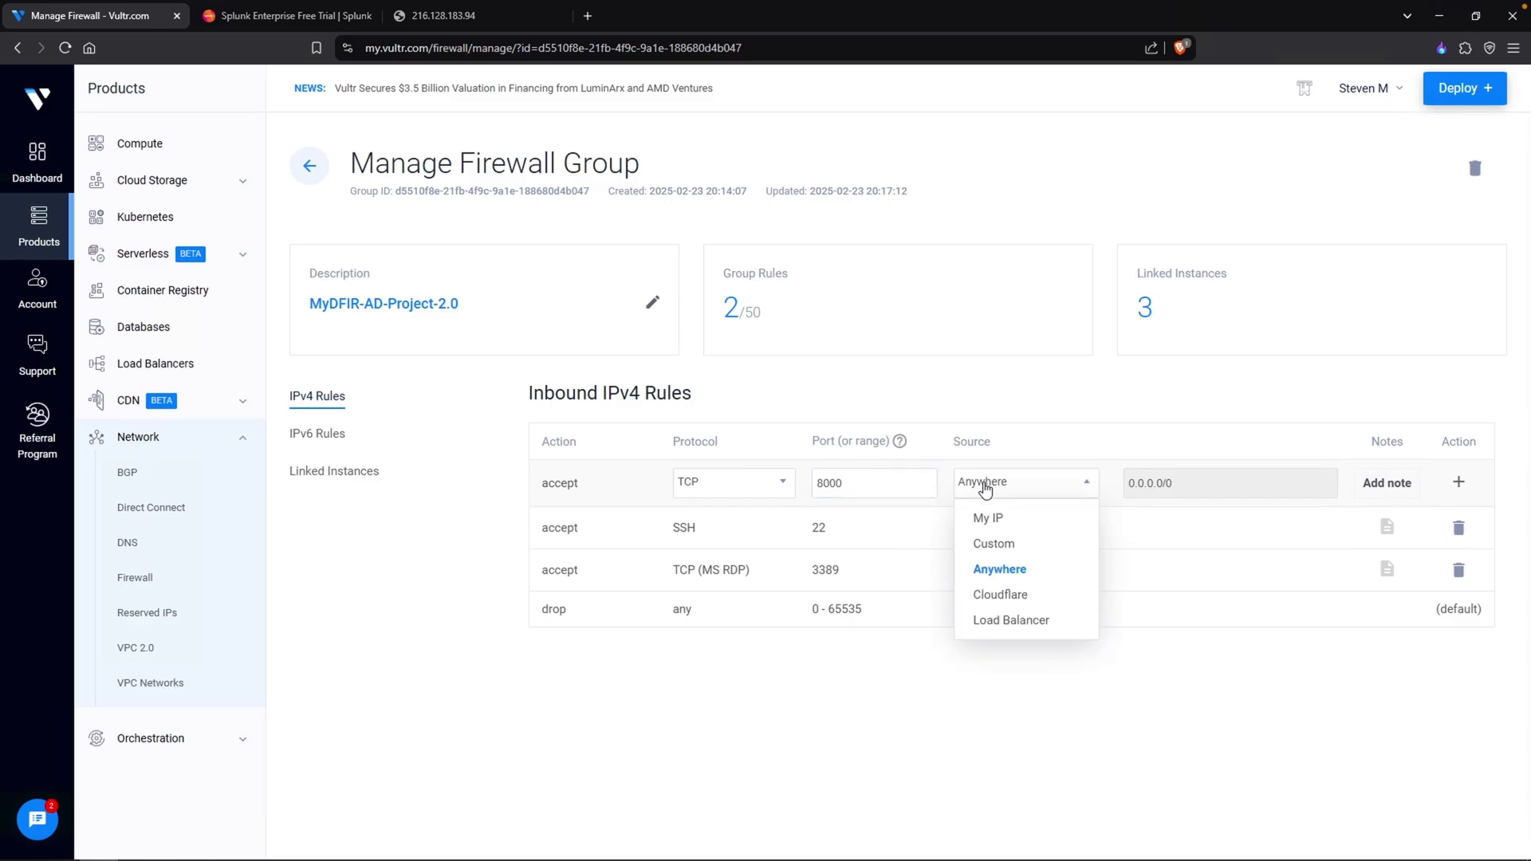
left_click(994, 519)
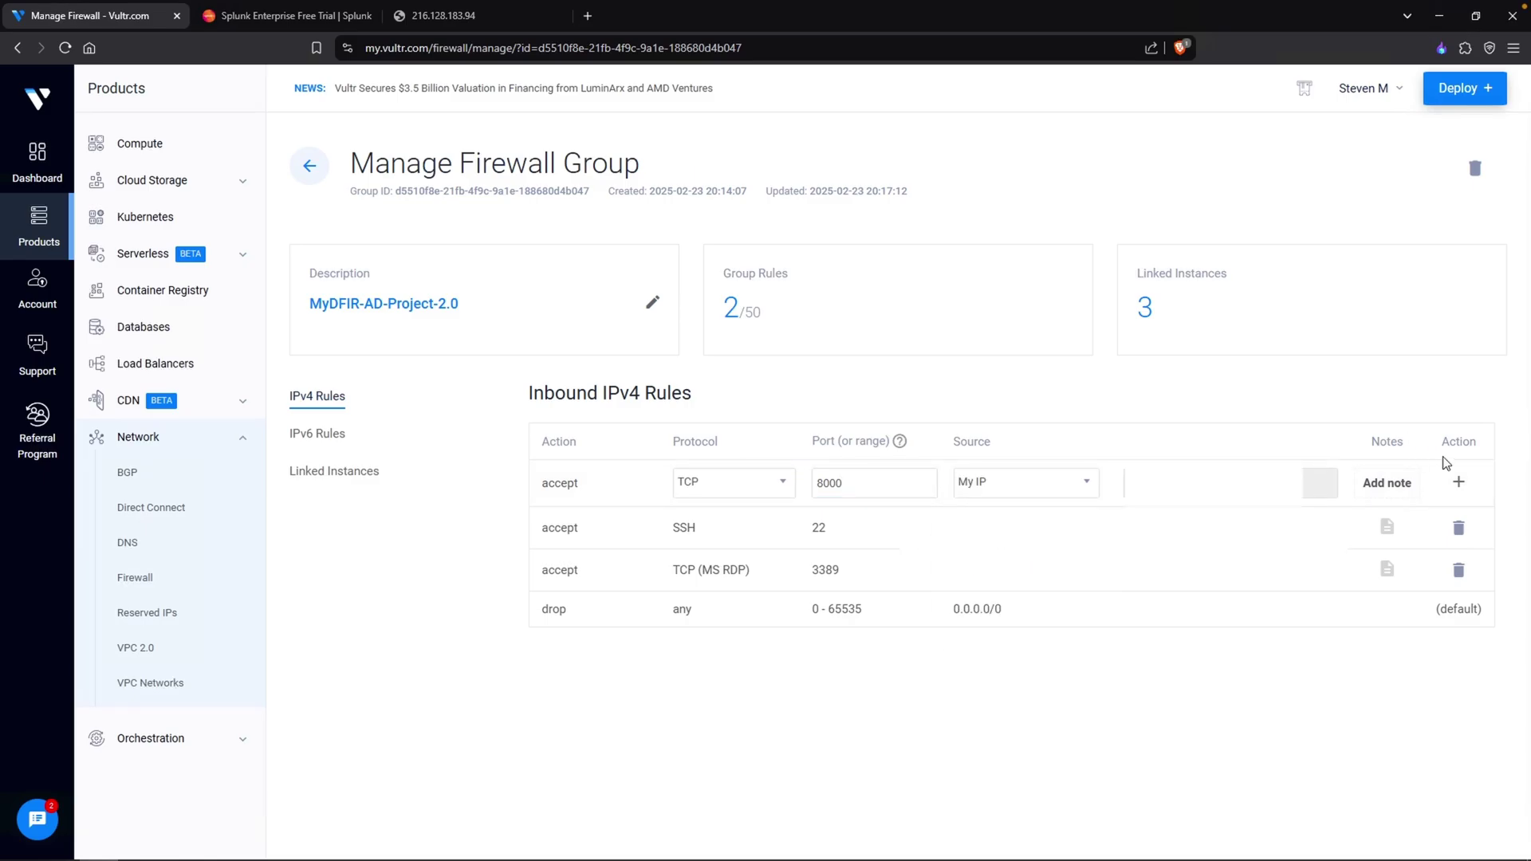
left_click(1459, 484)
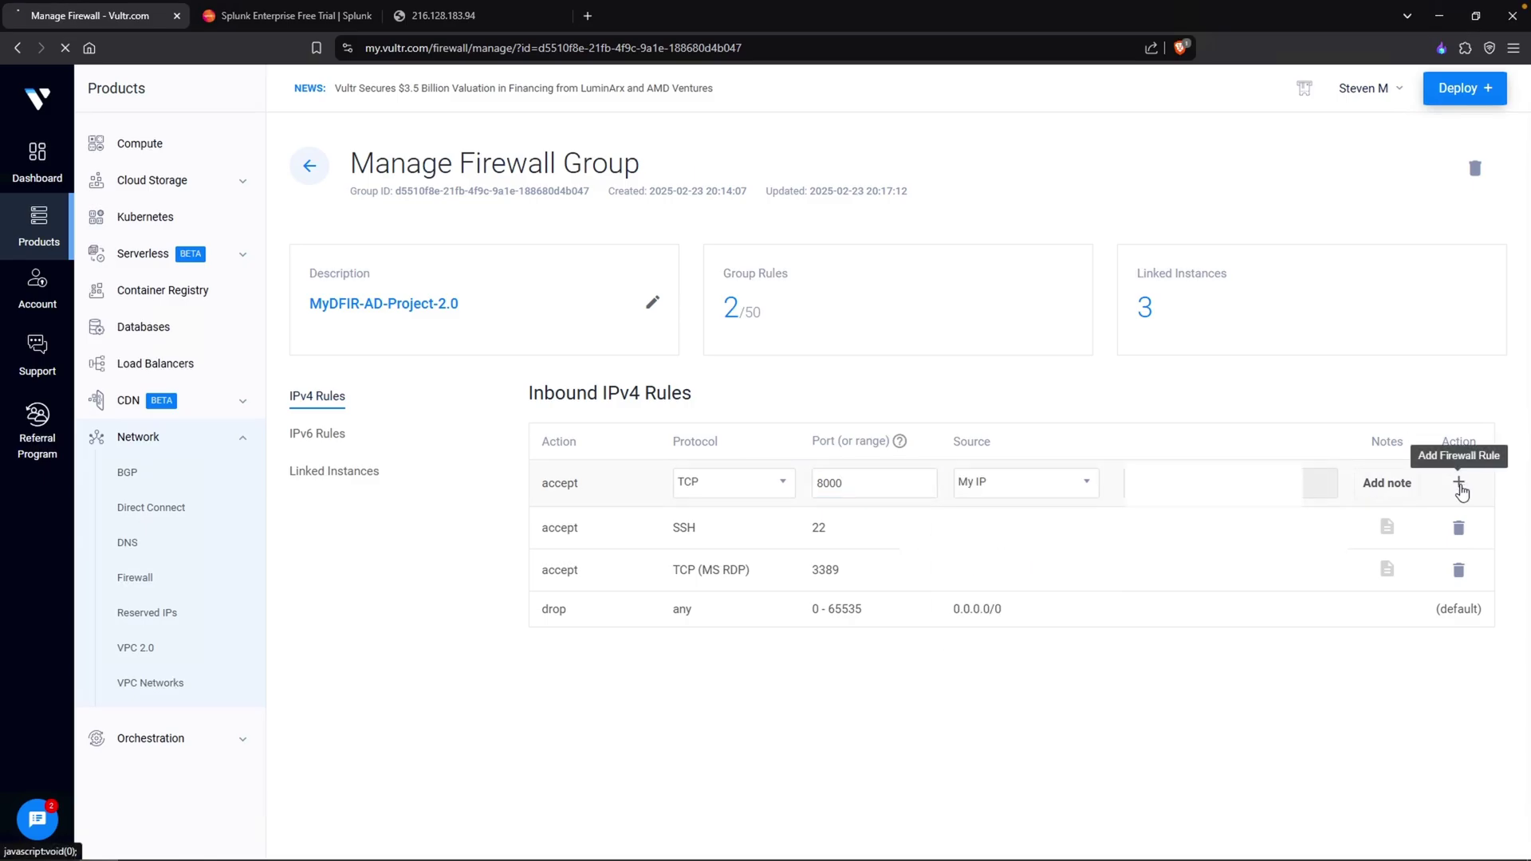
left_click(443, 15)
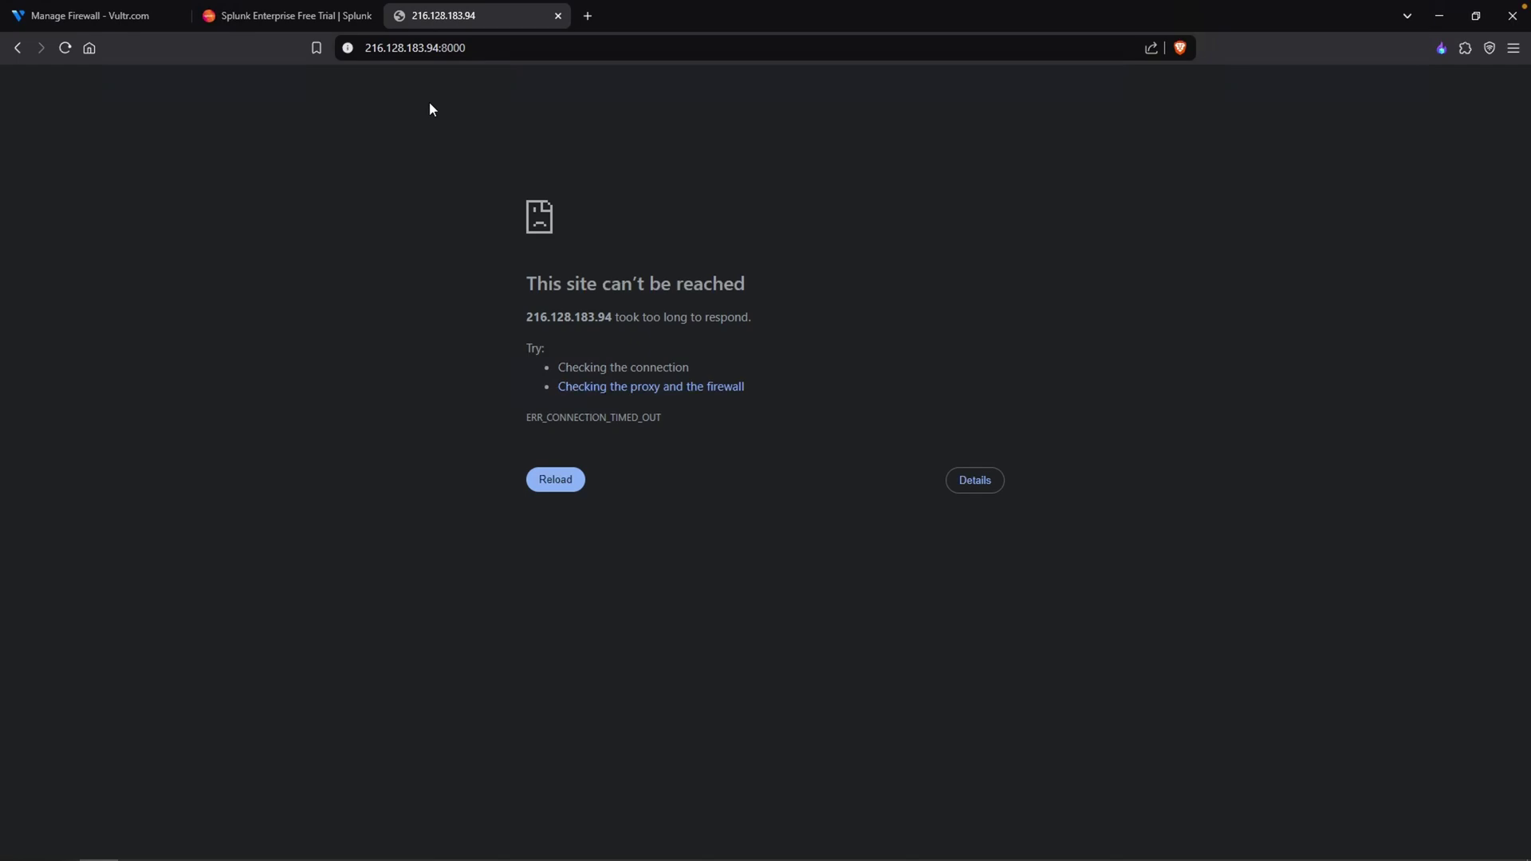
- Reload the Splunk page, then run ufw allow 8000 on the server
key("F5")
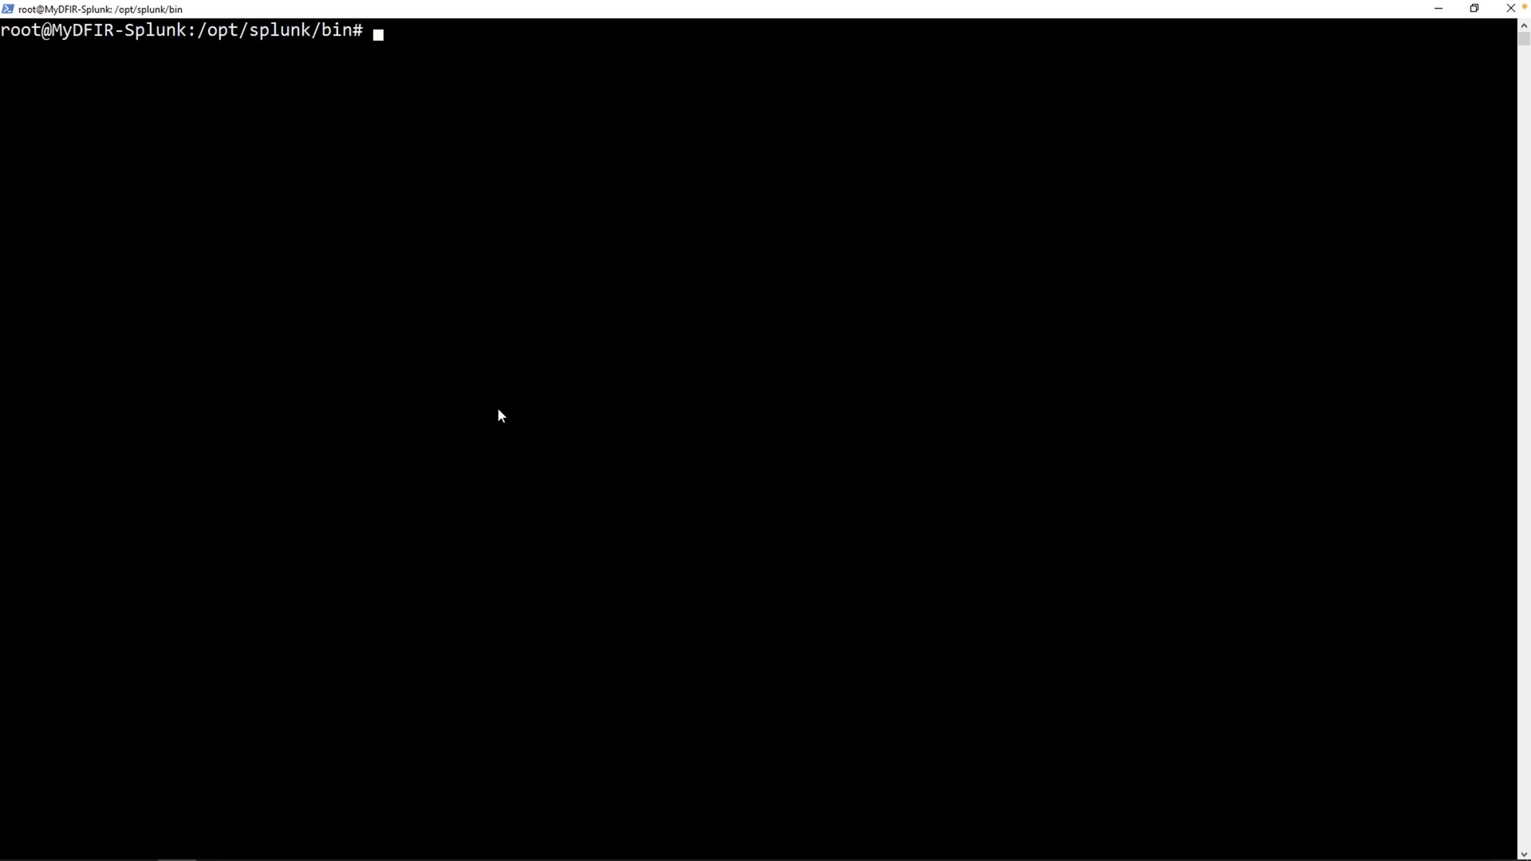
type("ufw allow 8000")
key("Return")
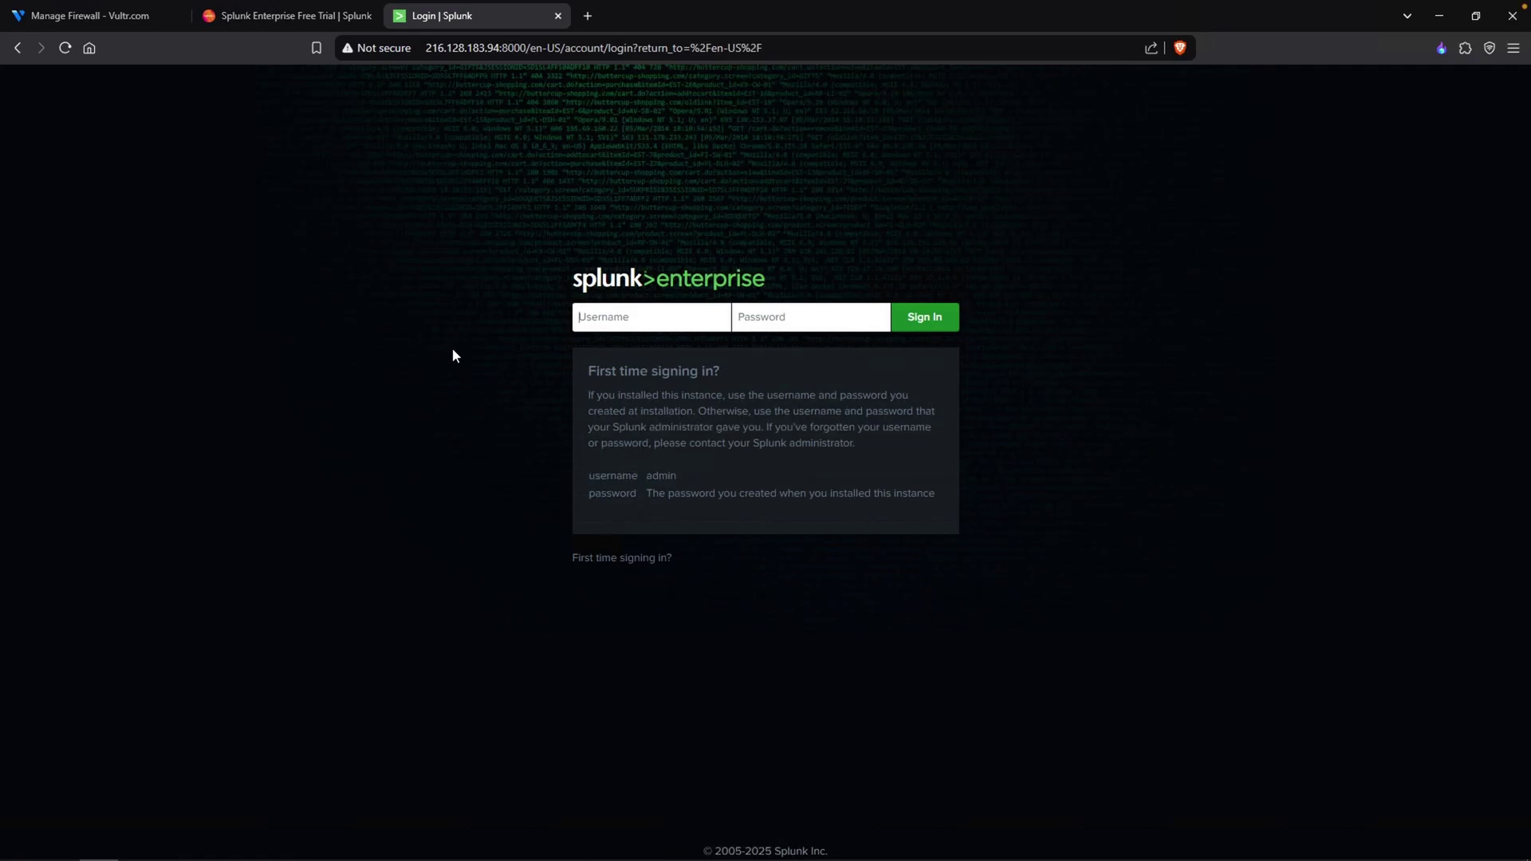
- Log in to Splunk with the admin username and password, then open the Administrator account menu
type("mydfi*********")
key("Return")
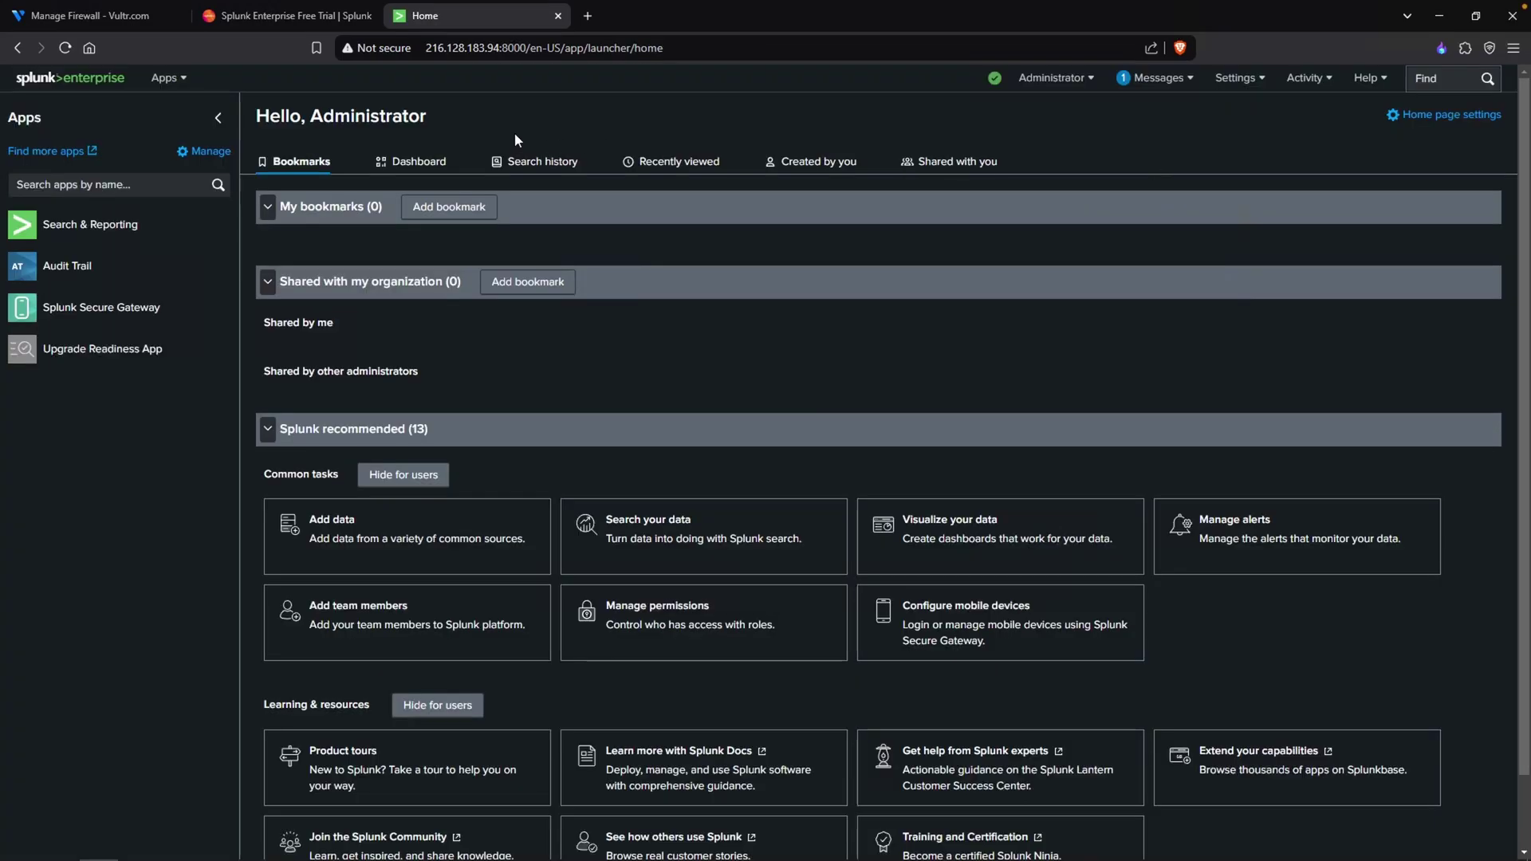
left_click(1044, 86)
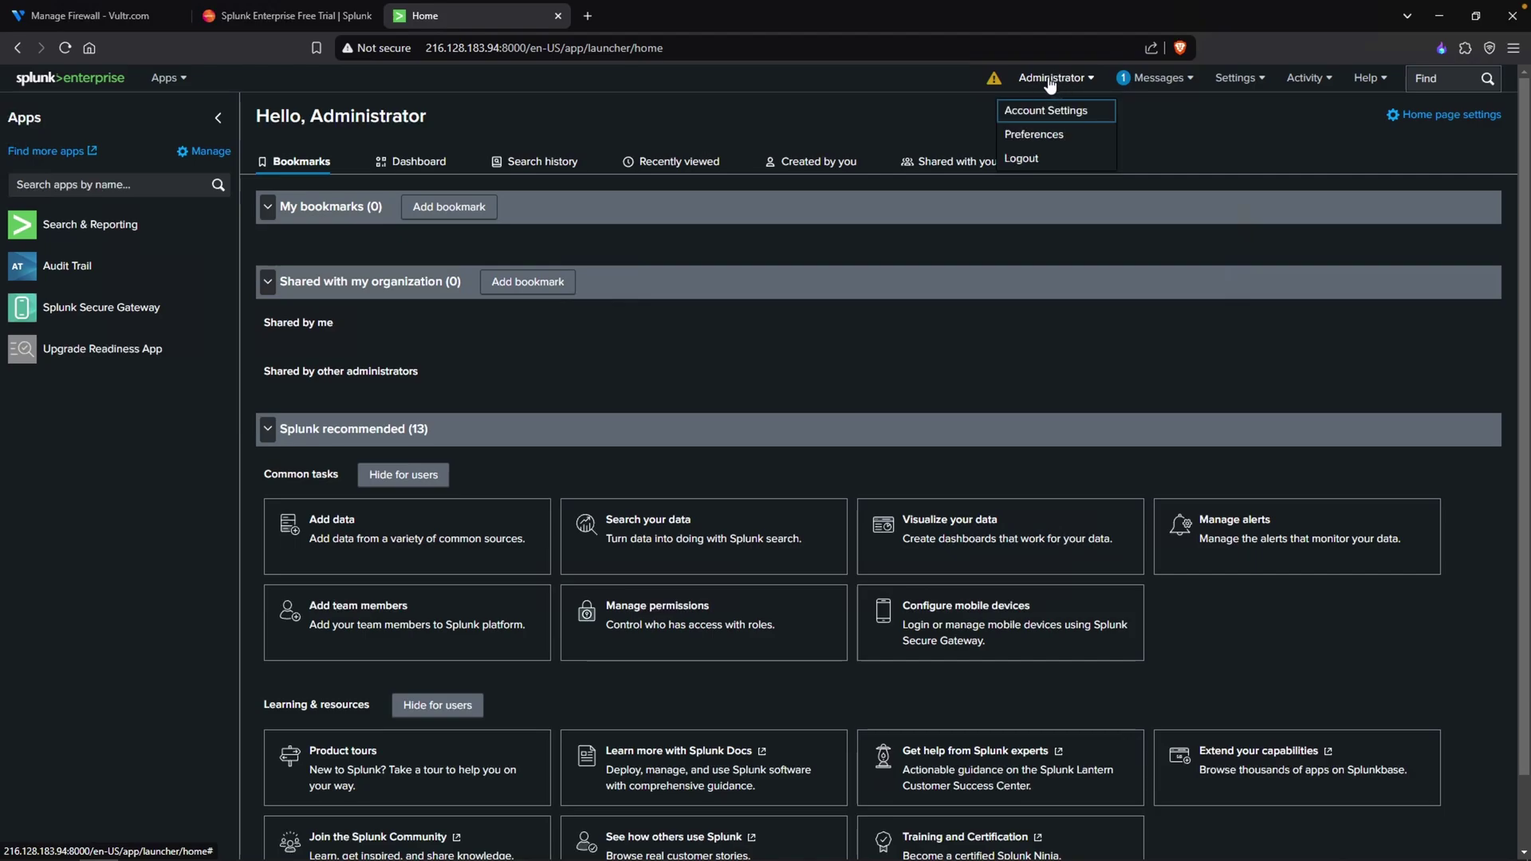
- In Administrator Preferences, set the time zone to (GMT) Greenwich Mean Time and apply
left_click(1062, 134)
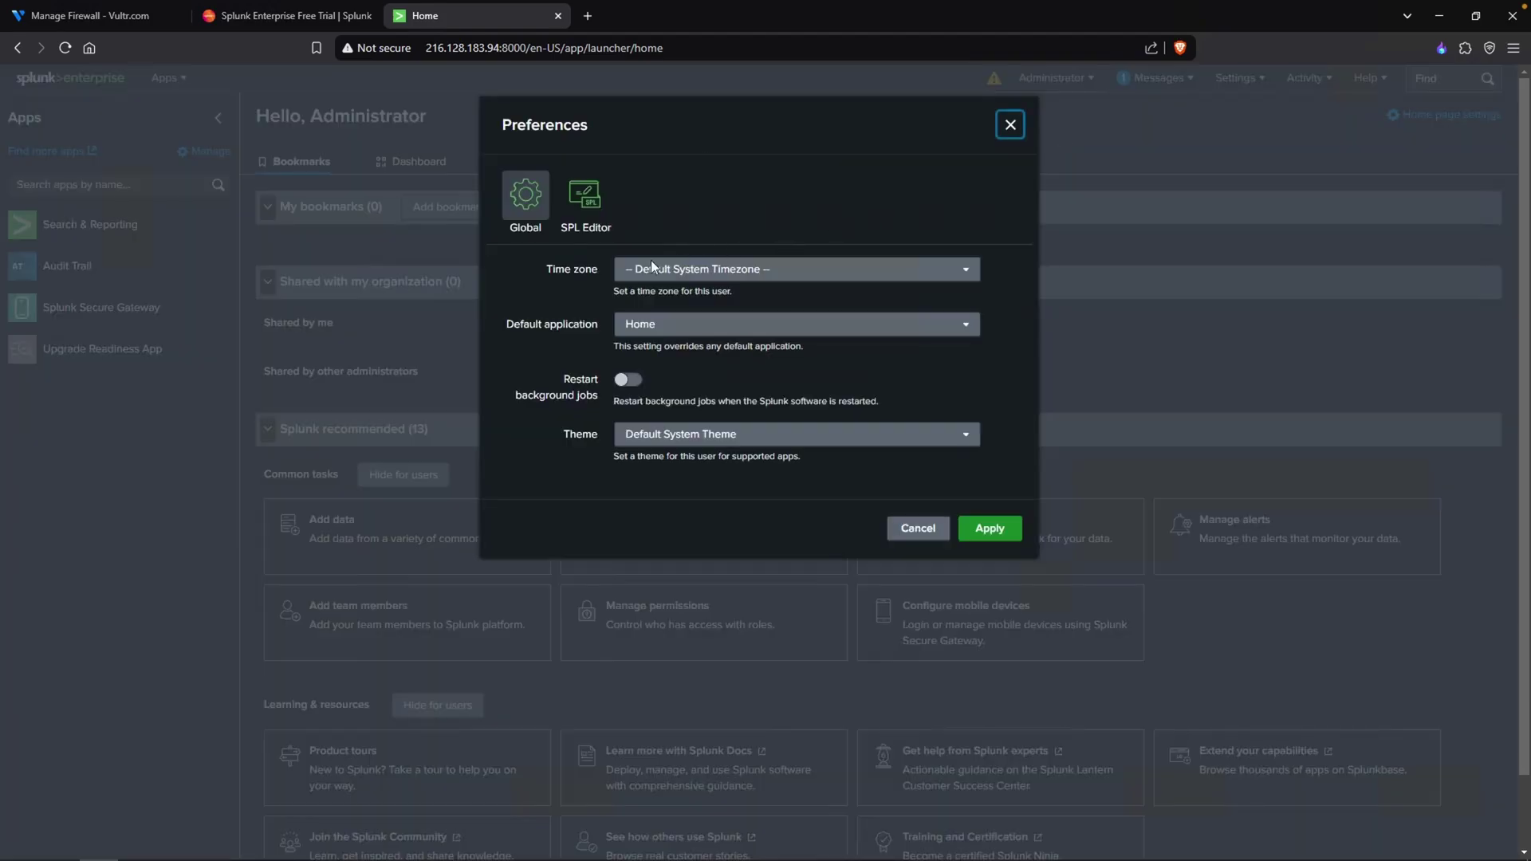
left_click(653, 277)
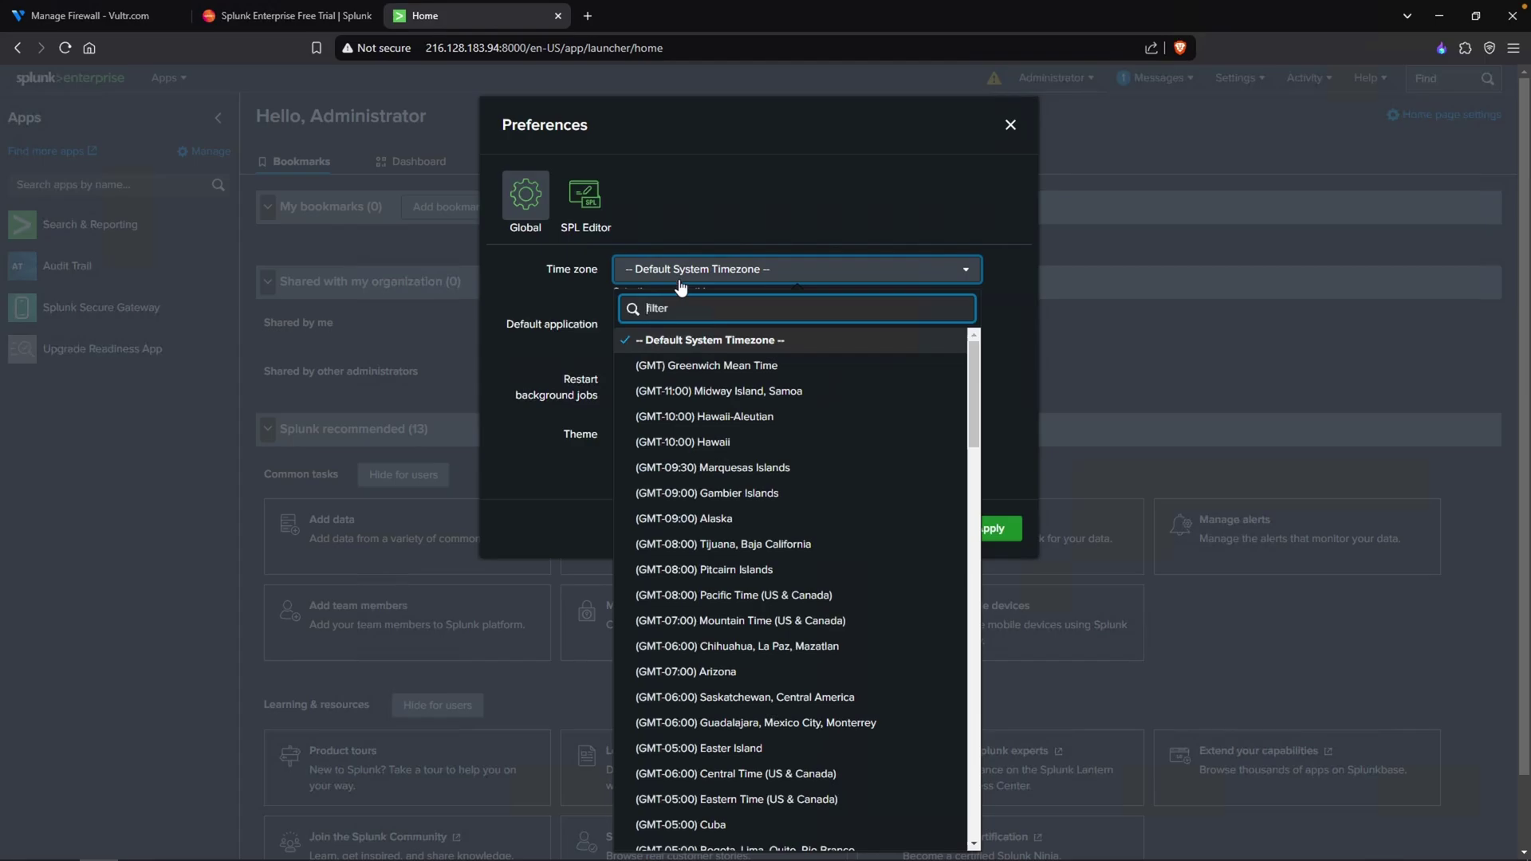
left_click(707, 370)
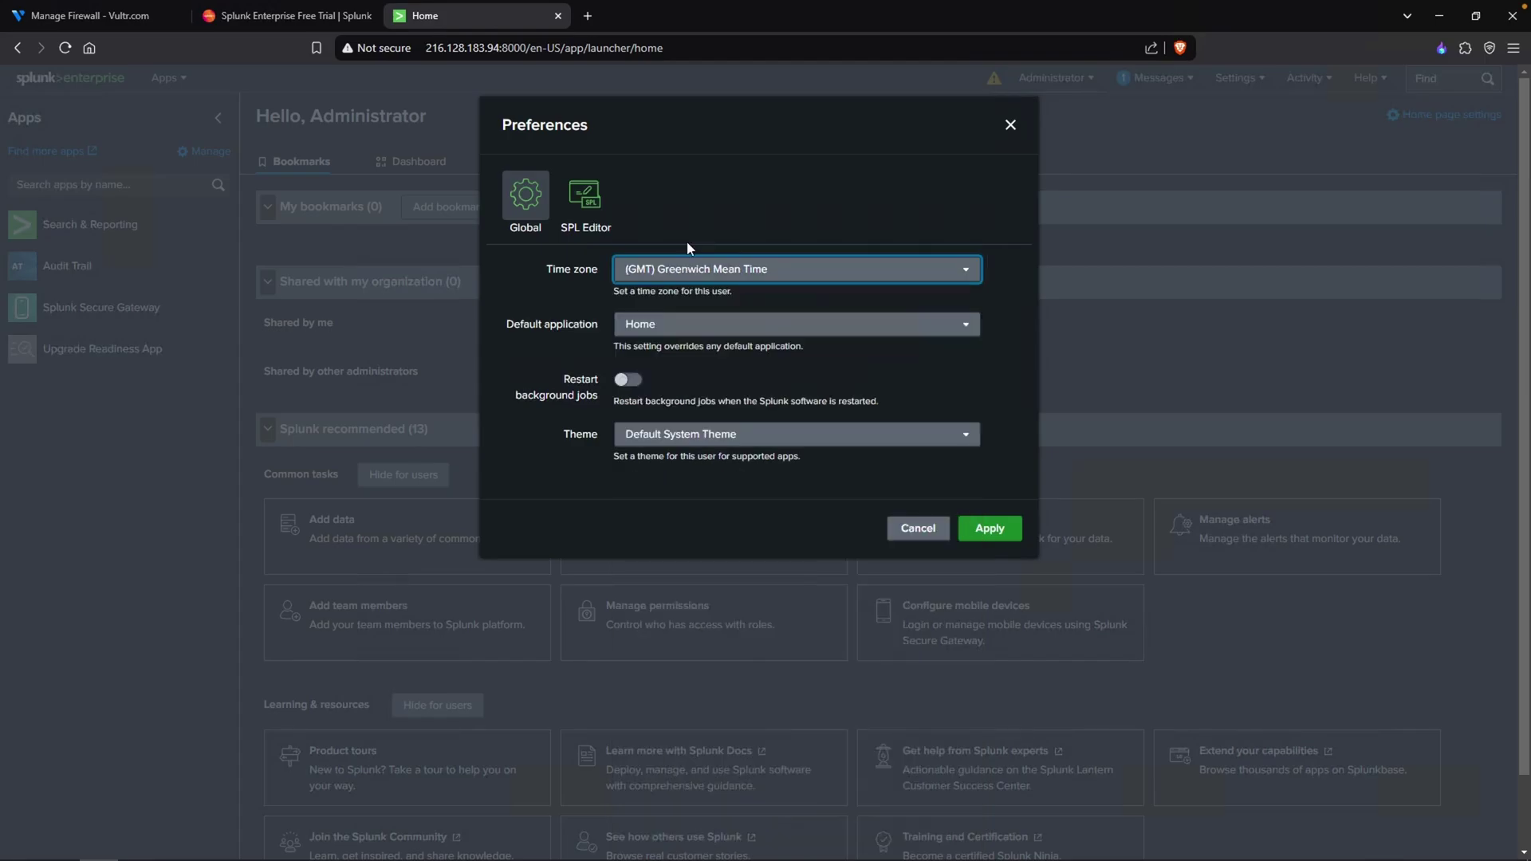
left_click(987, 530)
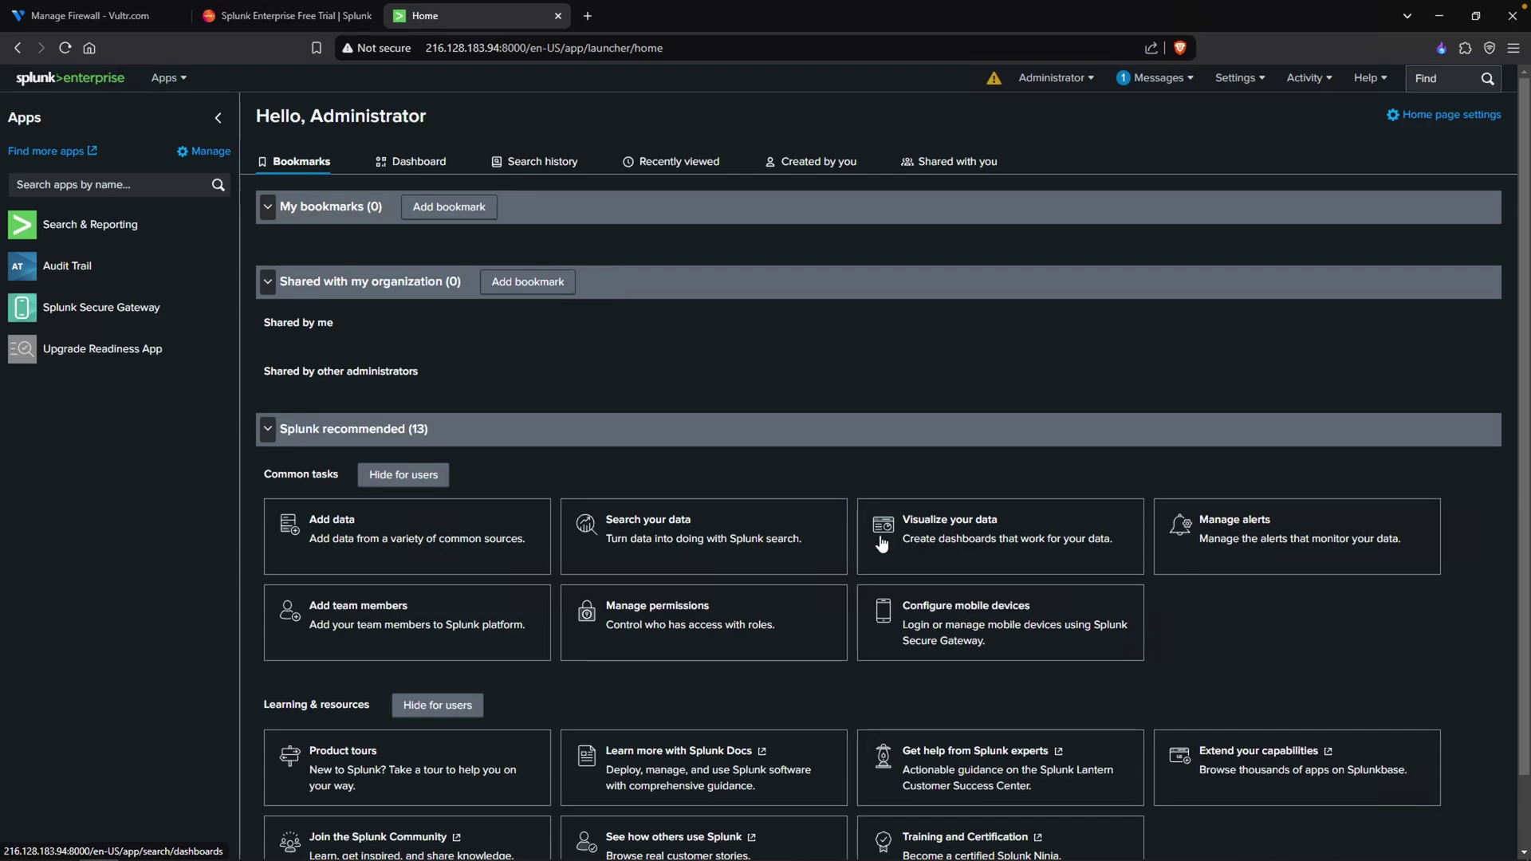
- Browse more apps, dismiss the usage notice, and search the app catalogue for 'Windows'
left_click(185, 84)
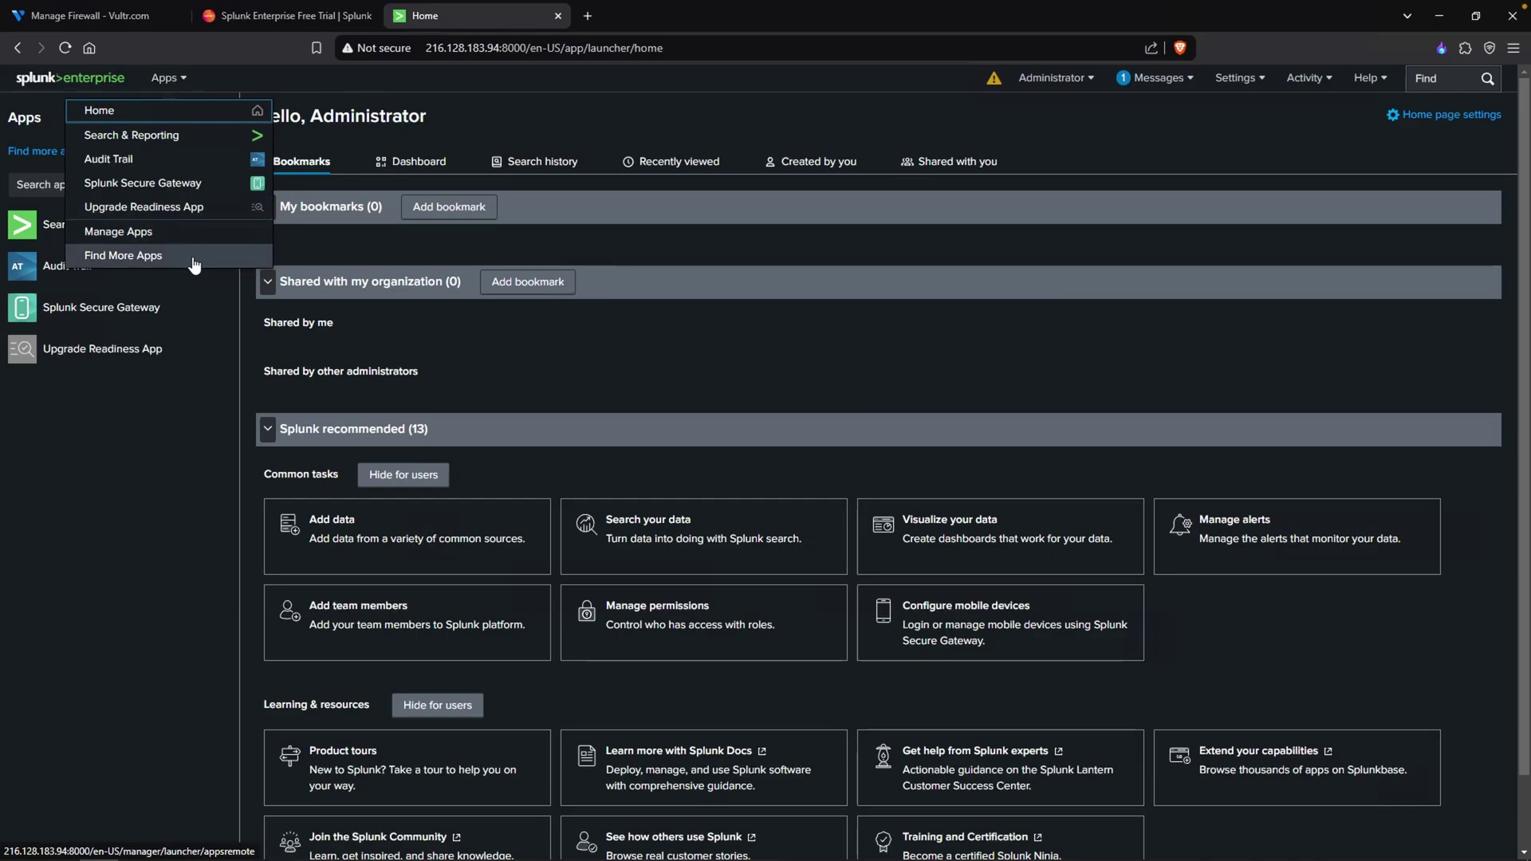
left_click(148, 259)
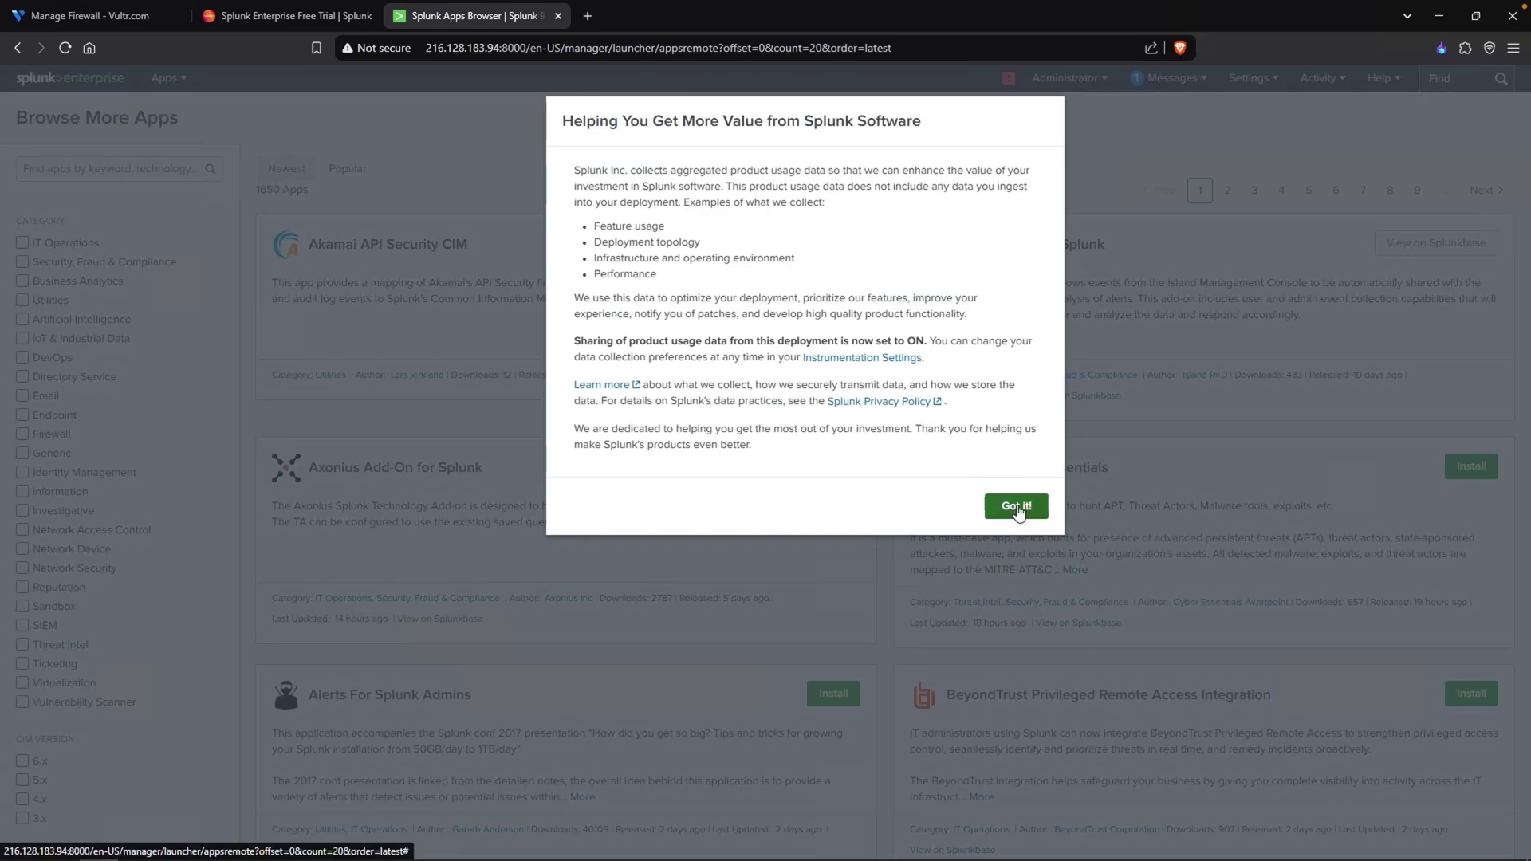
left_click(1017, 507)
left_click(118, 168)
type("Windows")
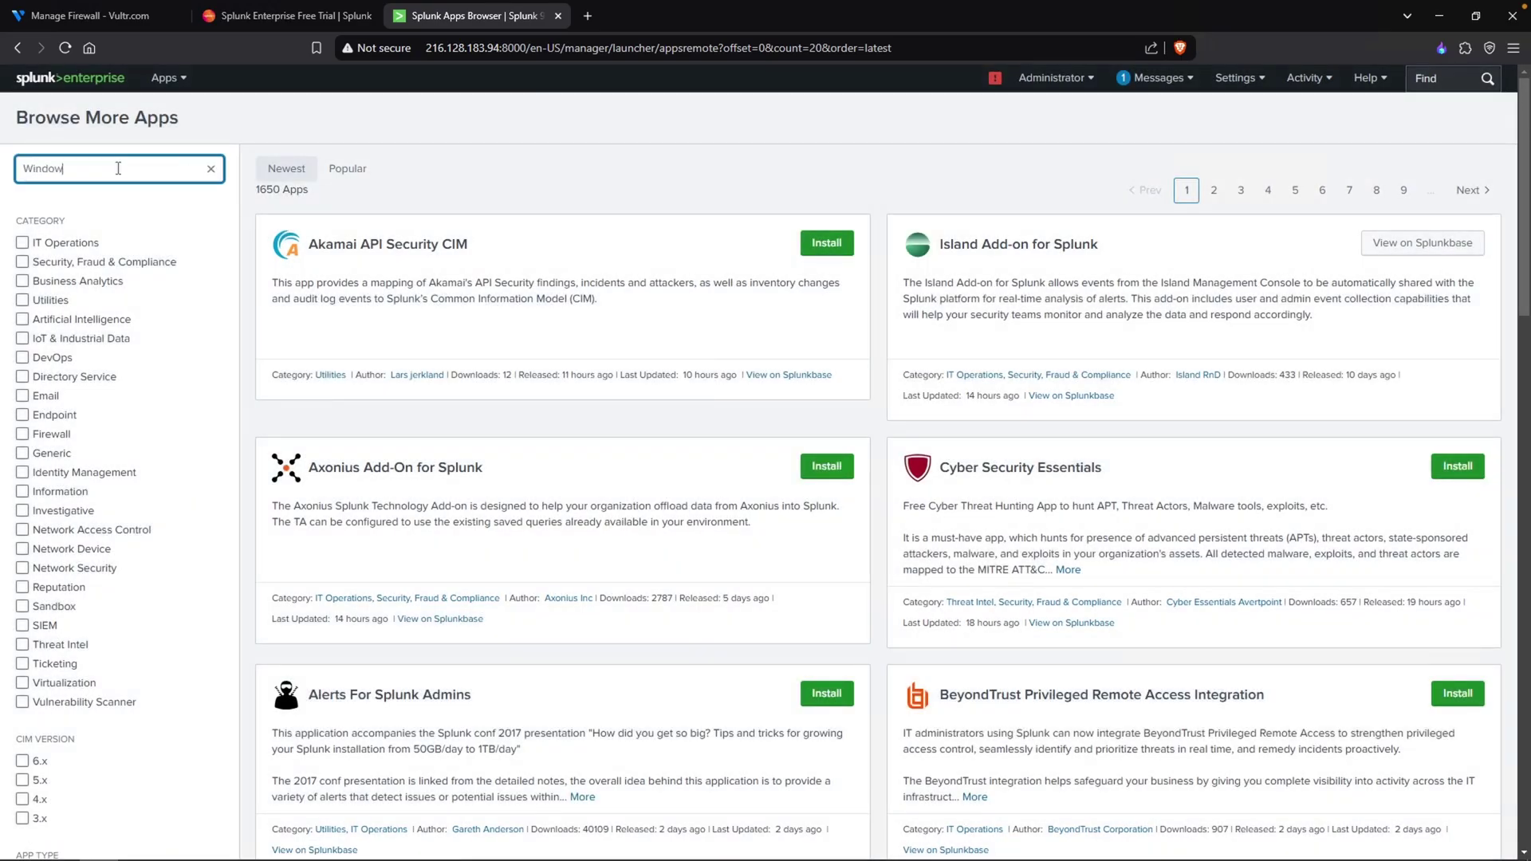
key("Return")
left_click_drag(309, 244, 576, 270)
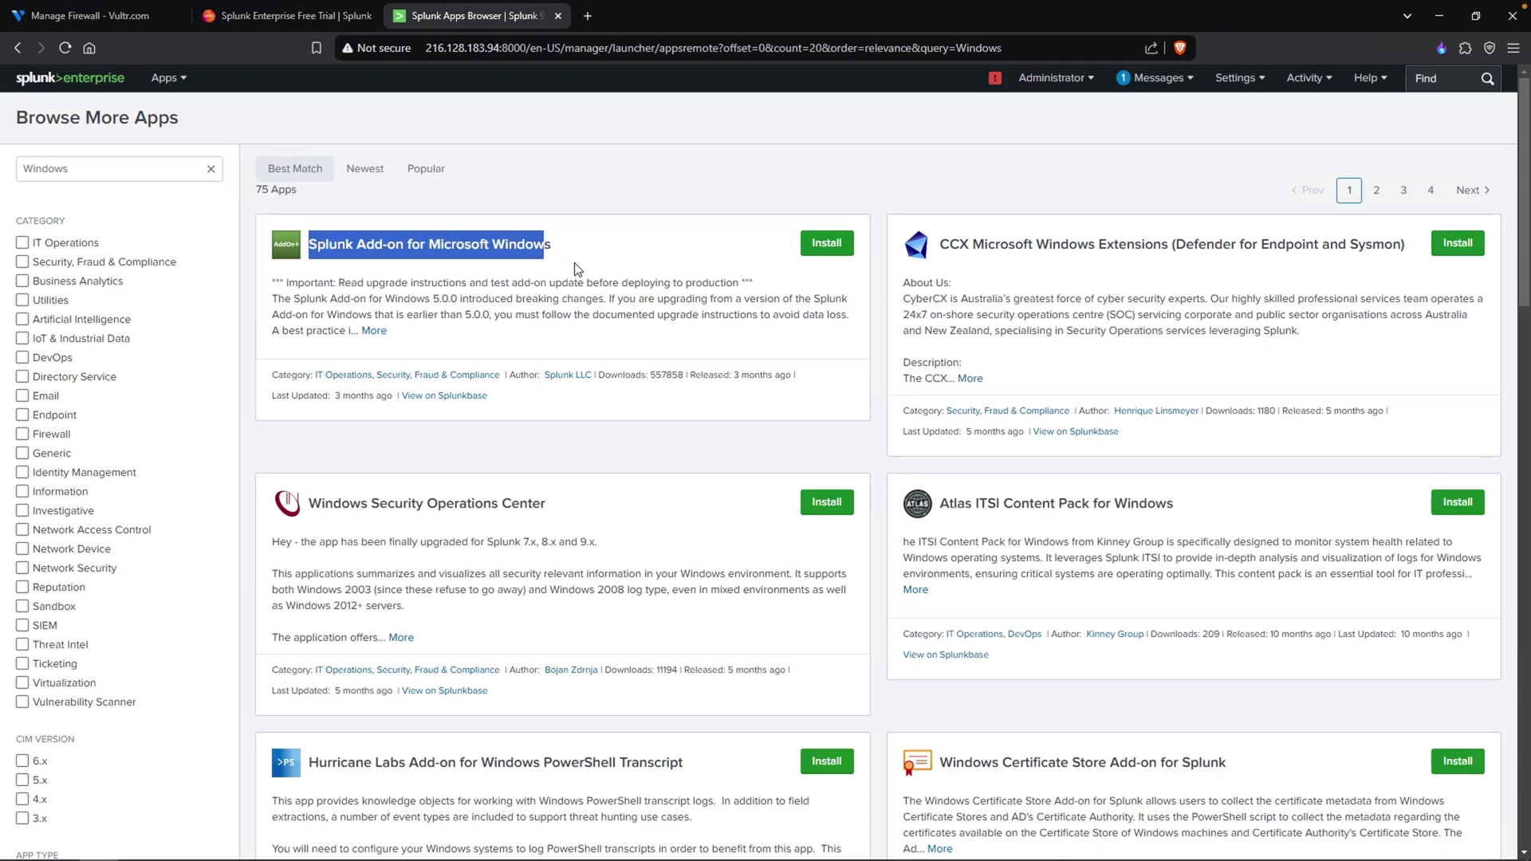
- Install the Splunk Add-on for Microsoft Windows and close the installation-complete message
left_click(822, 250)
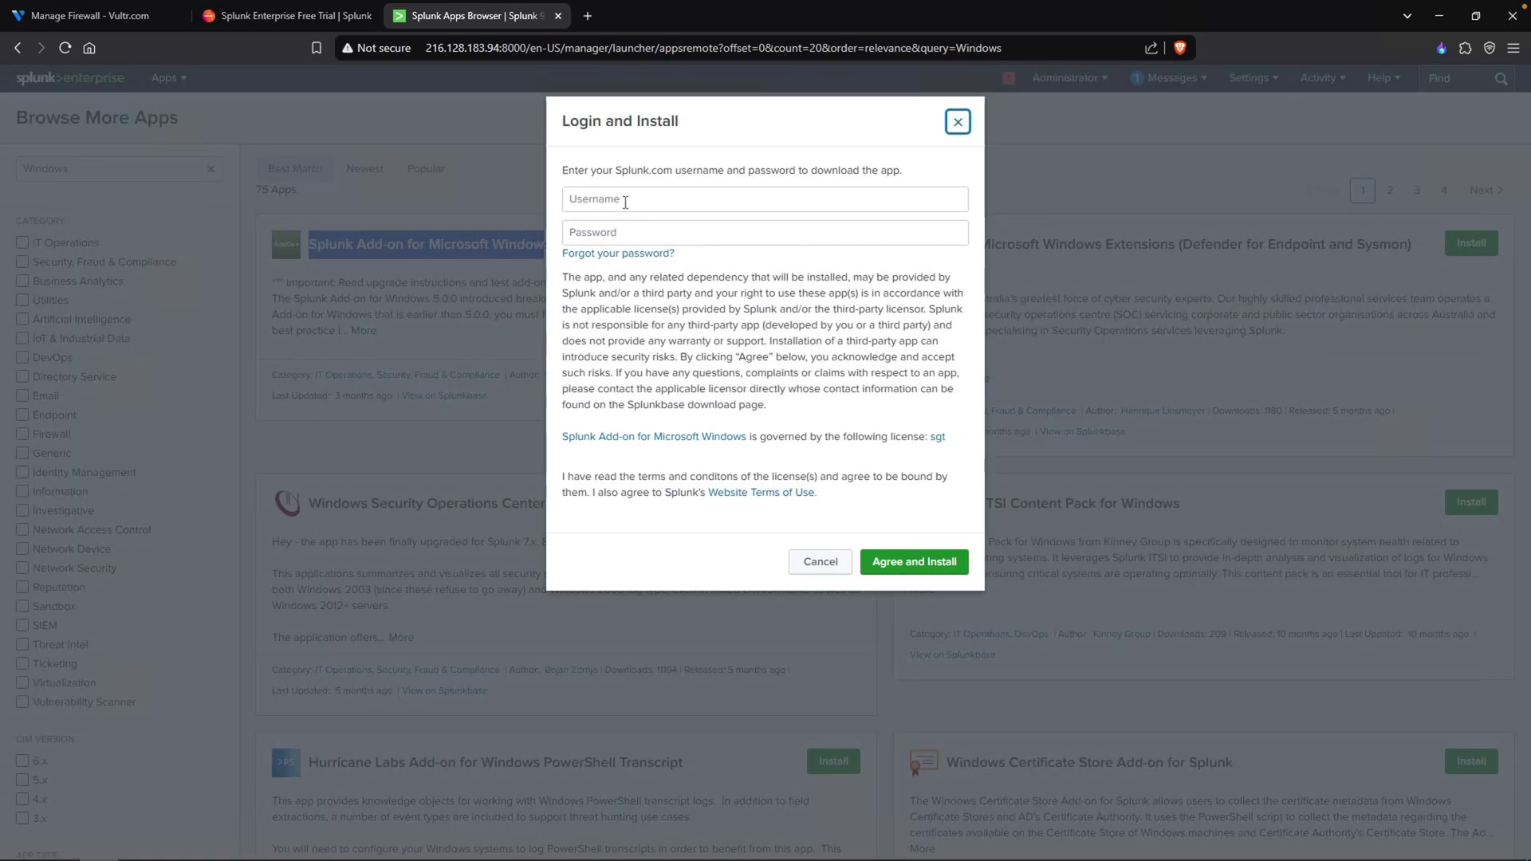
key("ctrl+shift+Tab")
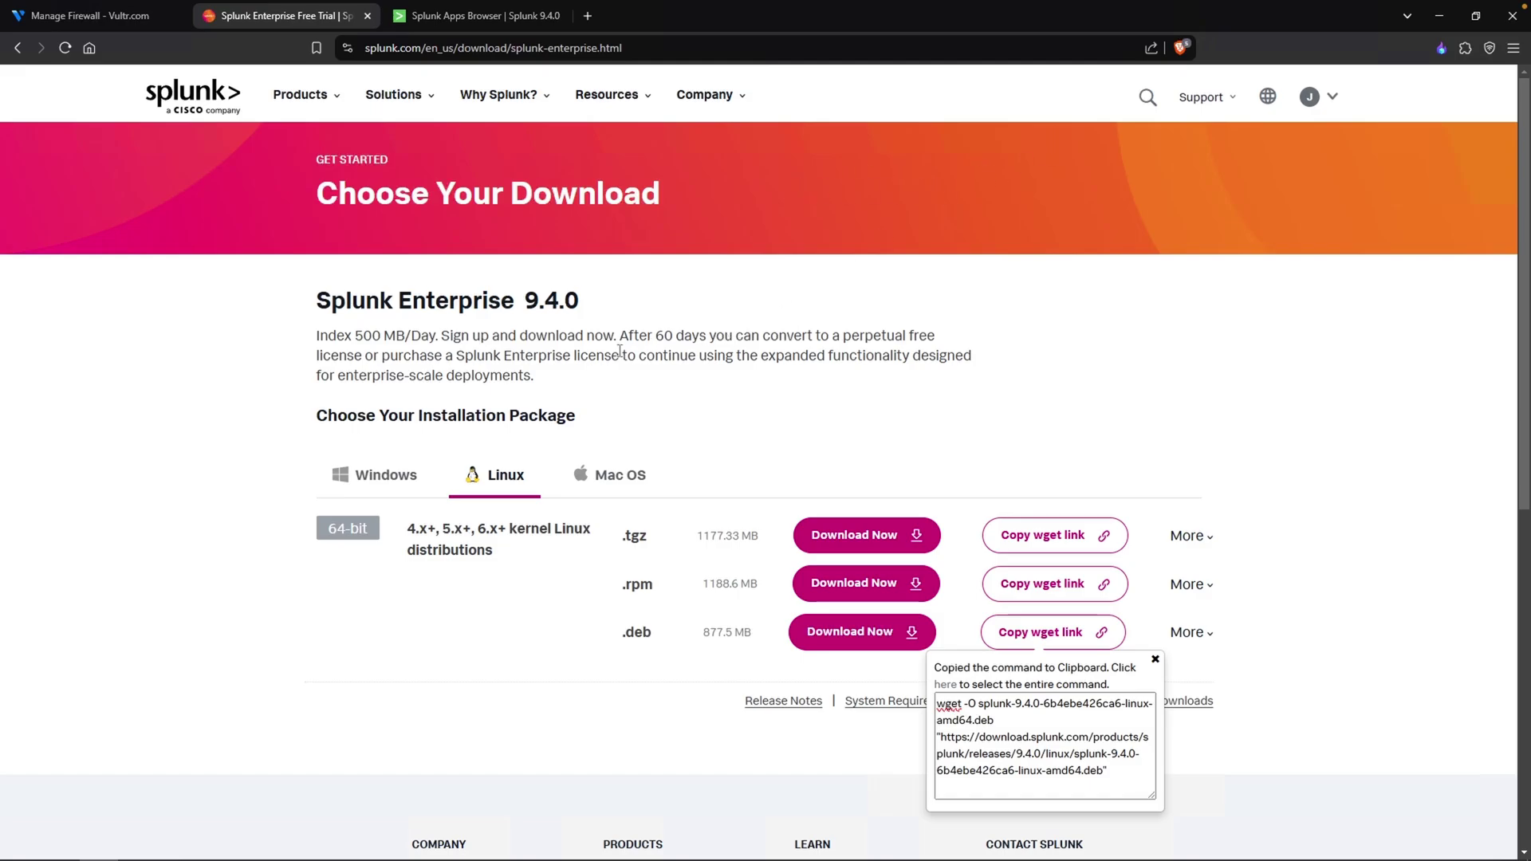
key("ctrl+Tab")
left_click_drag(558, 120, 661, 121)
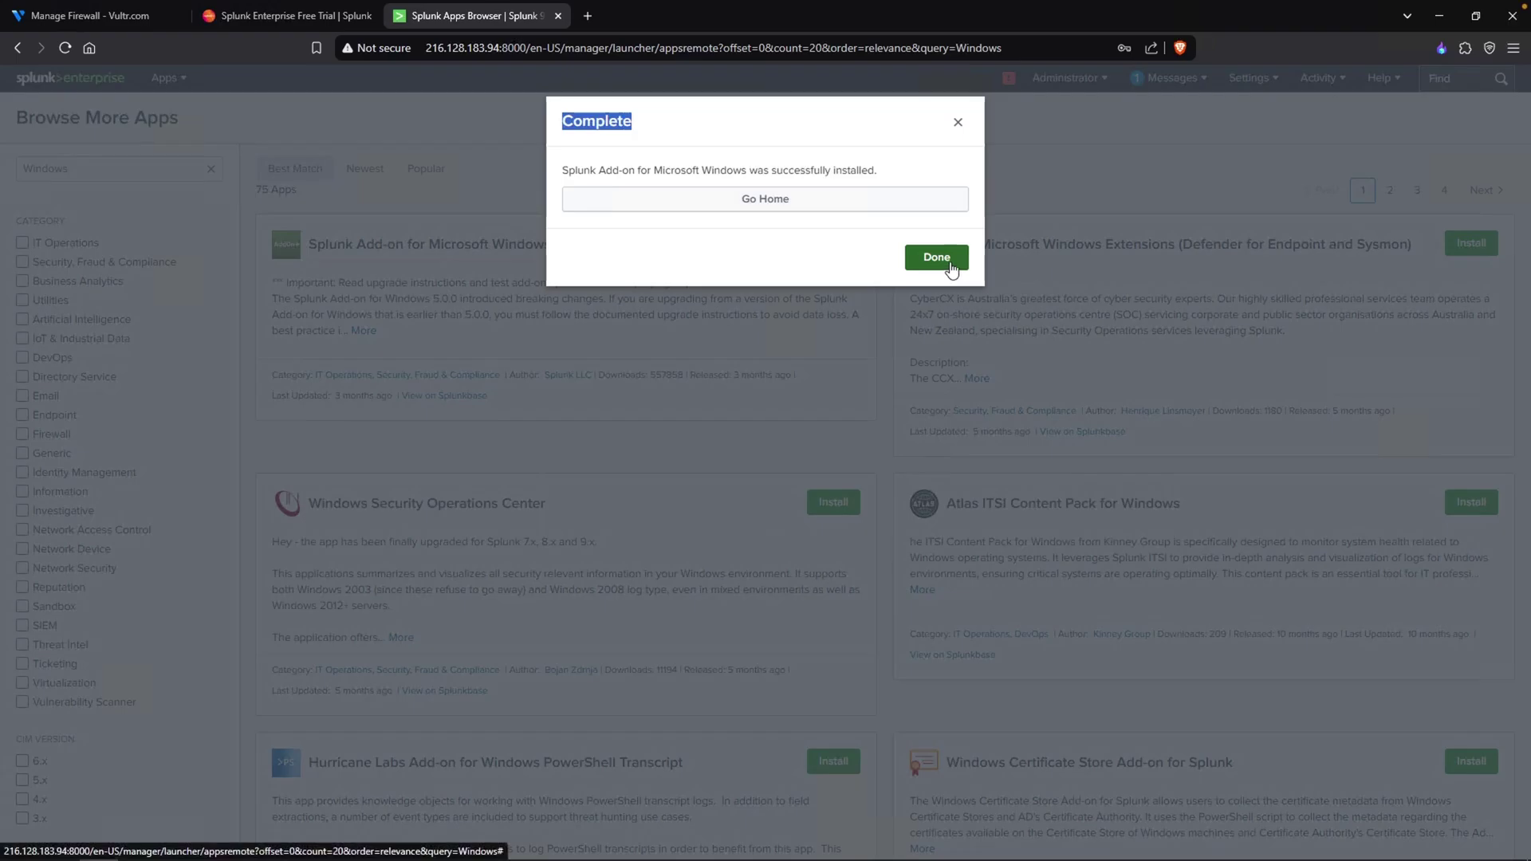
left_click(937, 258)
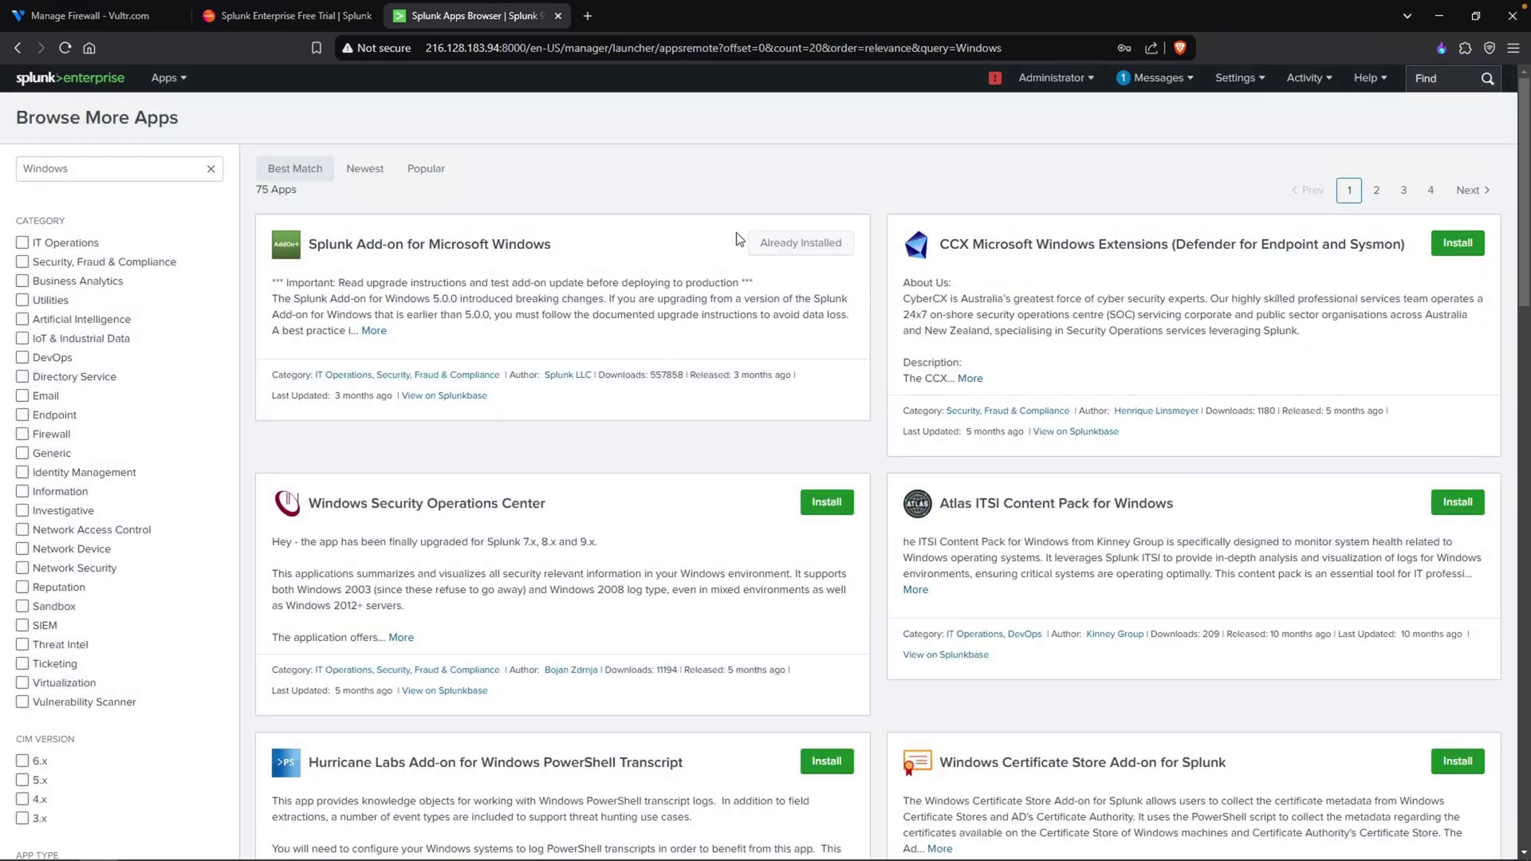
- Under Settings > Indexes, create and save a new index named mydfir-ad
left_click(1247, 86)
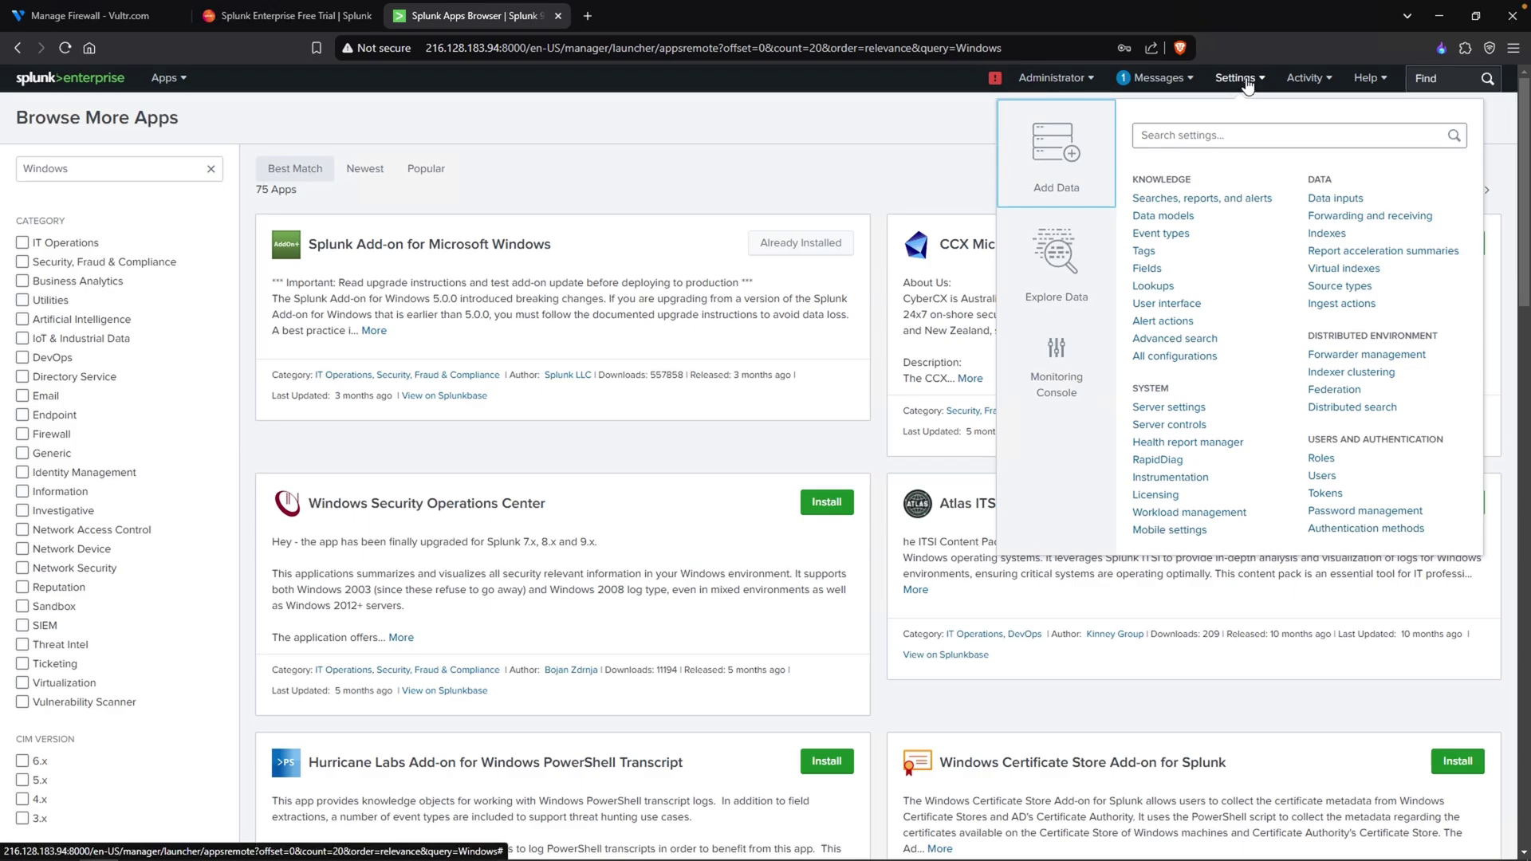
left_click(1333, 236)
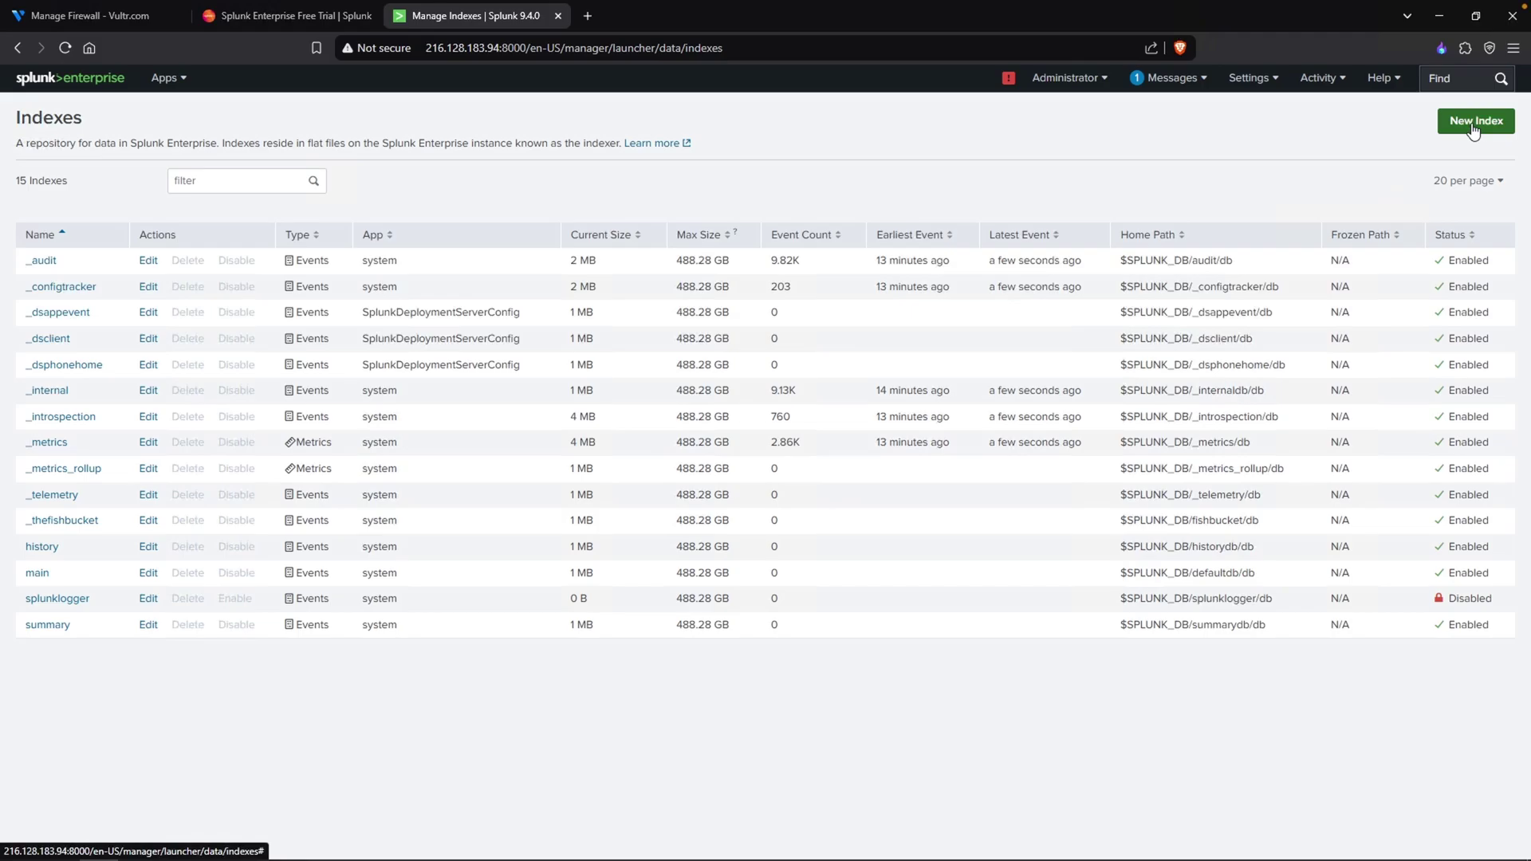
left_click(1474, 127)
type("m")
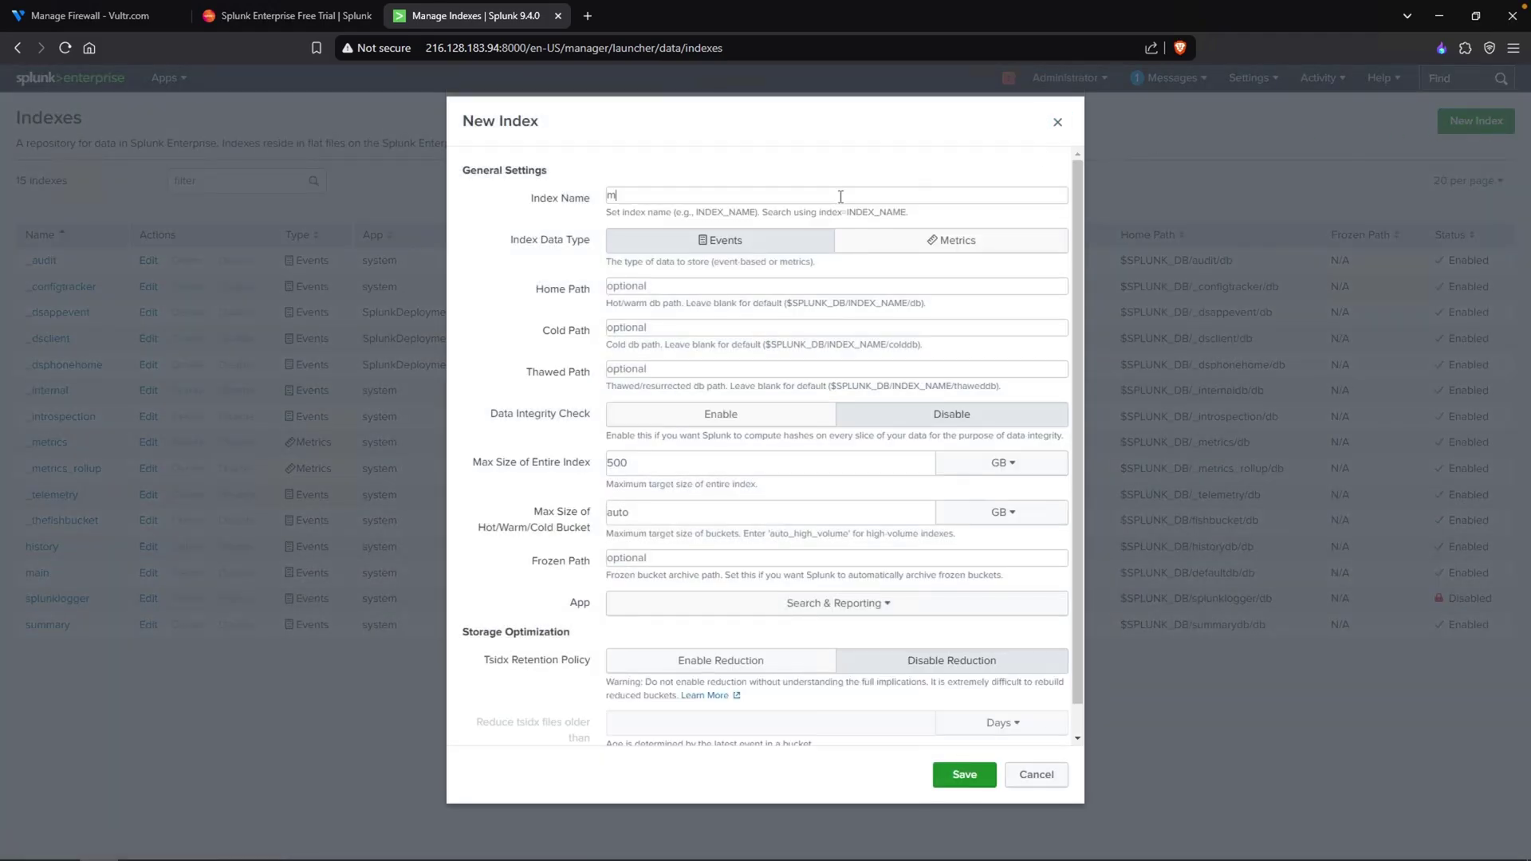
type("ydfir-ad")
left_click(967, 773)
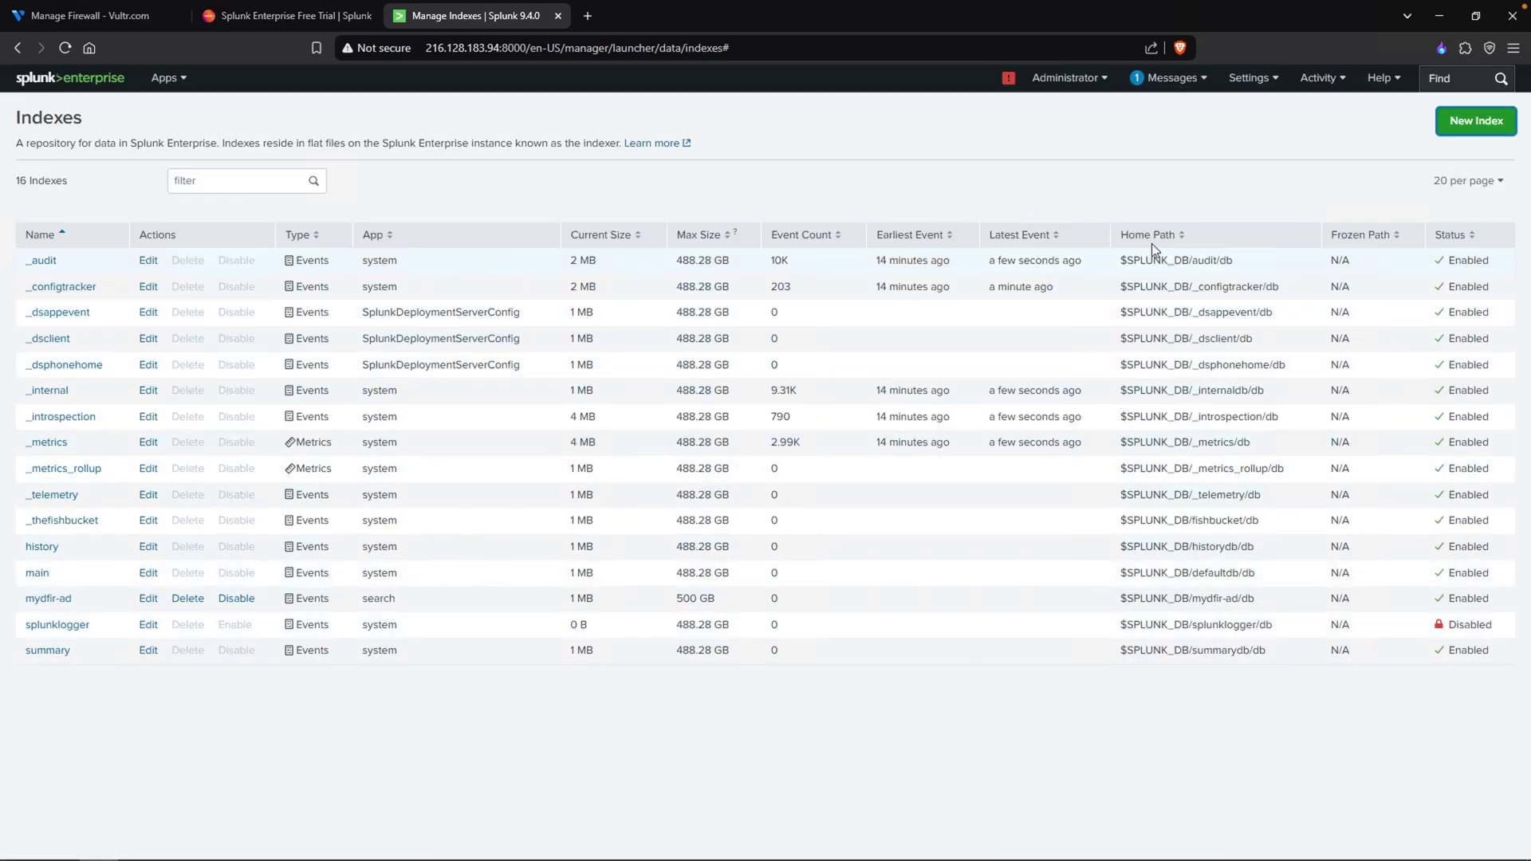
left_click(1274, 80)
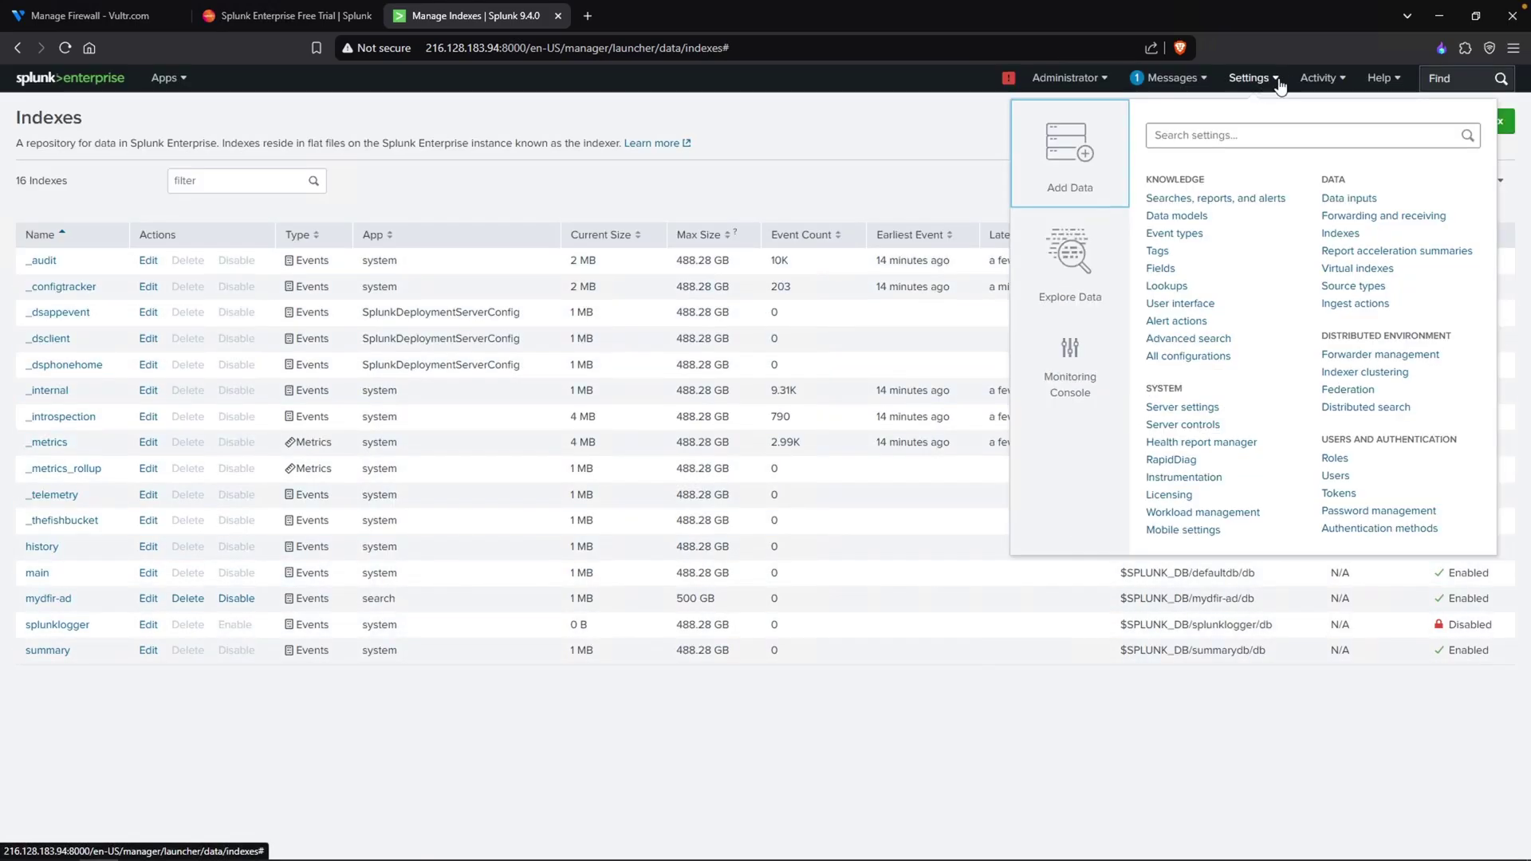
- Under Forwarding and receiving, add and save a new receiving port 9997
left_click(1344, 216)
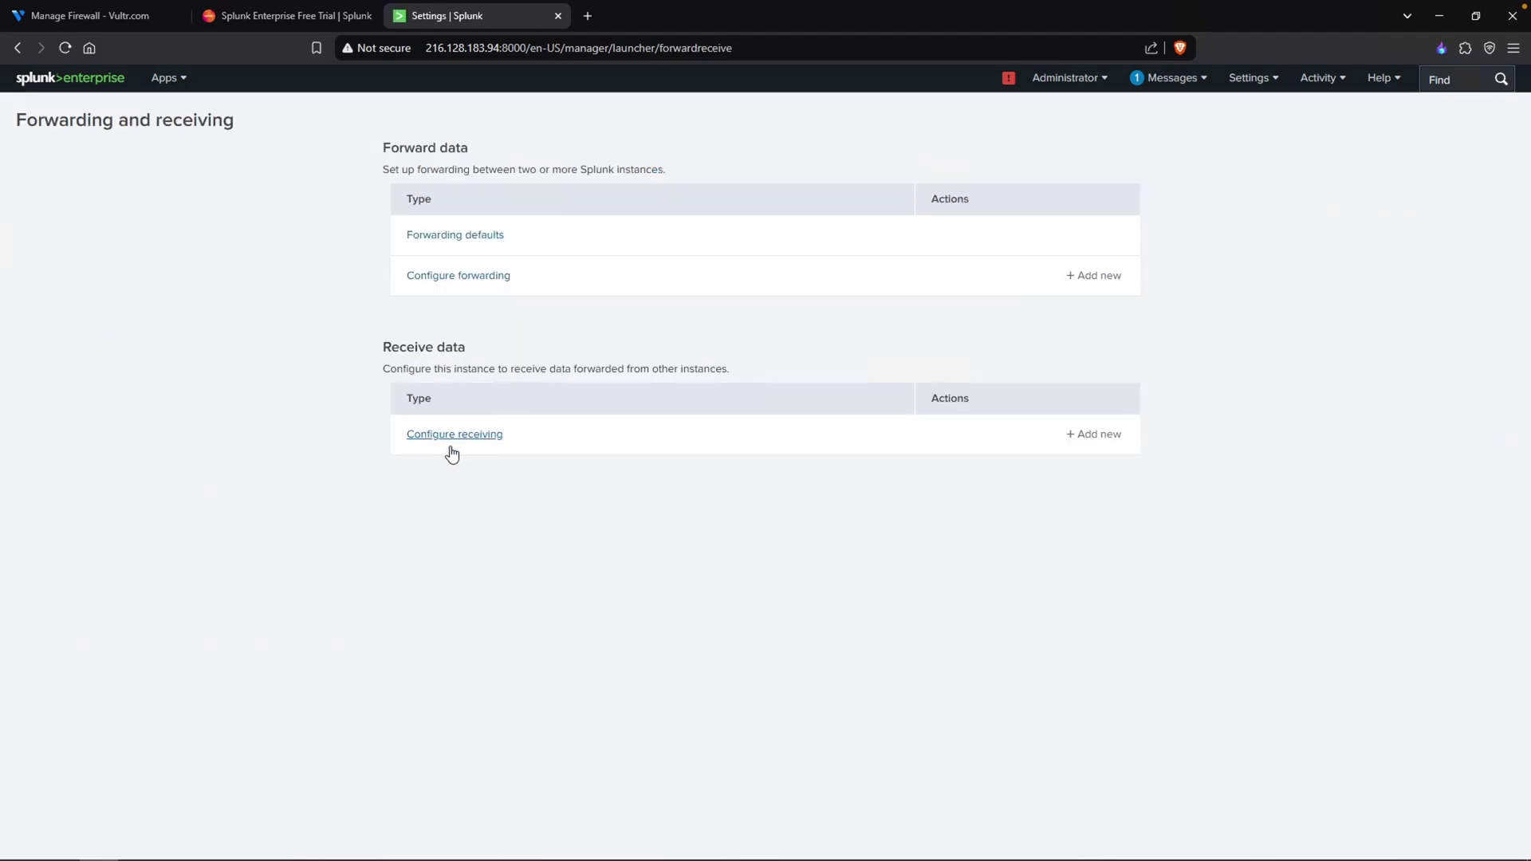
left_click(455, 435)
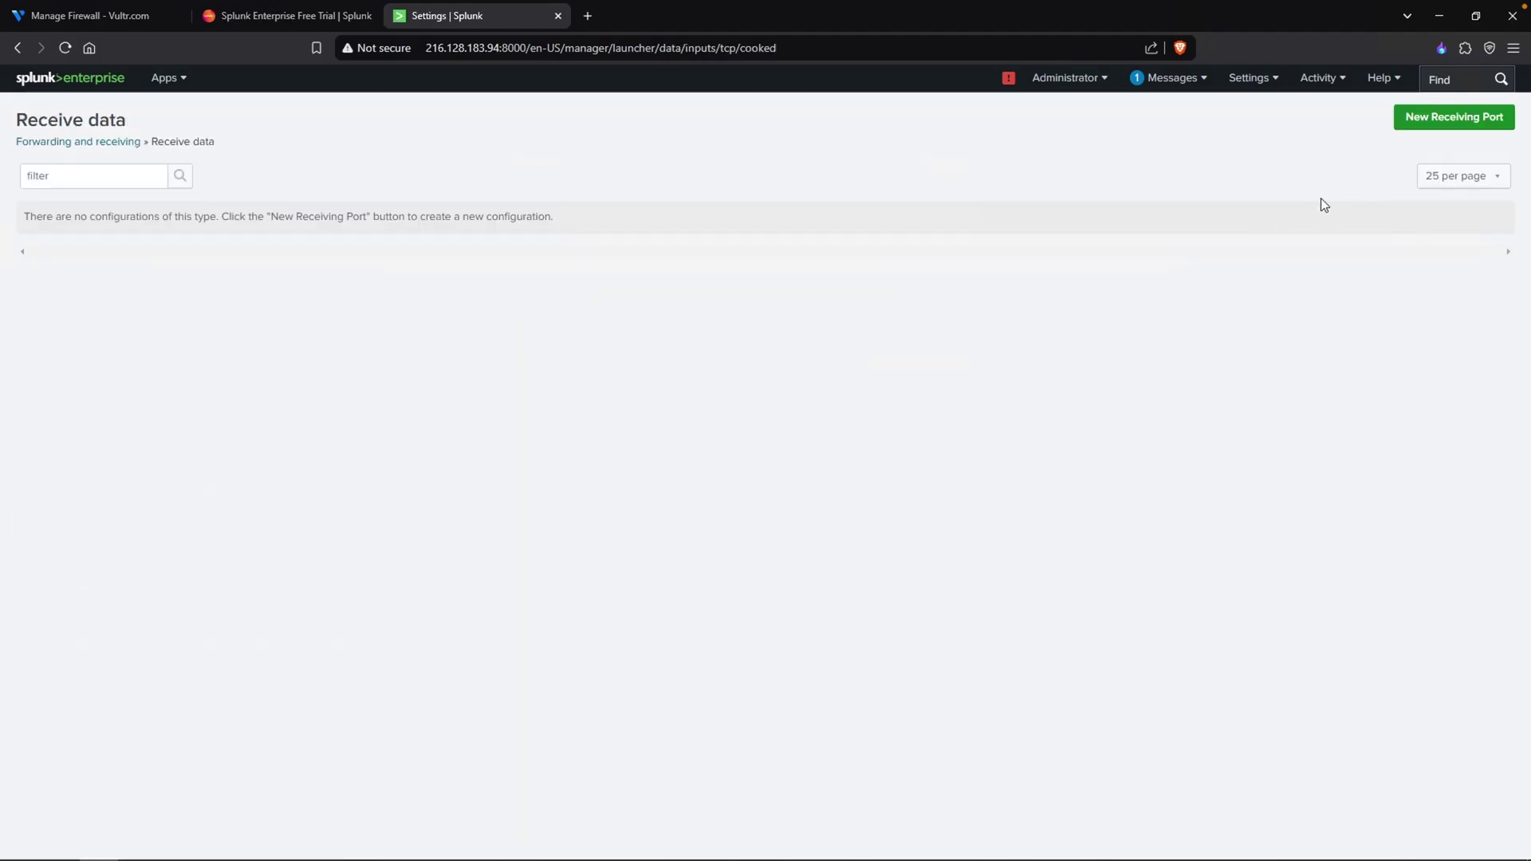
left_click(1442, 119)
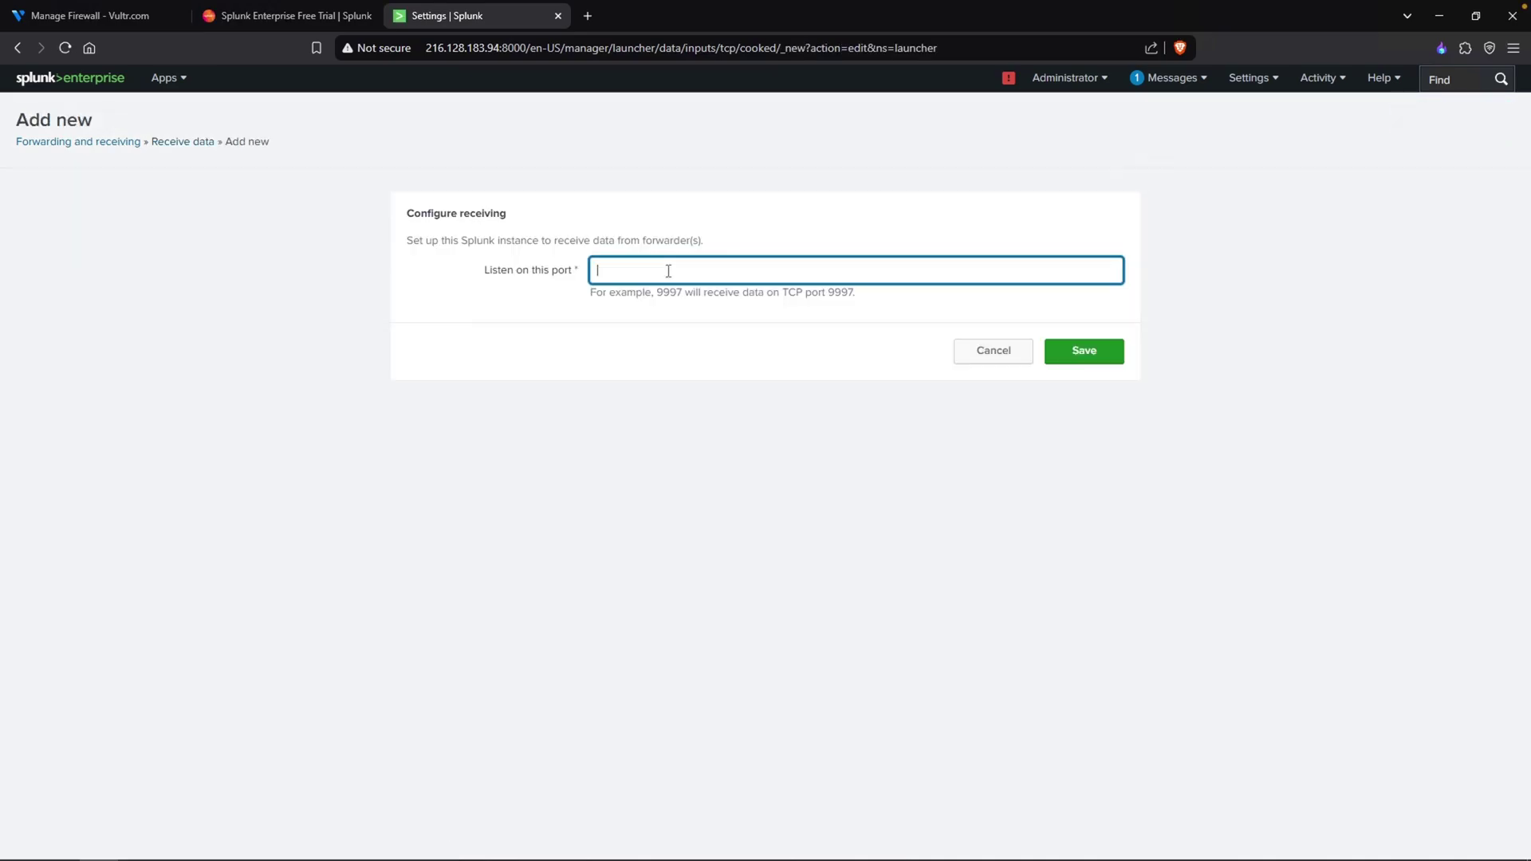
type("9997")
left_click_drag(656, 292, 847, 284)
left_click(587, 276)
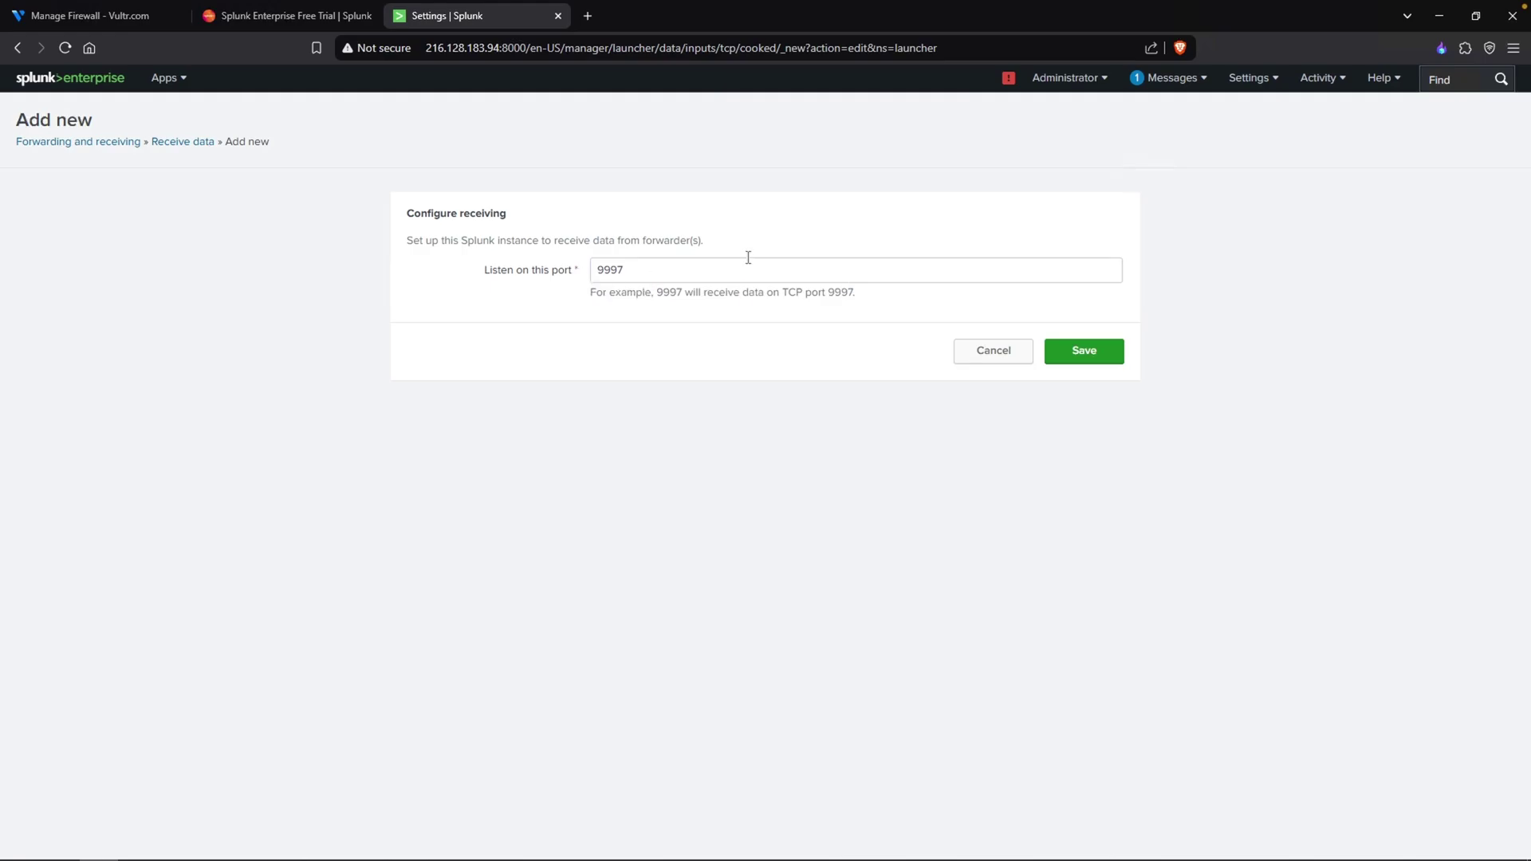
left_click(1099, 356)
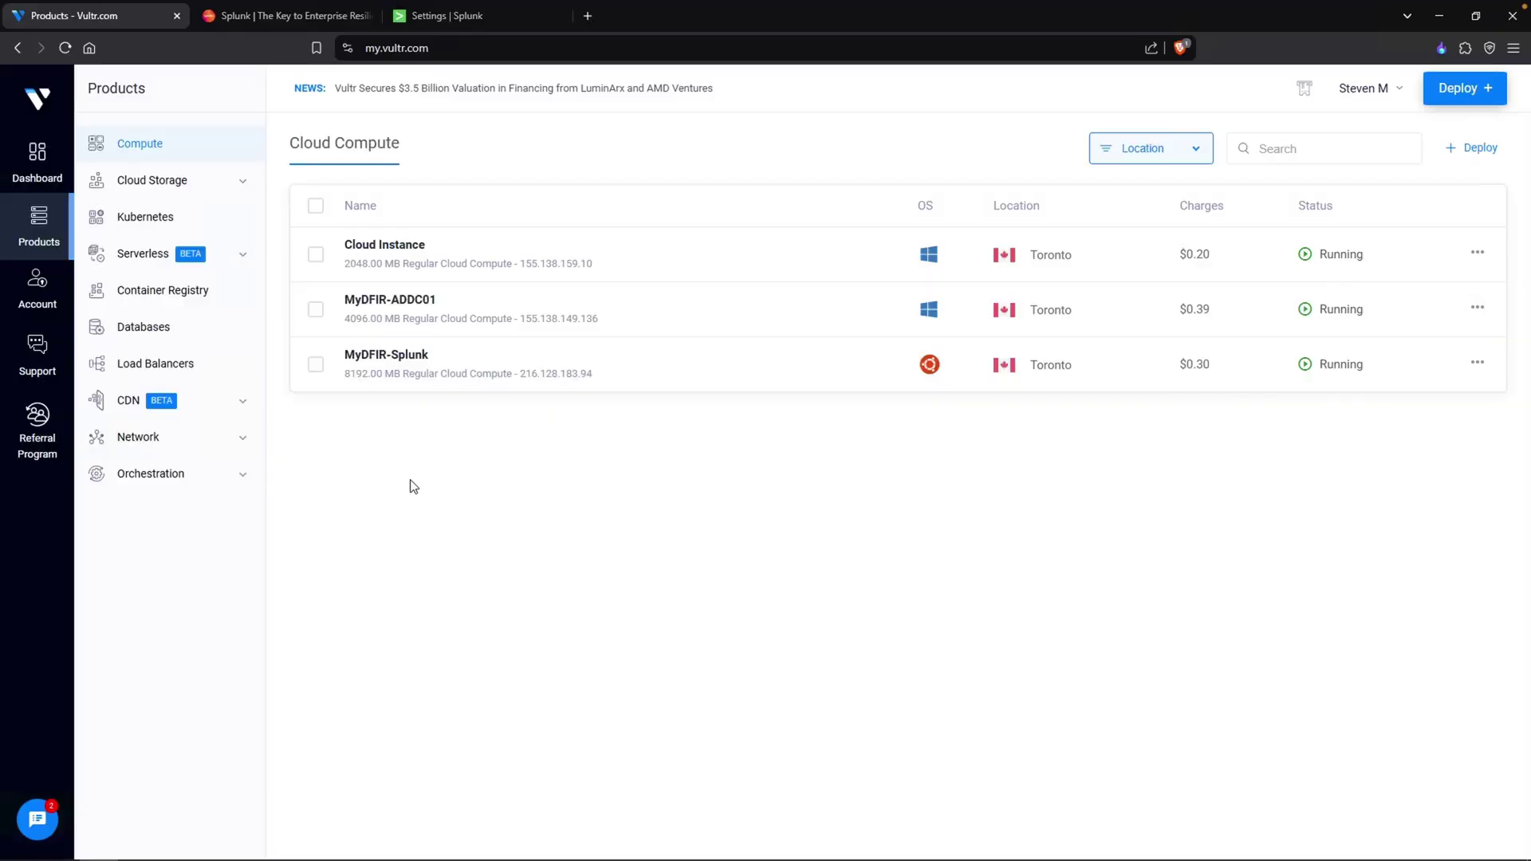
- On the Splunk website, go from Free Trials & Downloads to the Universal Forwarder download page for 64-bit Windows
left_click(224, 23)
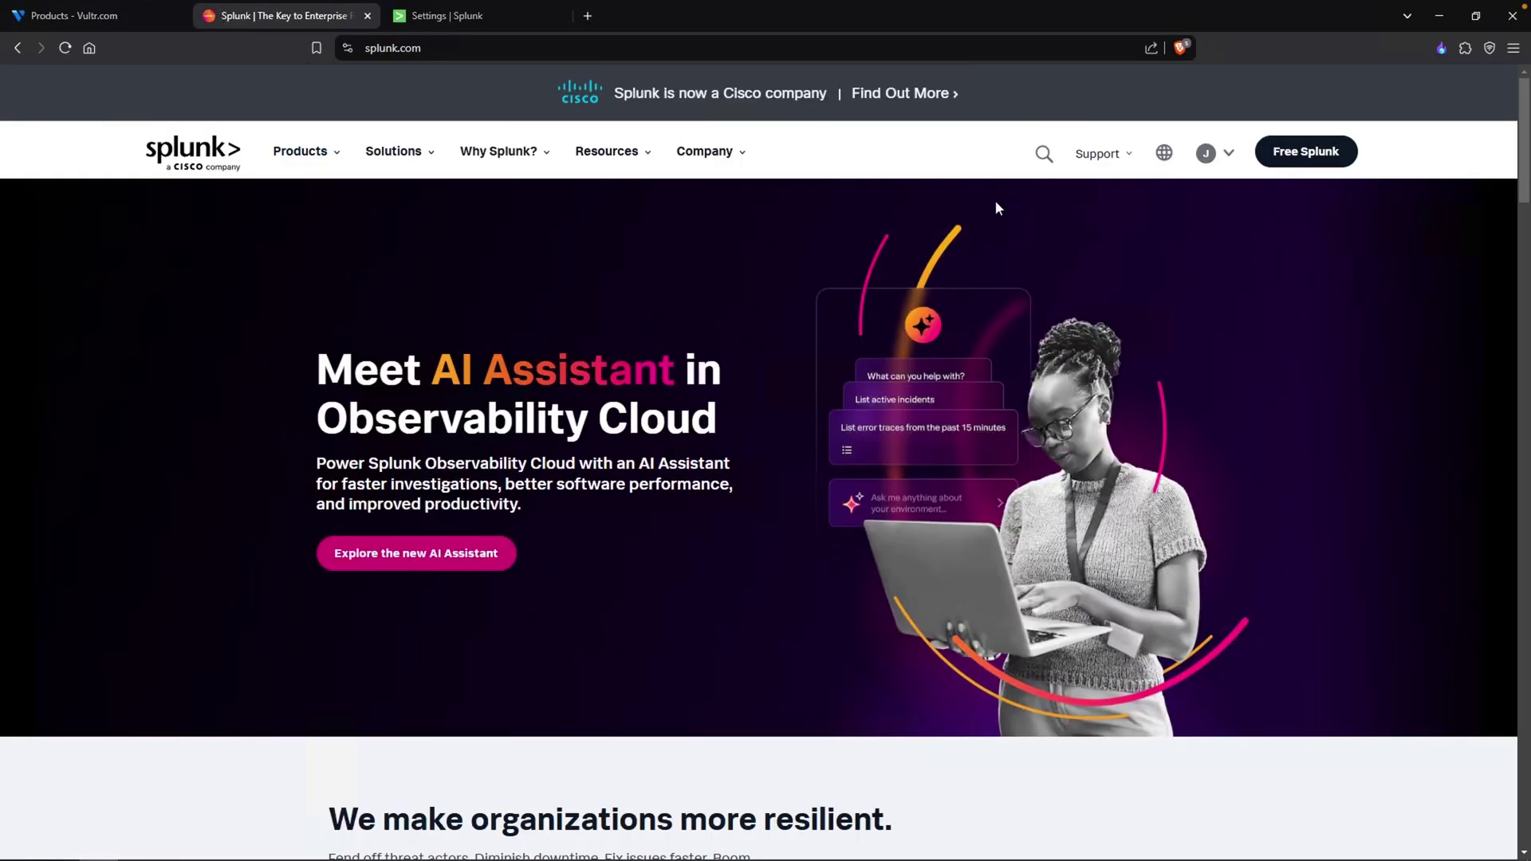
left_click(308, 152)
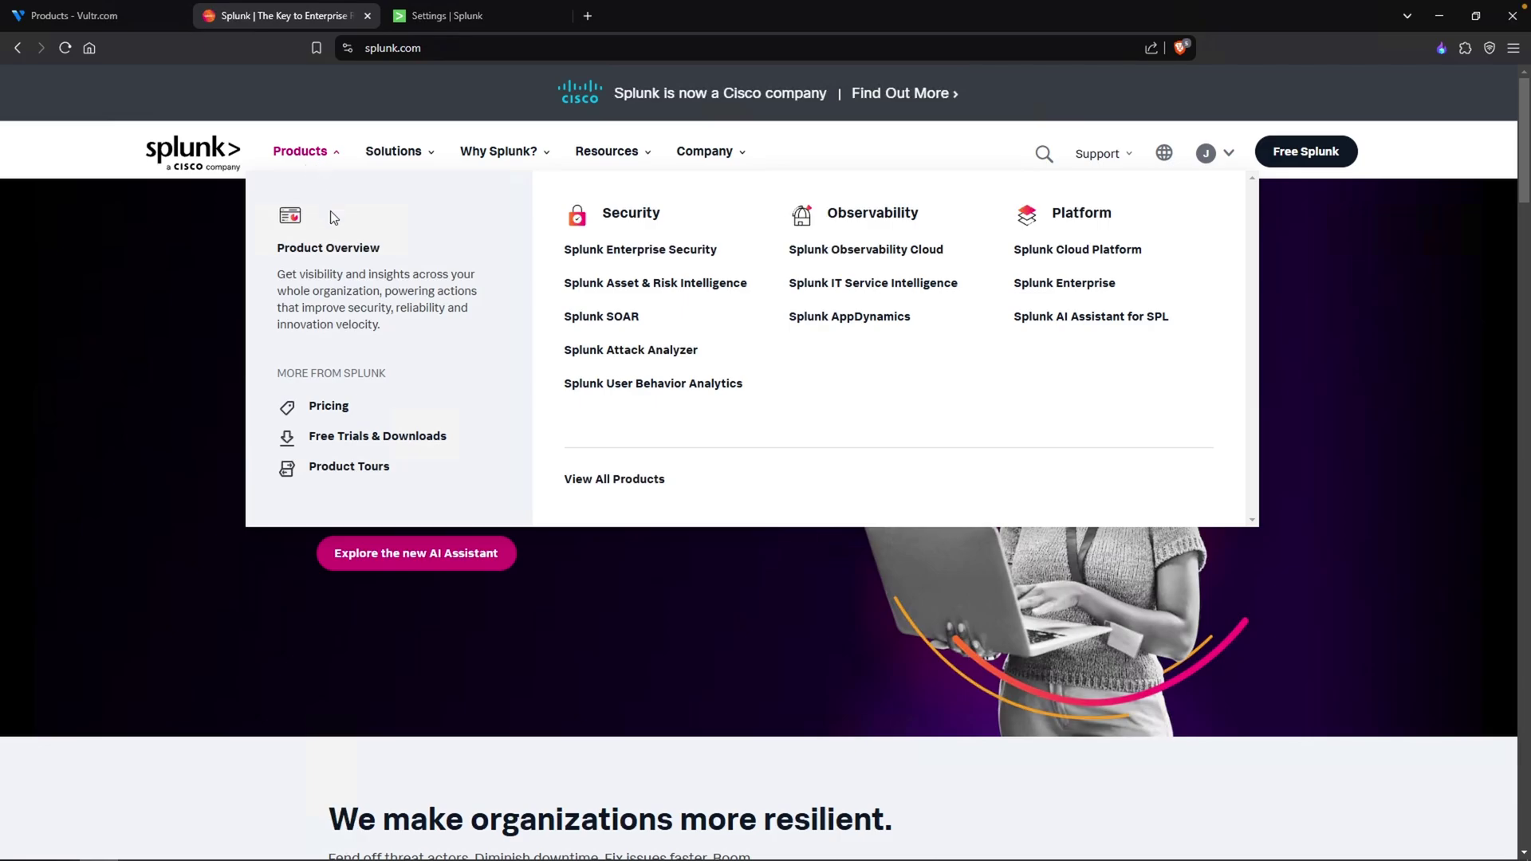
left_click(378, 437)
scroll(287, 468, "down", 5)
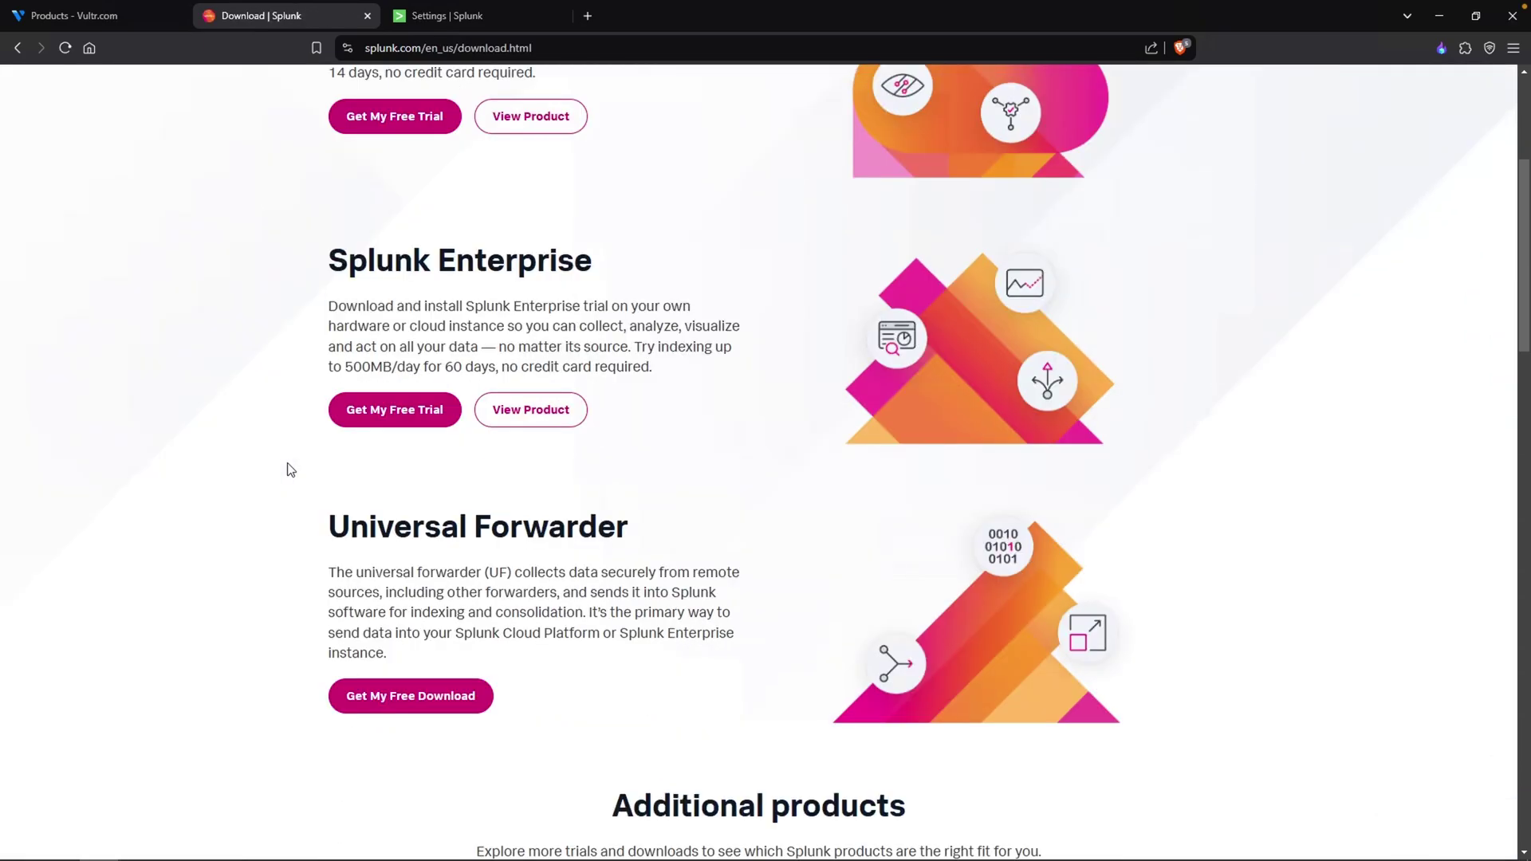
left_click_drag(364, 363, 619, 361)
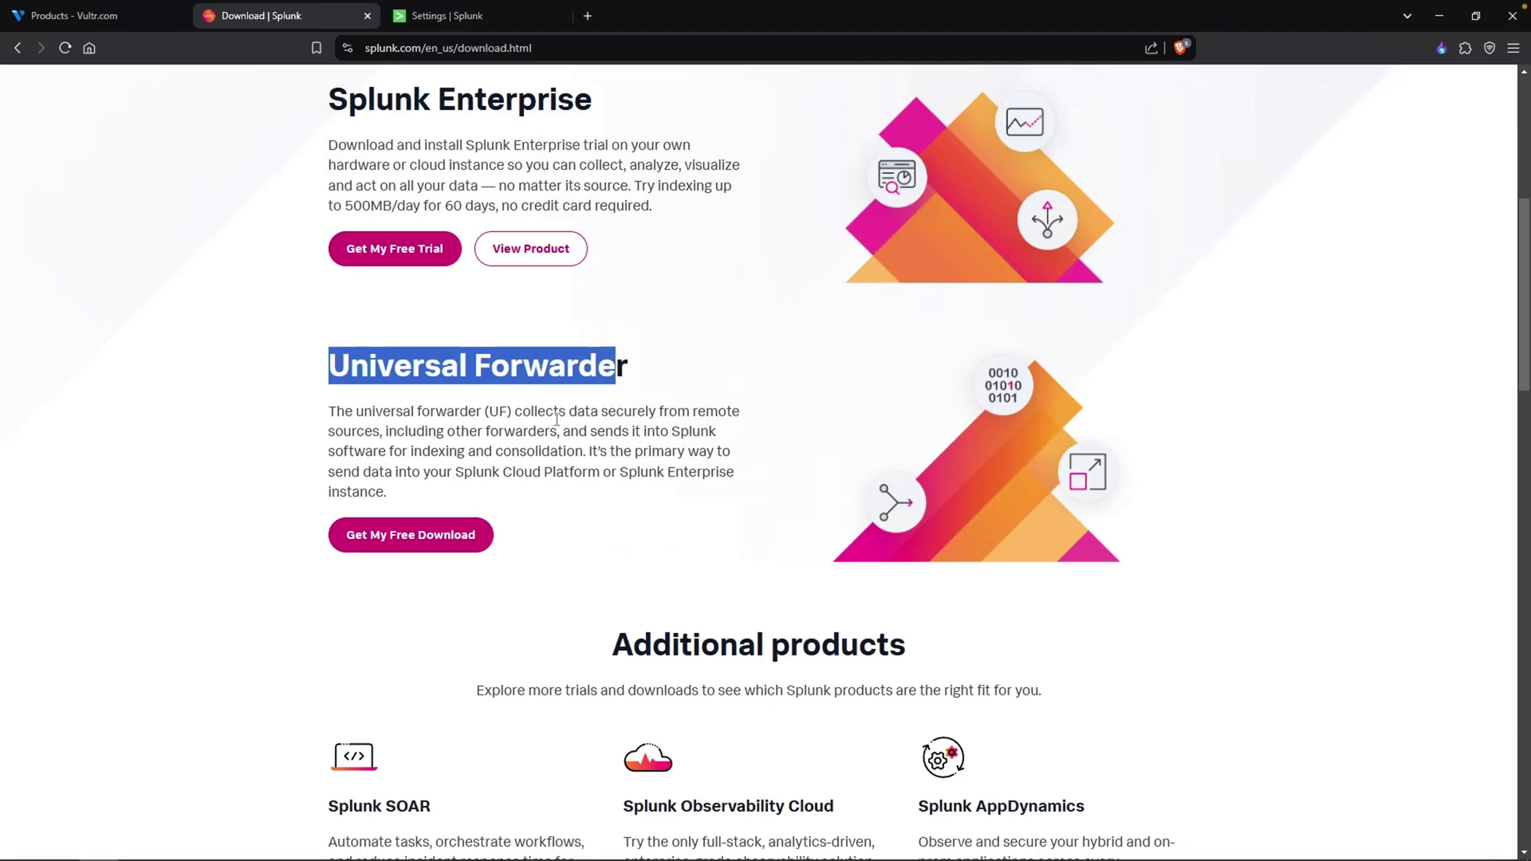
left_click(415, 549)
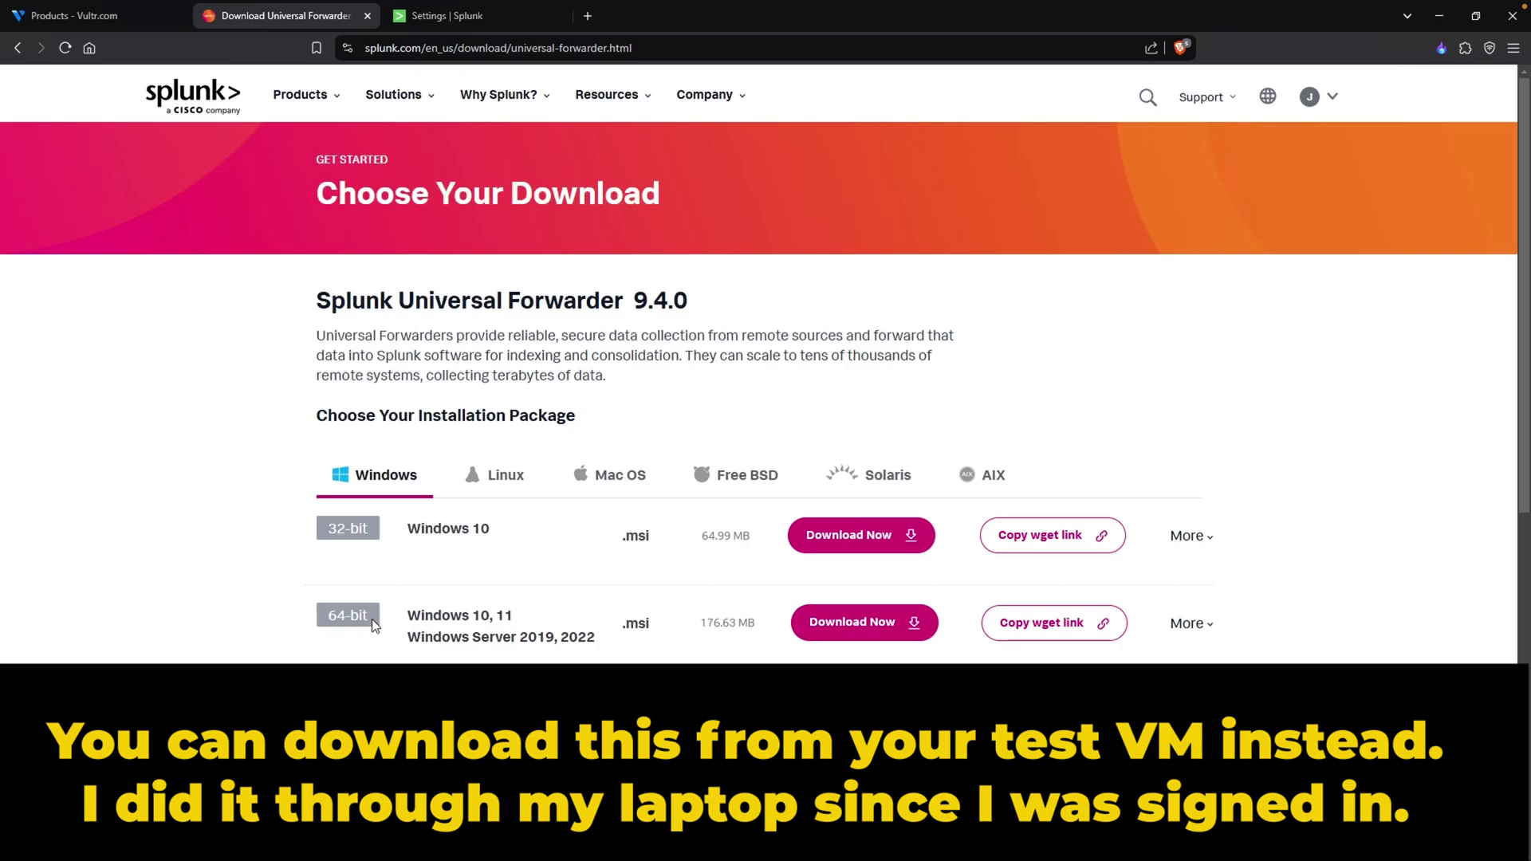
left_click_drag(372, 619, 325, 624)
left_click_drag(435, 638, 592, 641)
- Download the 64-bit Windows forwarder .msi, copy it from Downloads and paste it onto the remote desktop
left_click(914, 643)
left_click(884, 629)
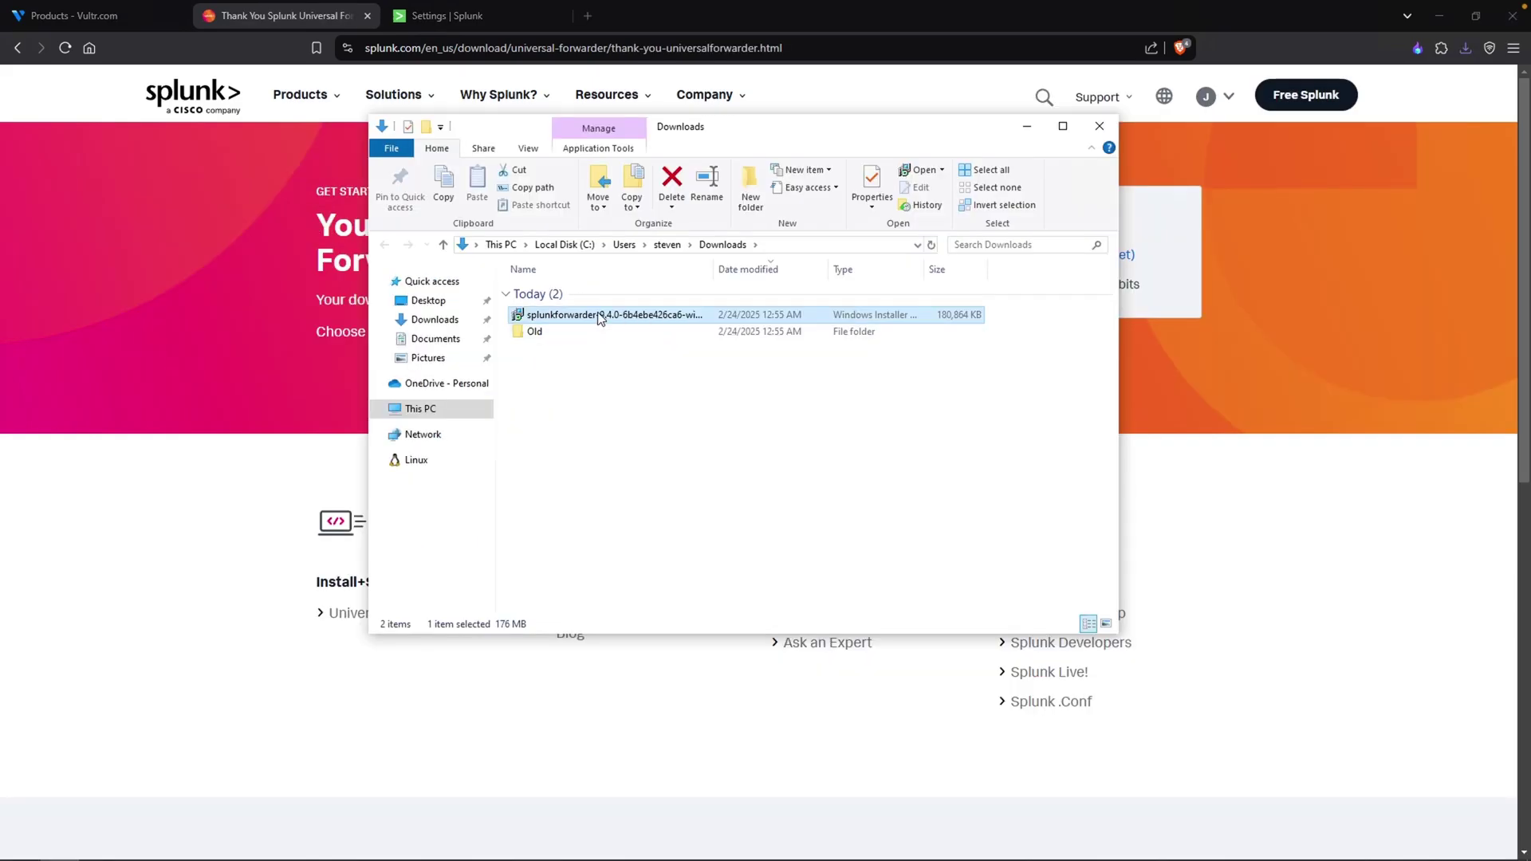
right_click(598, 313)
left_click(645, 604)
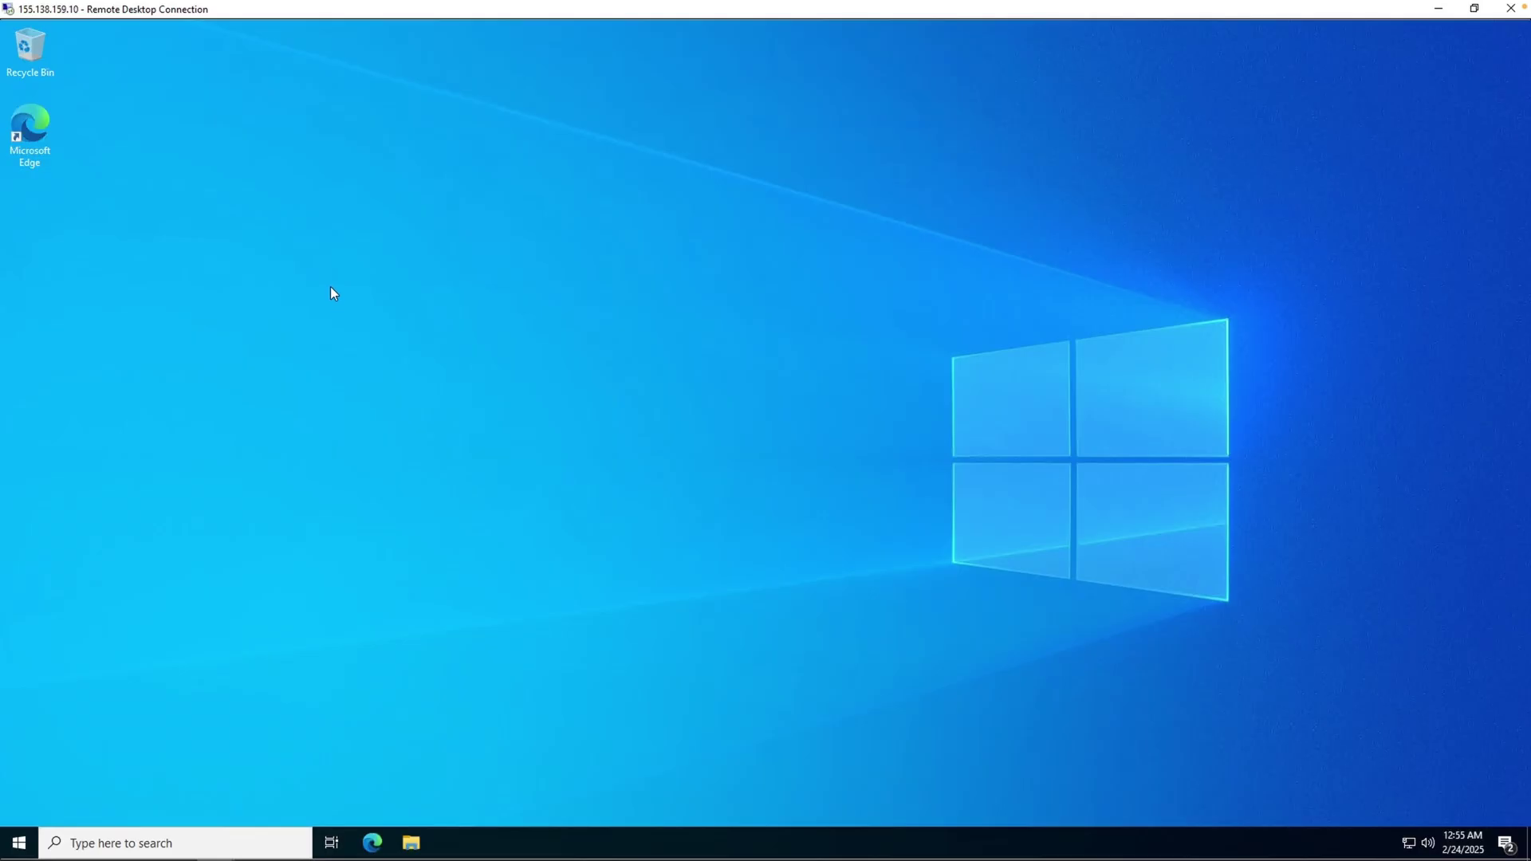
right_click(331, 287)
left_click(376, 357)
- Launch the forwarder installer, accept the license, enter an admin username and skip the deployment server
double_click(339, 285)
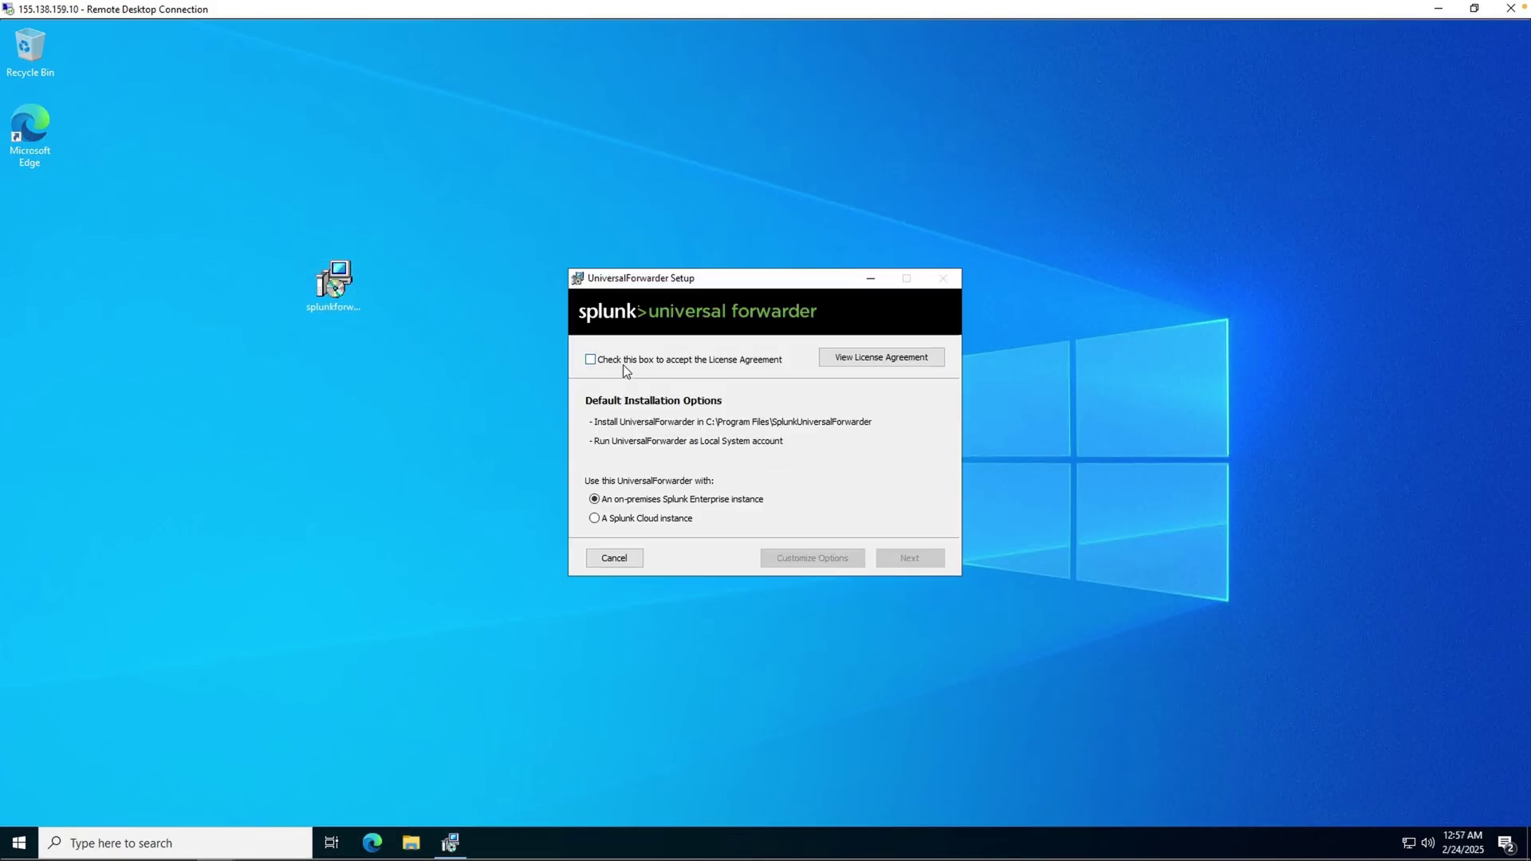
left_click(611, 364)
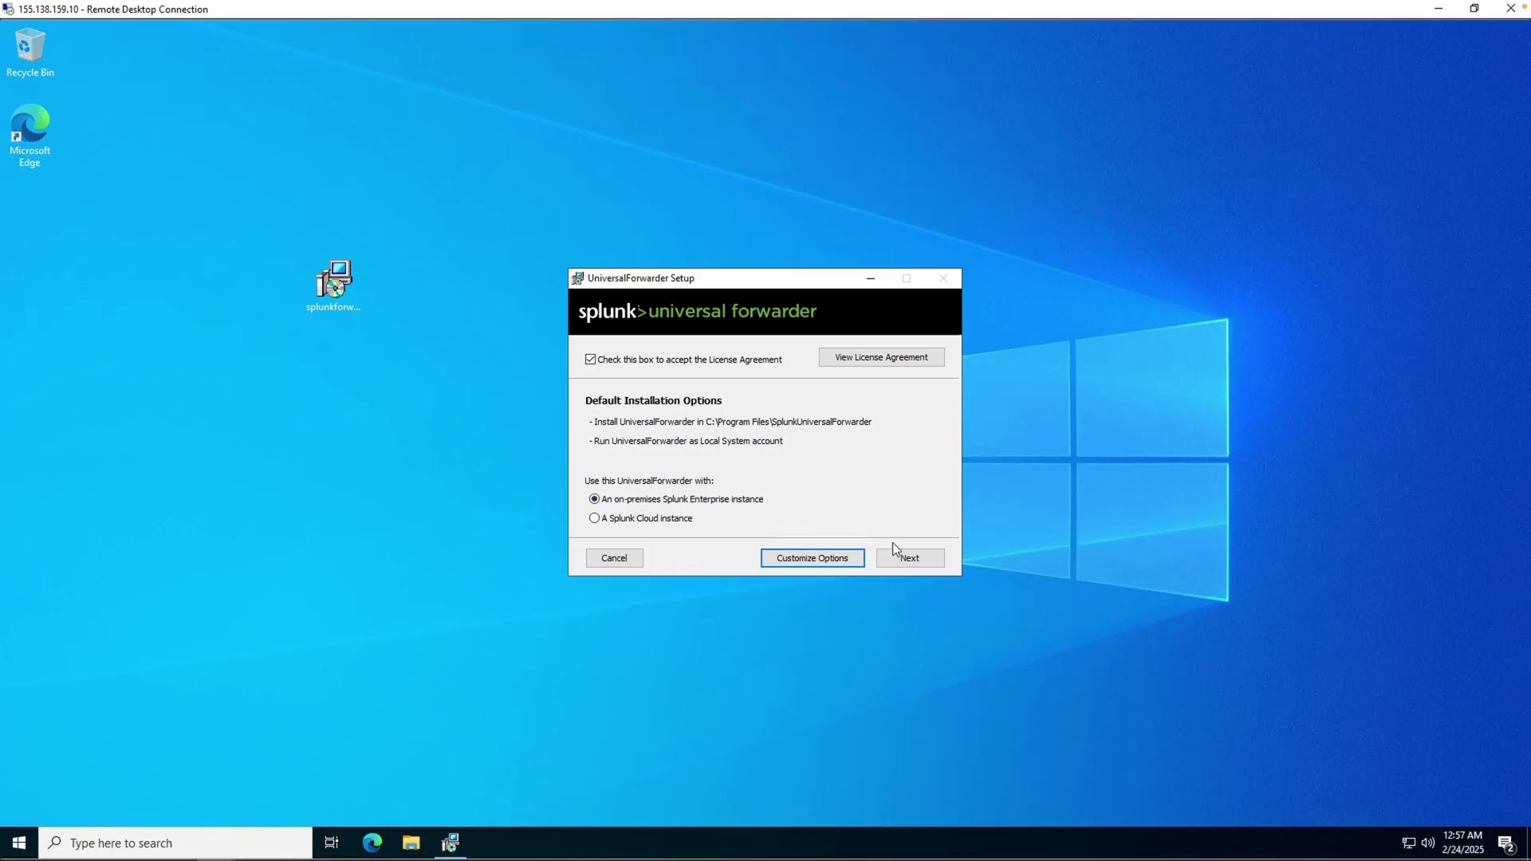
left_click(917, 561)
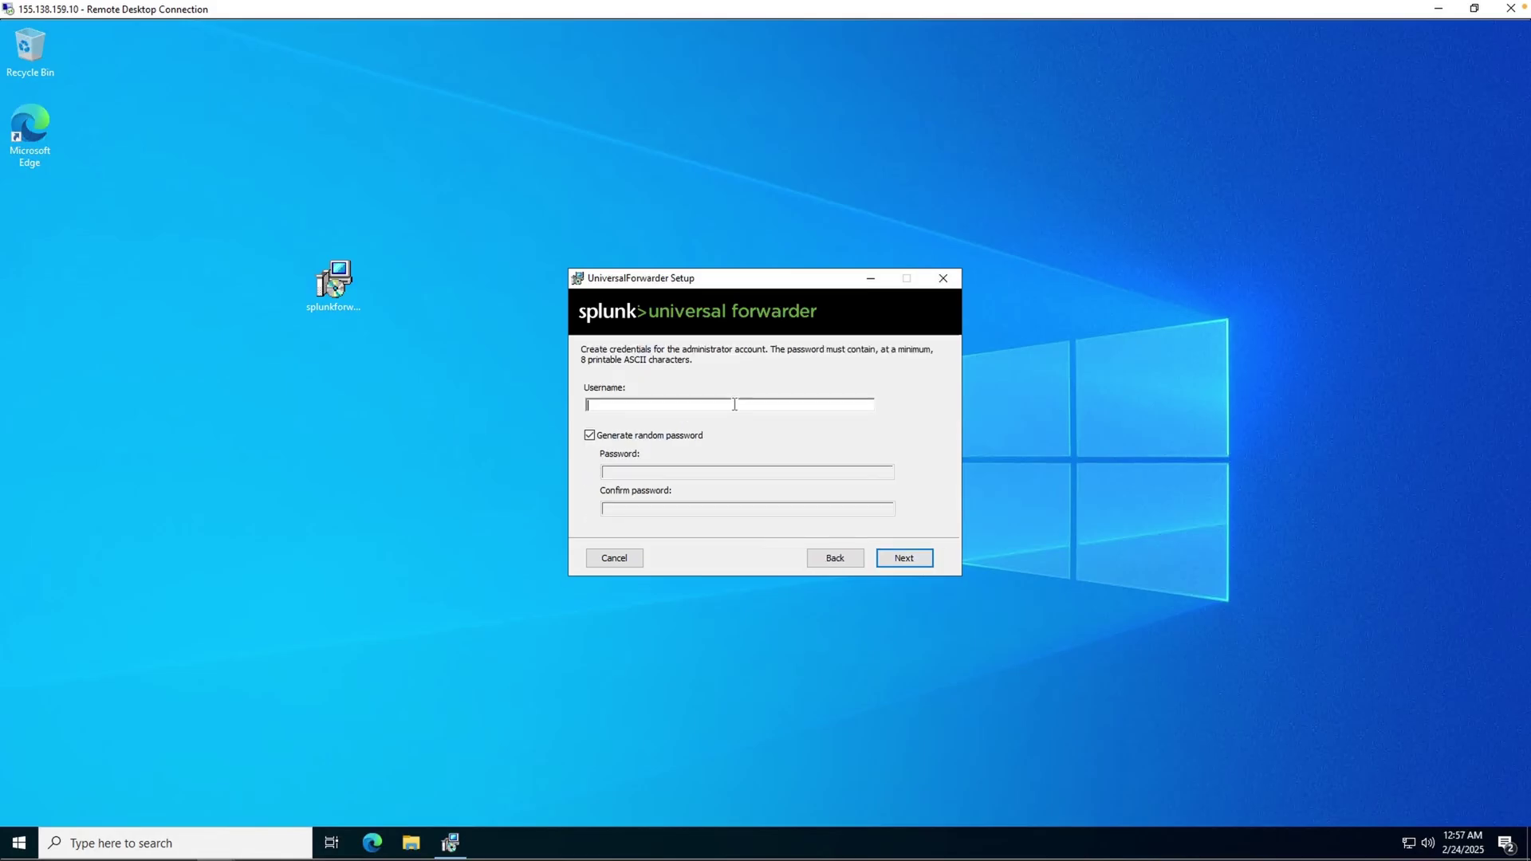
type("mydfir")
left_click(901, 557)
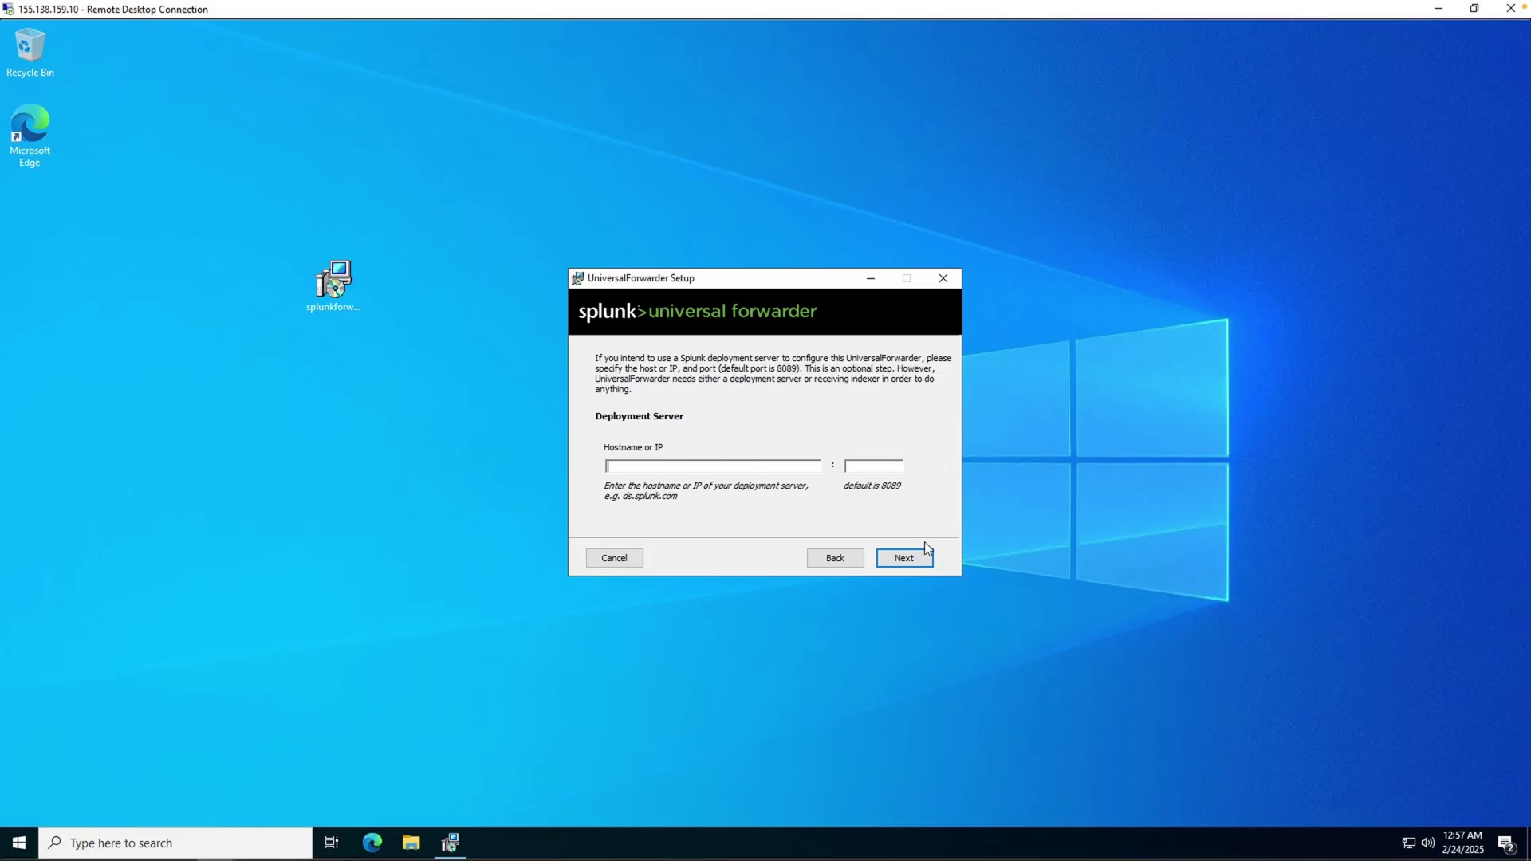
left_click(925, 560)
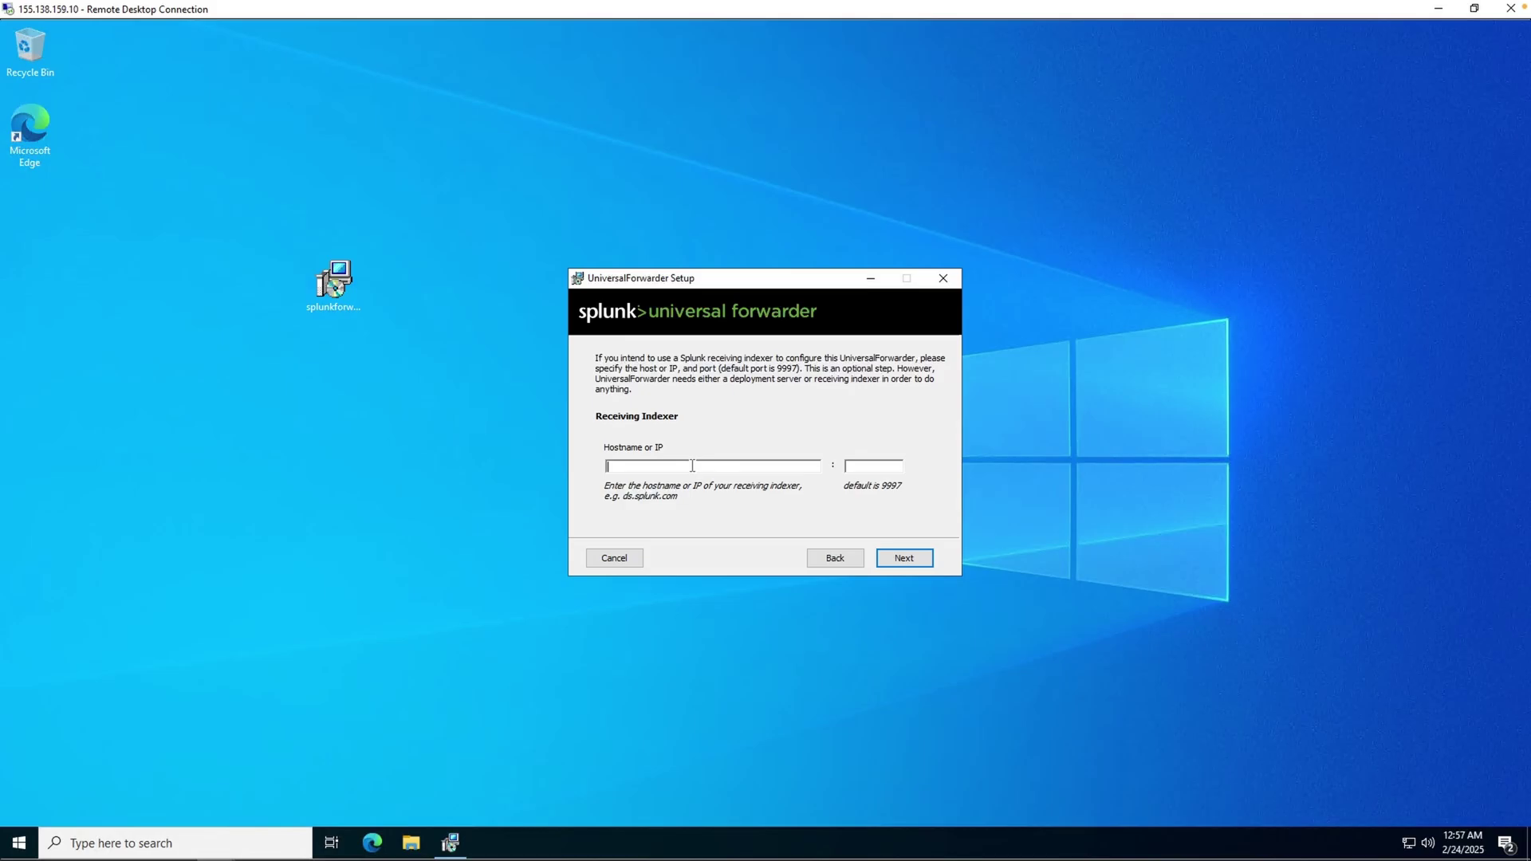
- Enter 10.22.96.5 as the receiving indexer, checking the server IP in the notes, and continue
type("10.22.94")
key("alt+Tab")
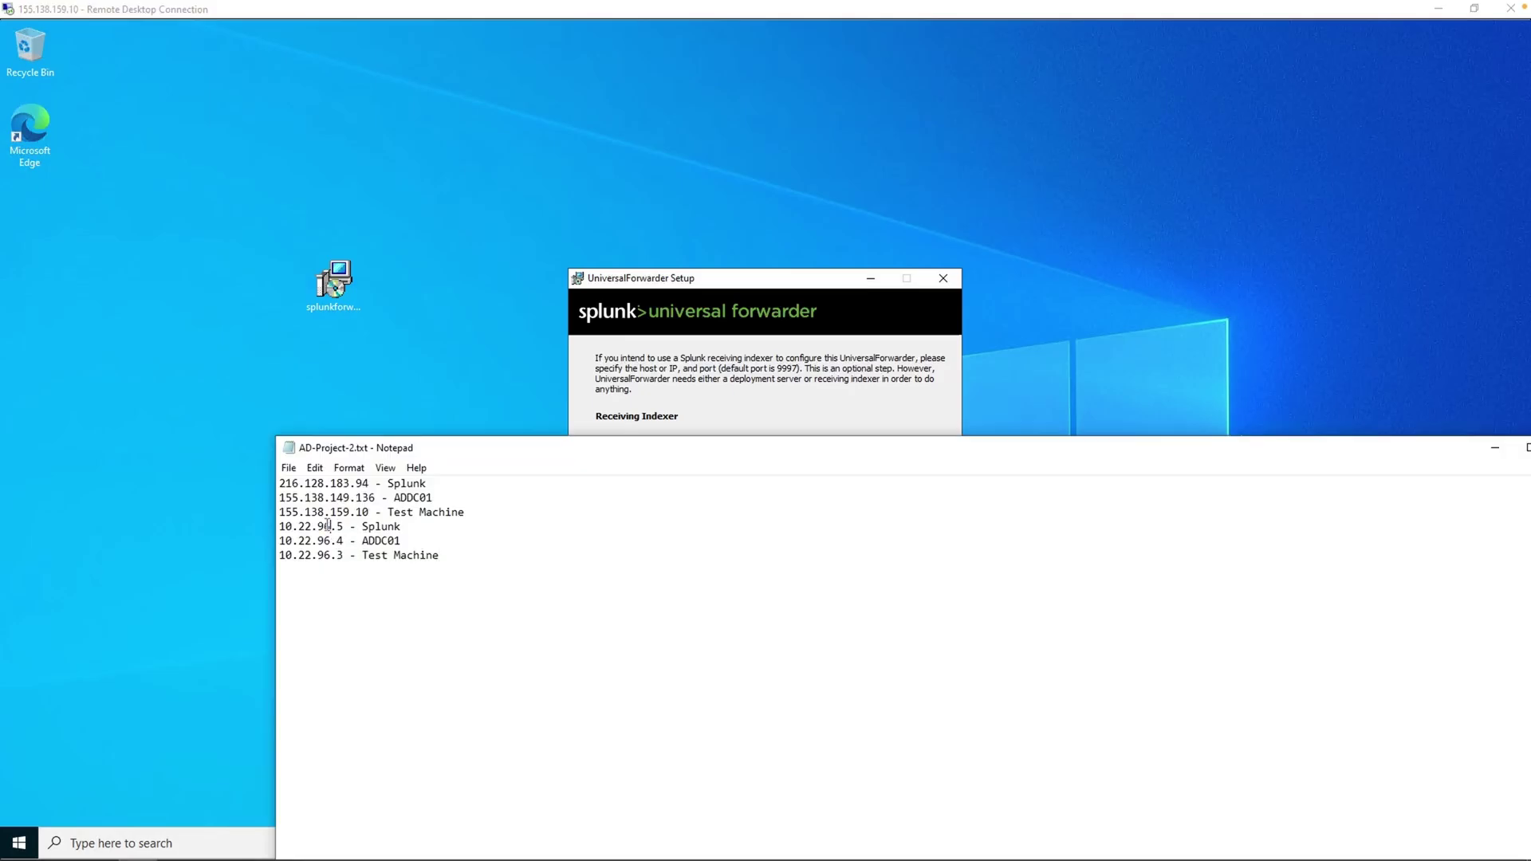
left_click_drag(330, 526, 312, 526)
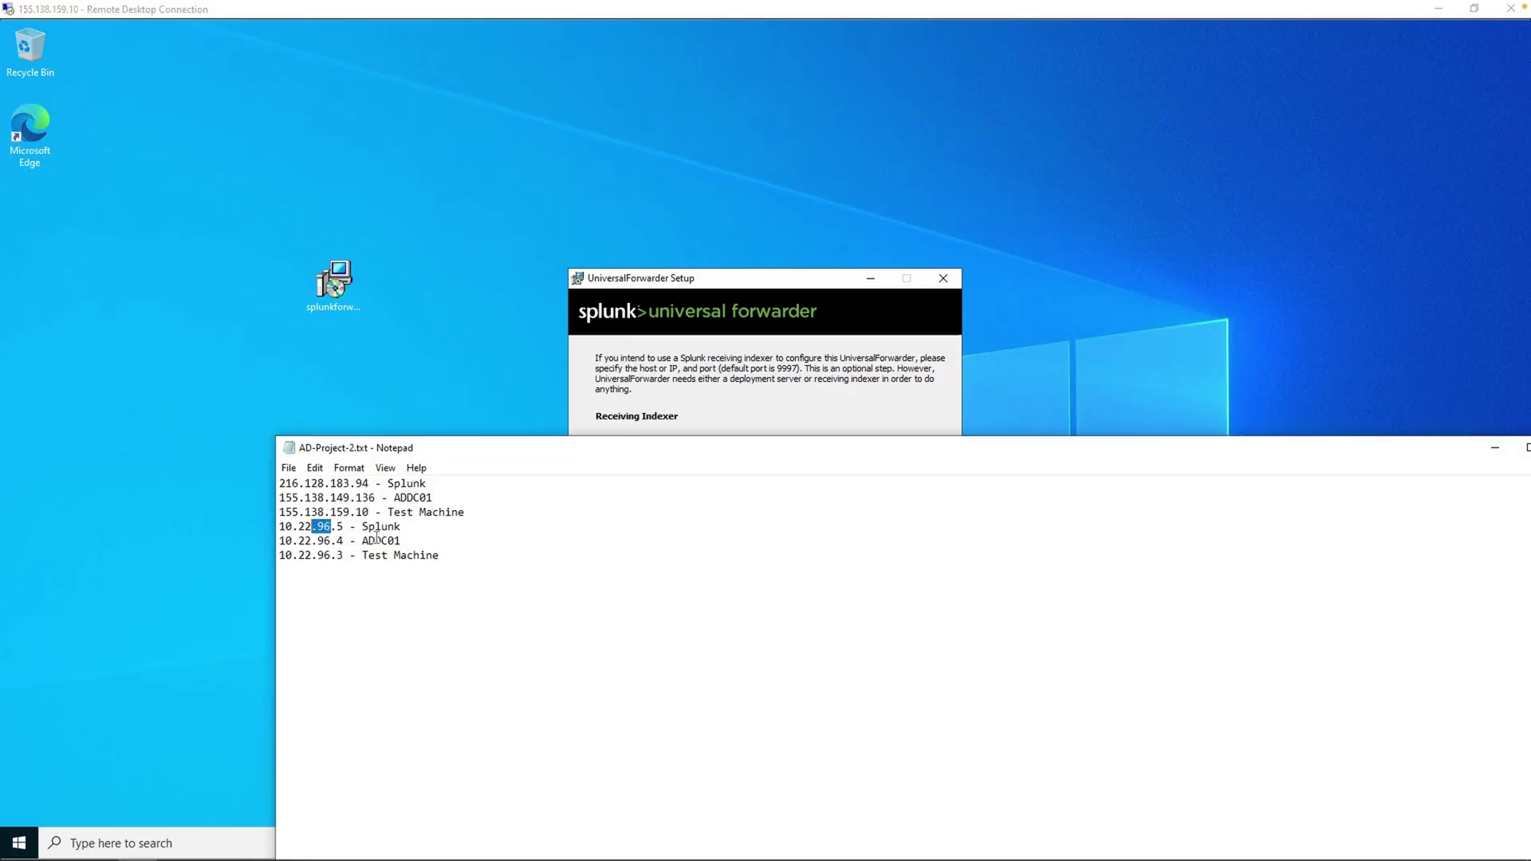
left_click(677, 414)
type(".96.5")
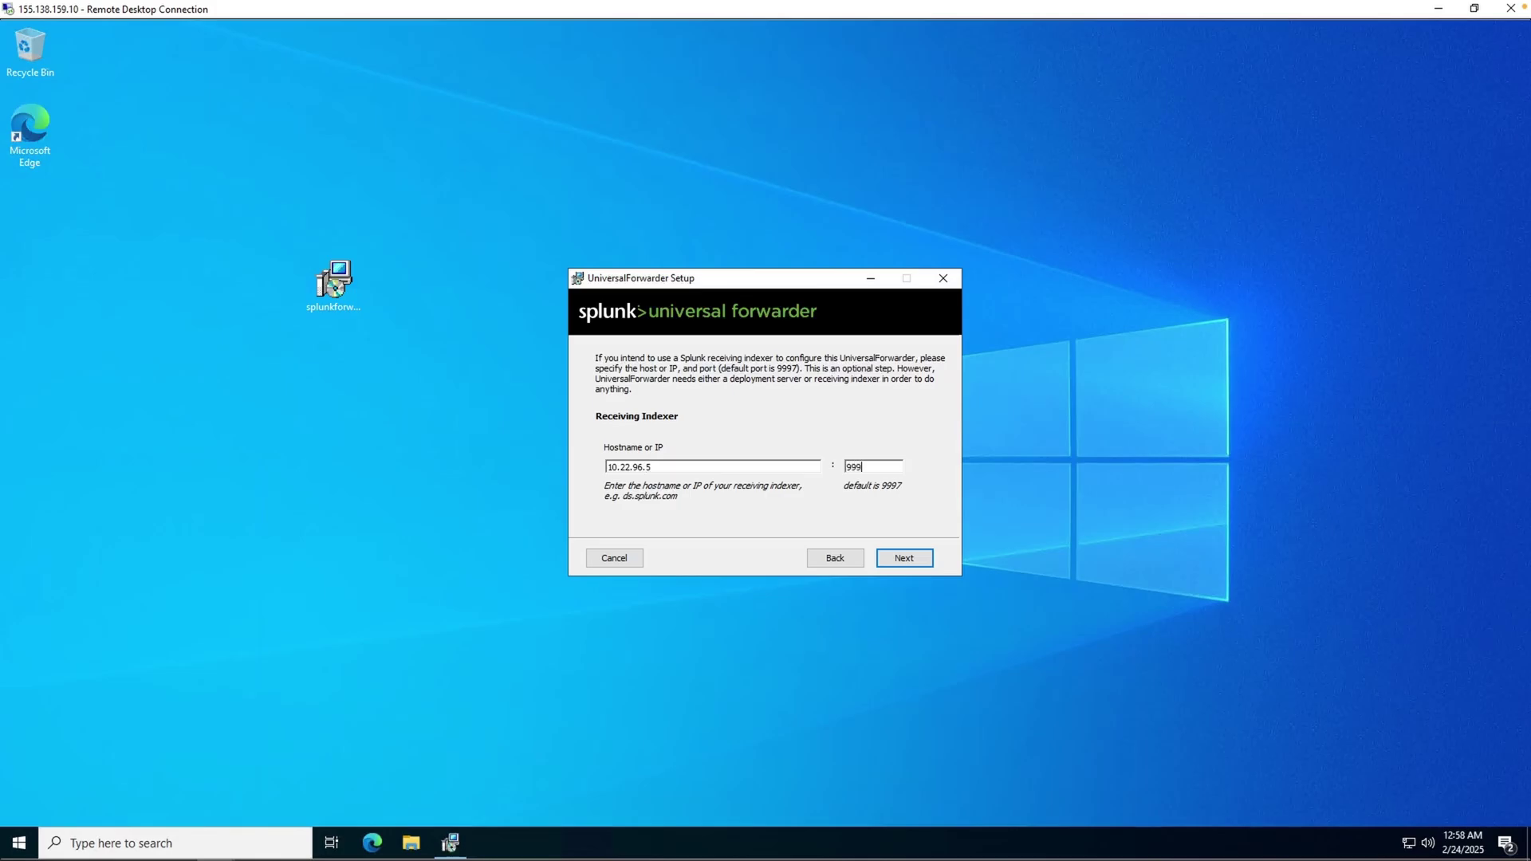
left_click(903, 558)
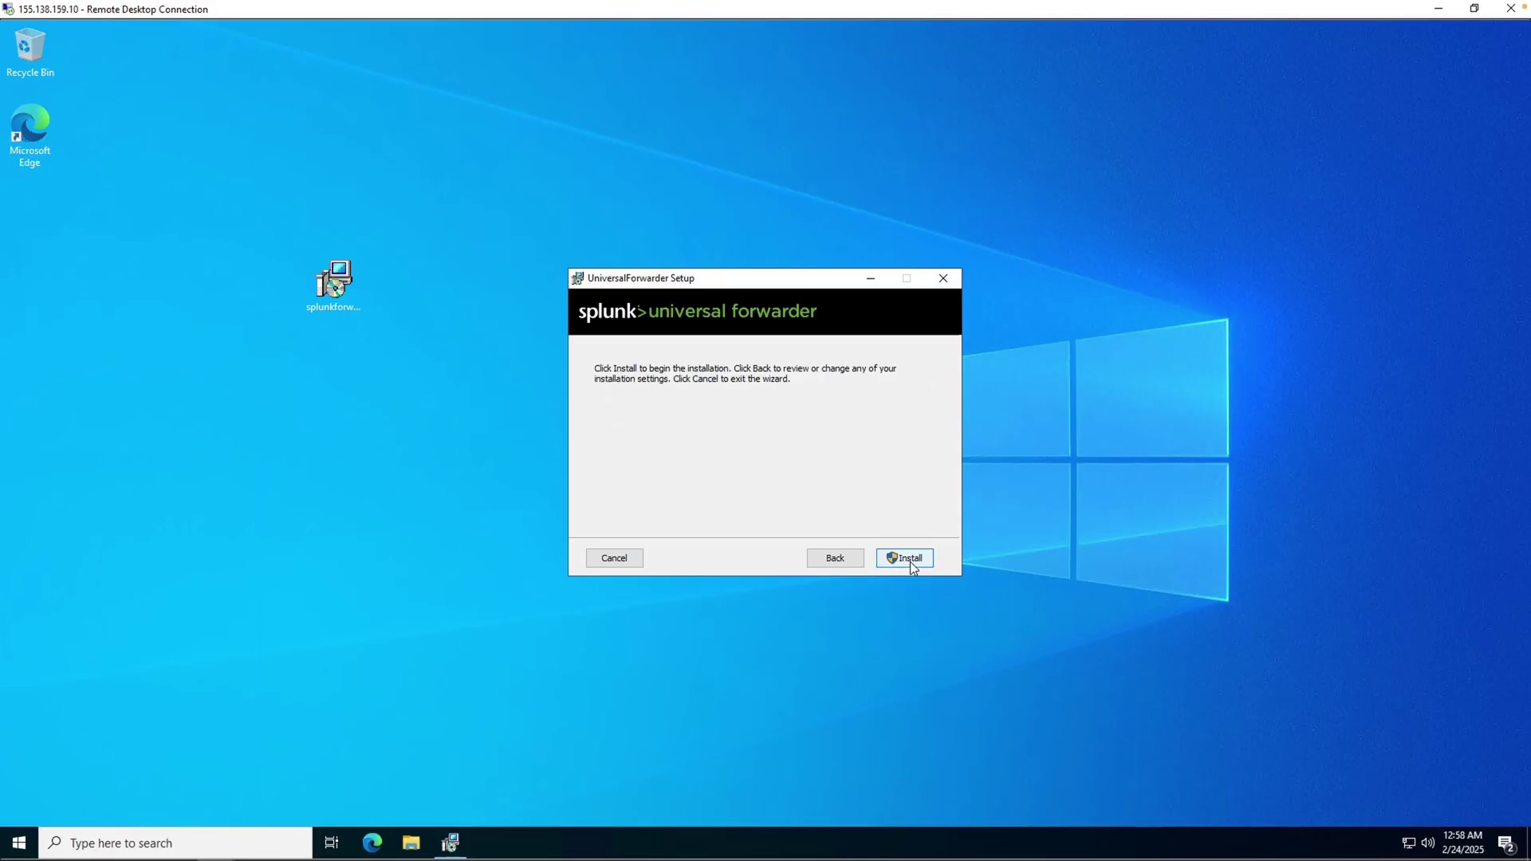
- Install the forwarder, approving UAC as Administrator with the password copied from Vultr, then finish the wizard
left_click(909, 559)
type("Adm")
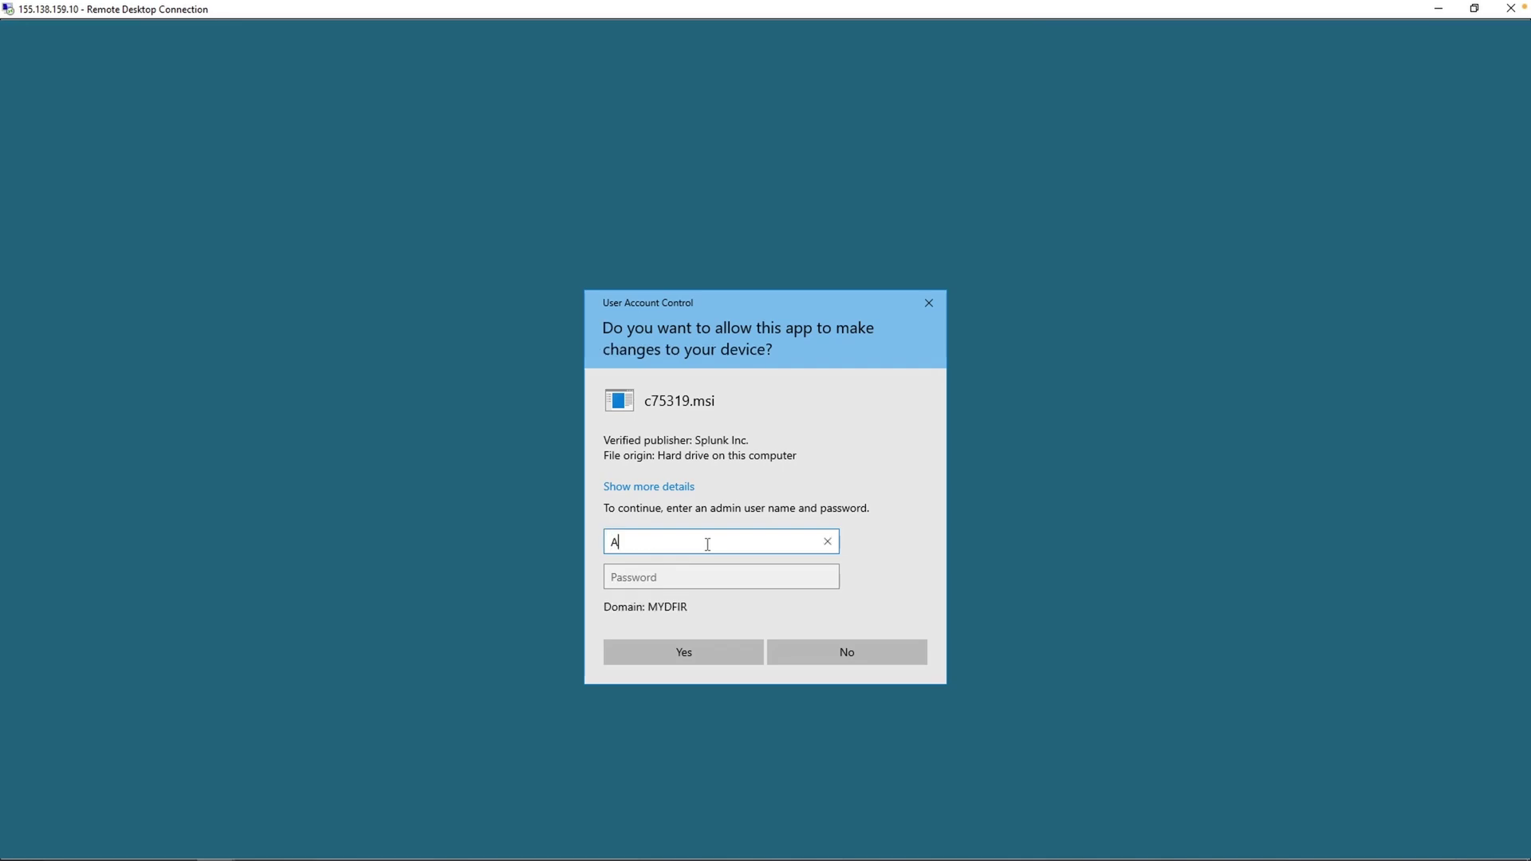
type("inistrator")
key("Tab")
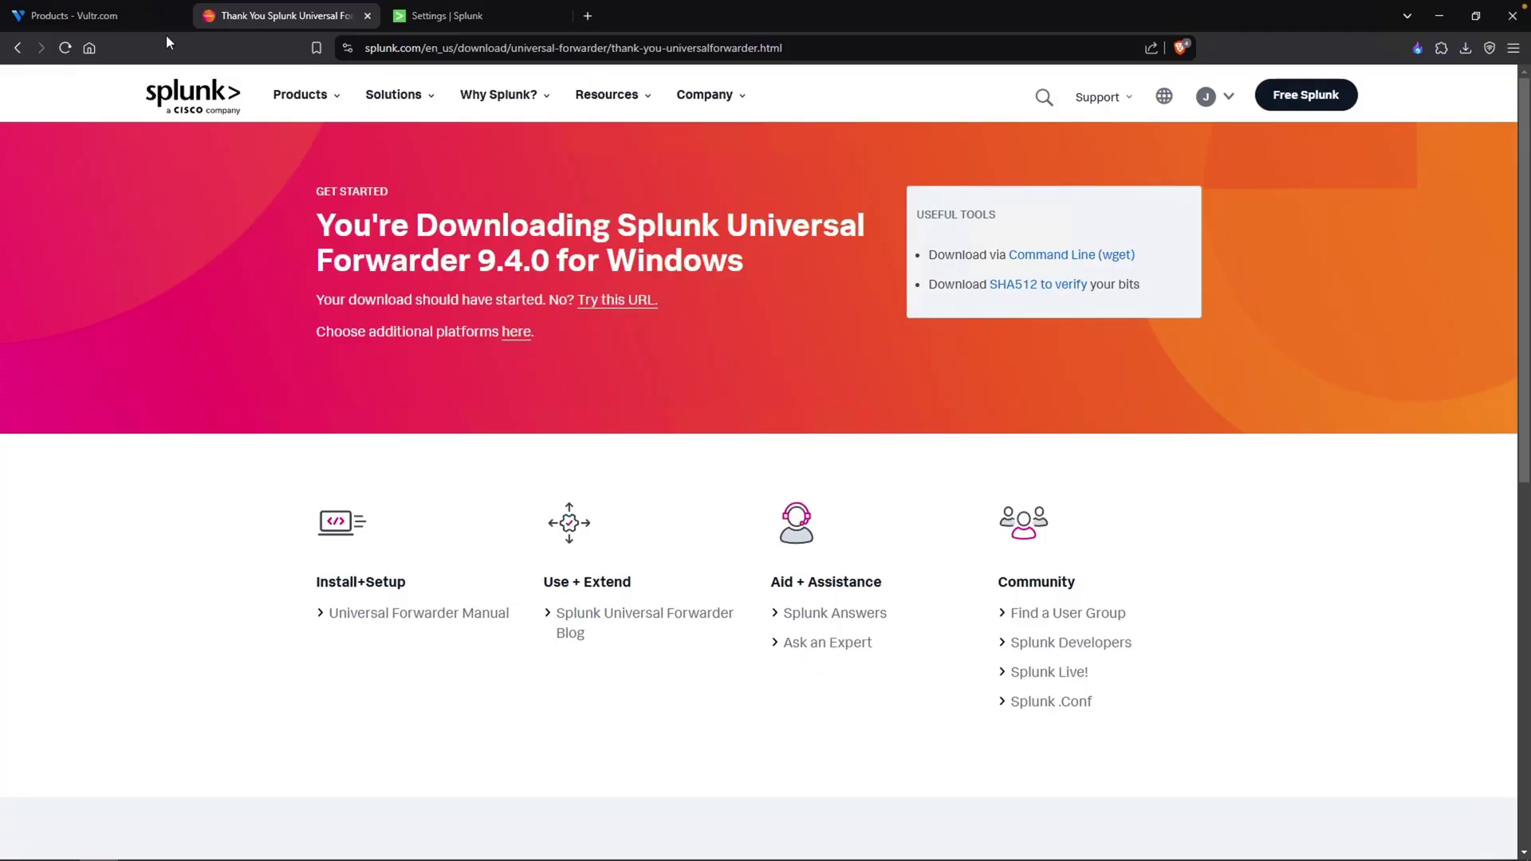
left_click(108, 19)
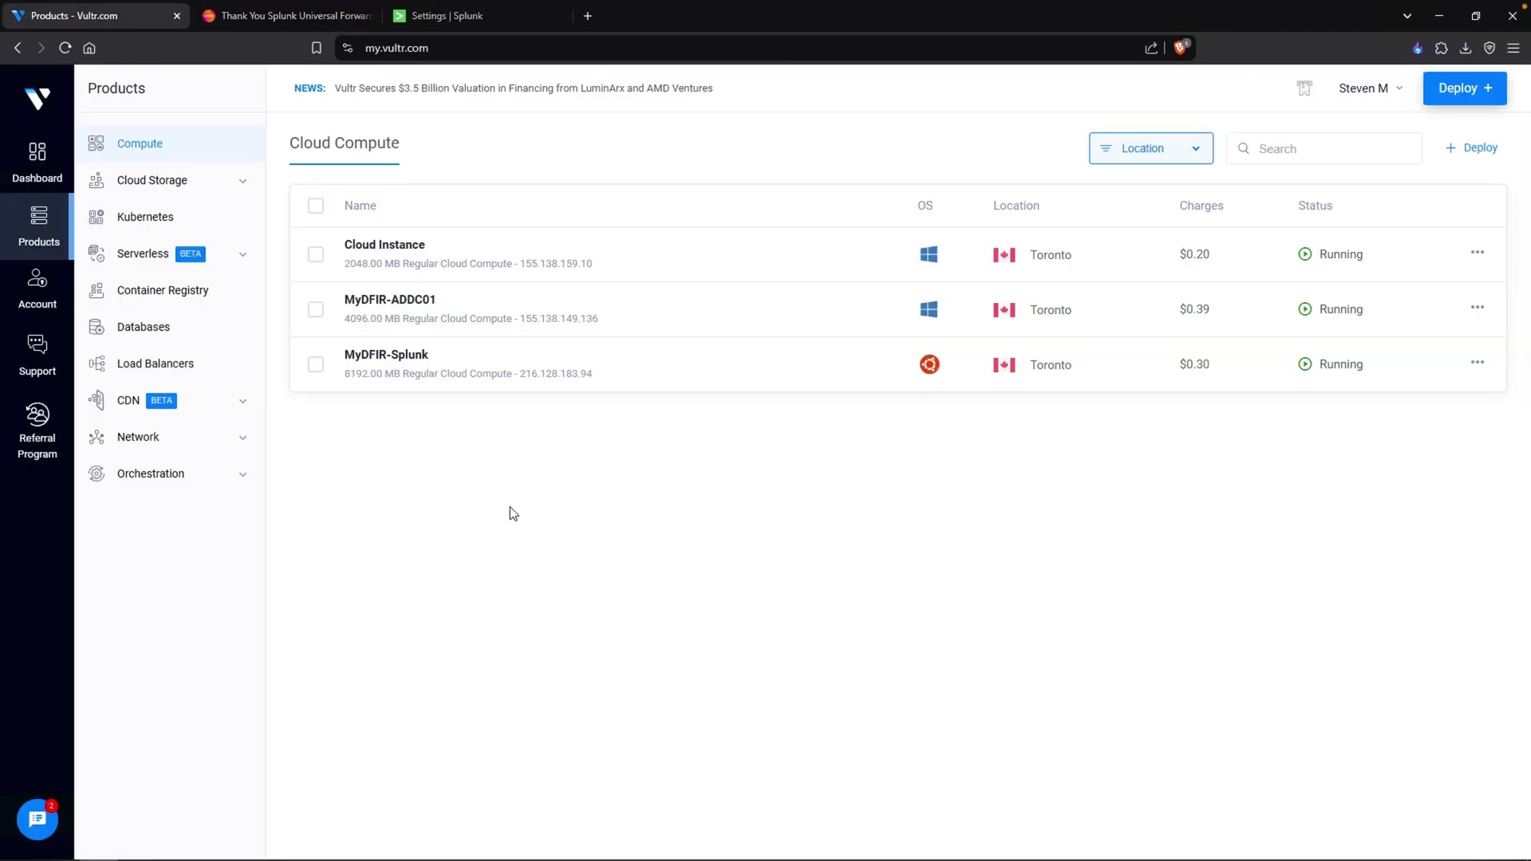
left_click(406, 300)
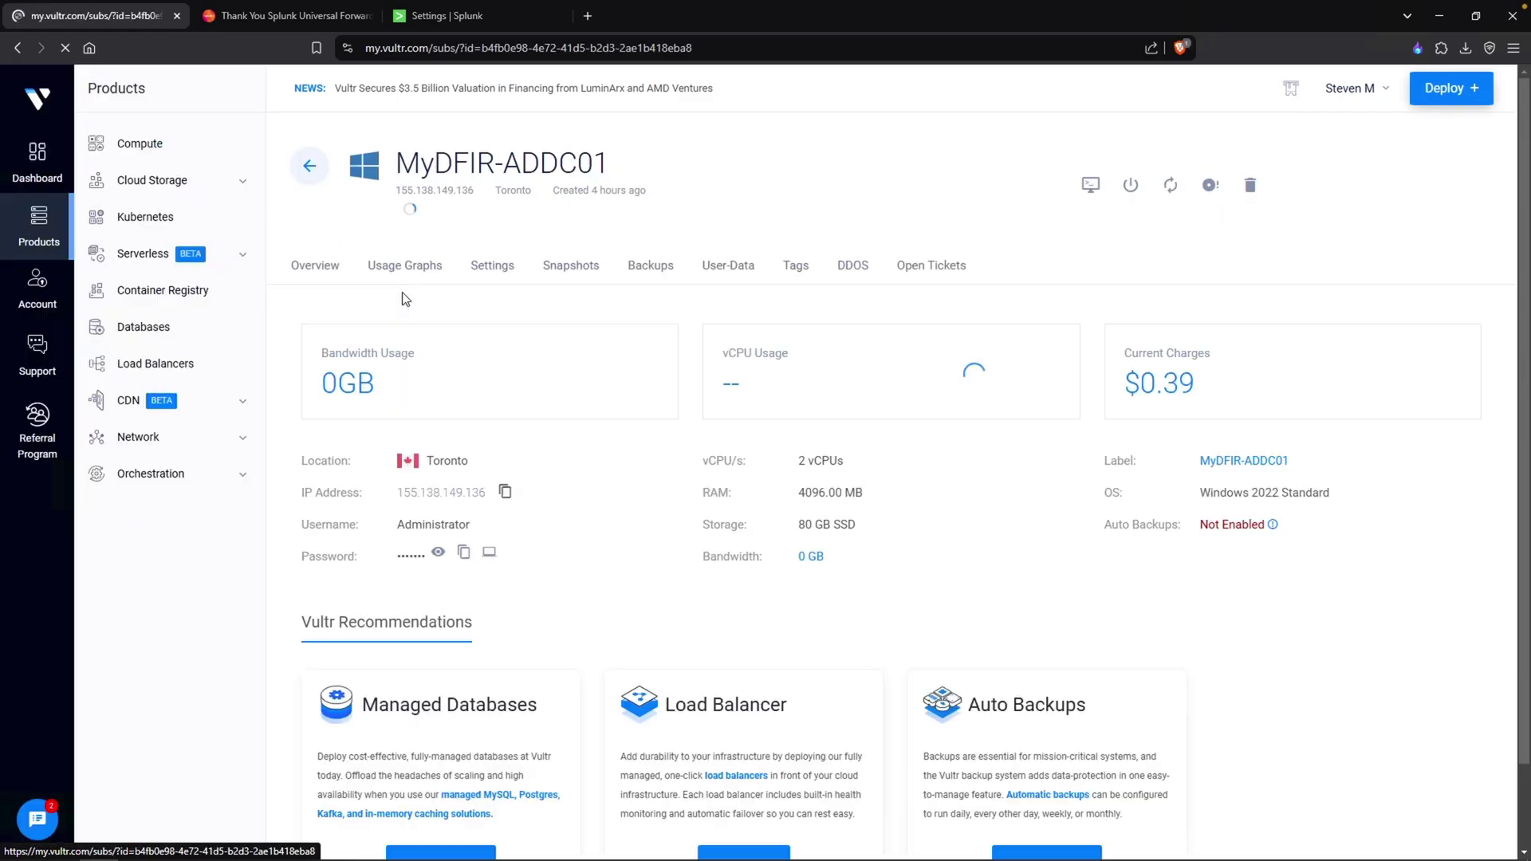
left_click(463, 554)
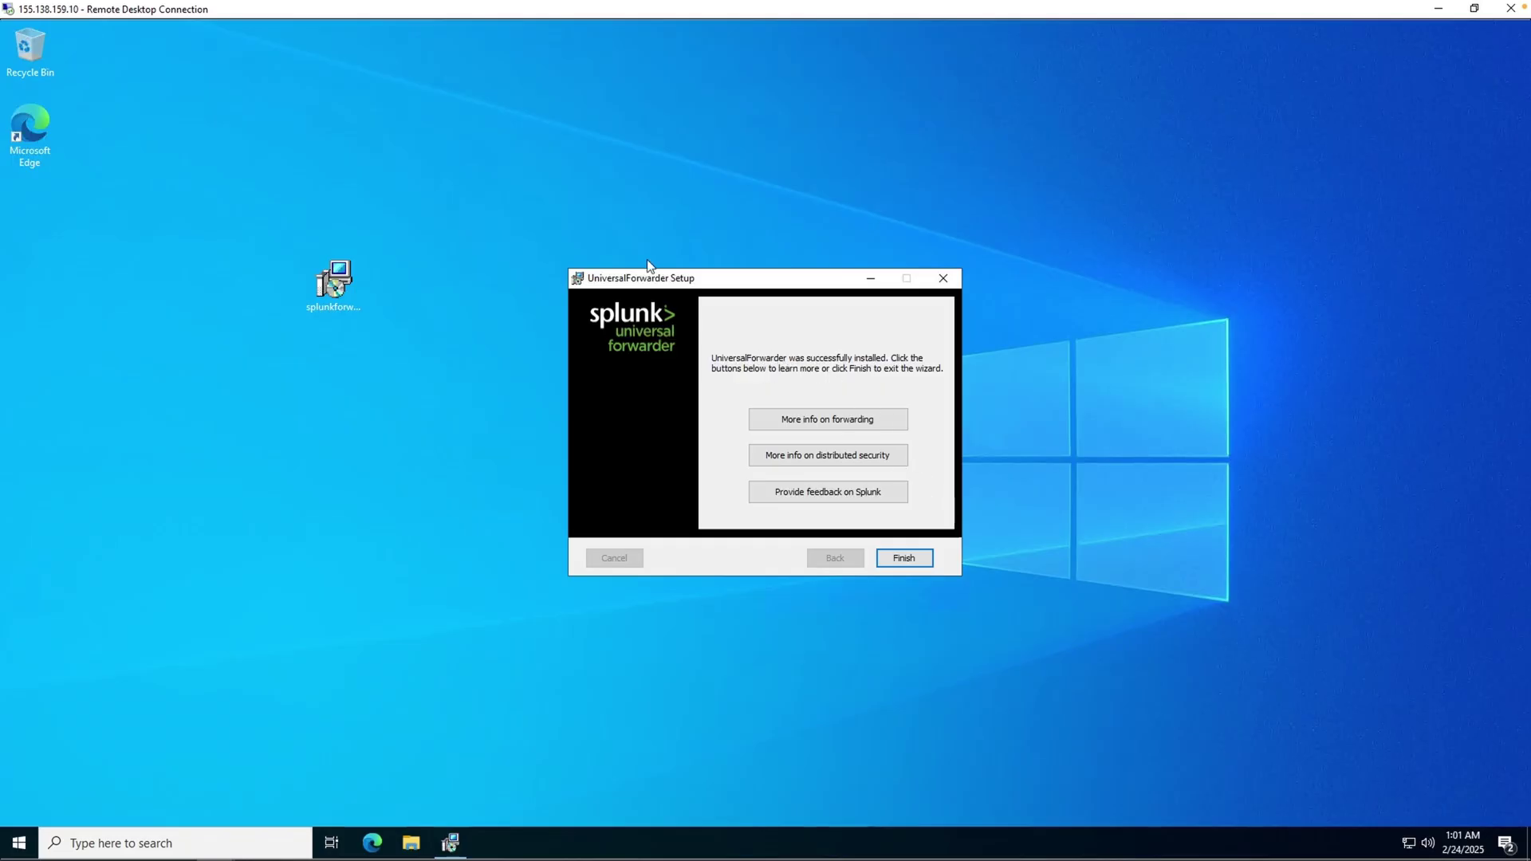
left_click(926, 563)
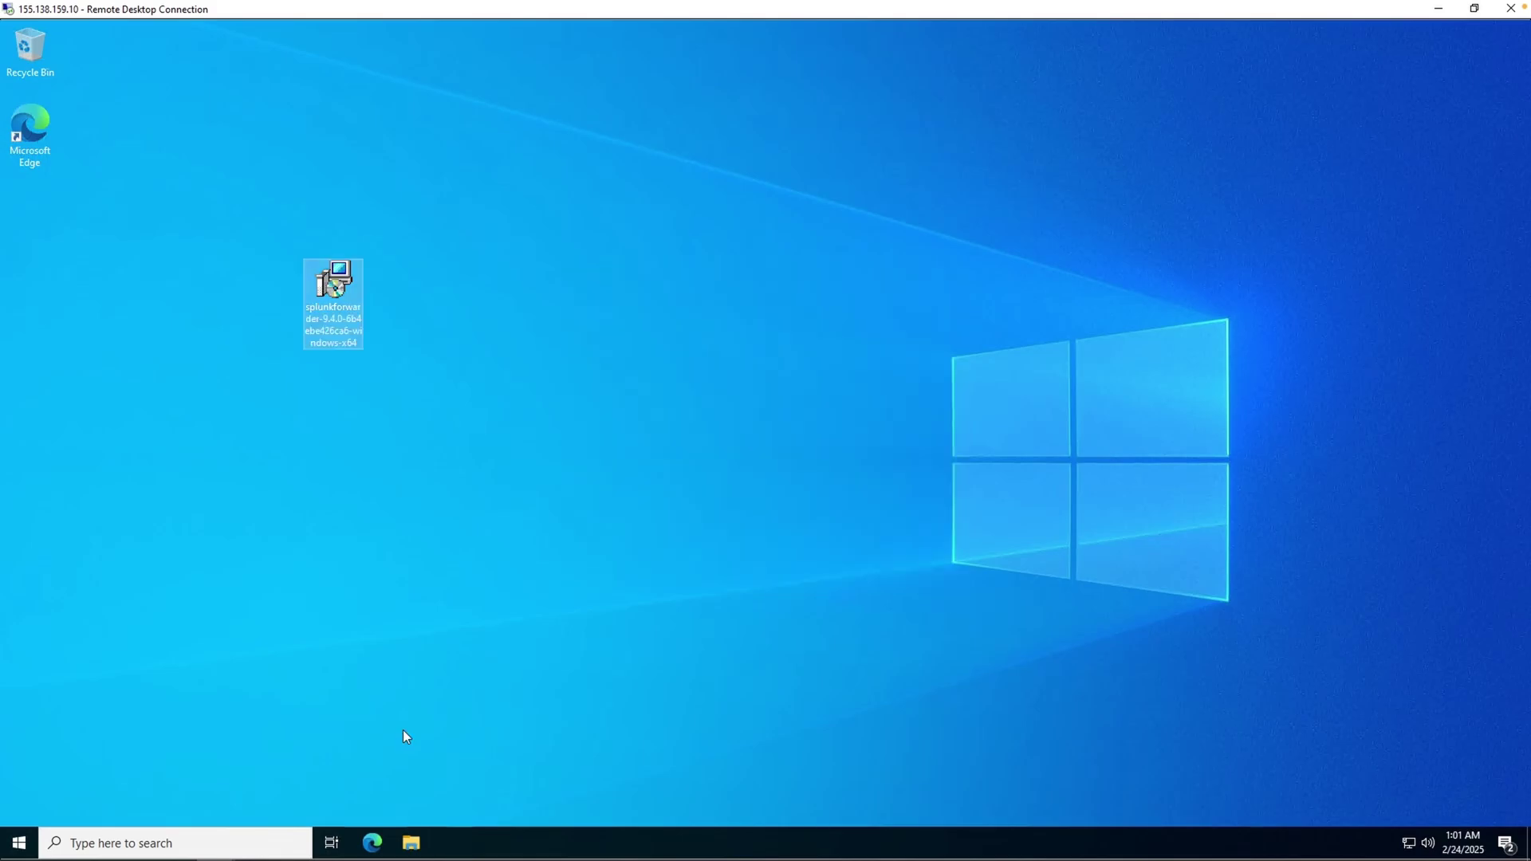
- In File Explorer, browse to C:\Program Files\SplunkUniversalForwarder\etc\system\local
left_click(412, 844)
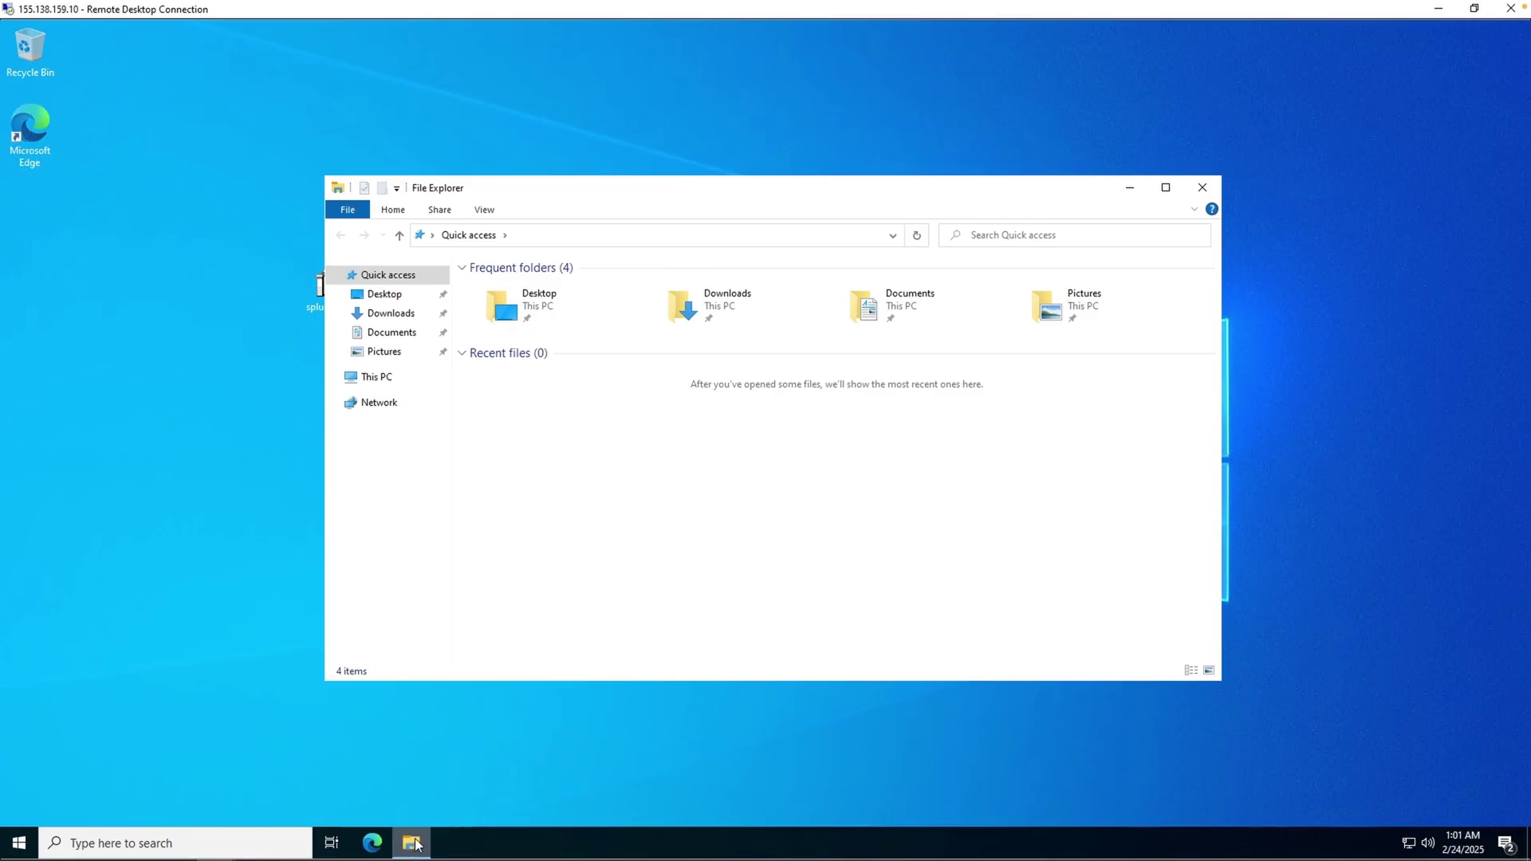
left_click(388, 382)
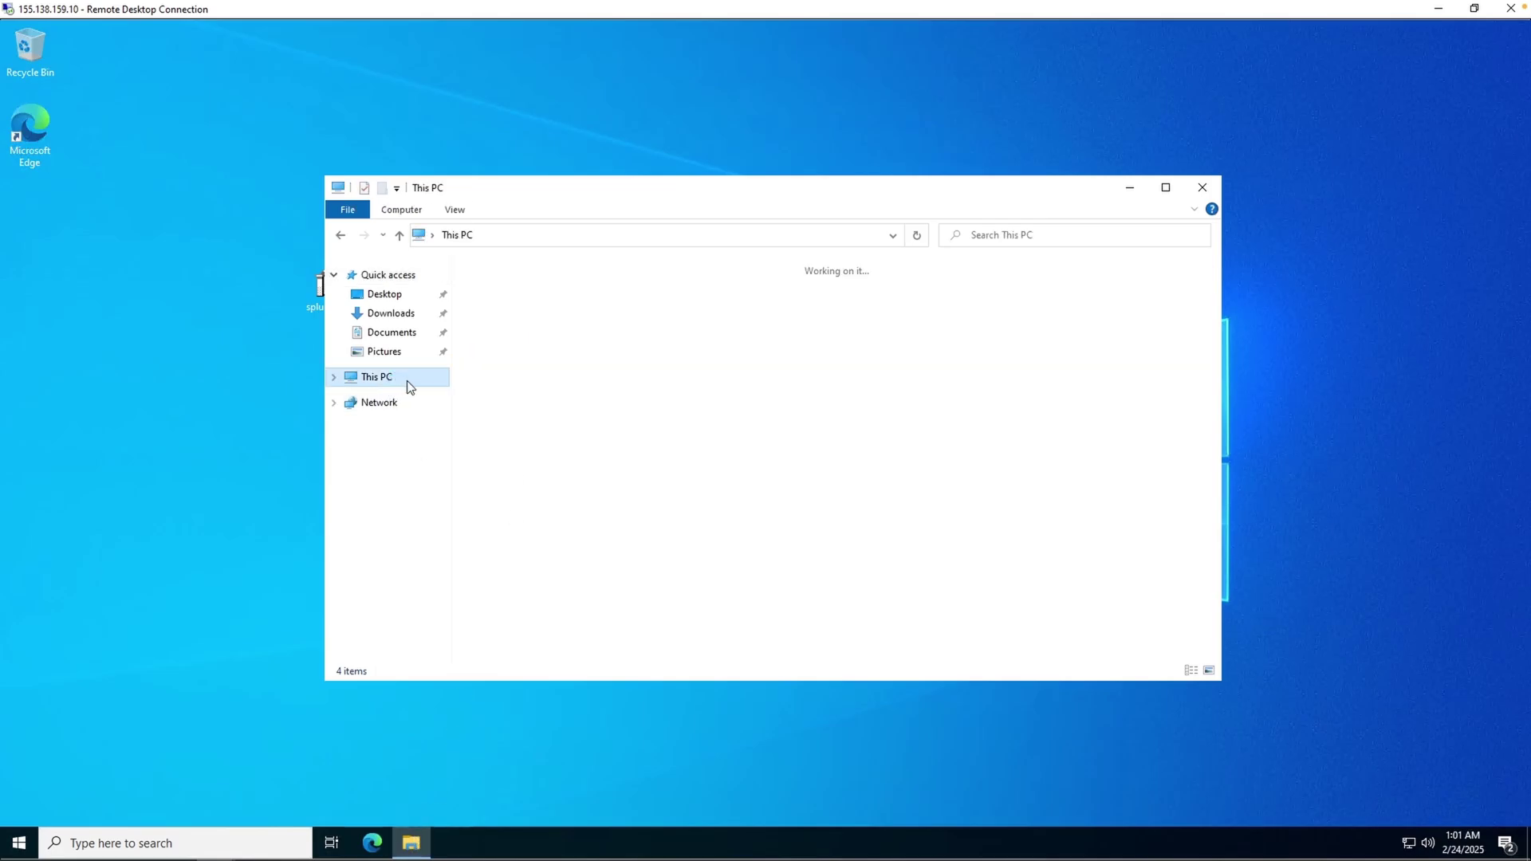
left_click(505, 464)
double_click(505, 463)
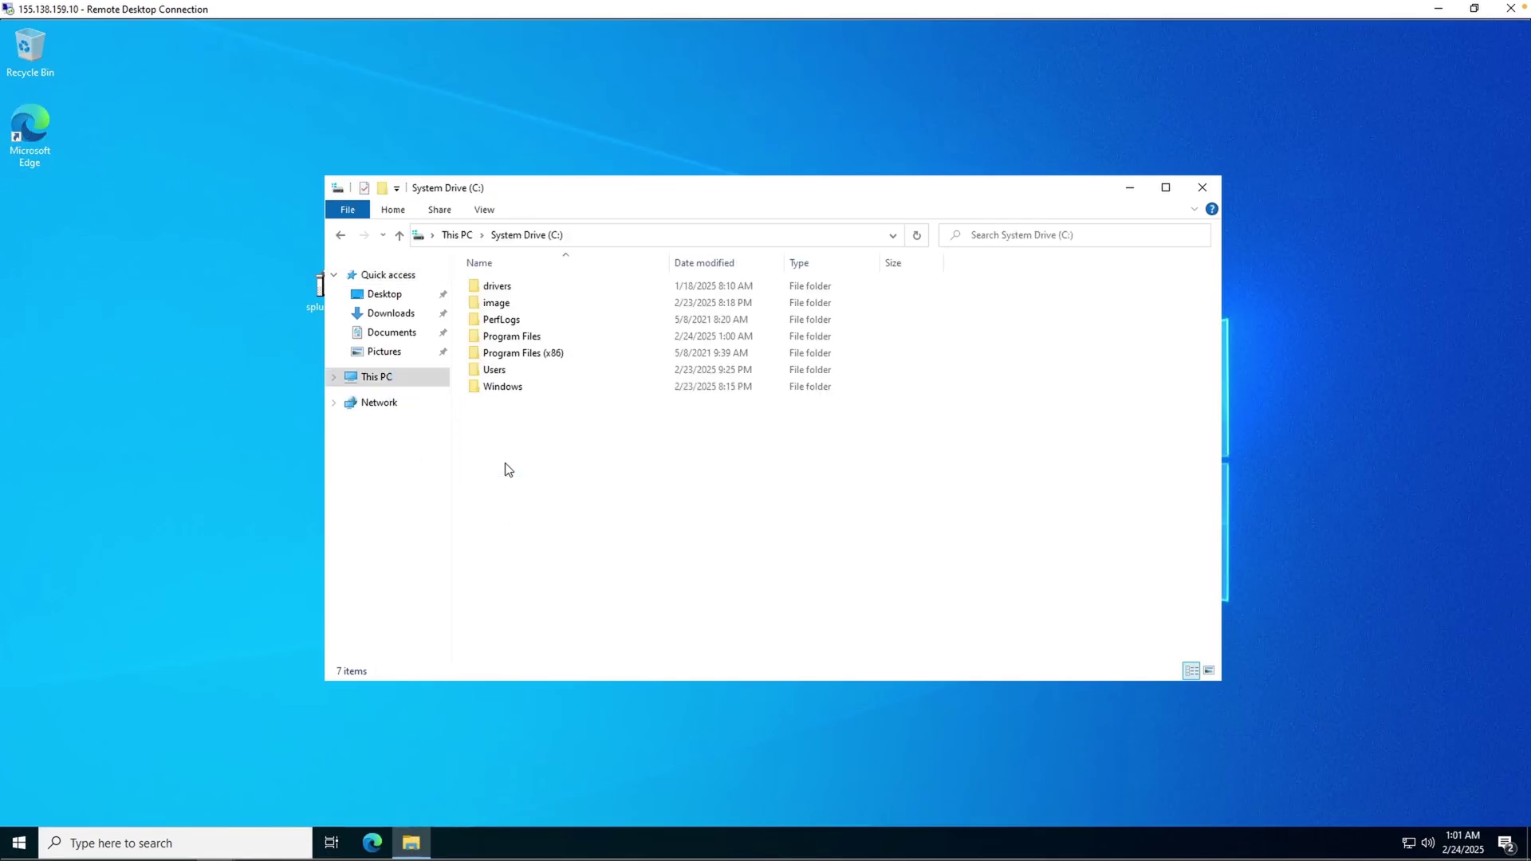
double_click(539, 336)
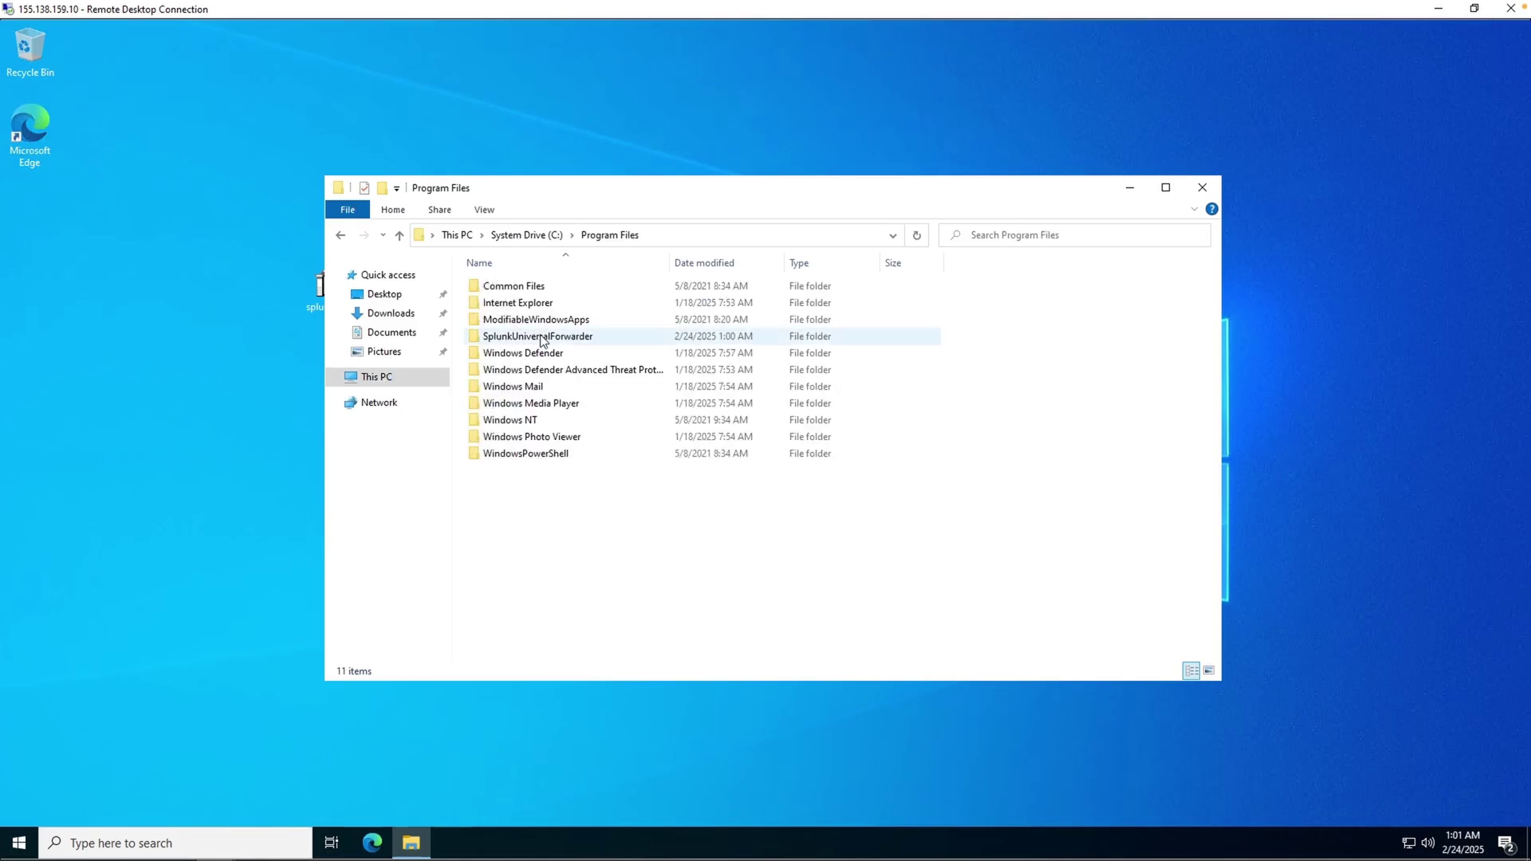
double_click(544, 340)
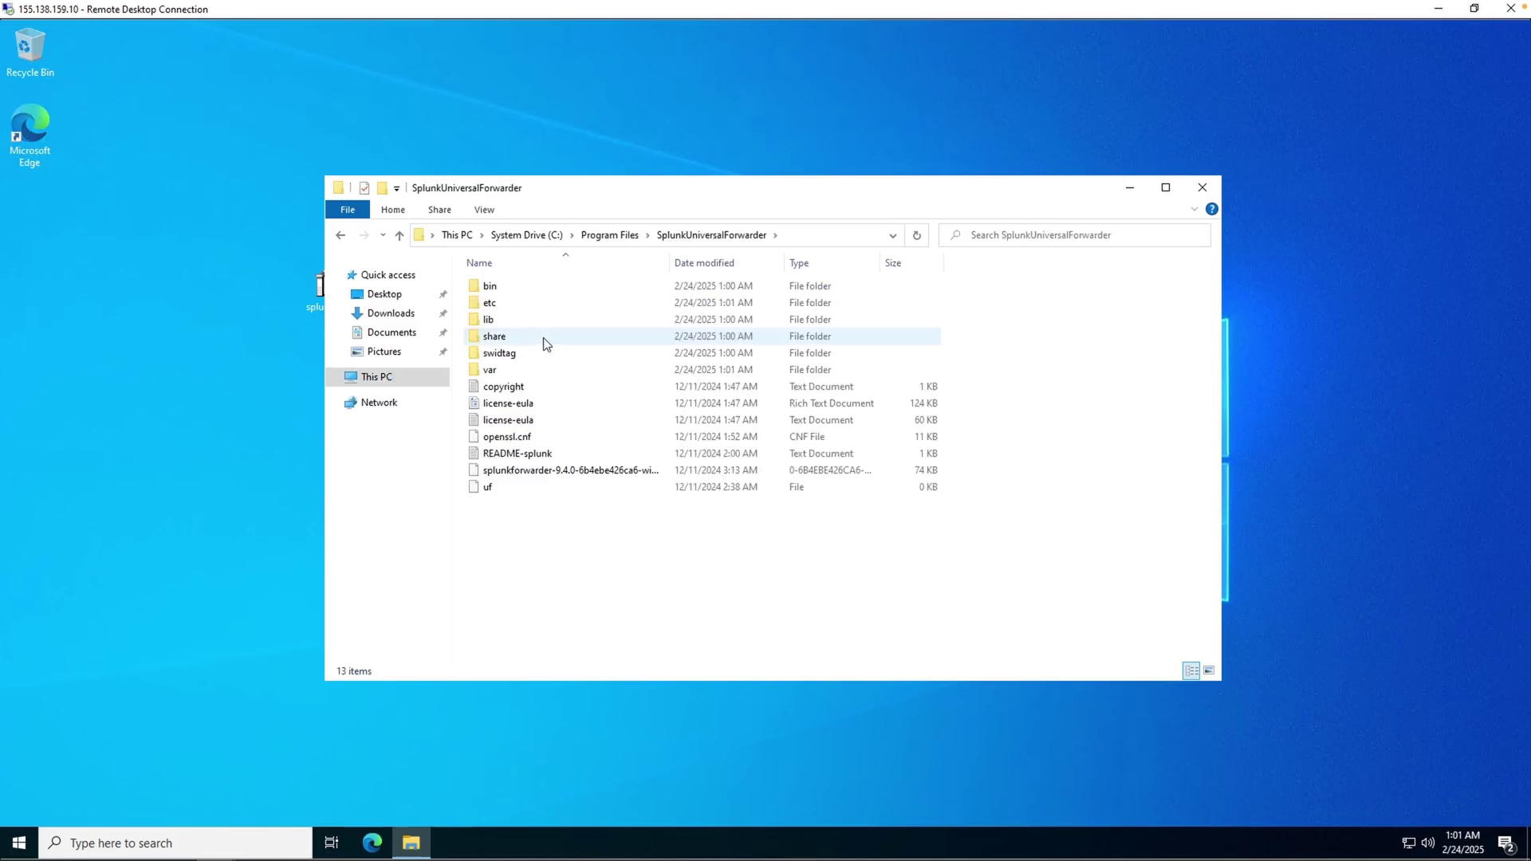
double_click(529, 301)
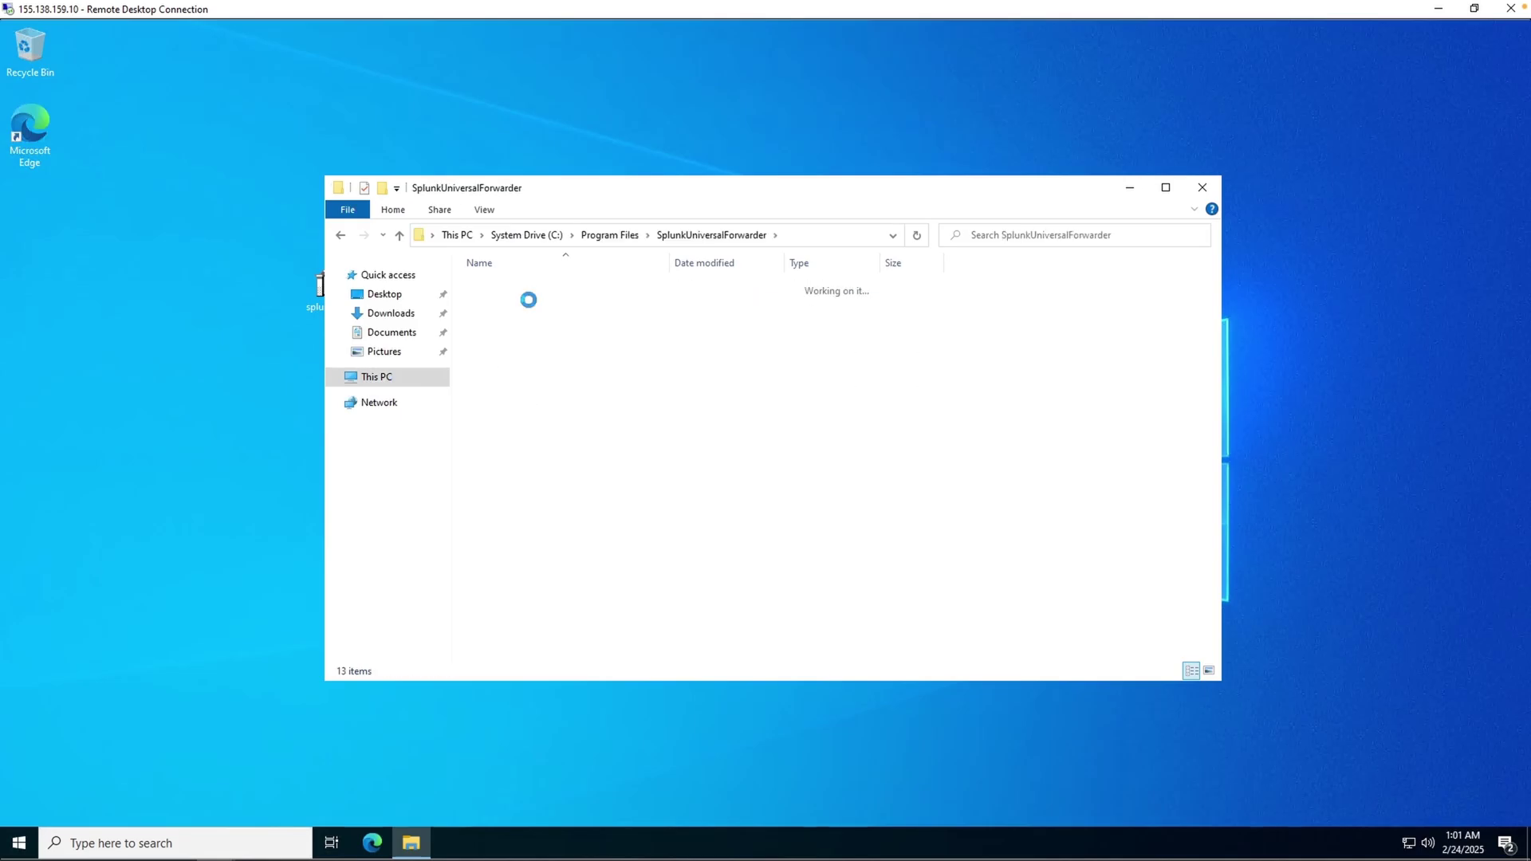
double_click(524, 437)
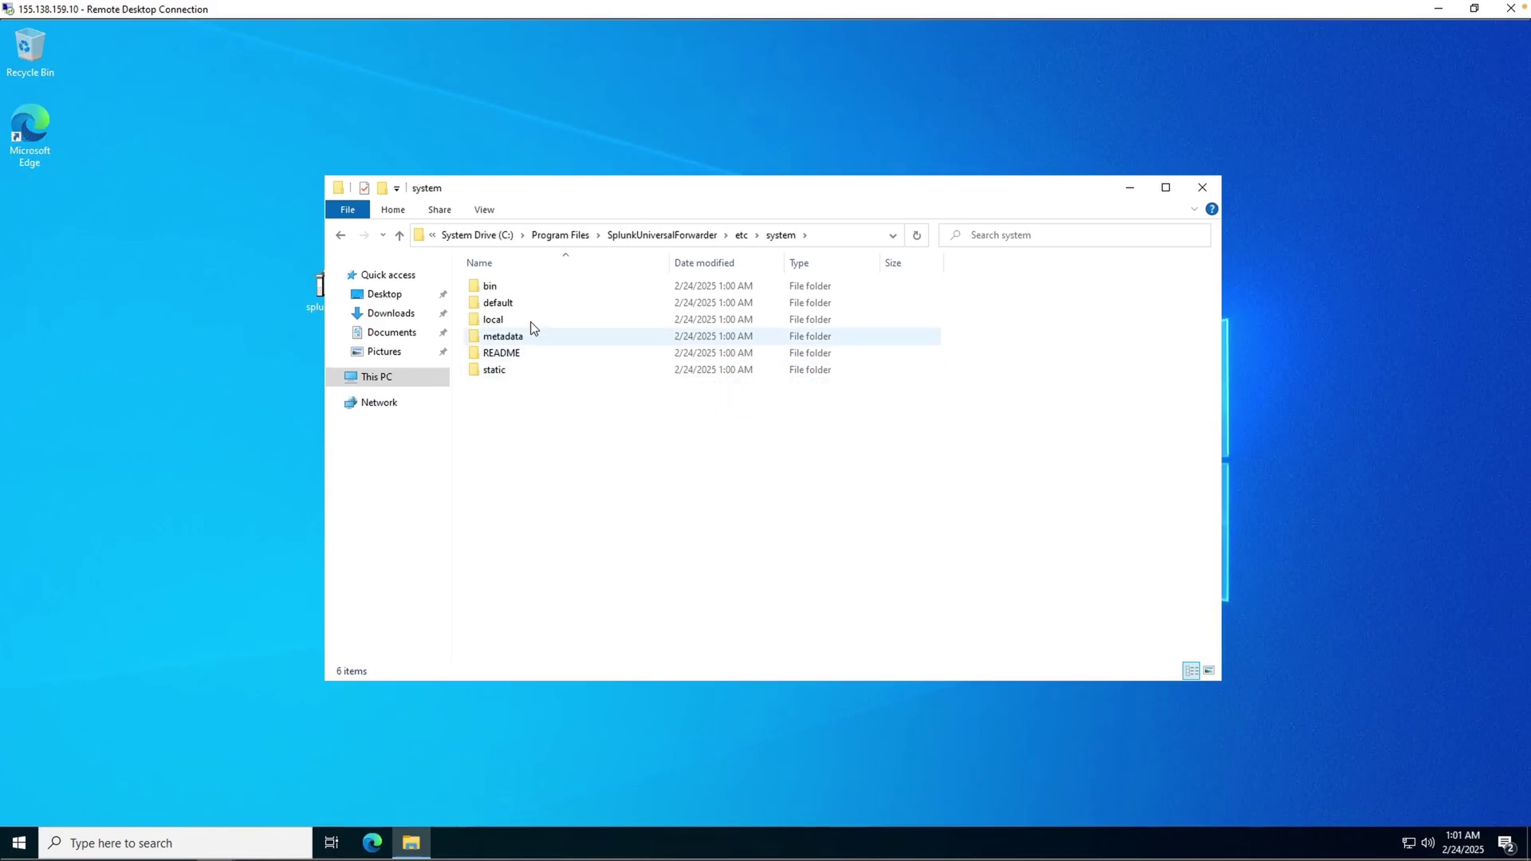
double_click(530, 321)
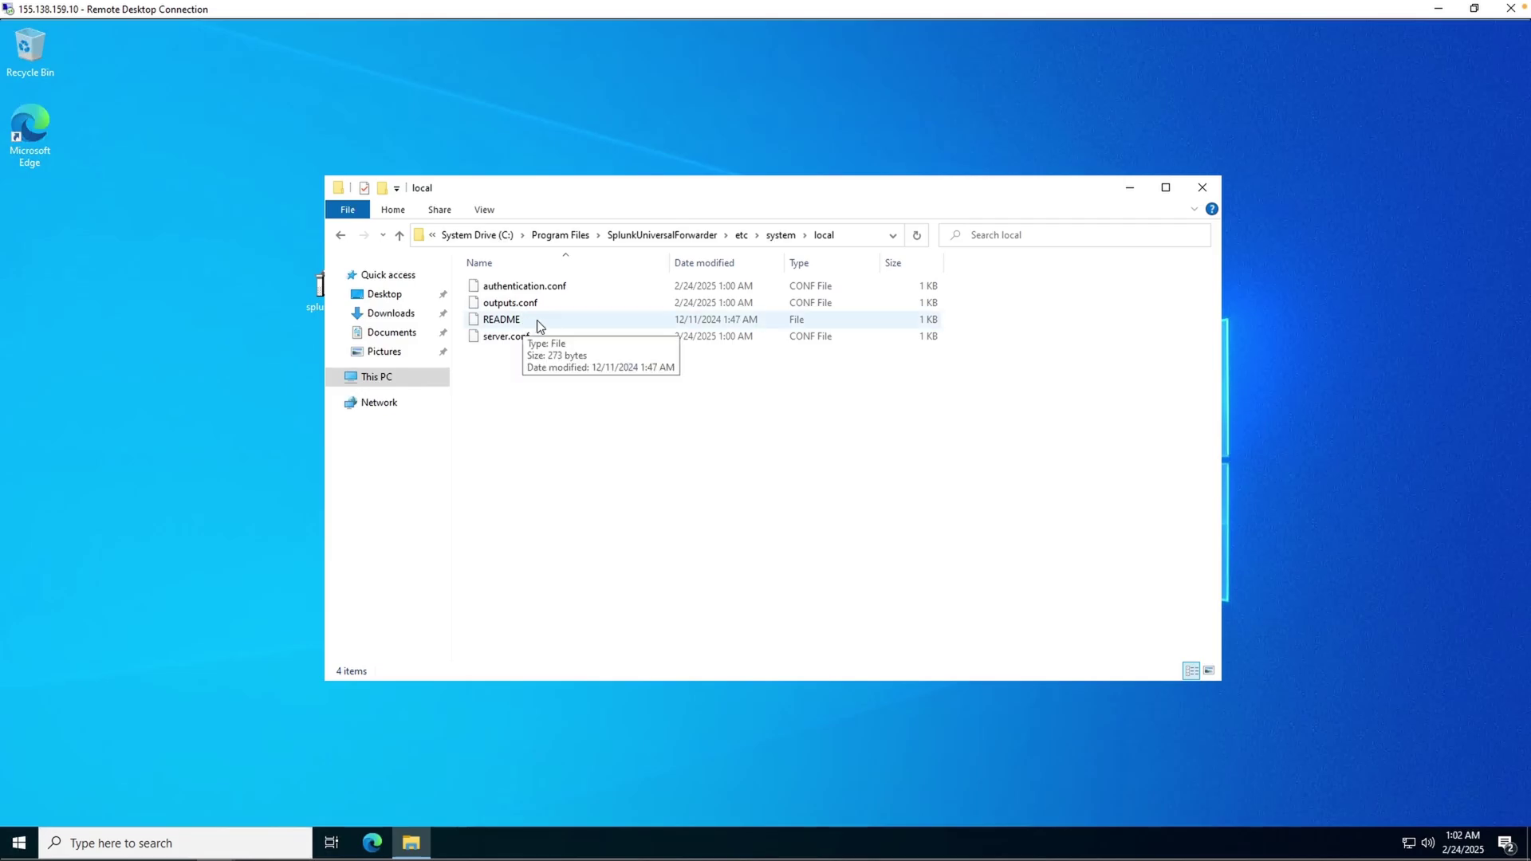
- Copy inputs.conf from the etc\system\default folder
left_click(781, 234)
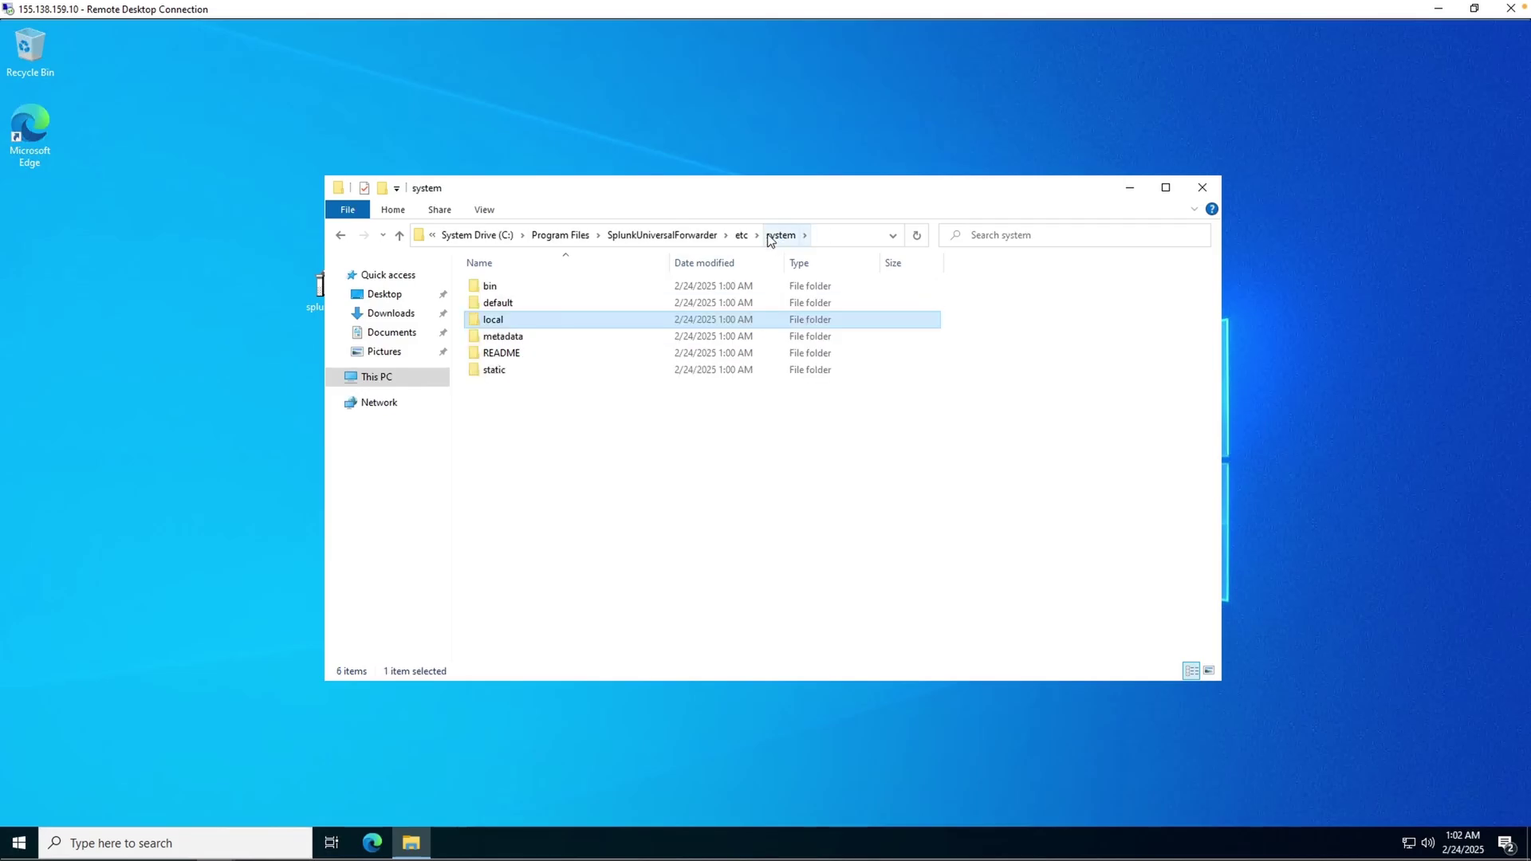
double_click(543, 301)
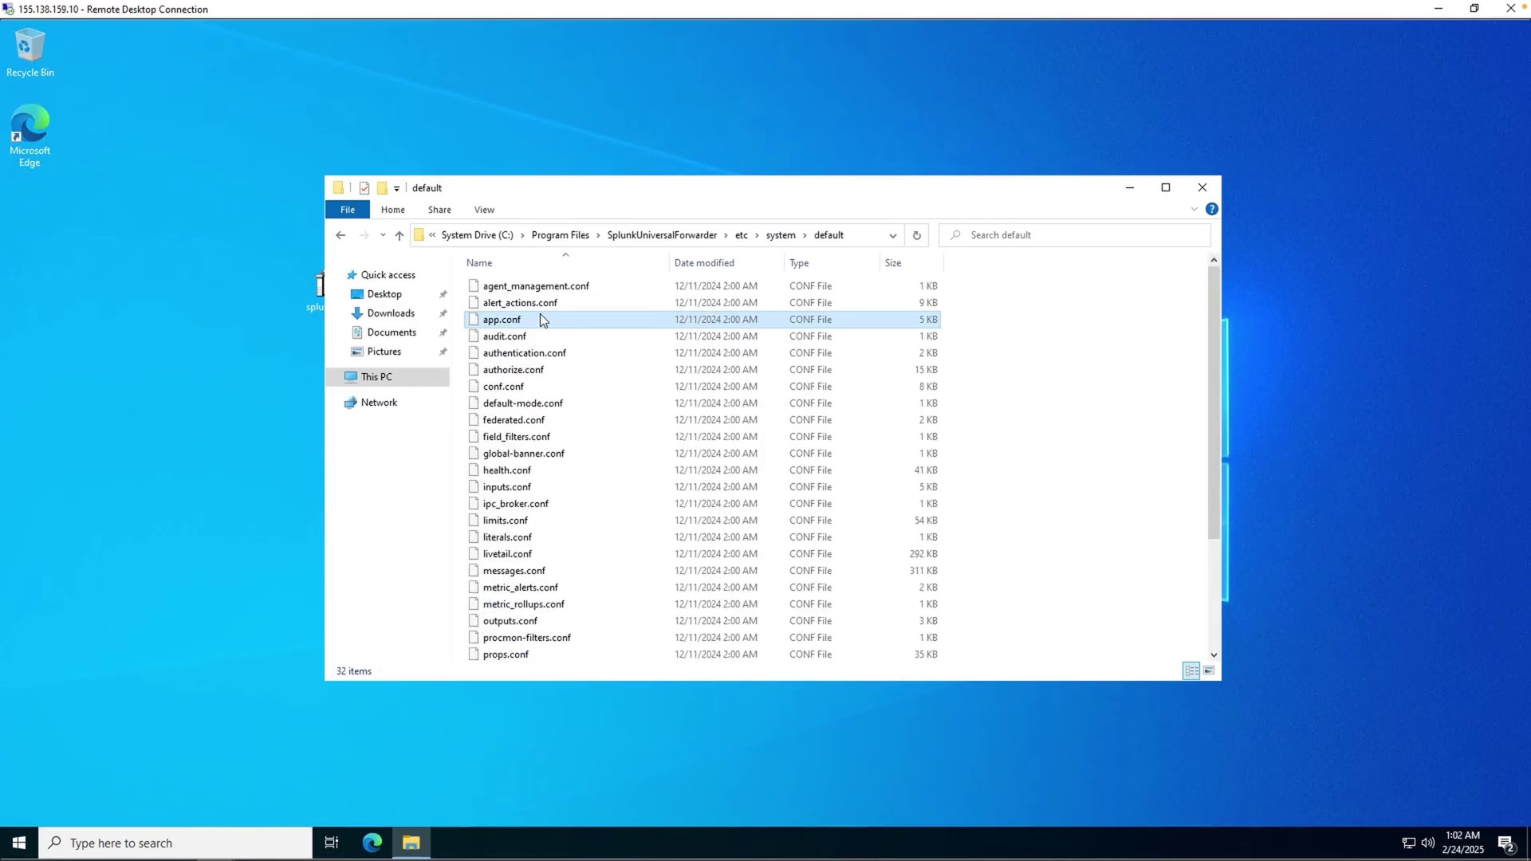
key("i")
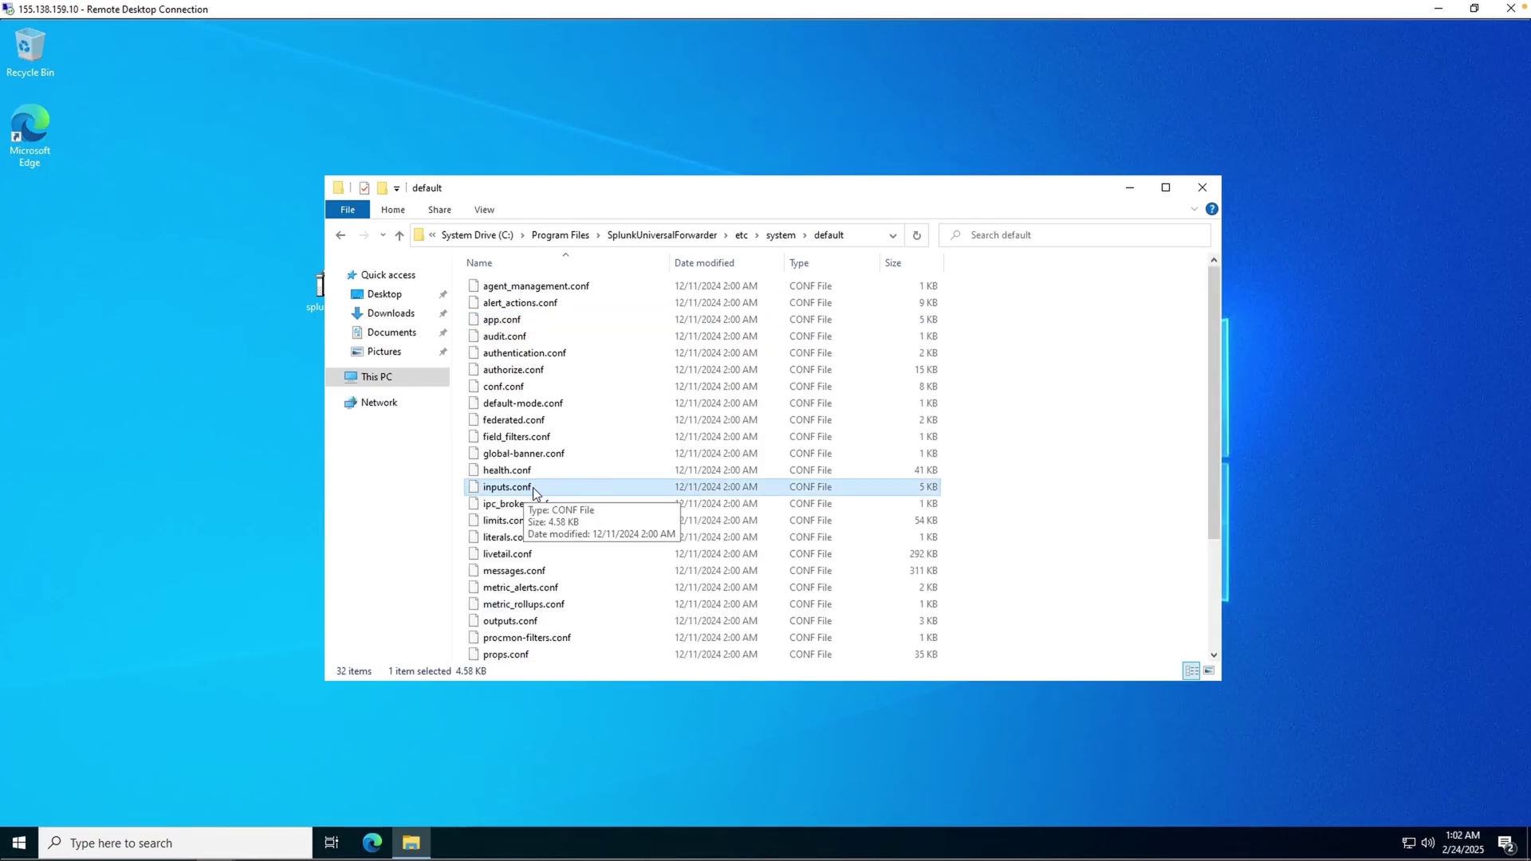
right_click(534, 493)
left_click(582, 599)
- Paste inputs.conf into etc\system\local, approving the copy with administrator credentials
key("alt+Up")
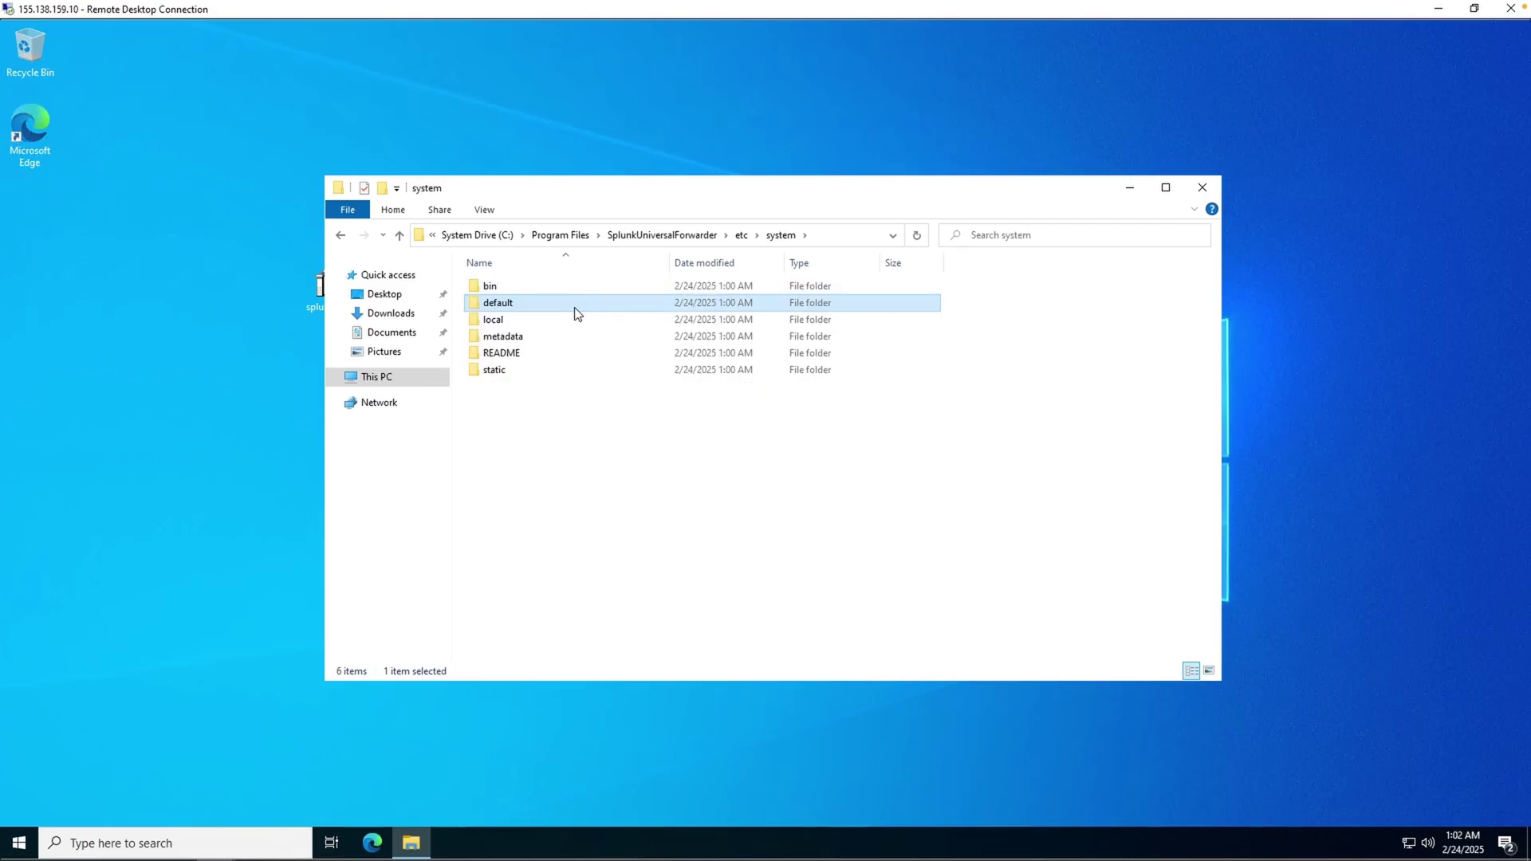
double_click(528, 321)
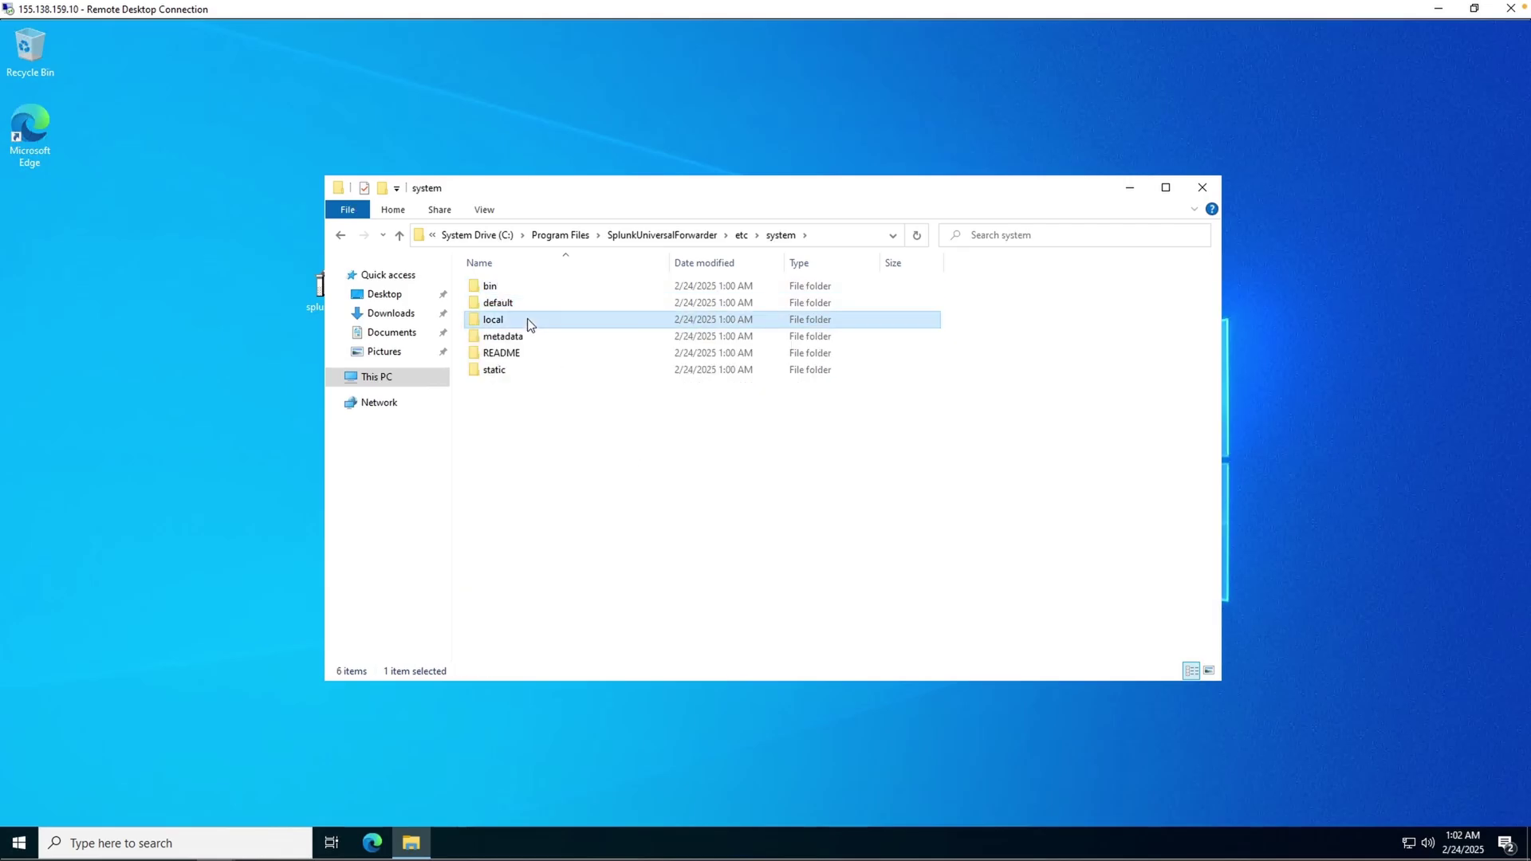
right_click(525, 444)
left_click(567, 551)
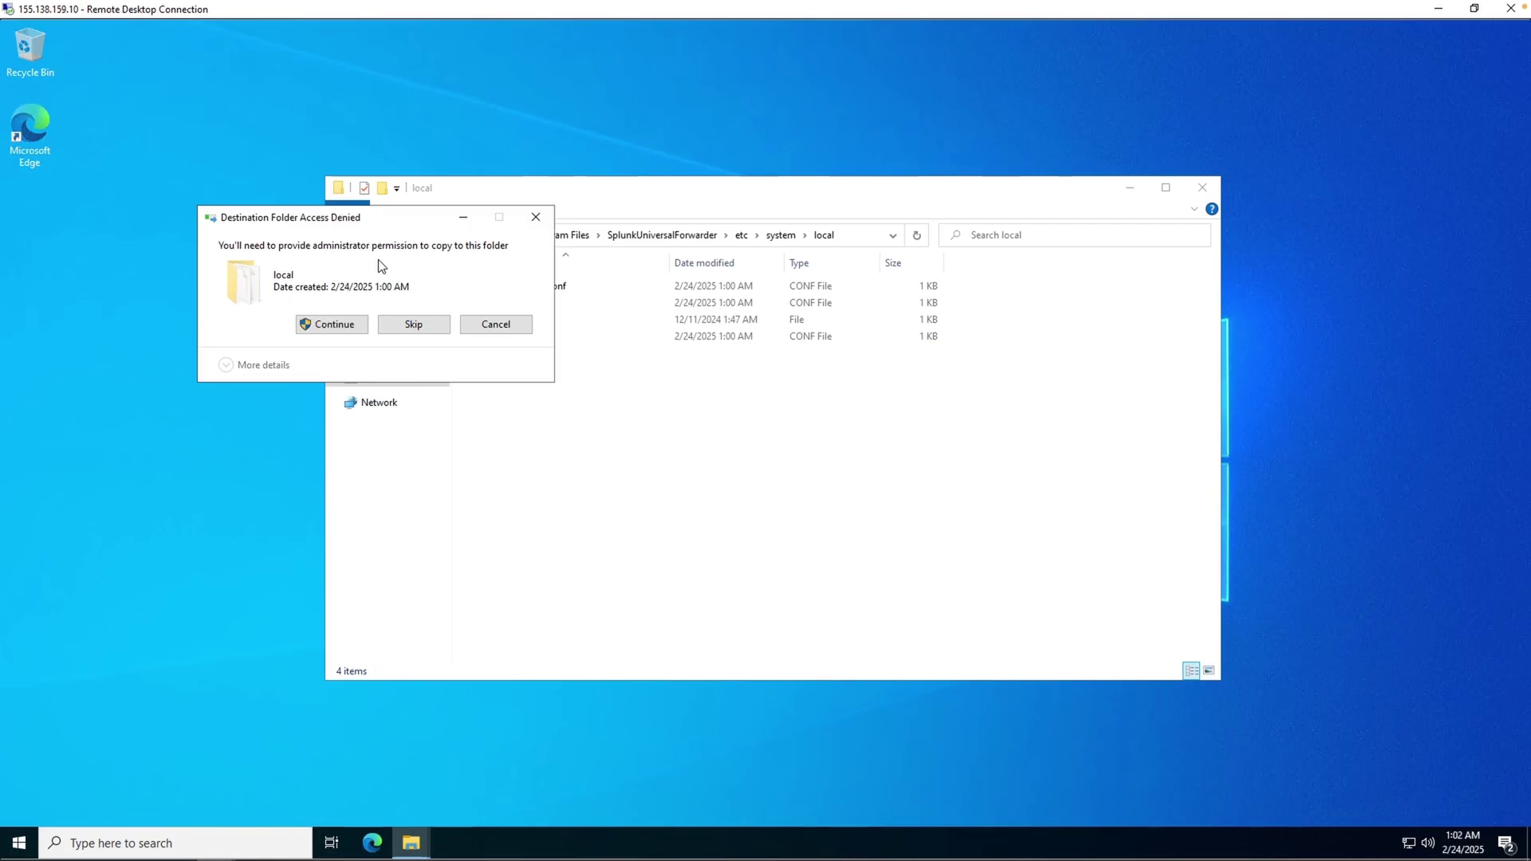
left_click(333, 325)
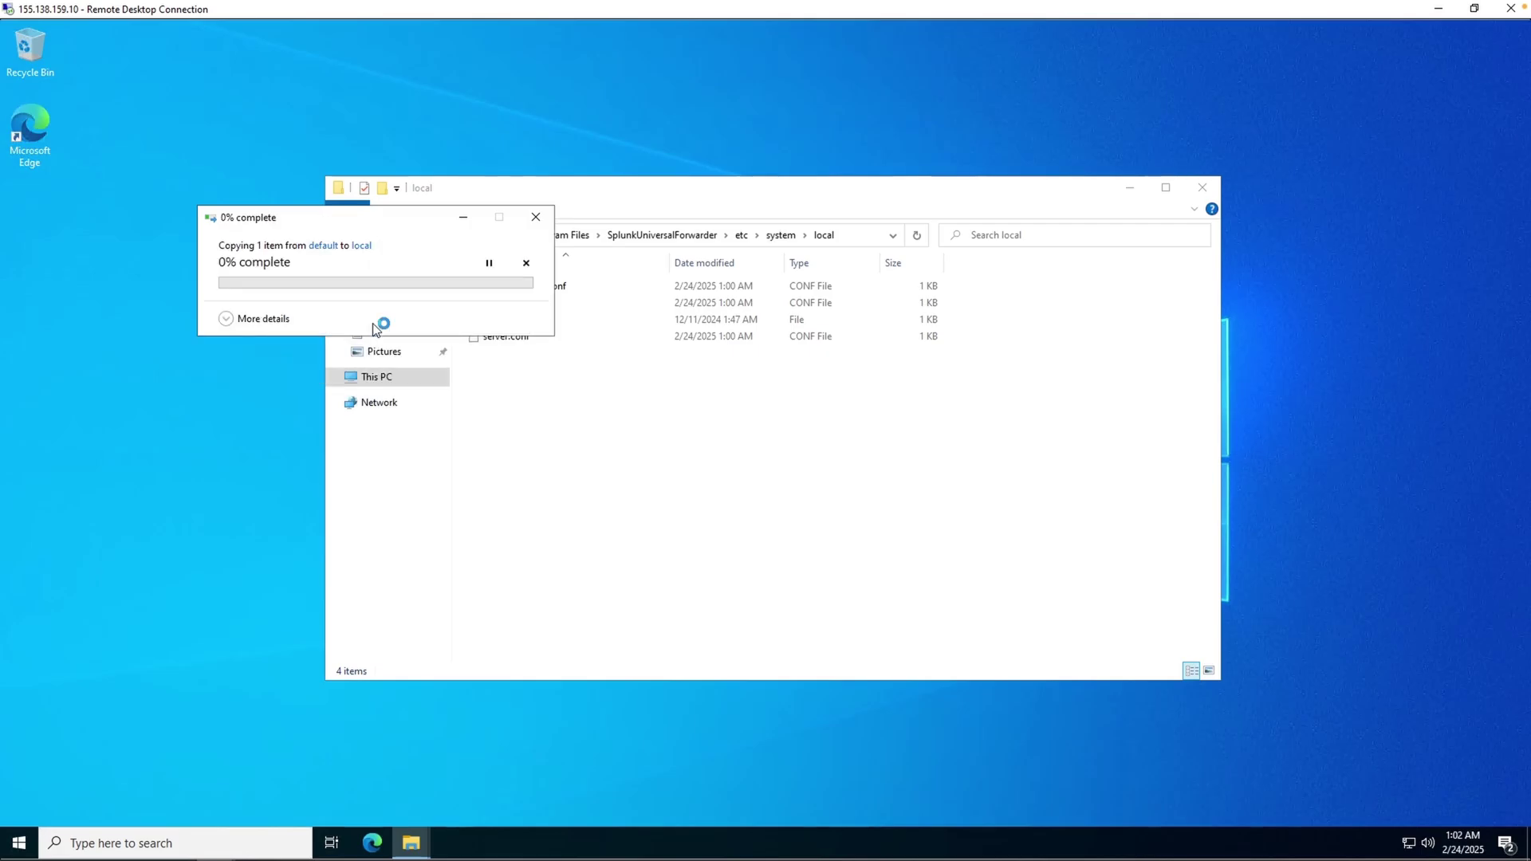
type("Administrator")
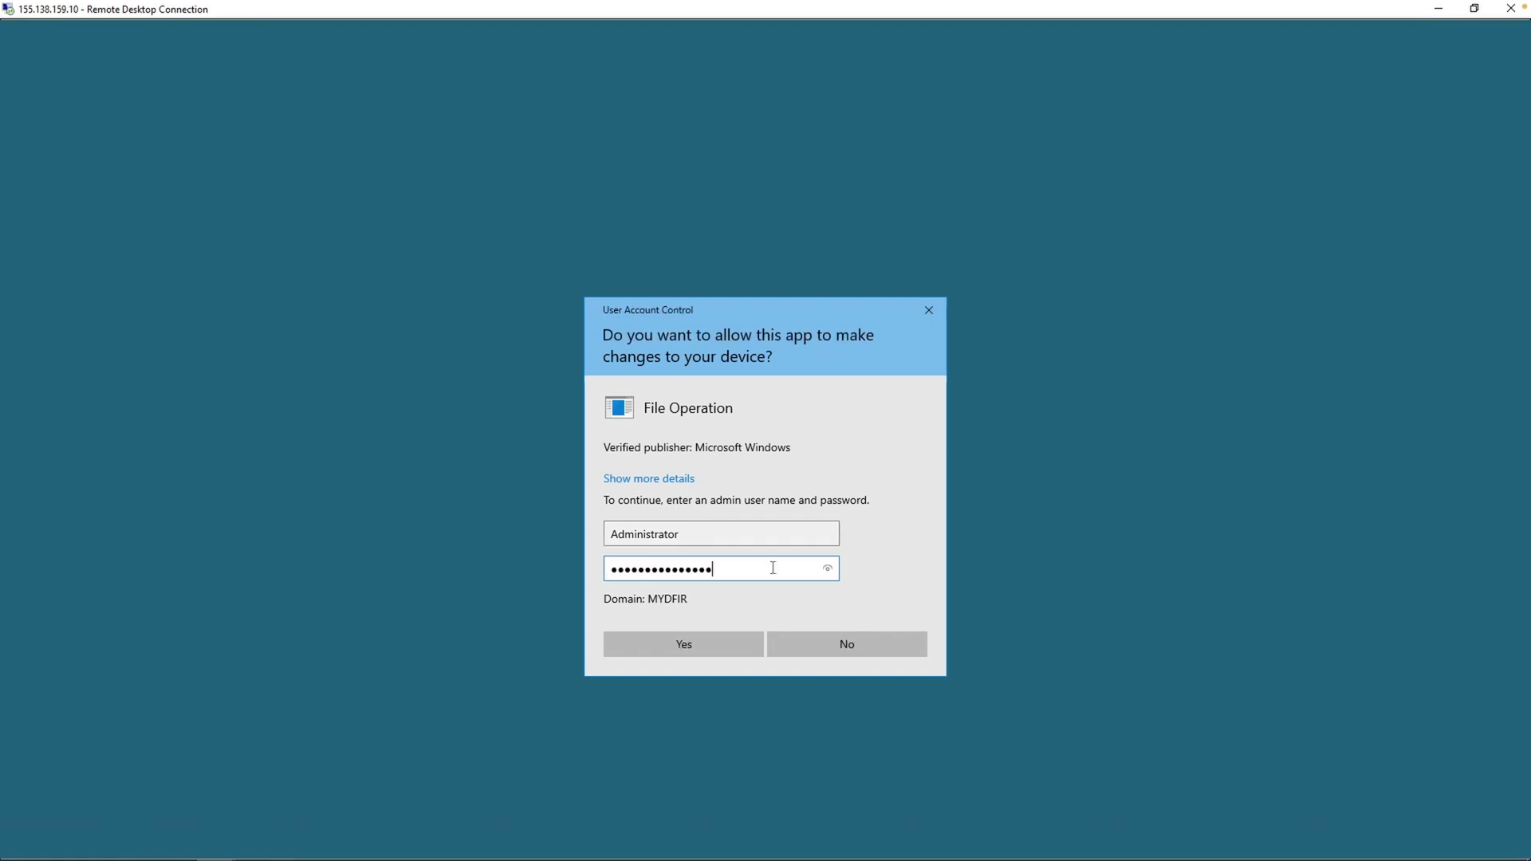
key("ctrl+v")
key("Return")
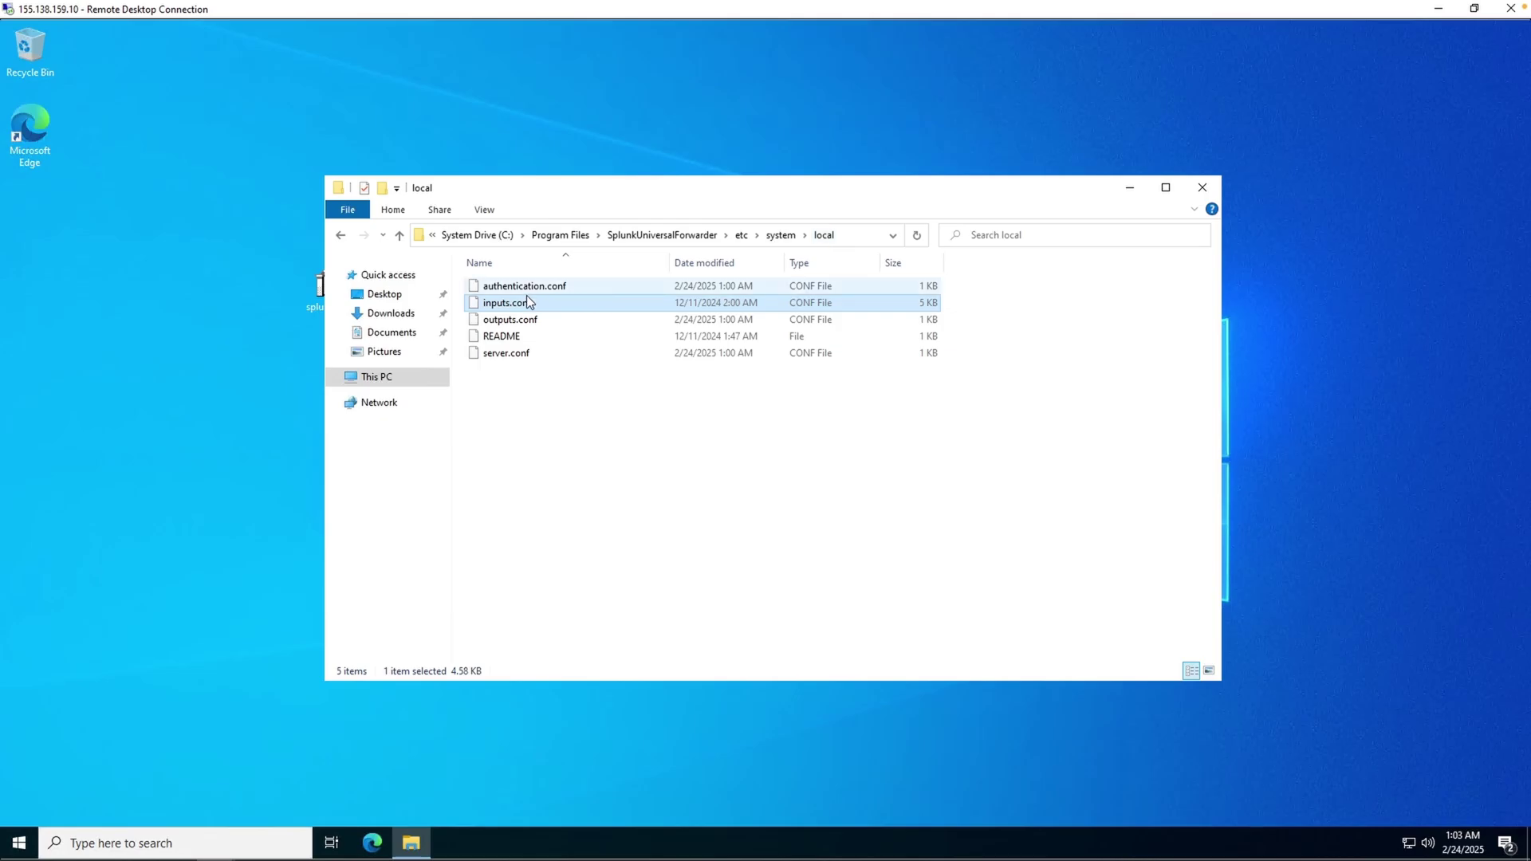
- Launch Notepad with administrator rights, entering the Administrator account credentials
left_click(22, 843)
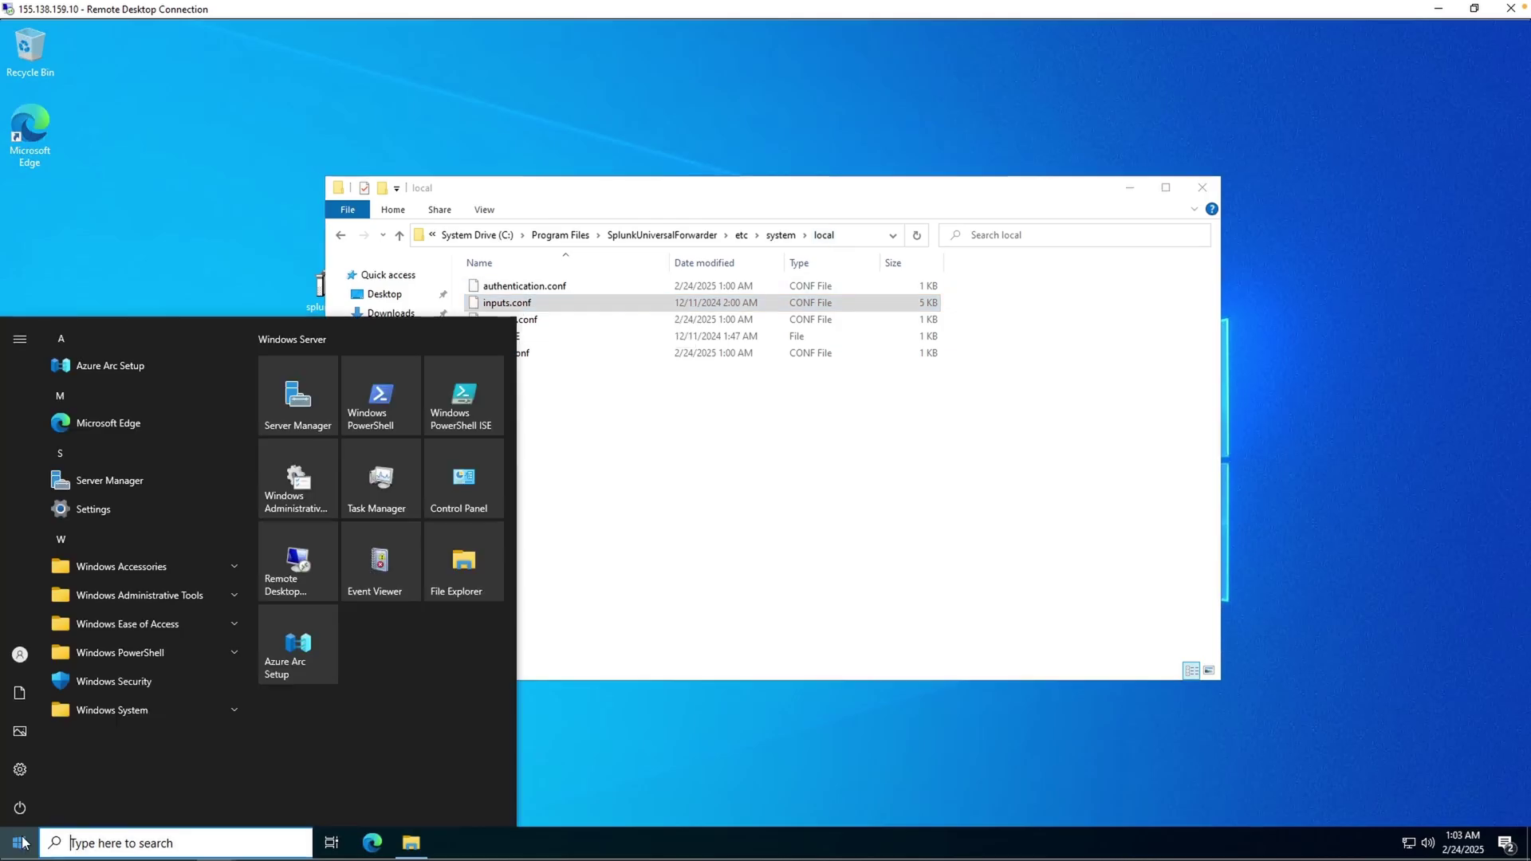
type("notepad")
right_click(189, 415)
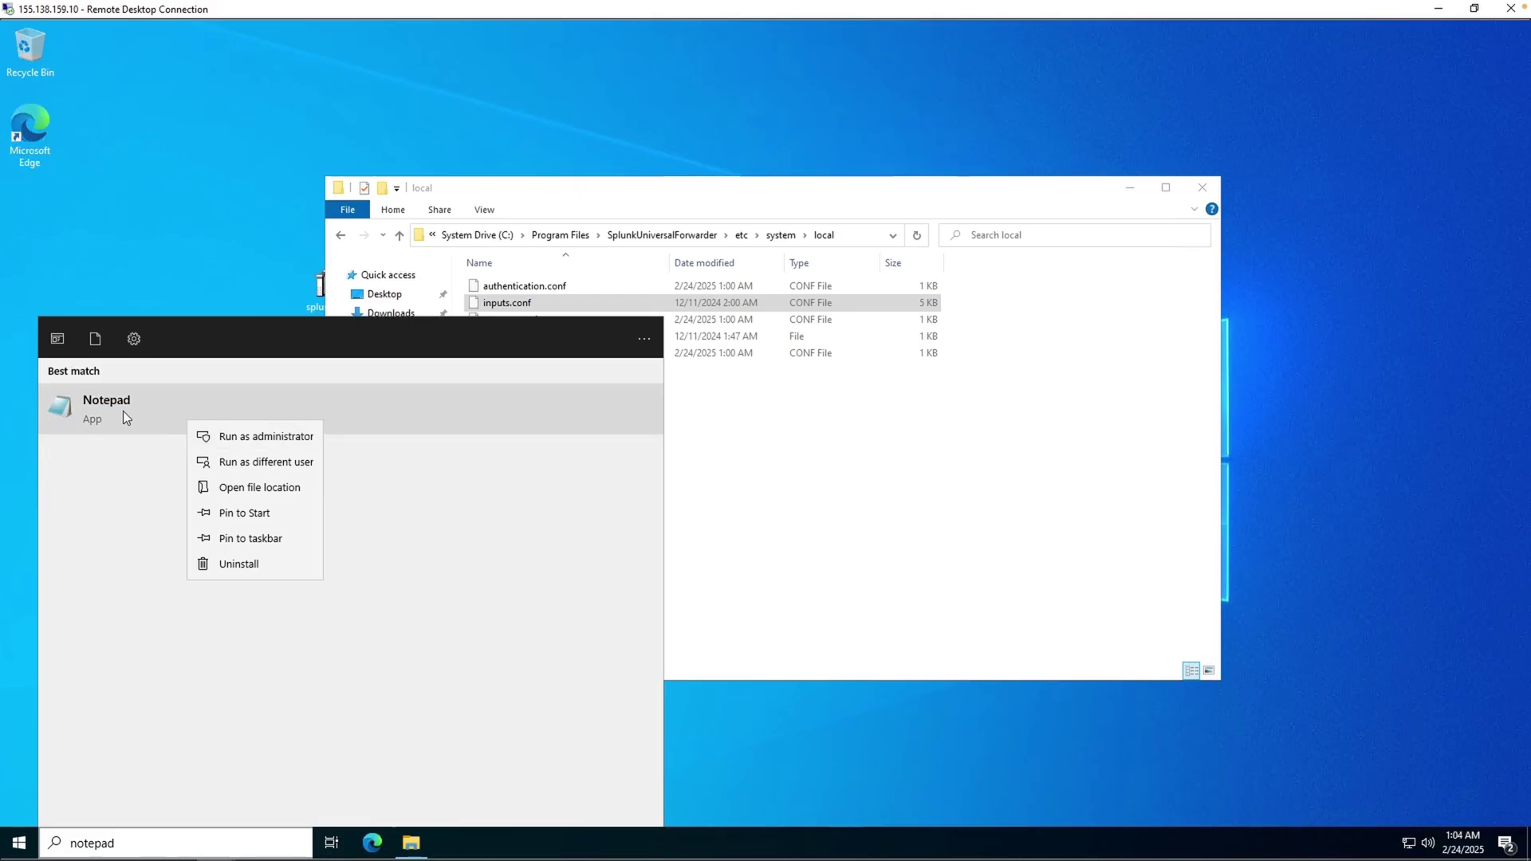
left_click(251, 438)
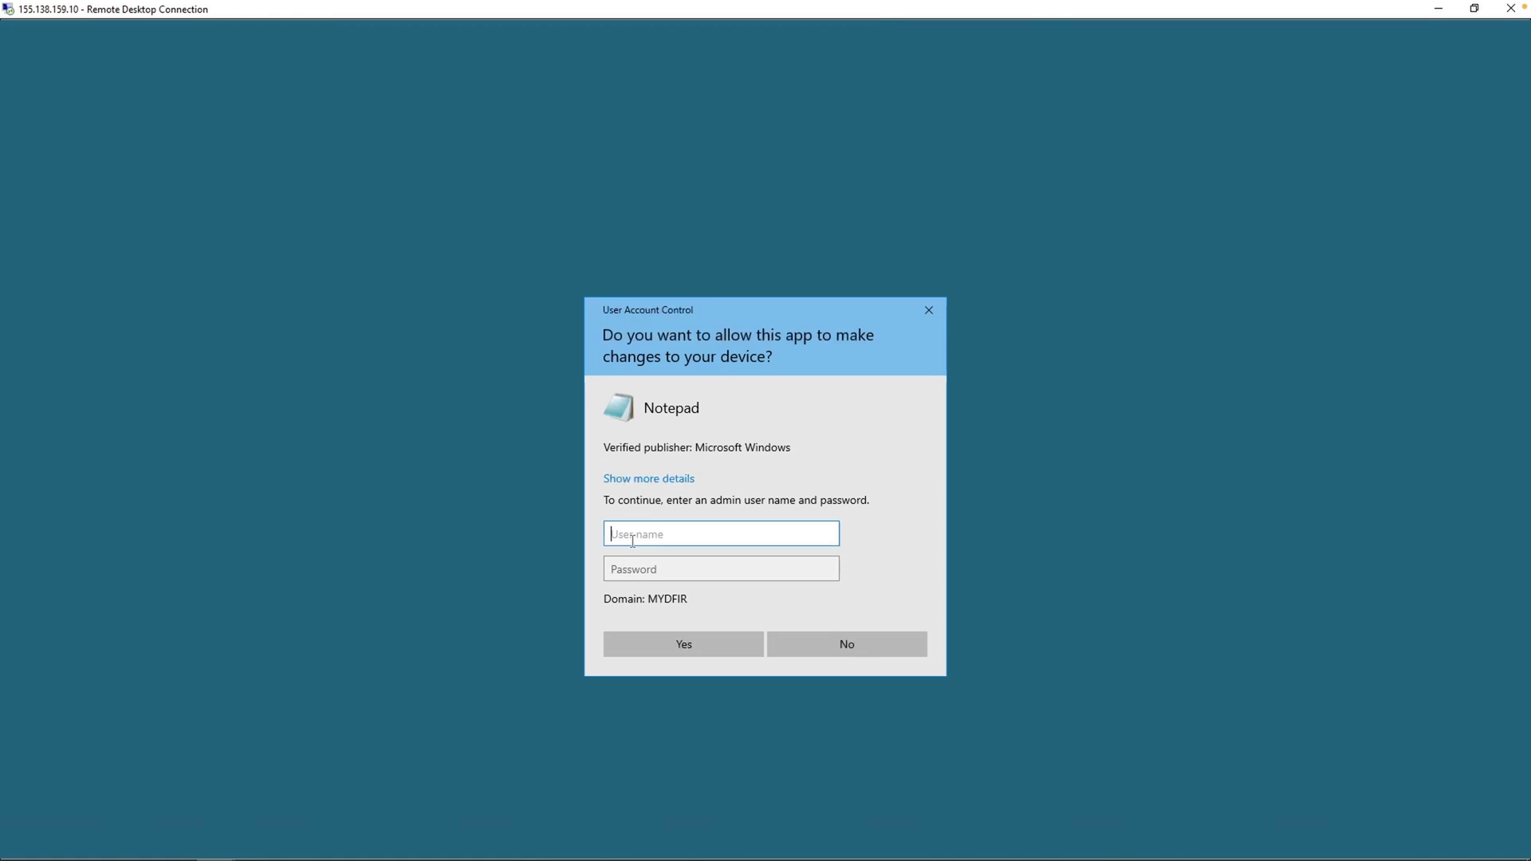
type("Administra")
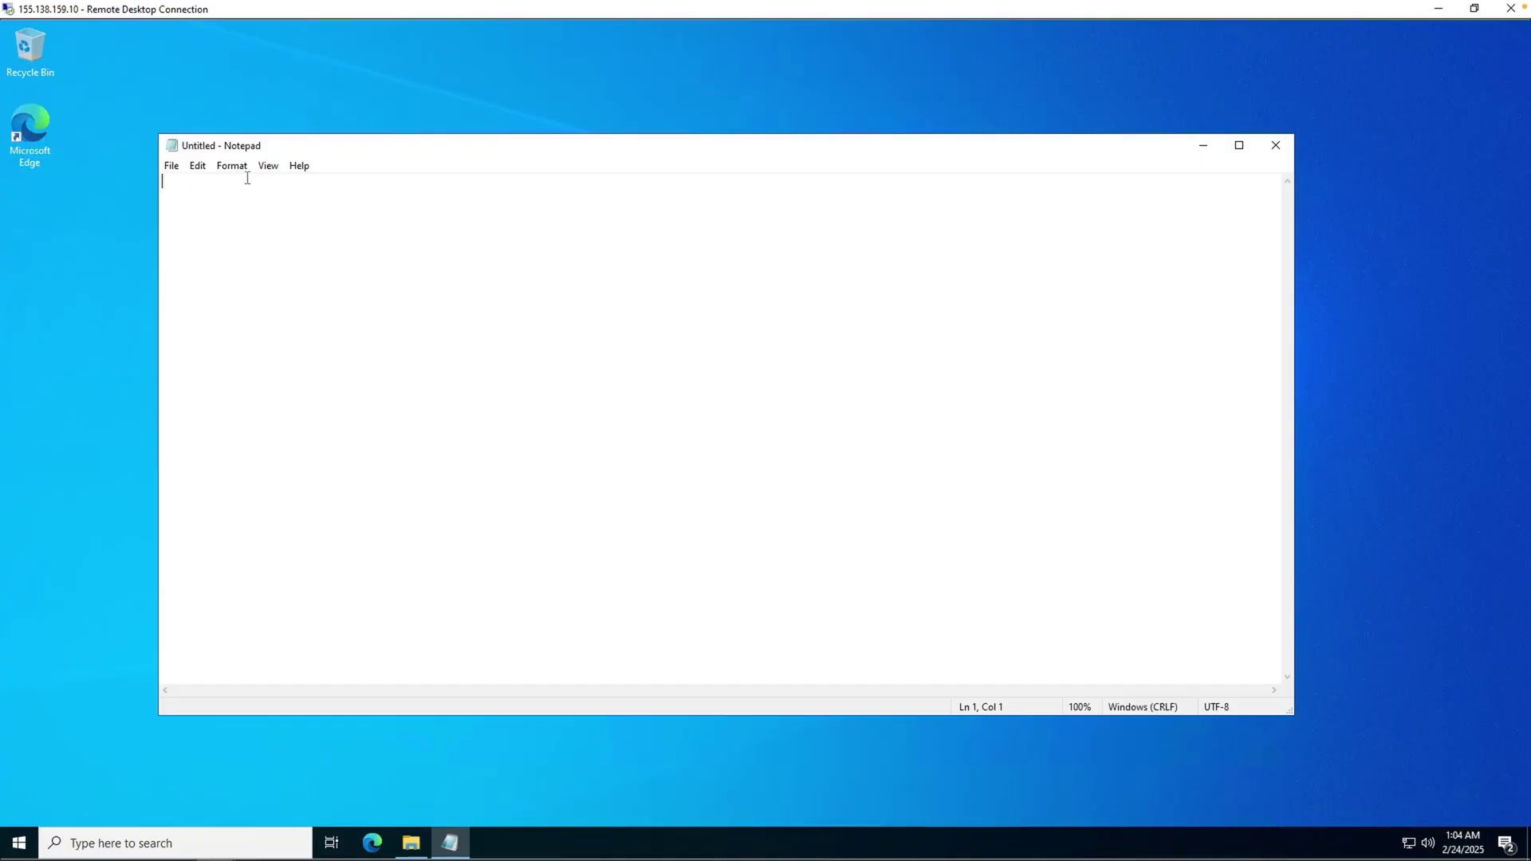
- Open inputs.conf from SplunkUniversalForwarder\etc\system\local using the All Files filter
left_click(172, 165)
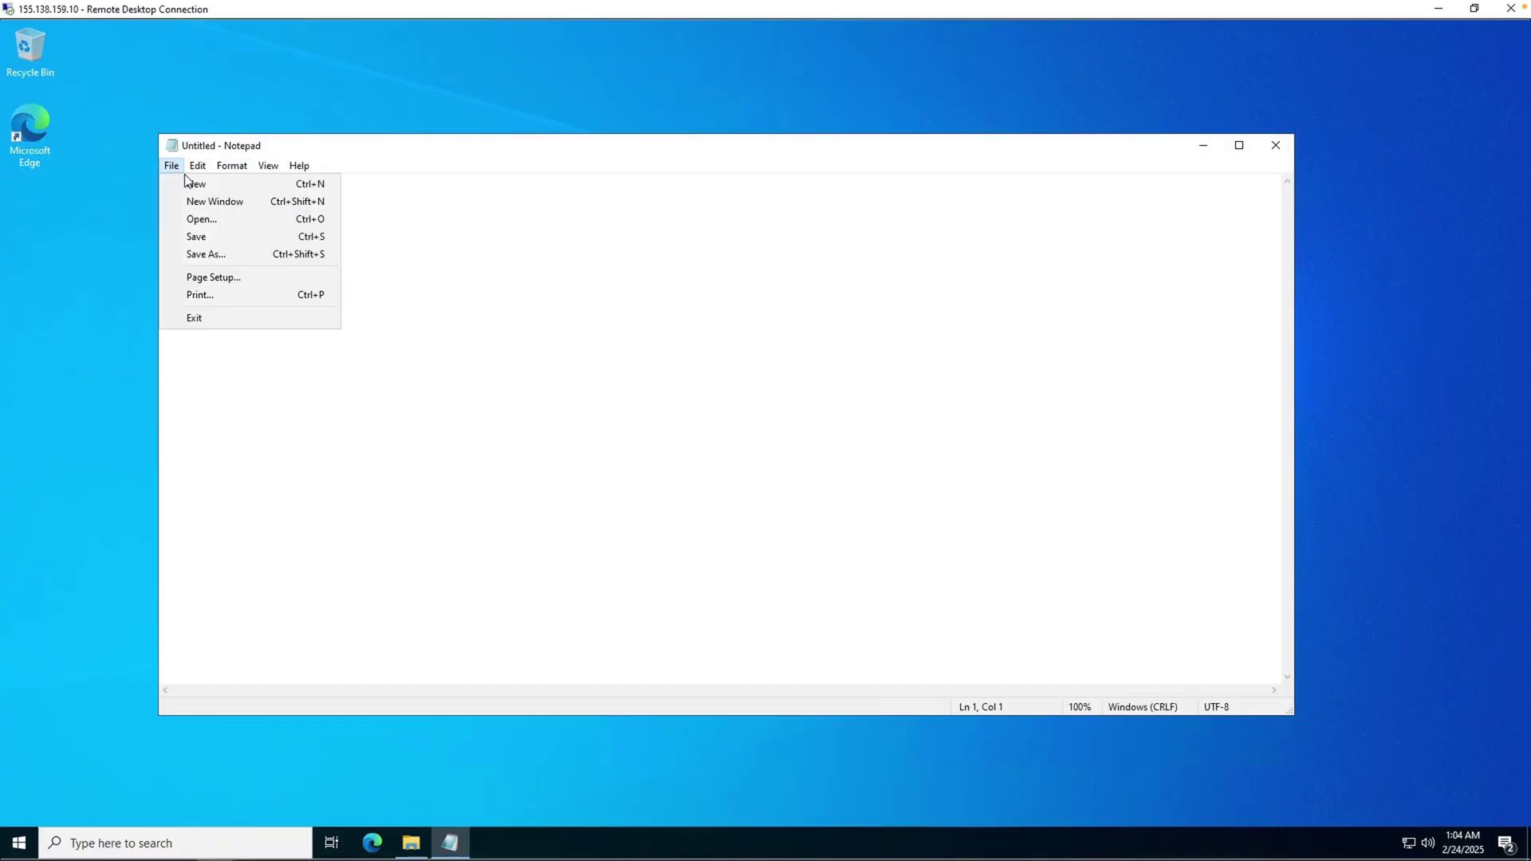
left_click(231, 222)
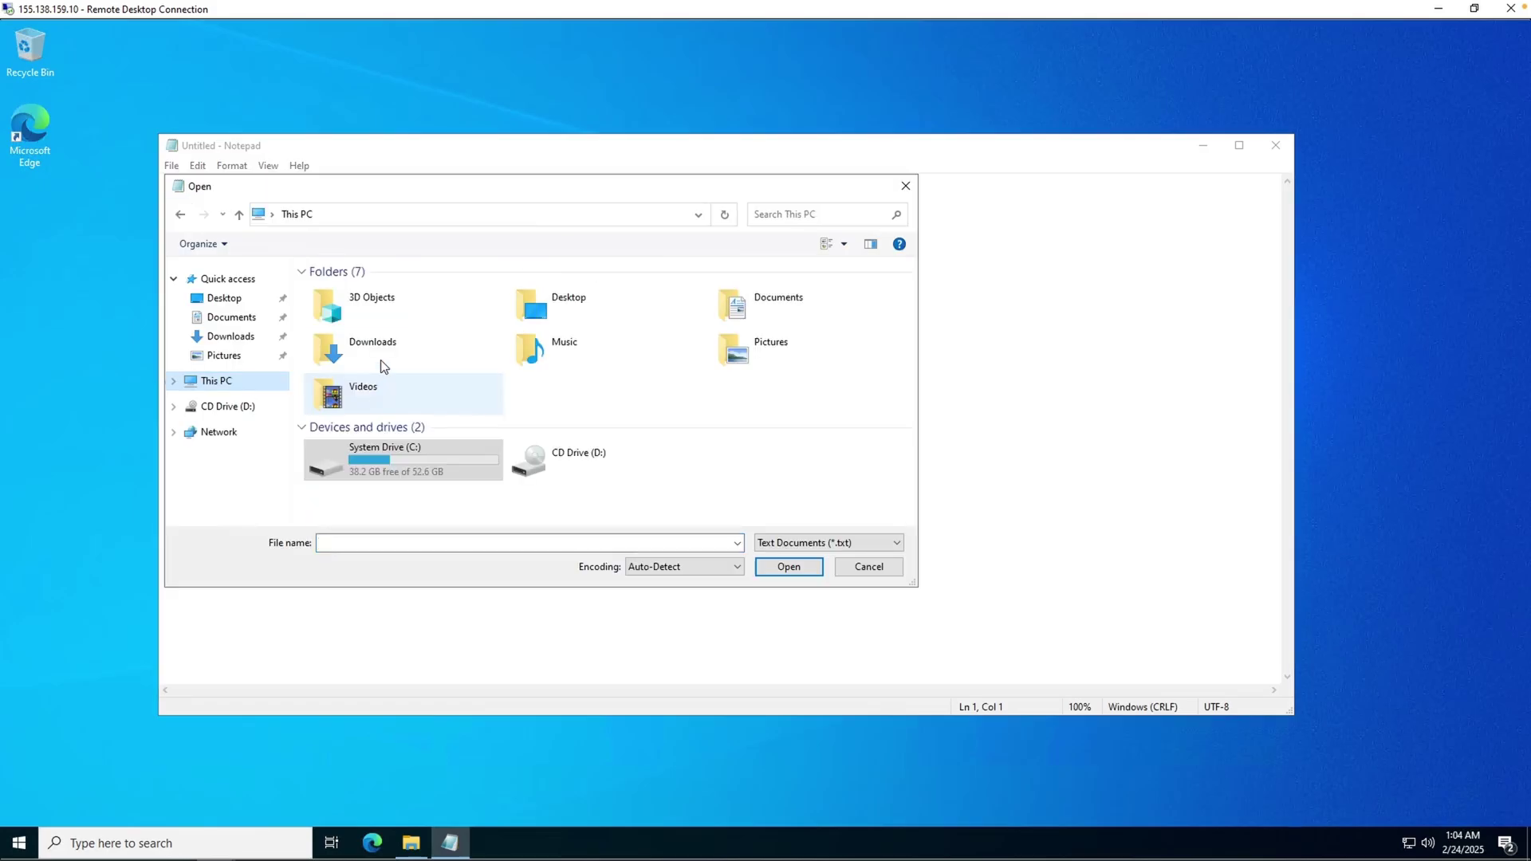
double_click(381, 451)
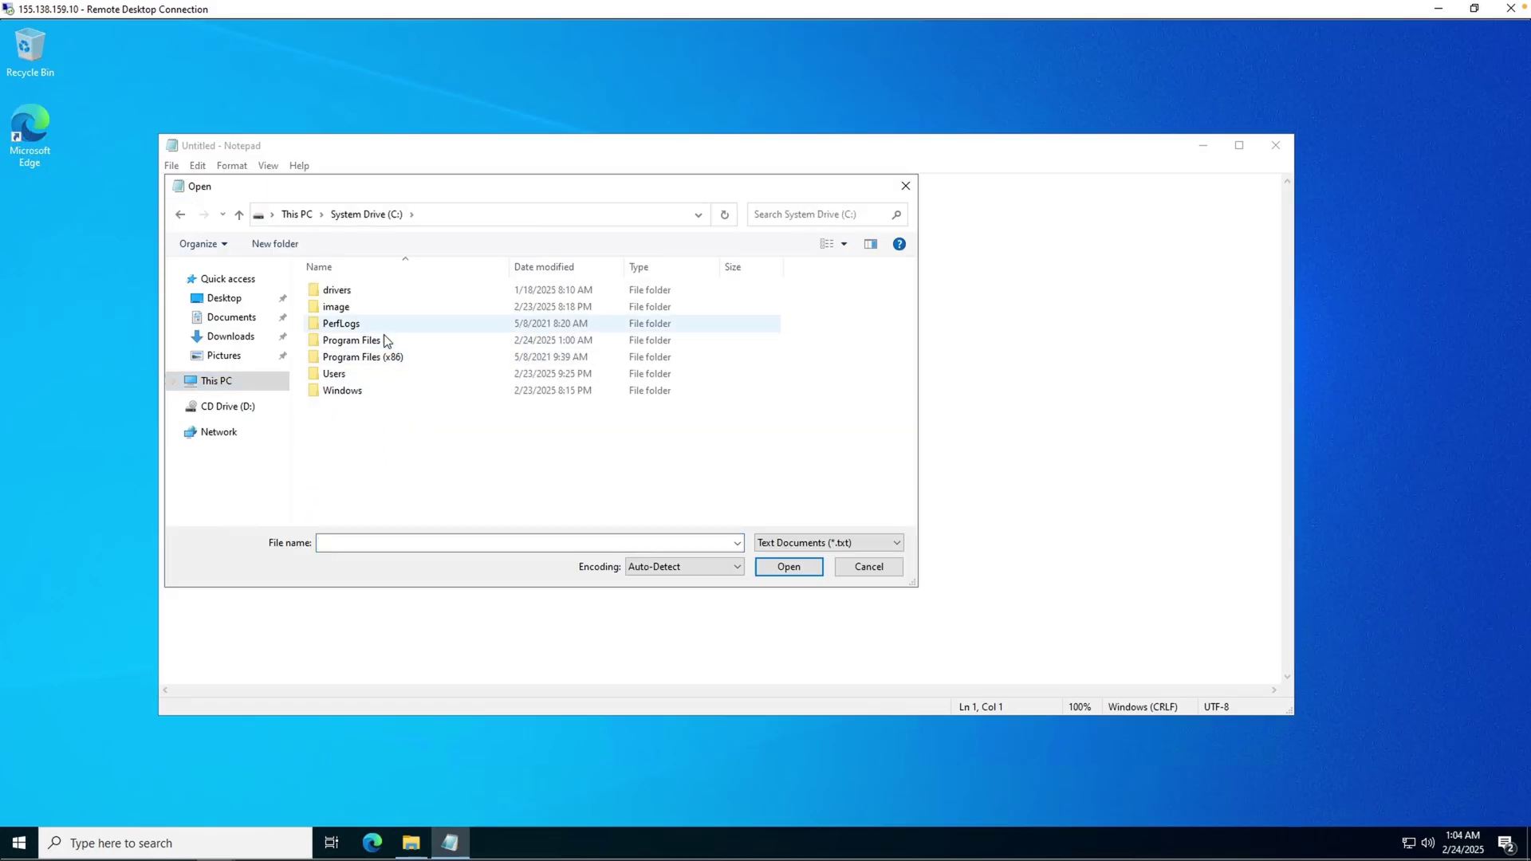
double_click(386, 340)
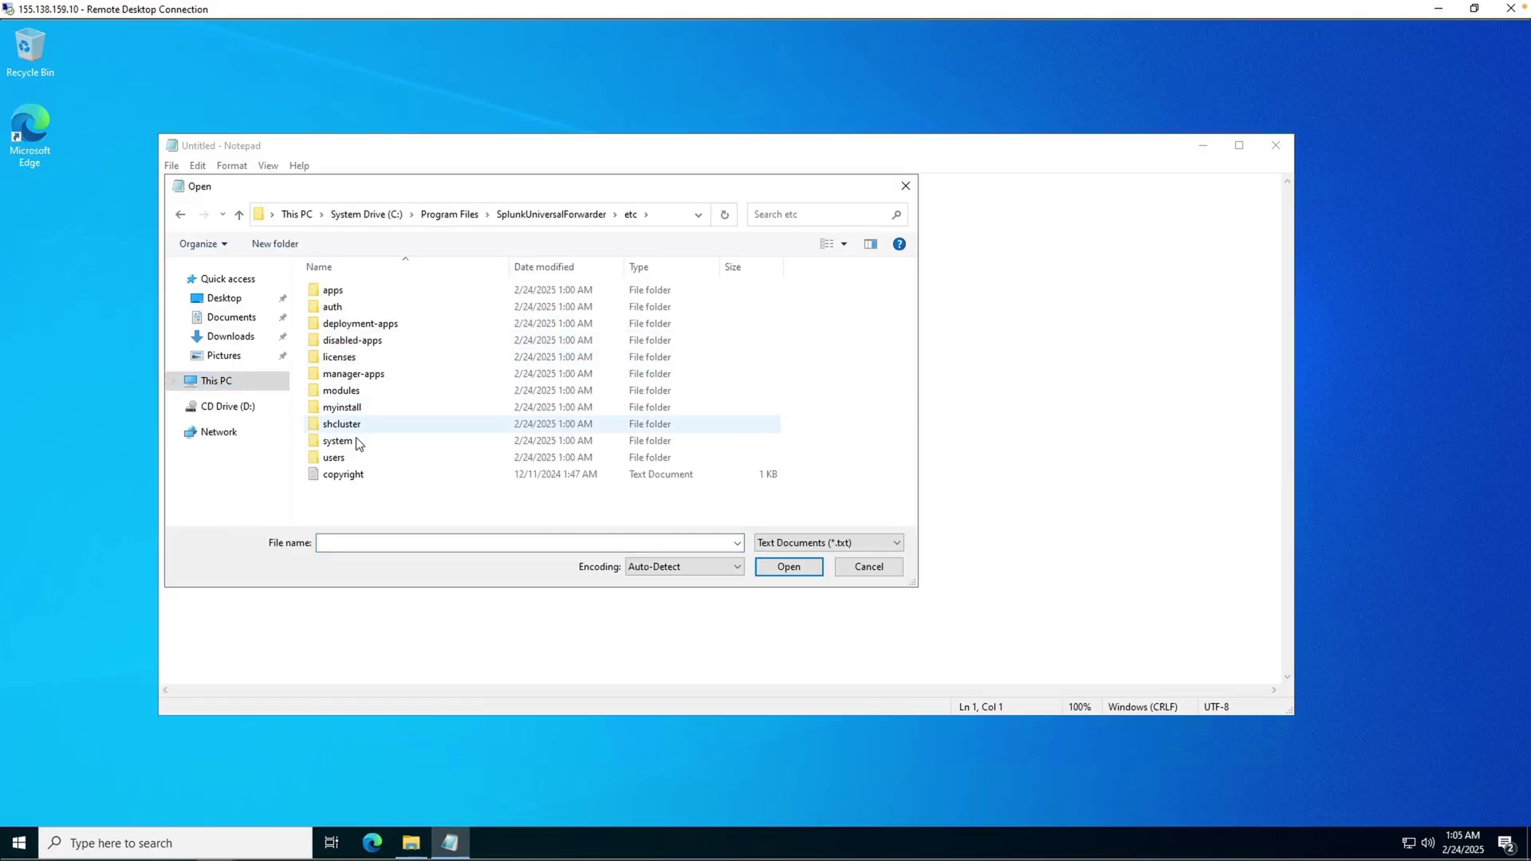
double_click(355, 443)
double_click(361, 323)
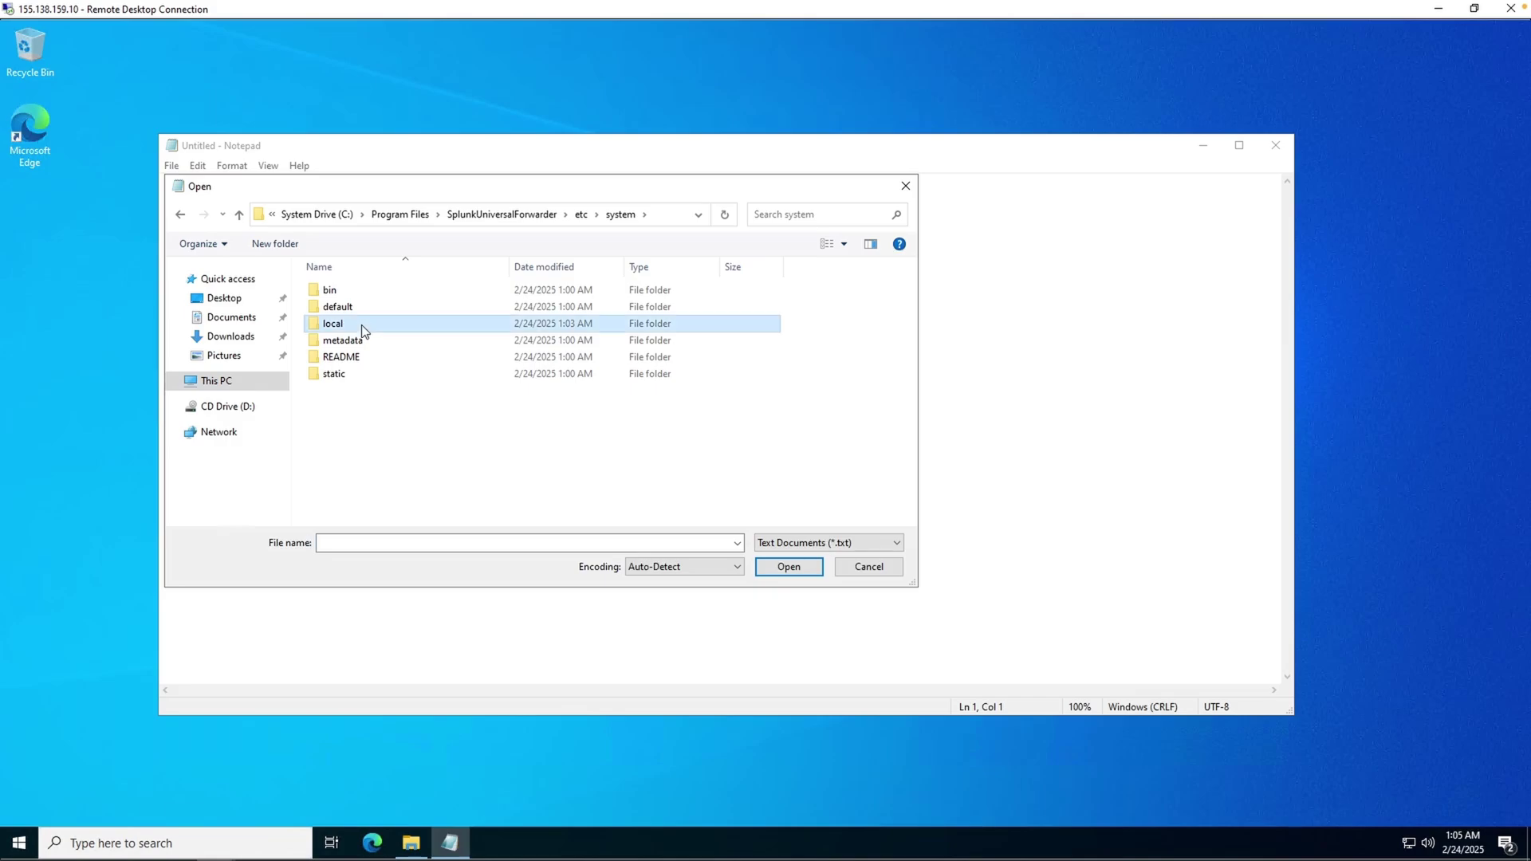
left_click(886, 545)
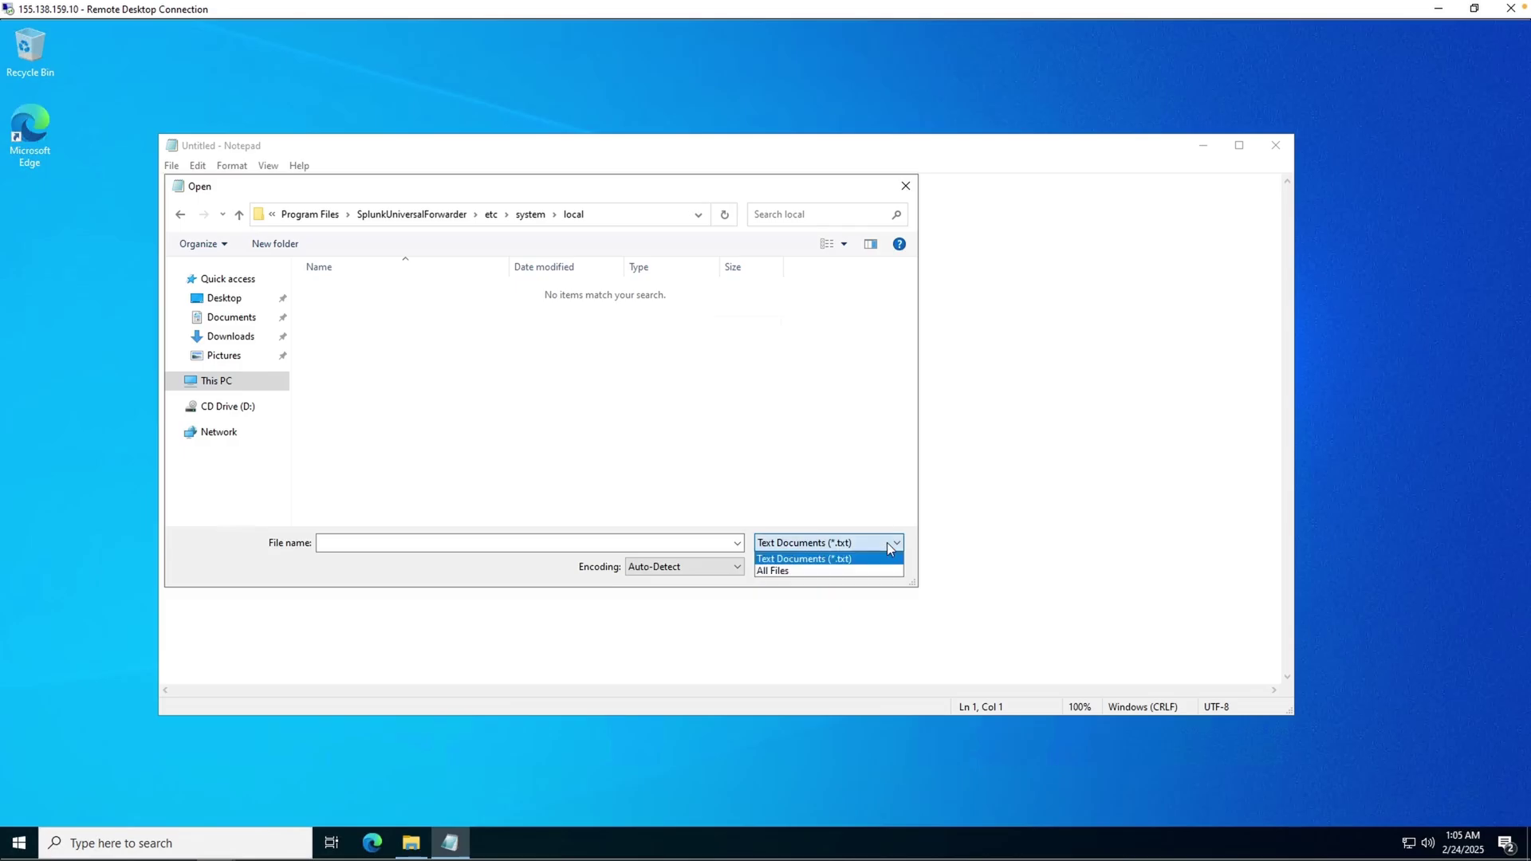
left_click(787, 571)
left_click(414, 307)
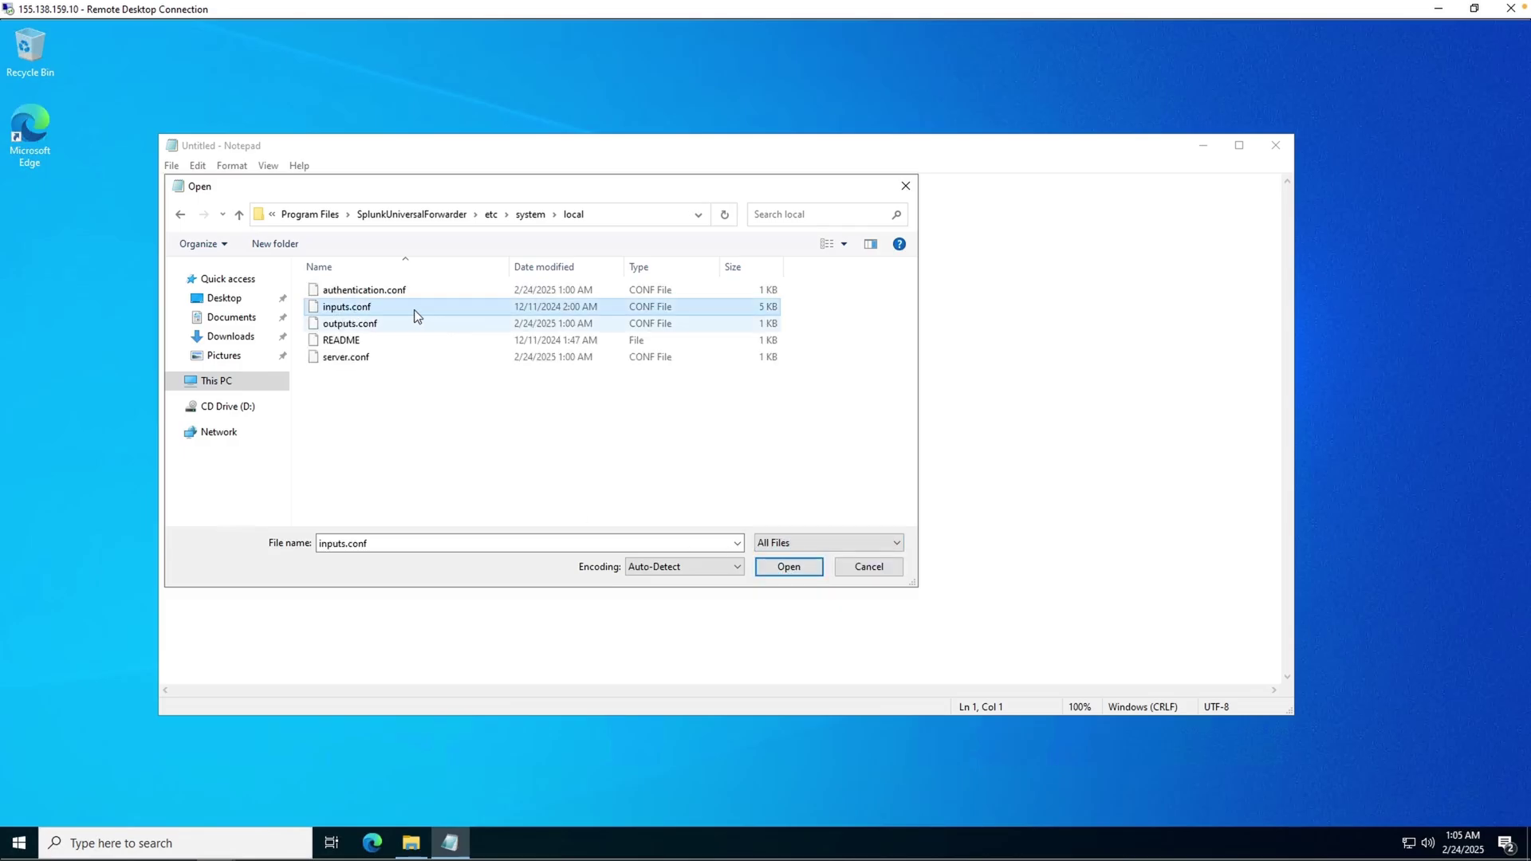
left_click(794, 572)
left_click_drag(1287, 204, 1300, 638)
- Add a [WinEventLog://Security] stanza header on a new line at the end of inputs.conf
left_click(256, 669)
key("Return")
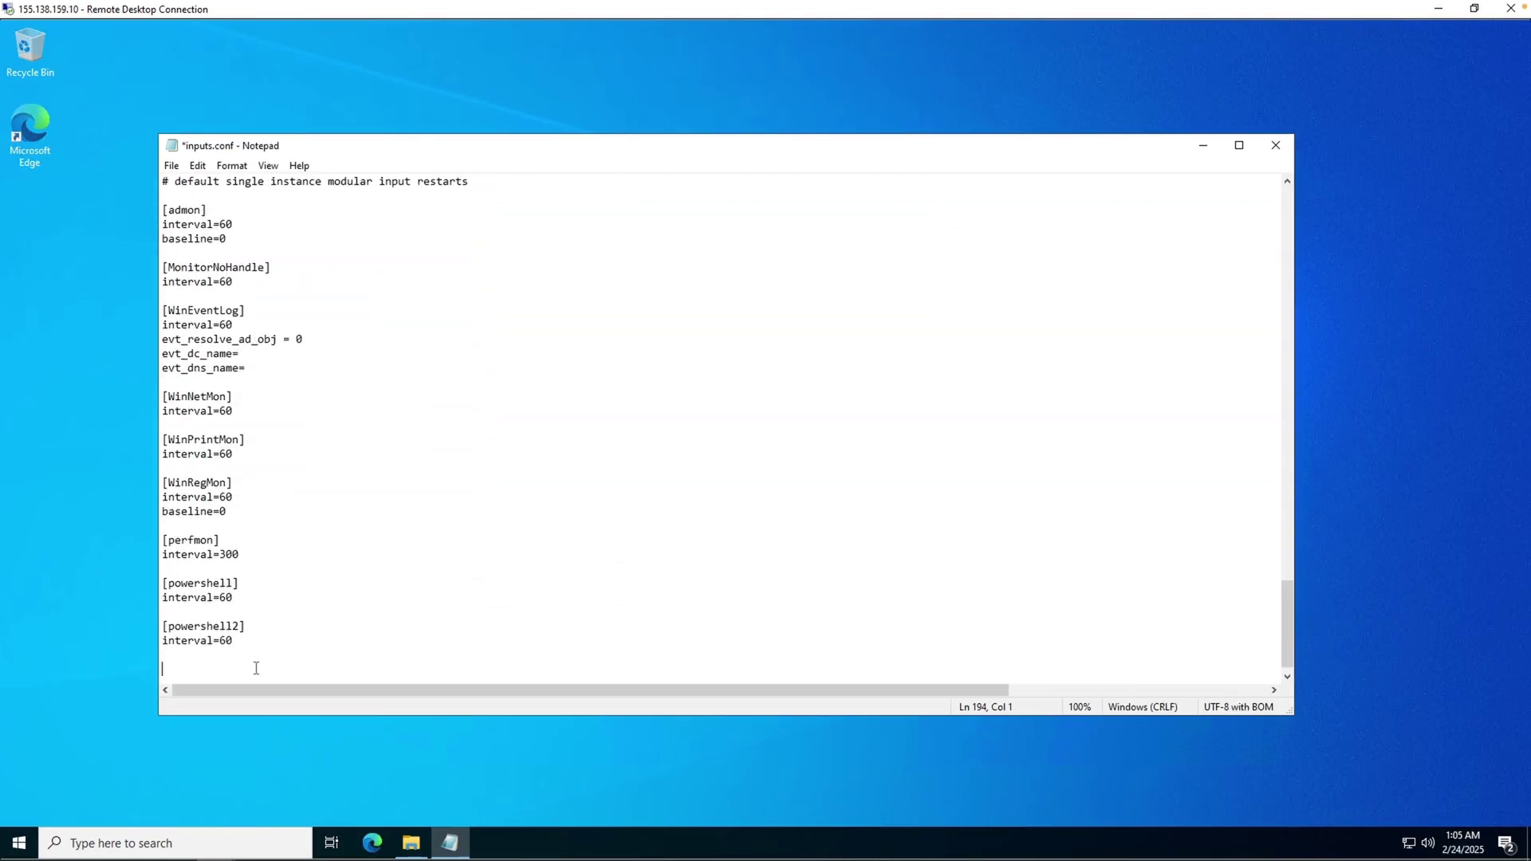
type("[WinEventLog://Security]")
key("ctrl+plus")
key("ctrl+plus")
key("ctrl+plus")
left_click_drag(391, 642, 165, 647)
left_click(465, 658)
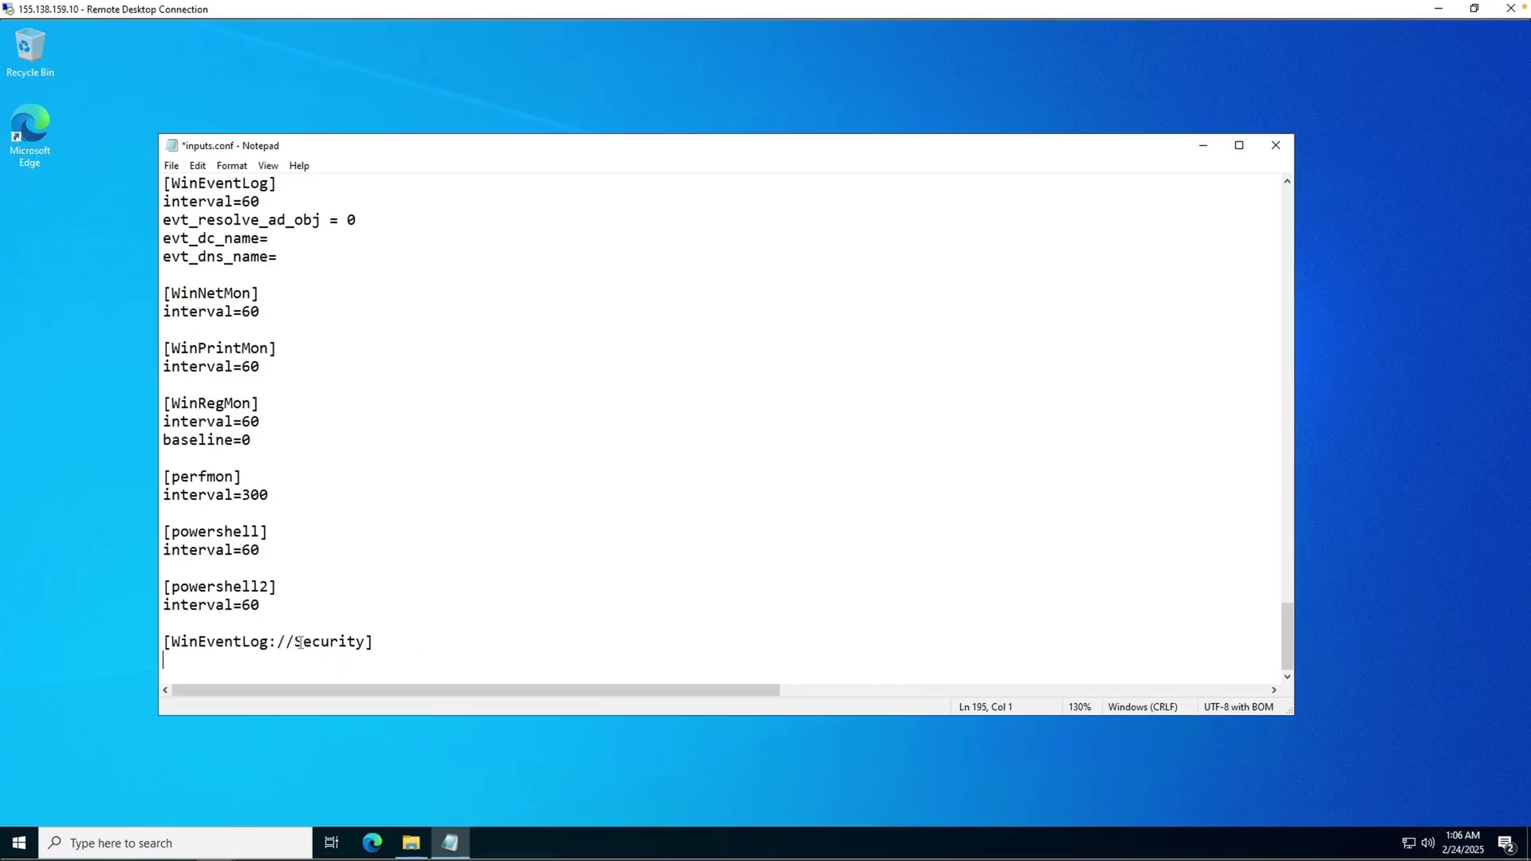
left_click_drag(293, 642, 365, 640)
left_click(410, 649)
- Add index = mydfir-ad and disabled = false under the header and save the file
key("Down")
type("index = mydfir-a")
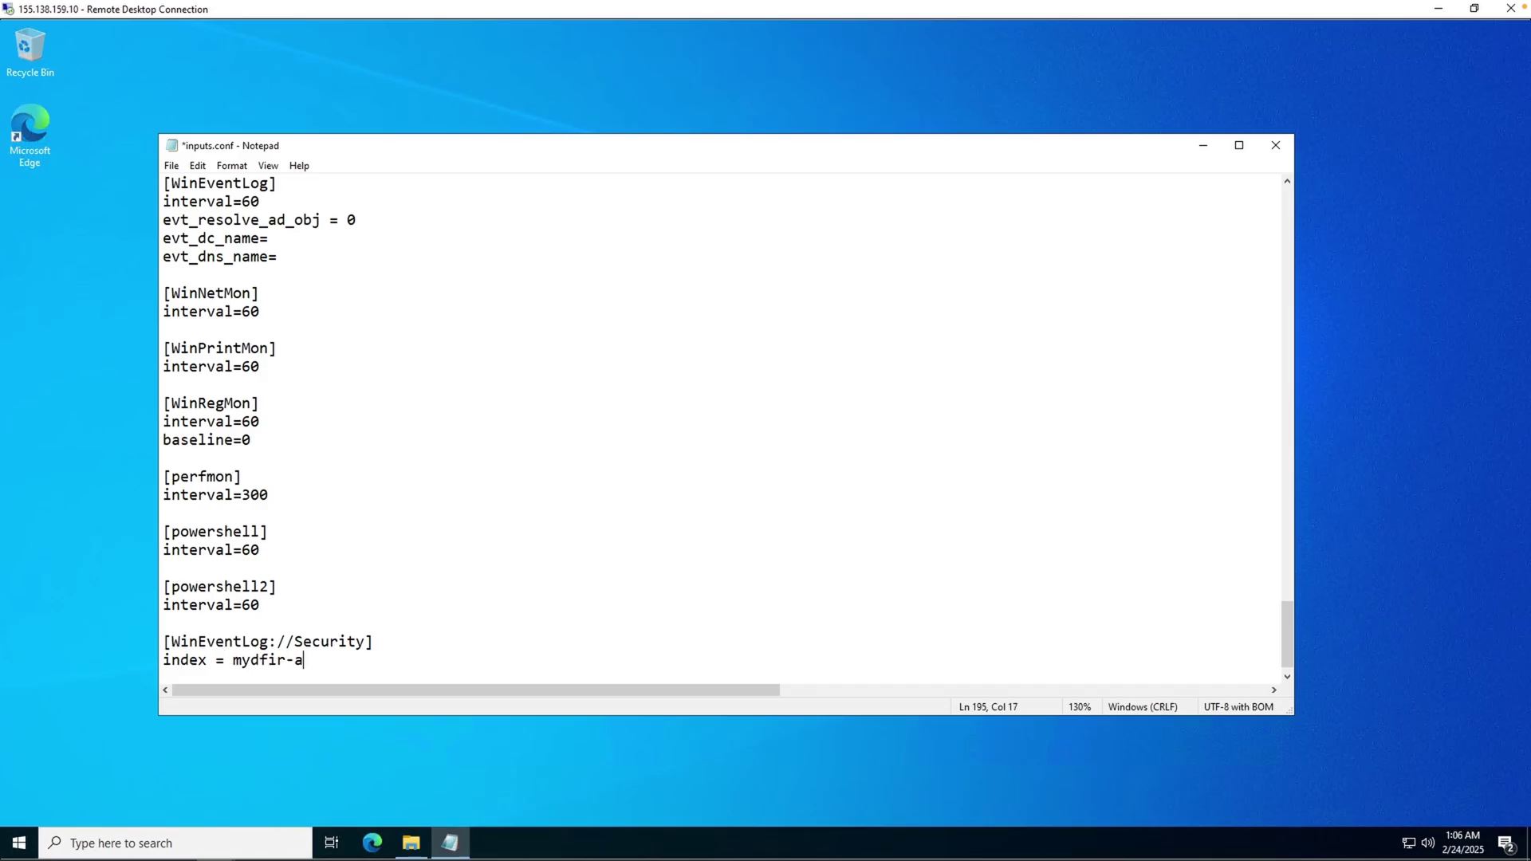
type("d")
key("Return")
type("disabled =")
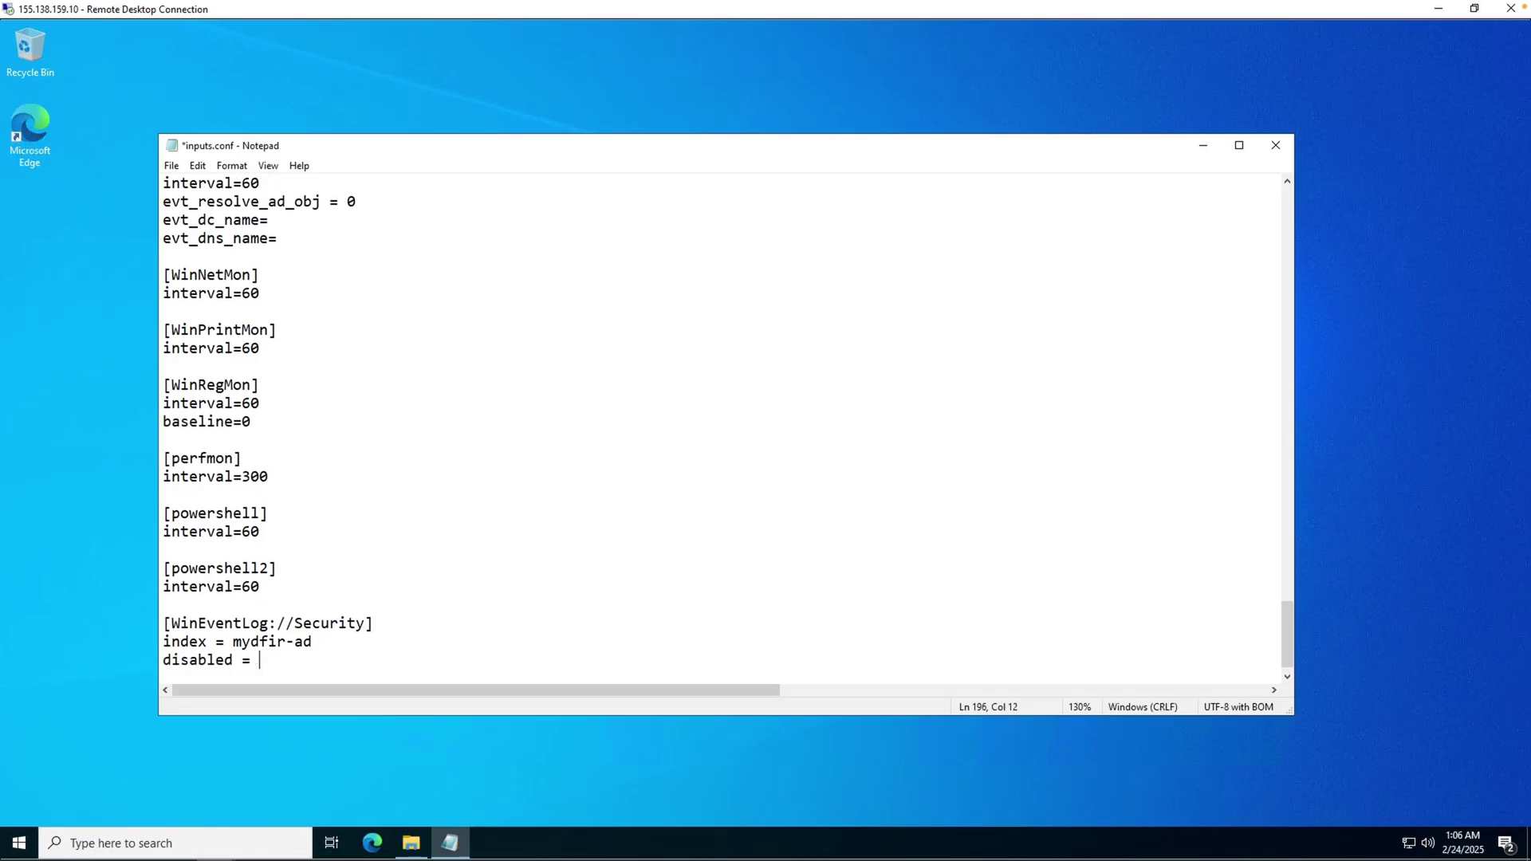
type(" false")
left_click(171, 165)
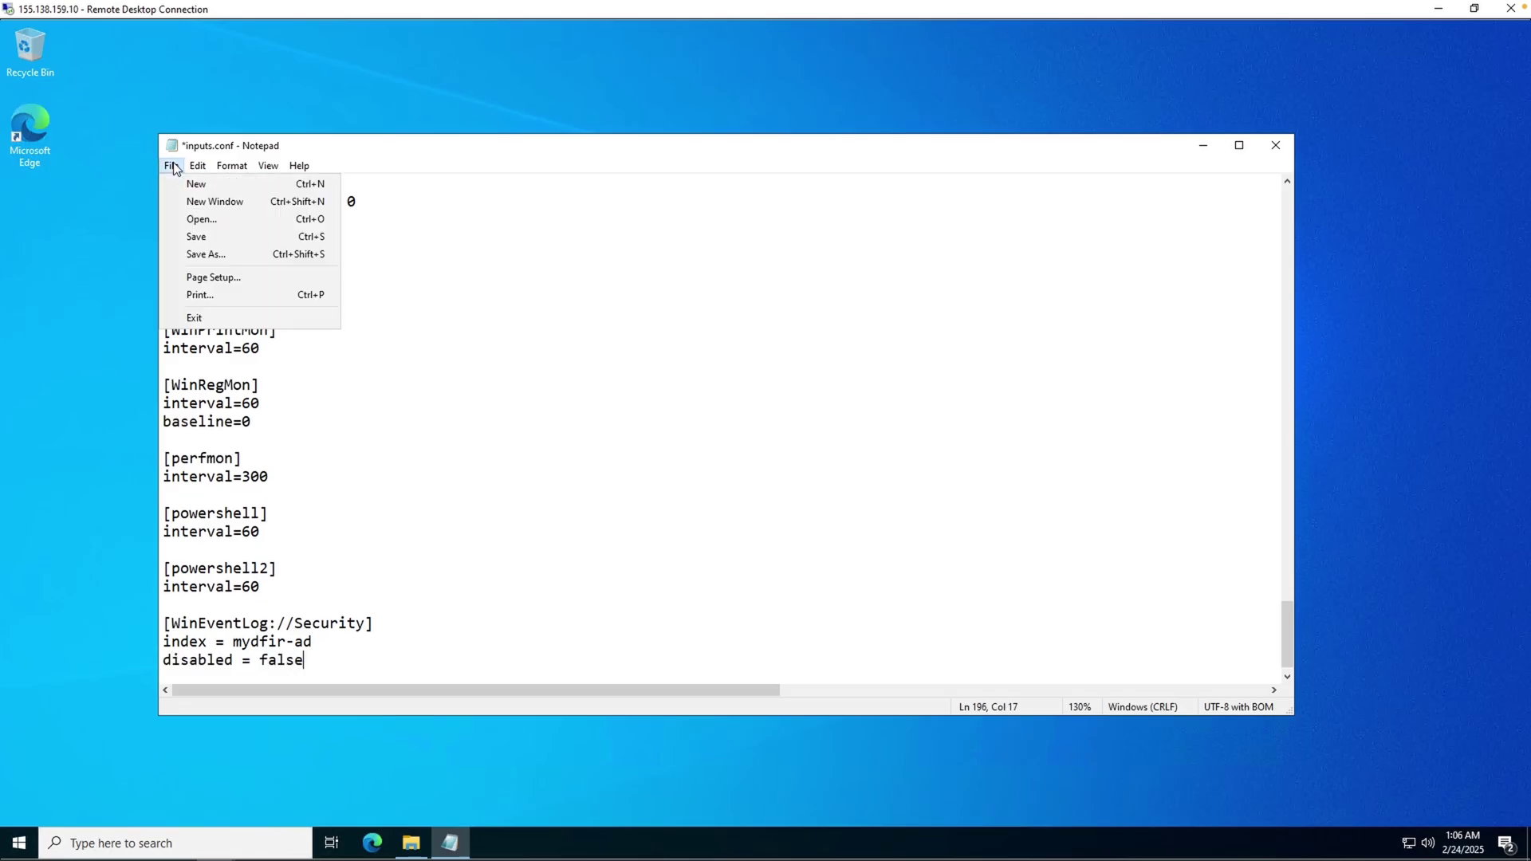
left_click(195, 238)
- Launch the Services console with administrator rights
left_click(19, 850)
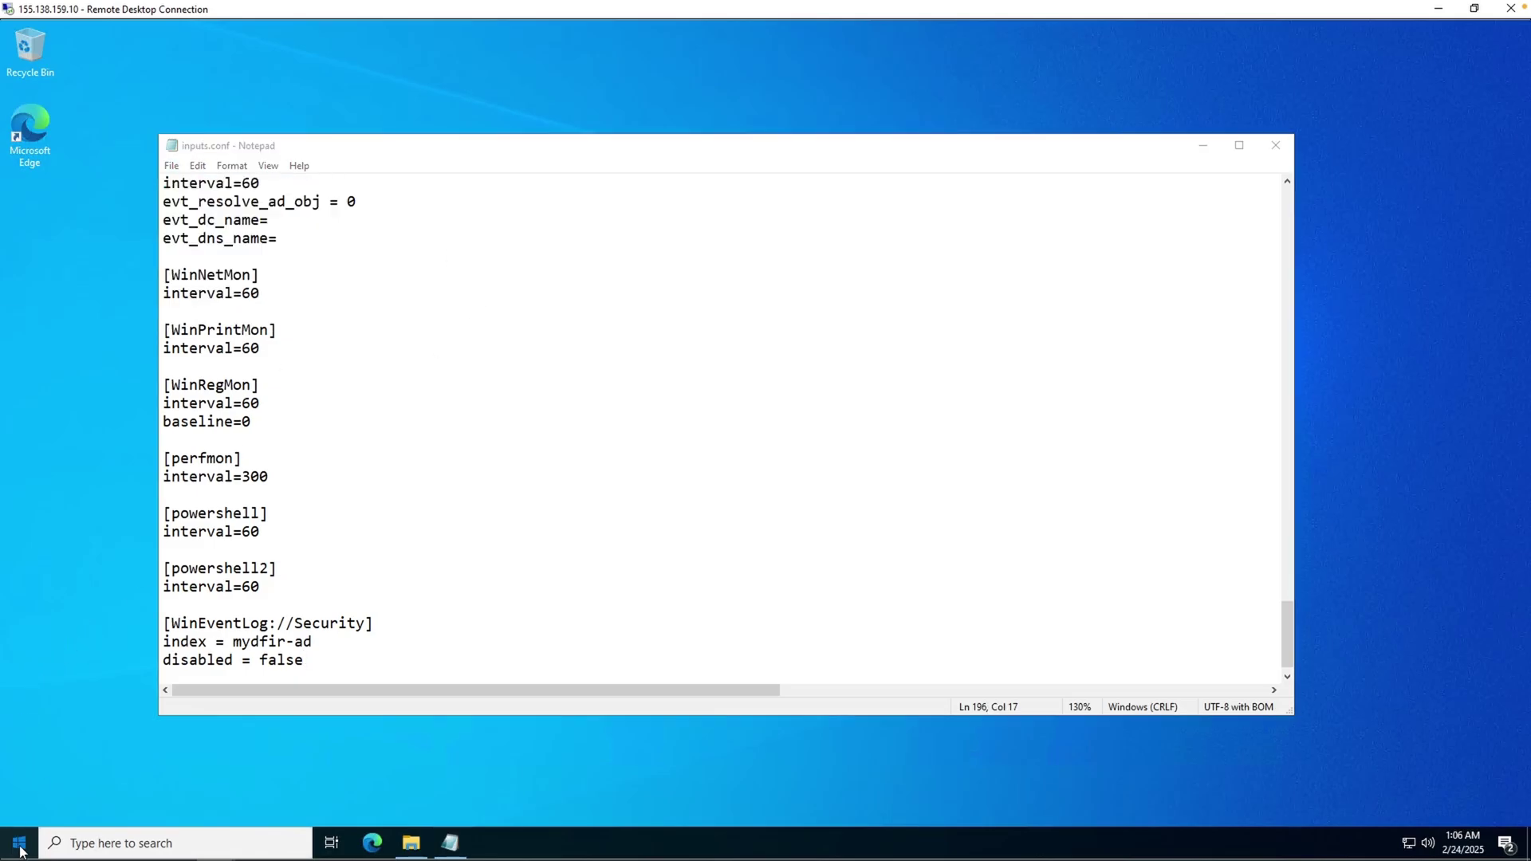
type("services")
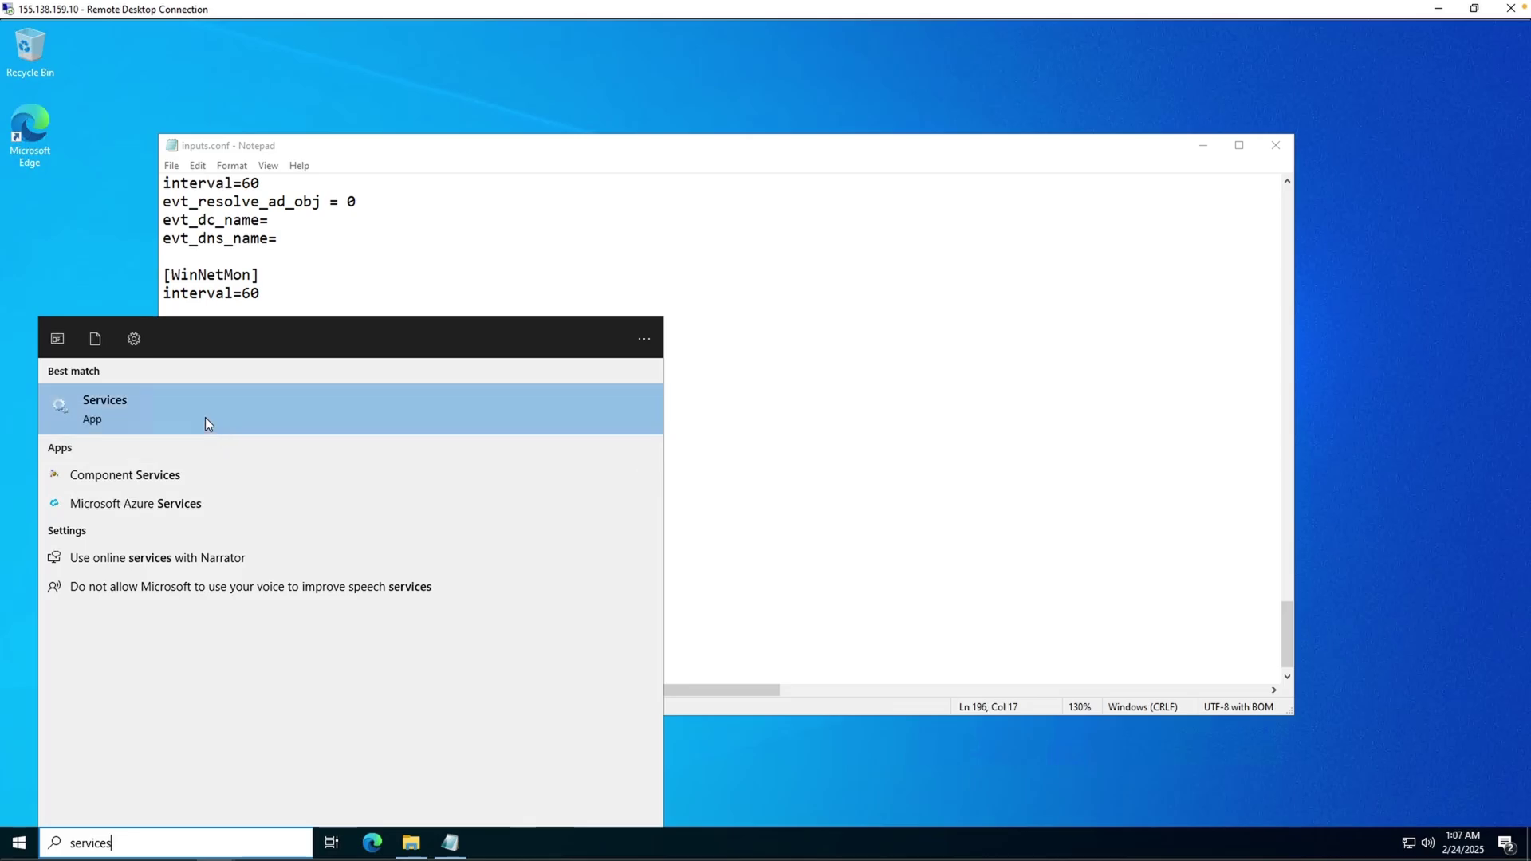
right_click(175, 403)
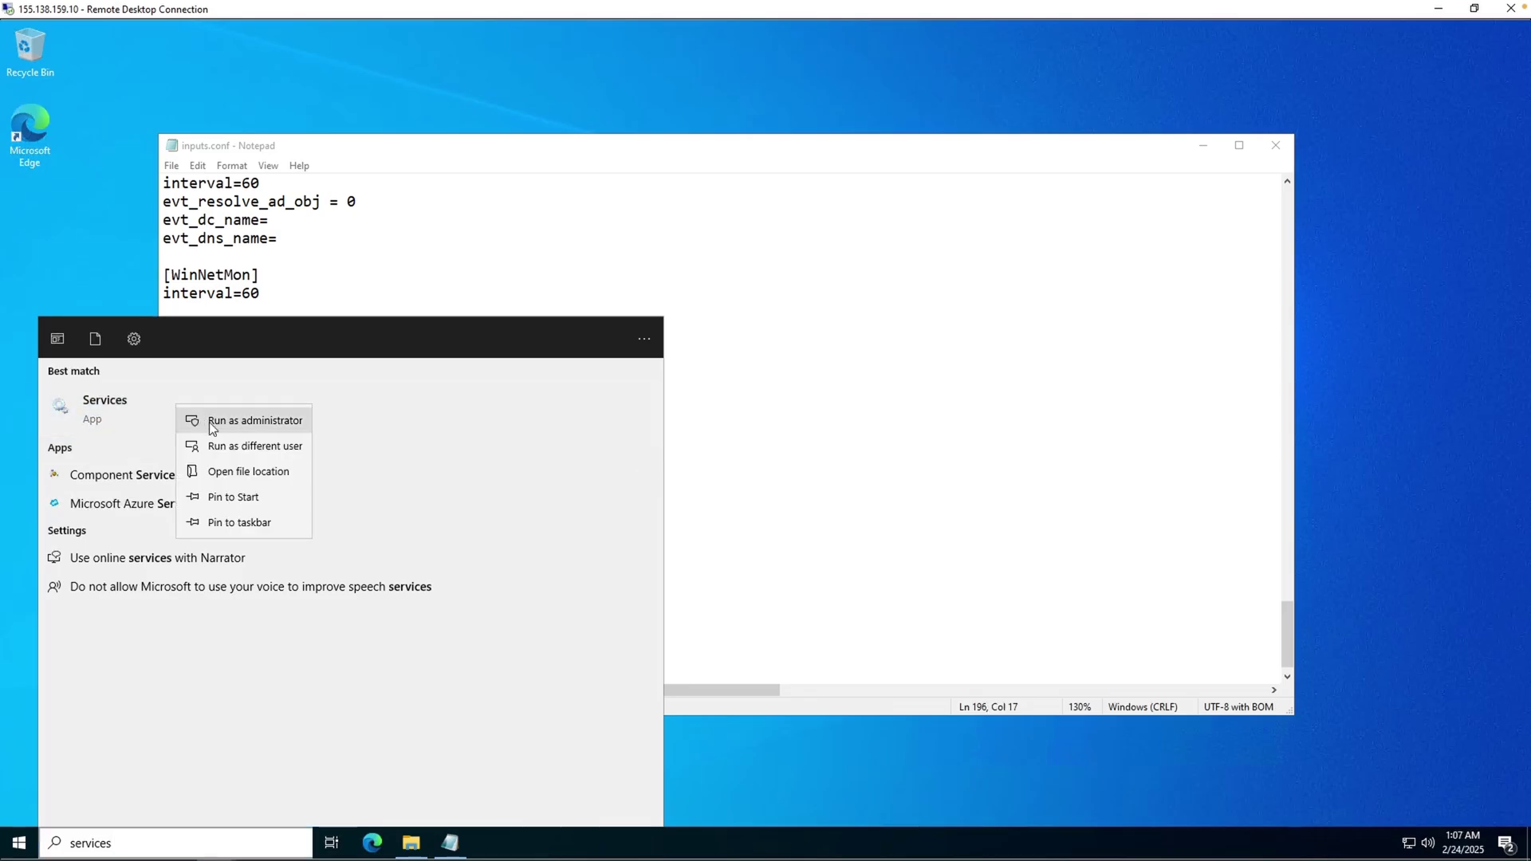
left_click(209, 423)
type("Administrator")
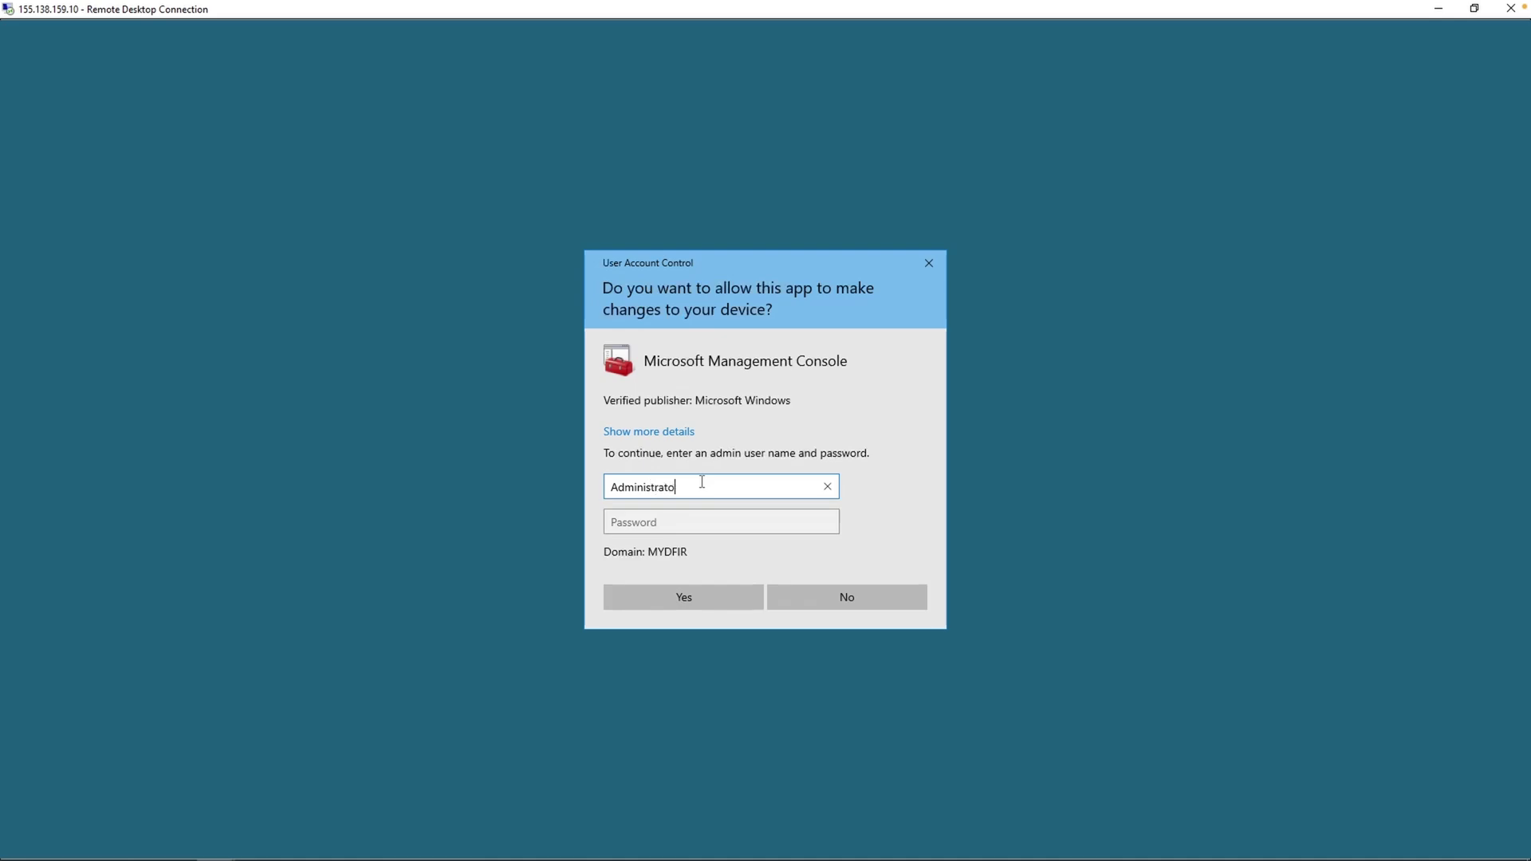
key("Tab")
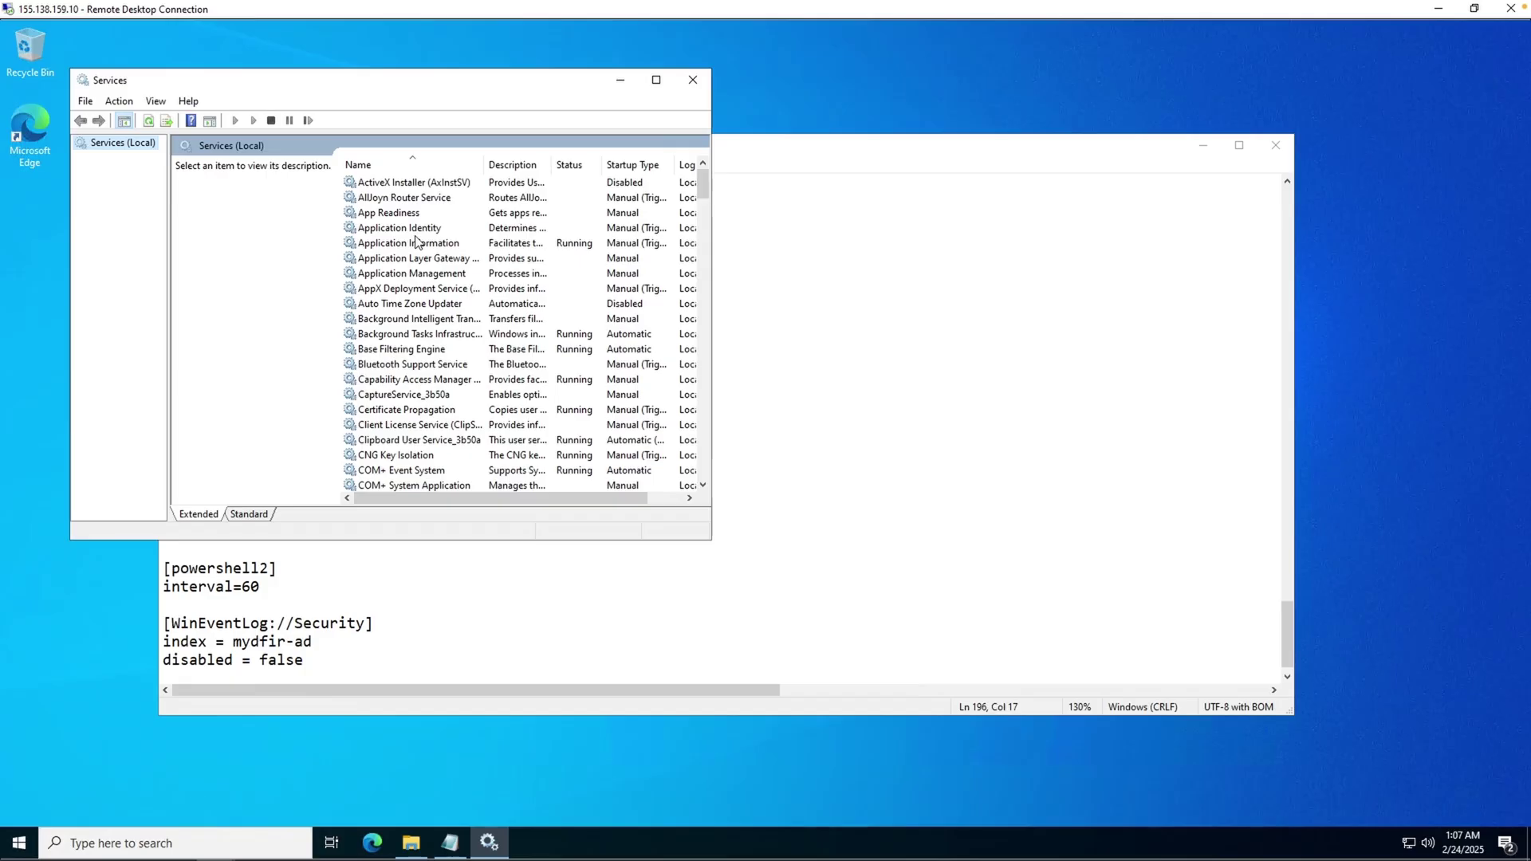
left_click(406, 229)
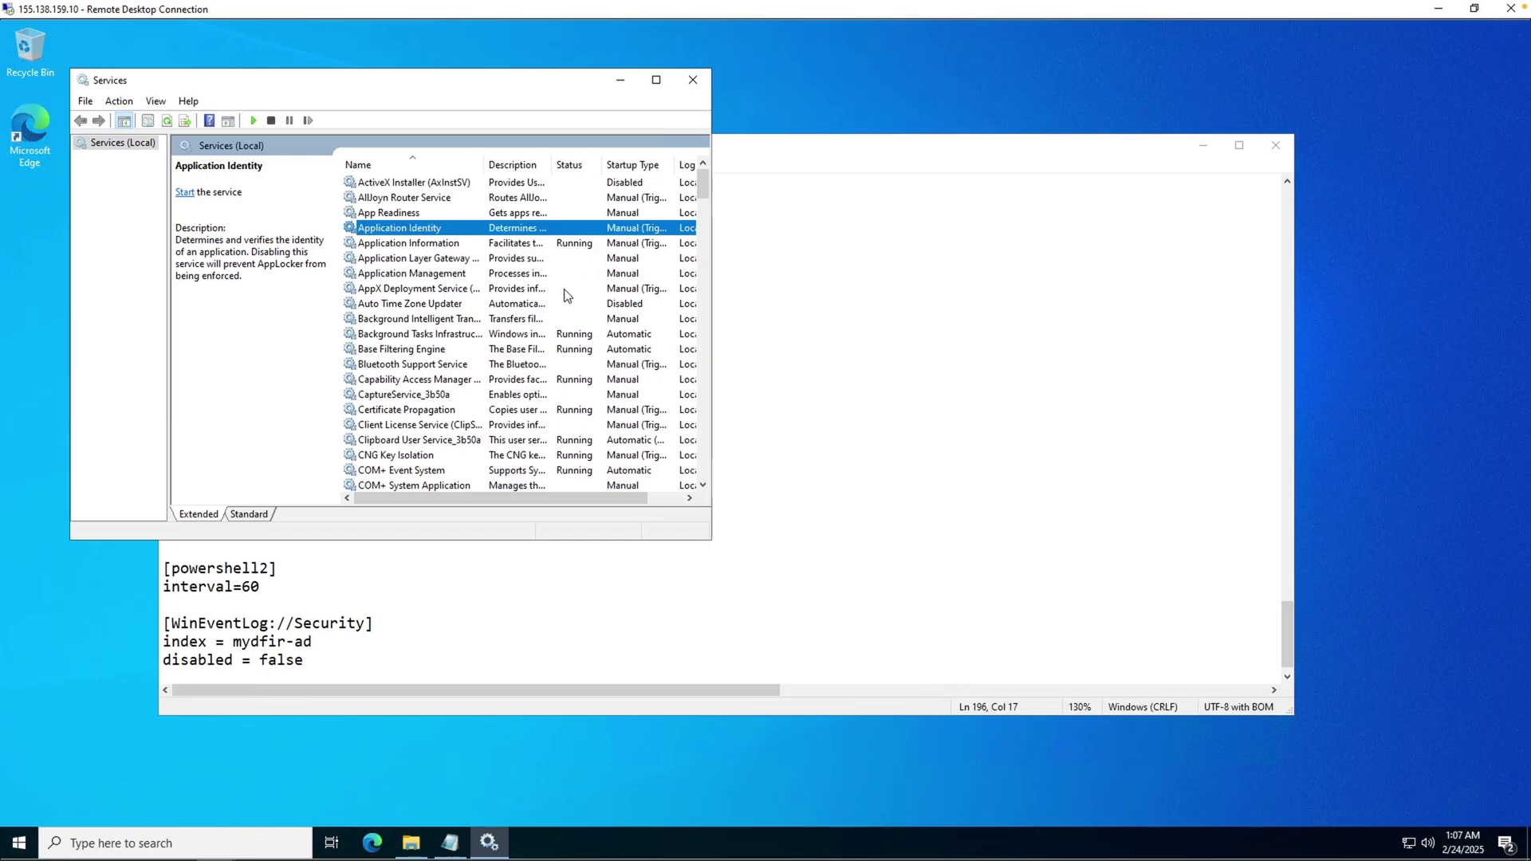
left_click_drag(706, 189, 704, 390)
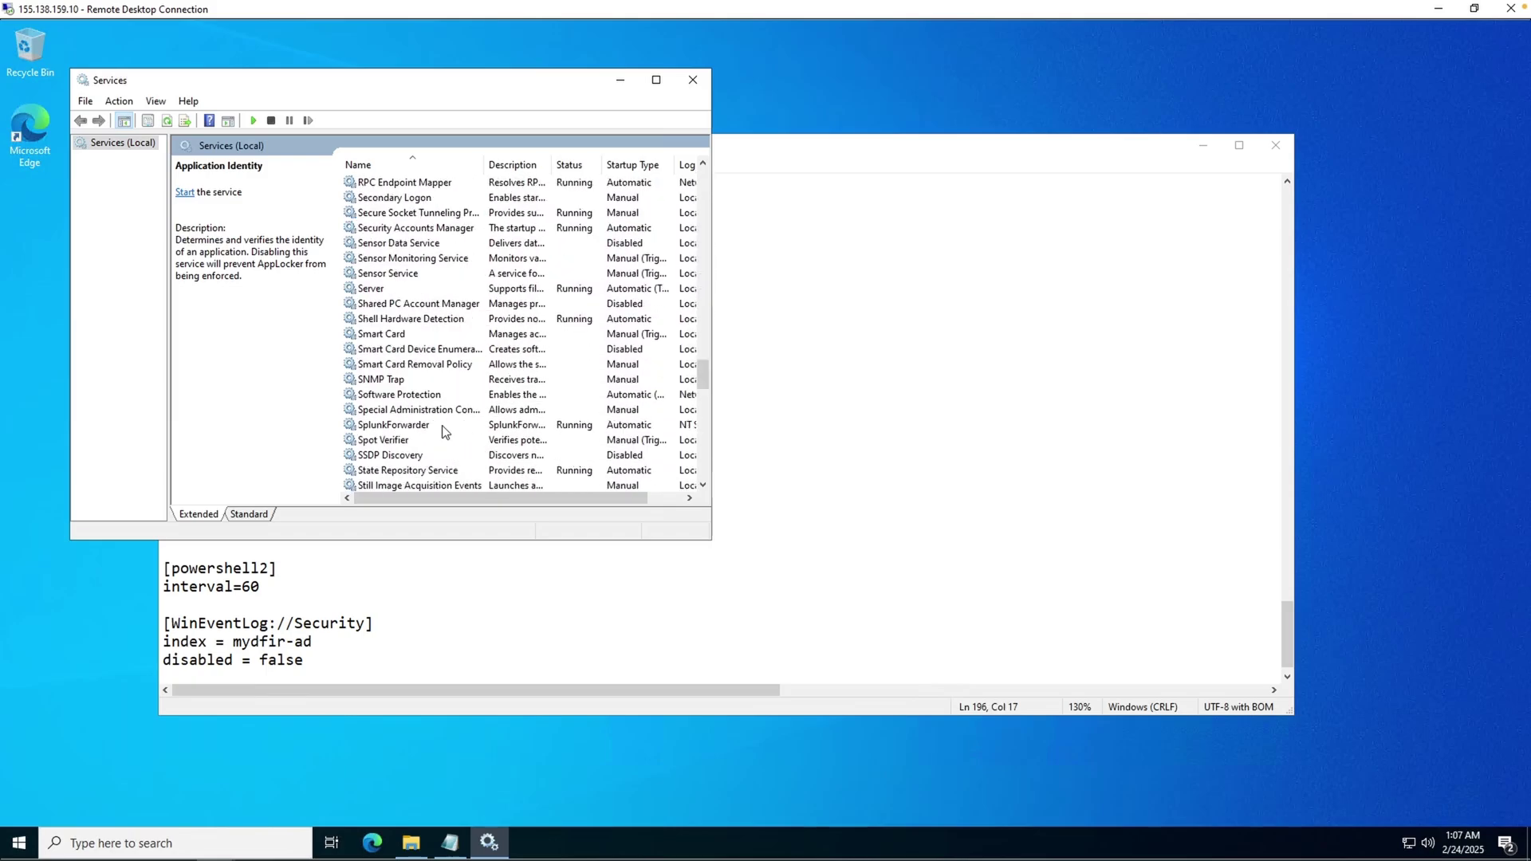
- Switch SplunkForwarder's Log On to Local System account and apply, accepting the restart warning
left_click(423, 427)
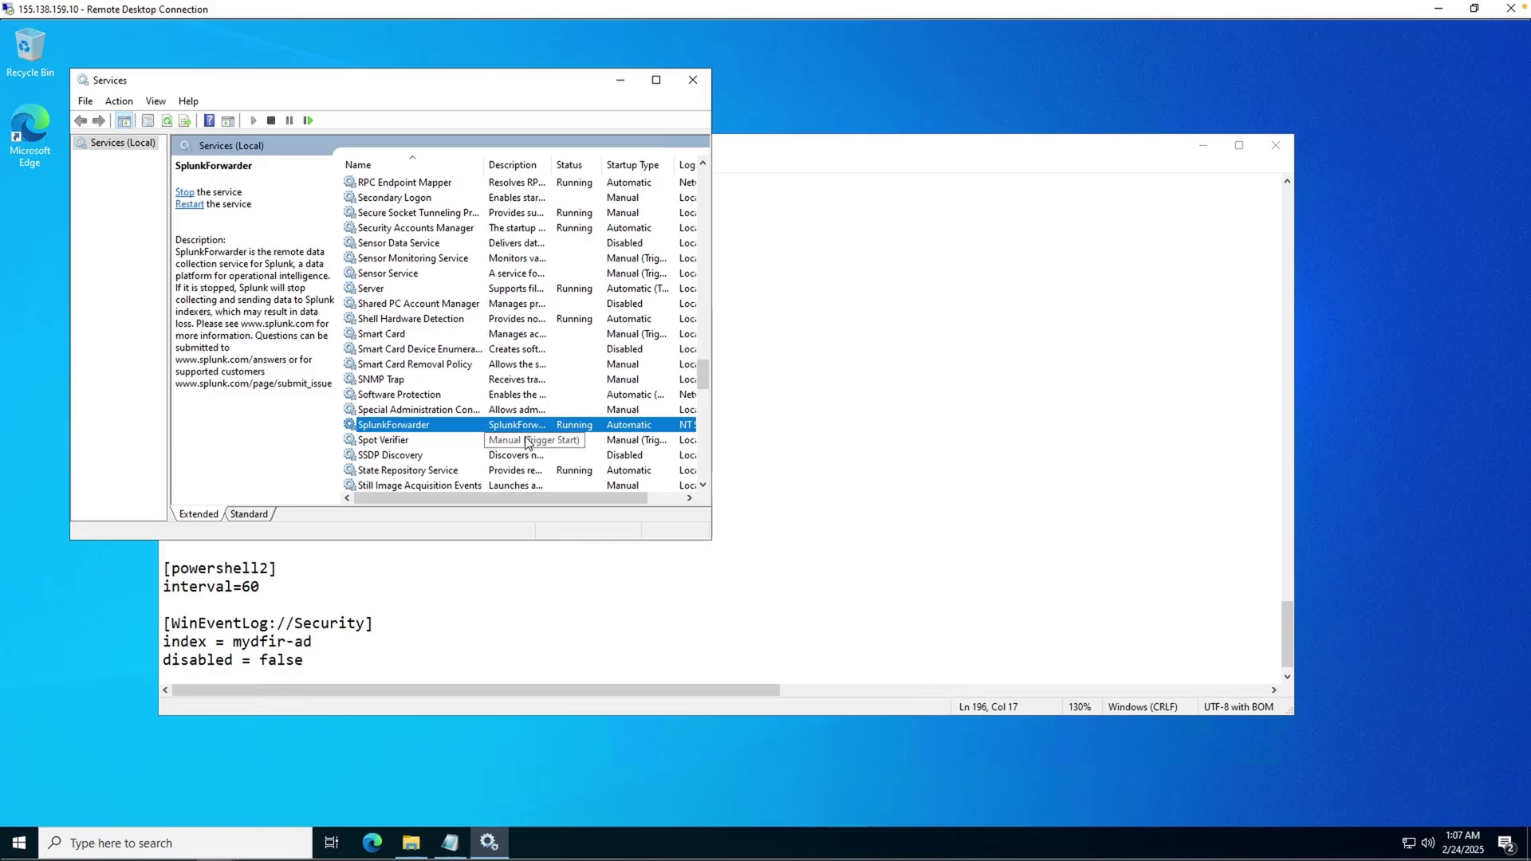
double_click(390, 428)
left_click(303, 158)
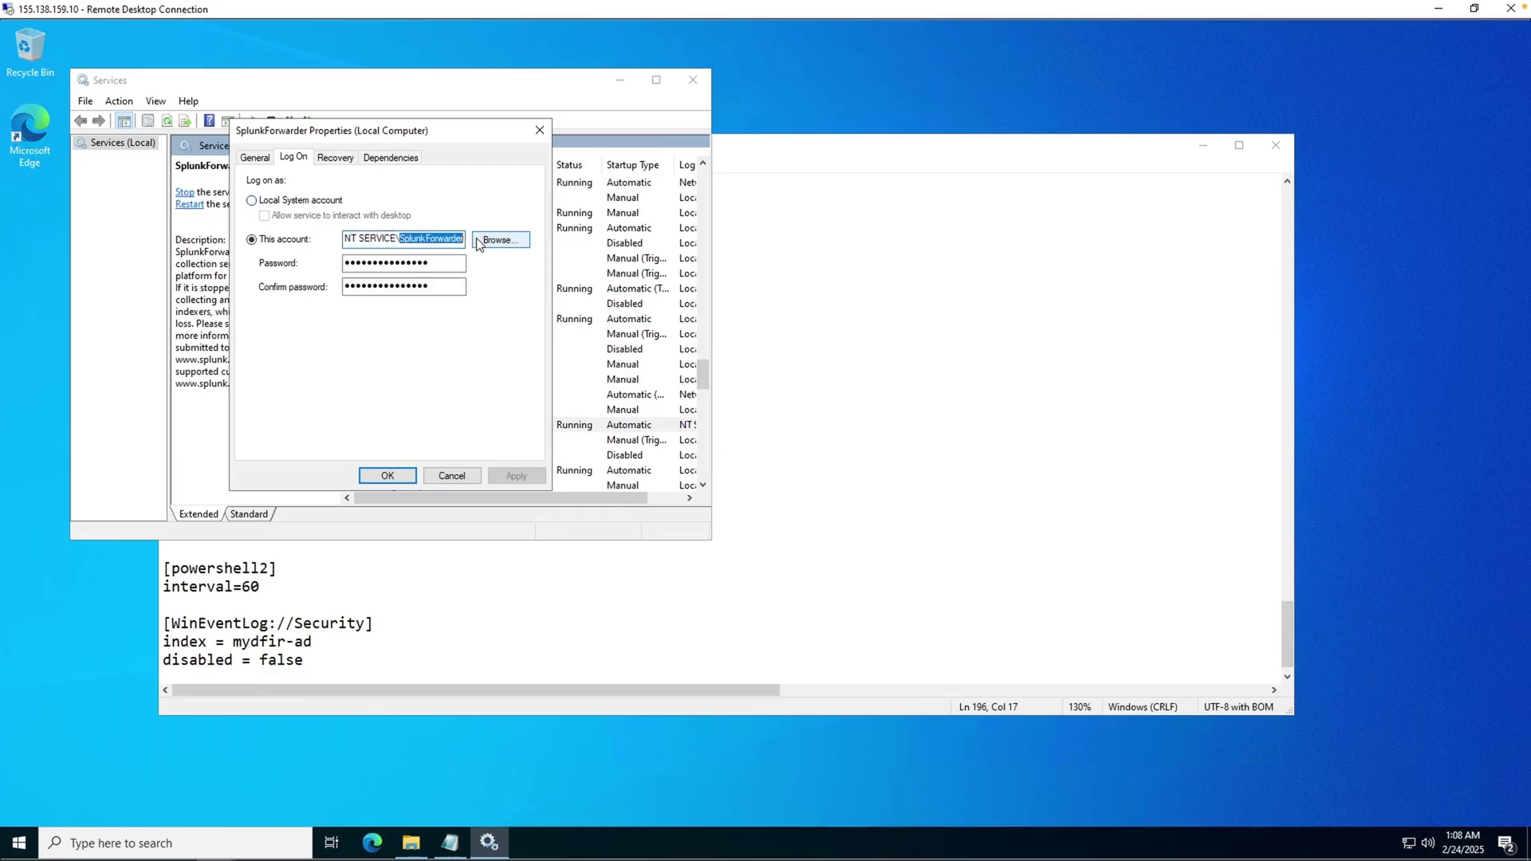
left_click(334, 204)
left_click(511, 476)
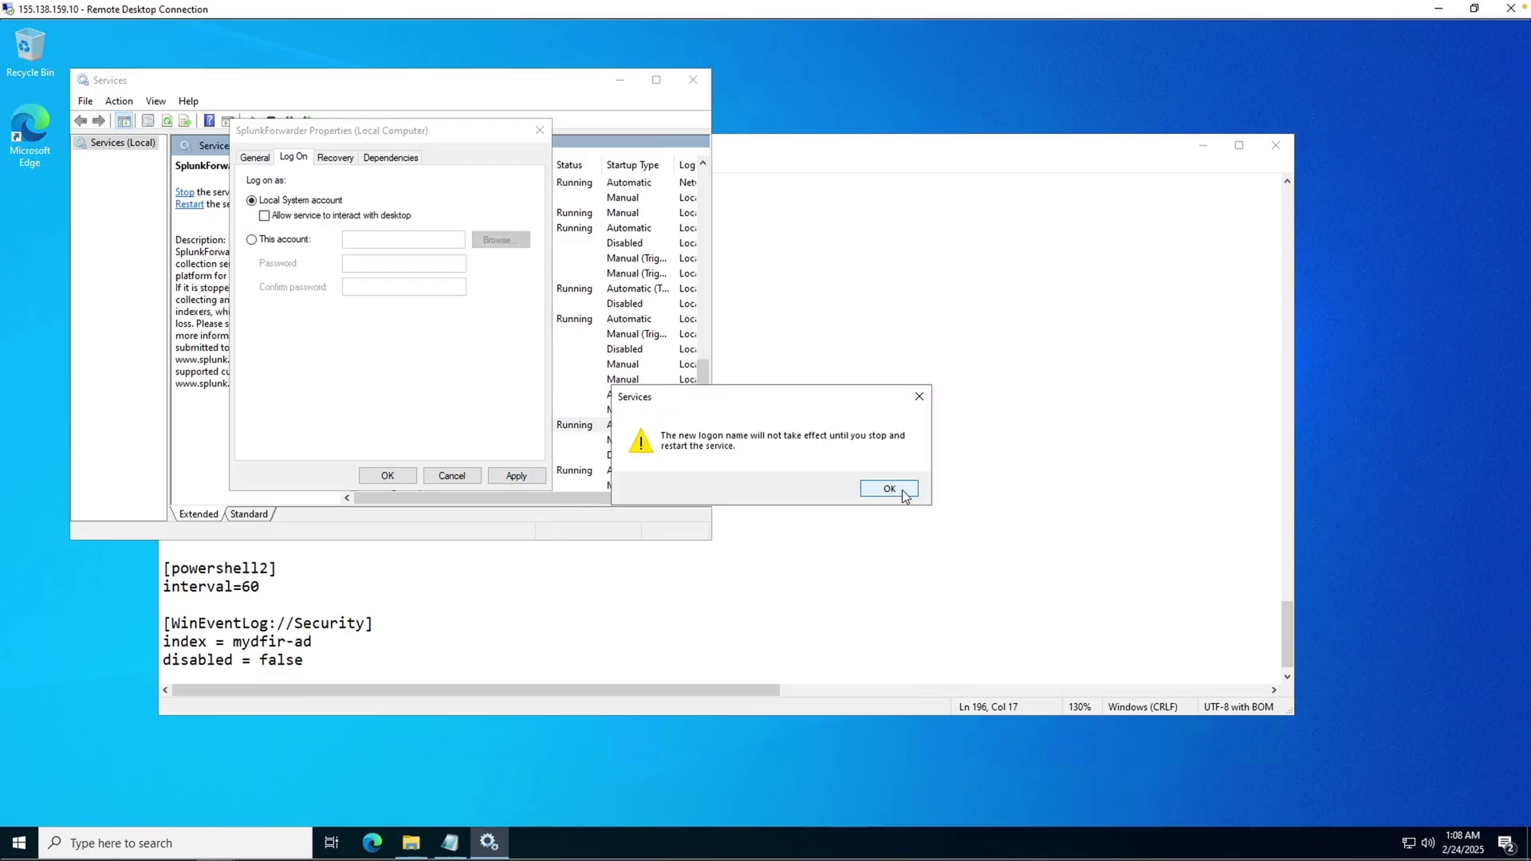
left_click(883, 488)
left_click(388, 475)
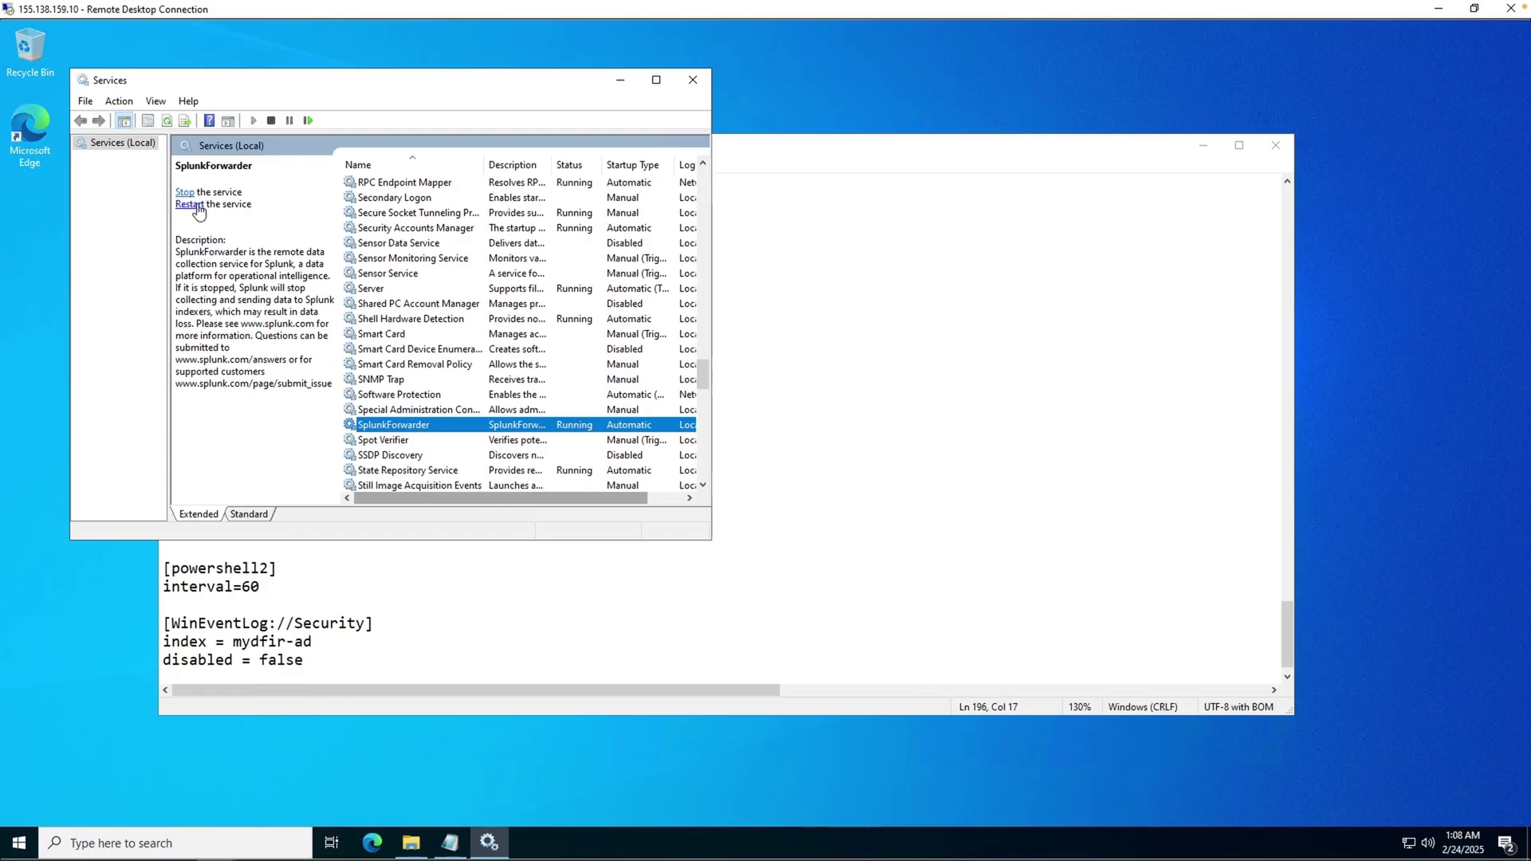
- Restart SplunkForwarder, dismiss the Error 1053 stop failure, then start the service again
right_click(402, 429)
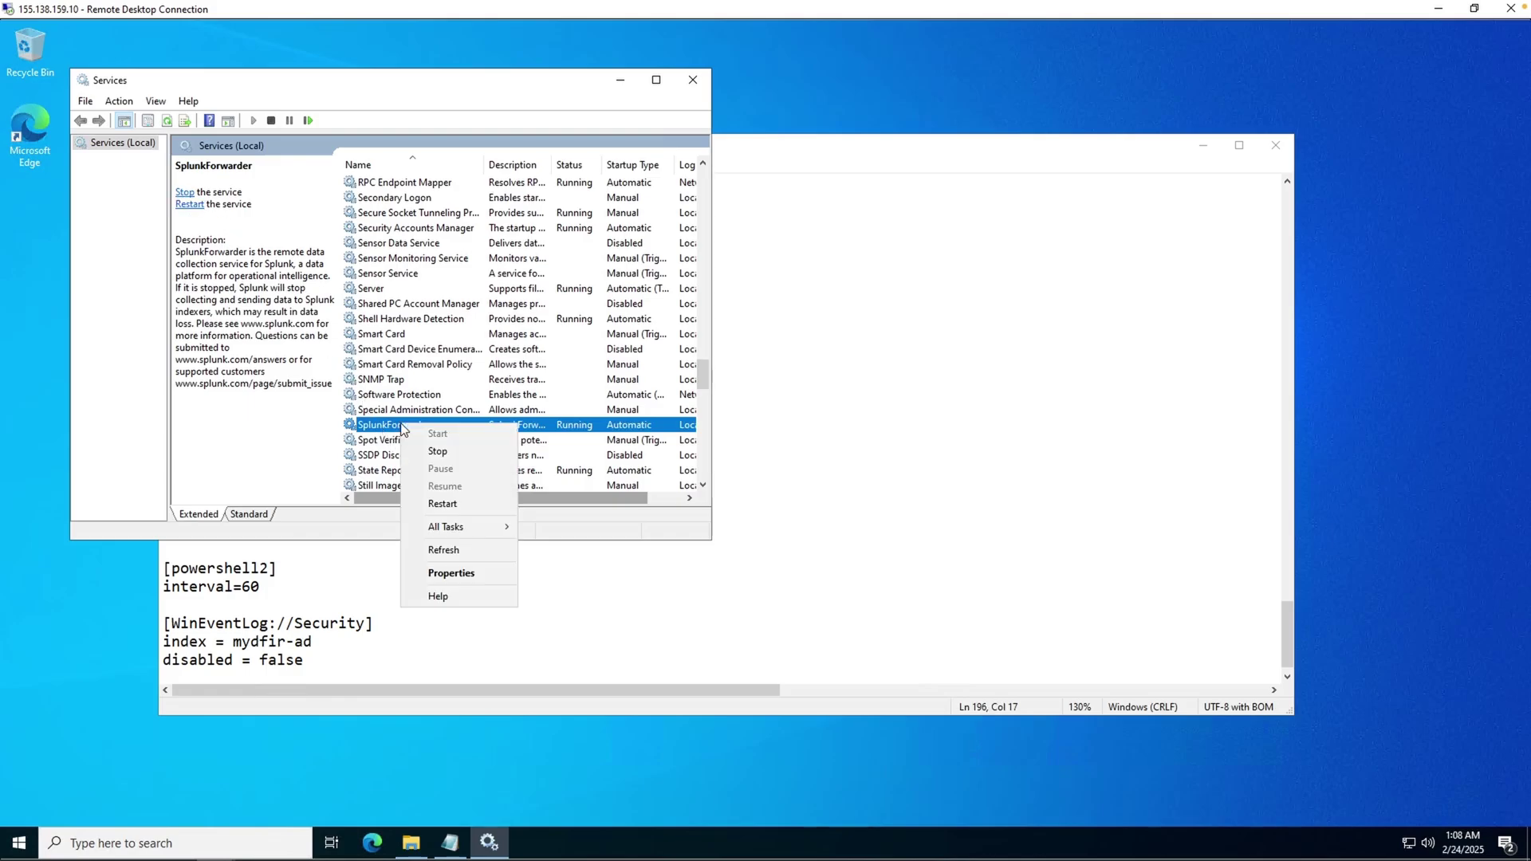
left_click(439, 503)
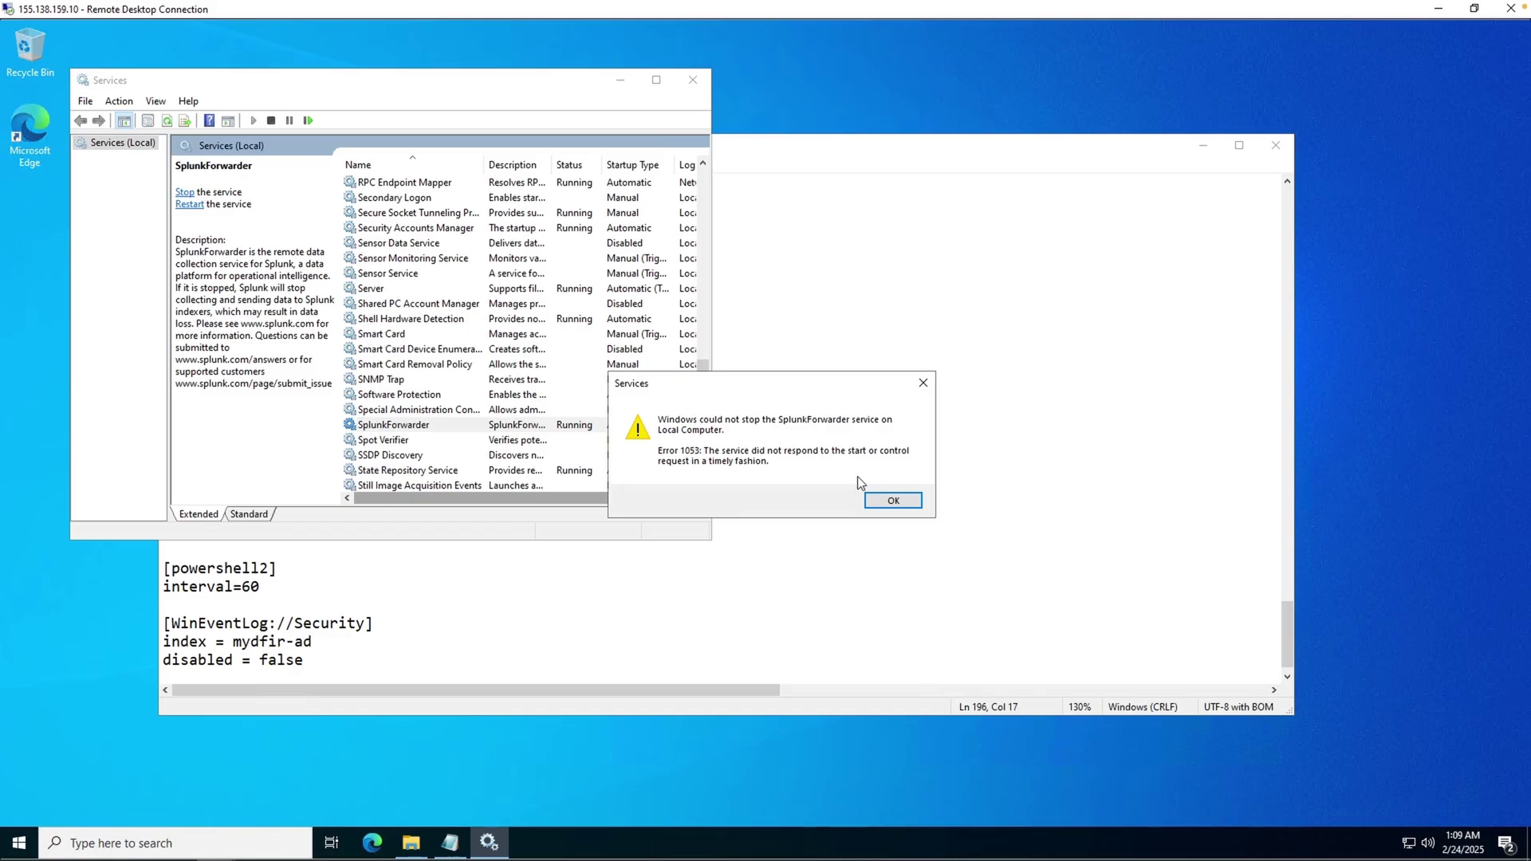
left_click(890, 502)
right_click(619, 429)
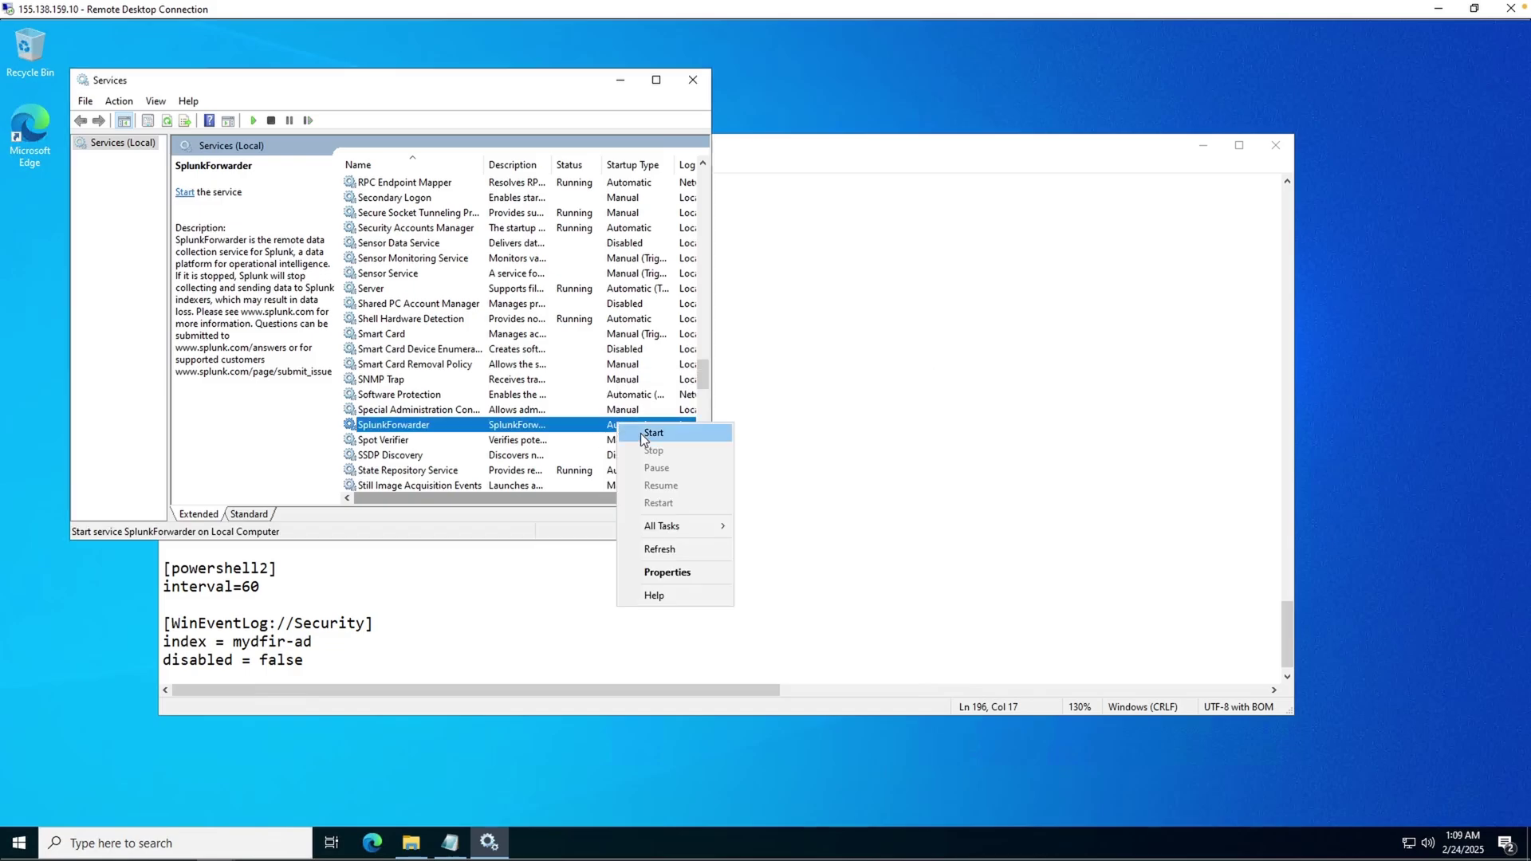
left_click(646, 433)
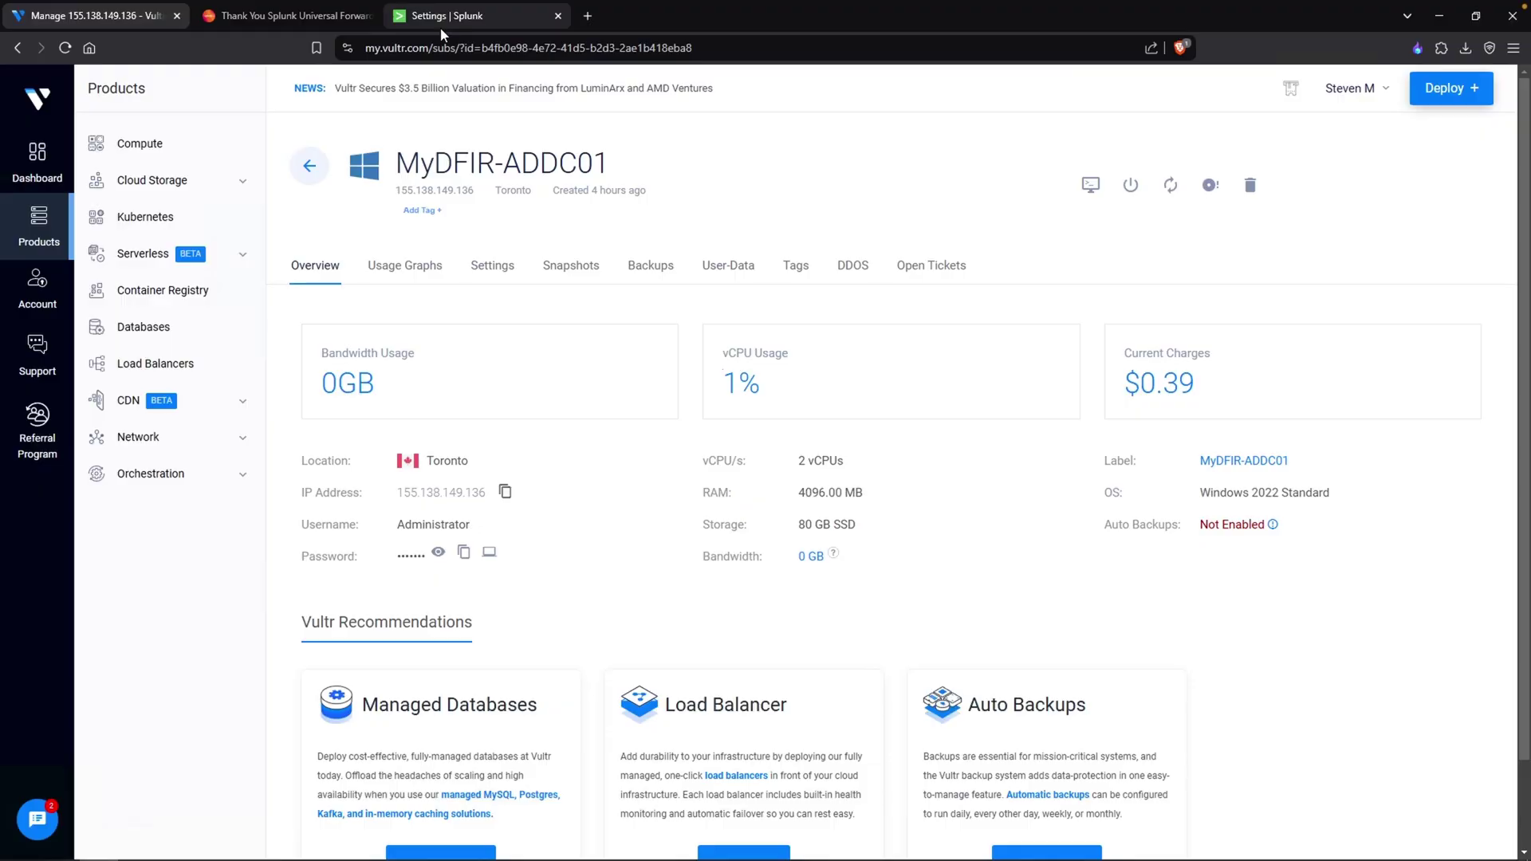
- Open Search & Reporting, dismiss both tours, and run index=mydfir-ad (0 events)
left_click(440, 16)
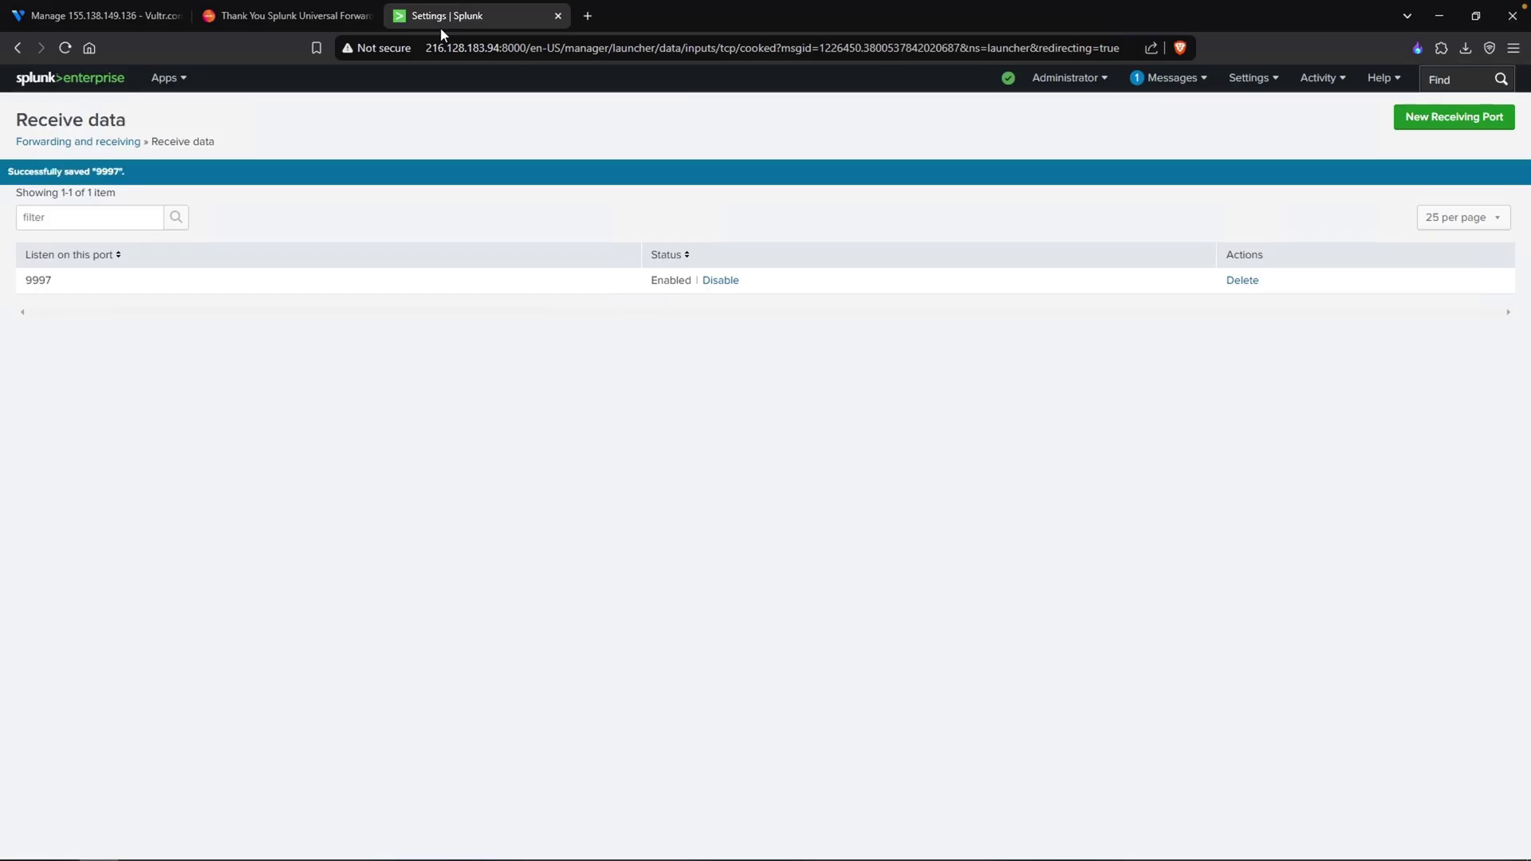
left_click(184, 80)
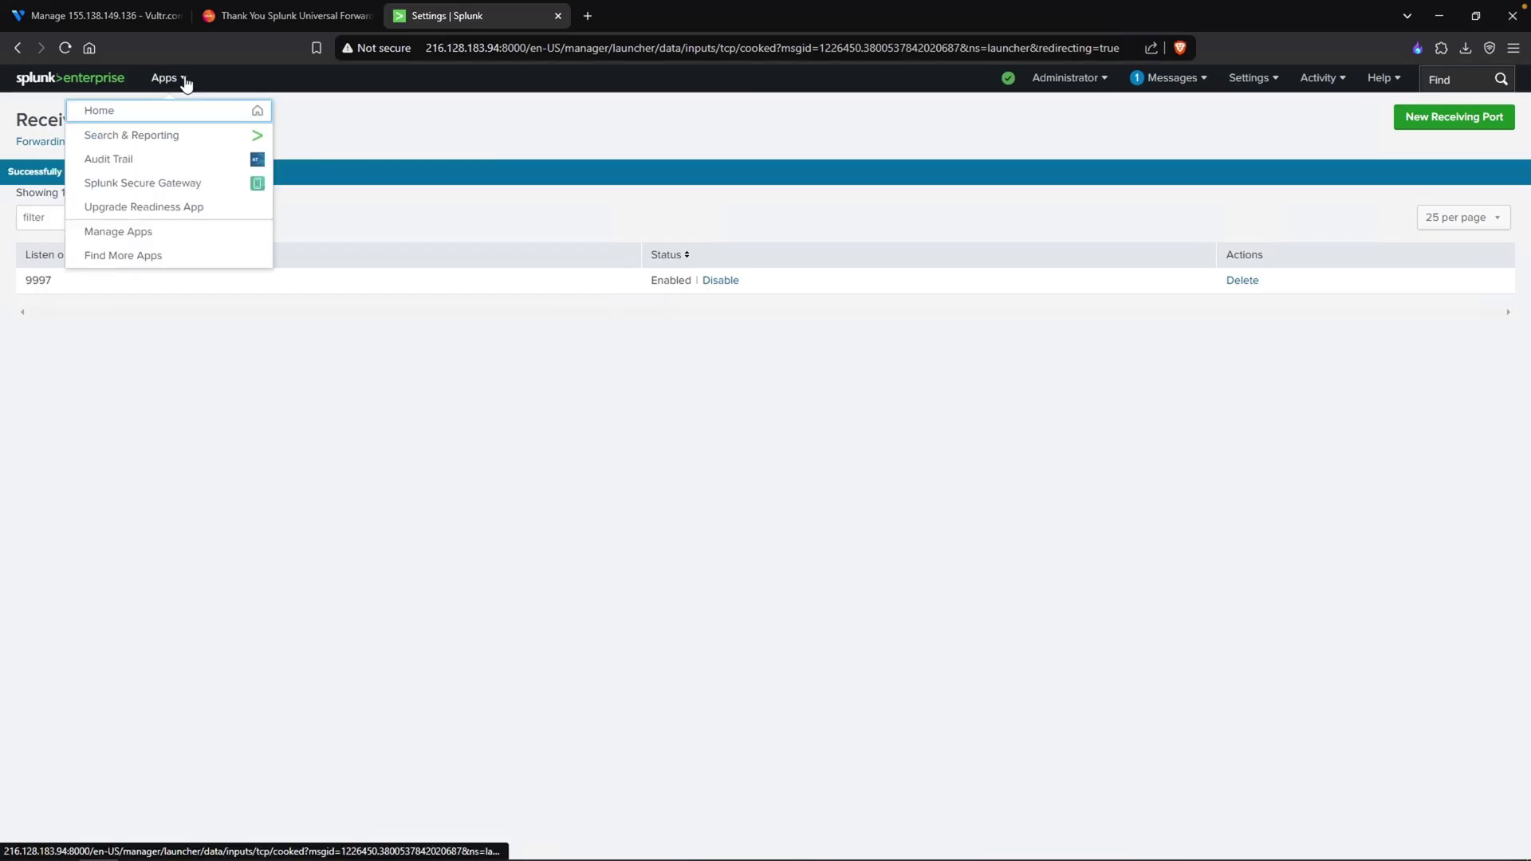
left_click(160, 137)
left_click(640, 226)
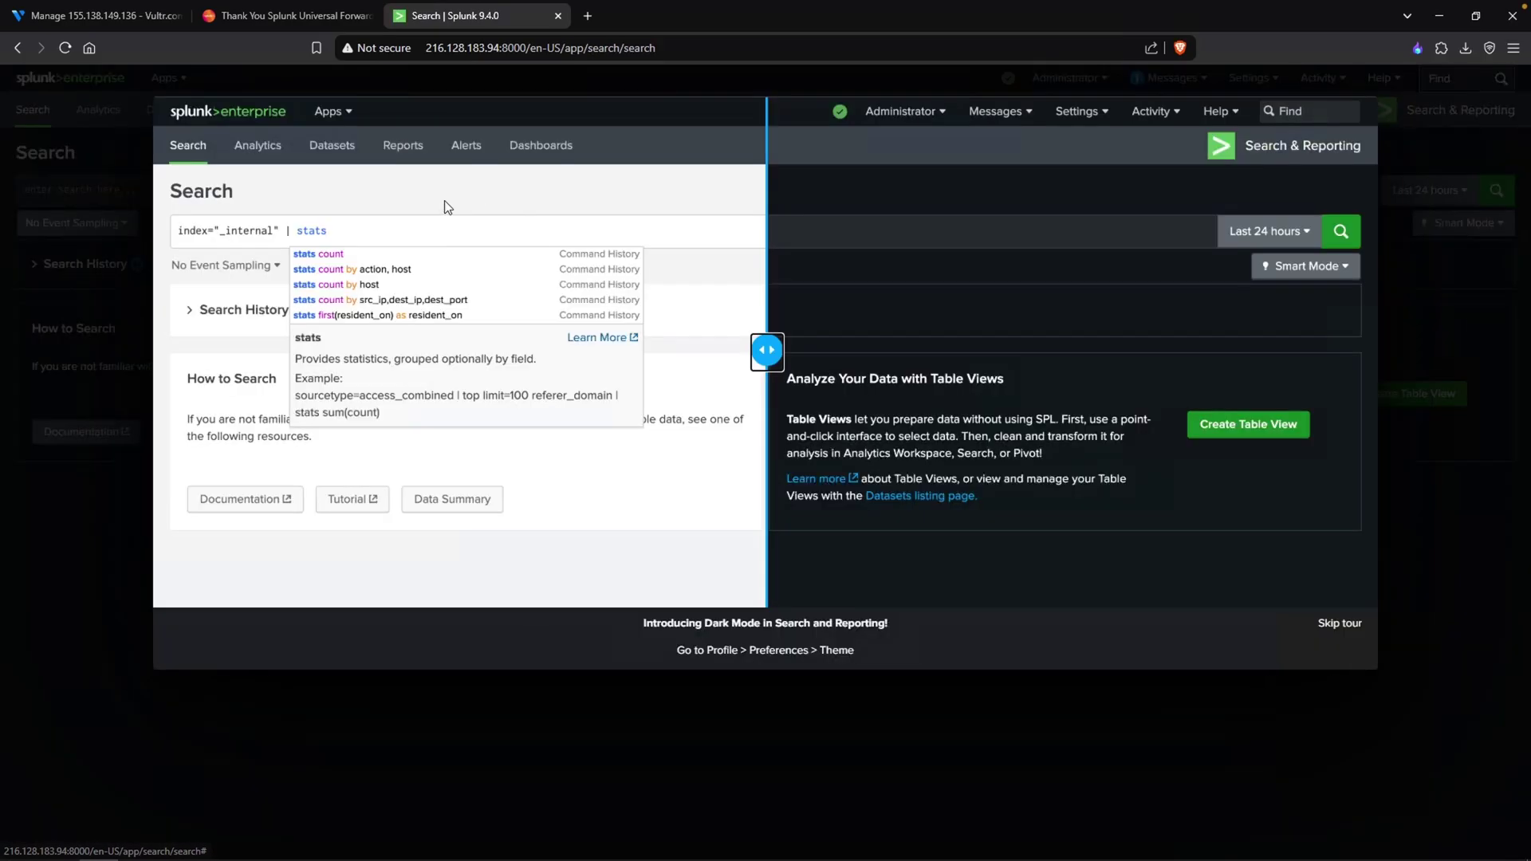
left_click(1330, 628)
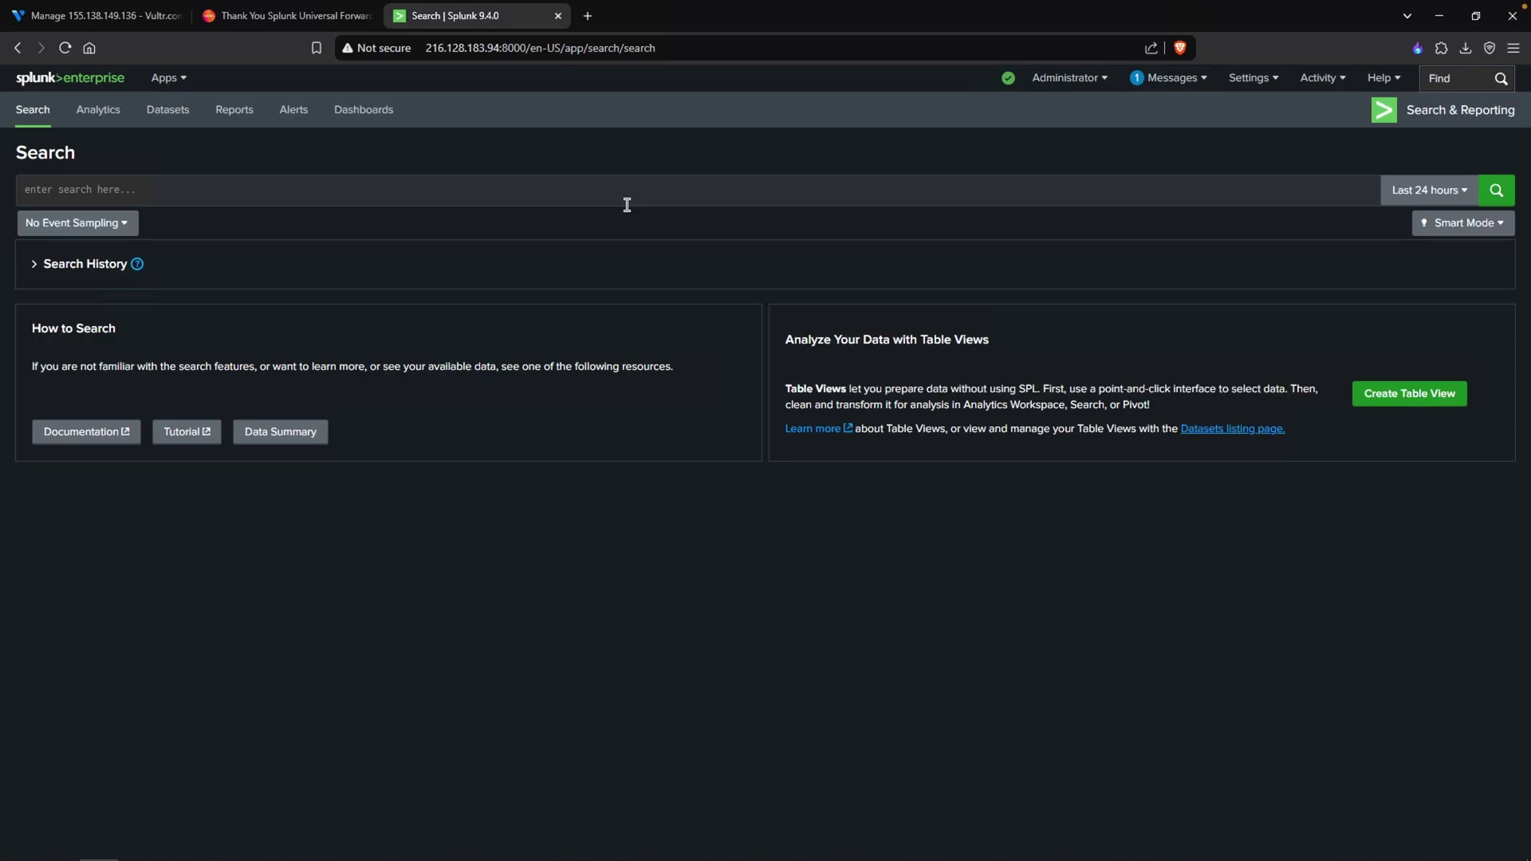
left_click(515, 193)
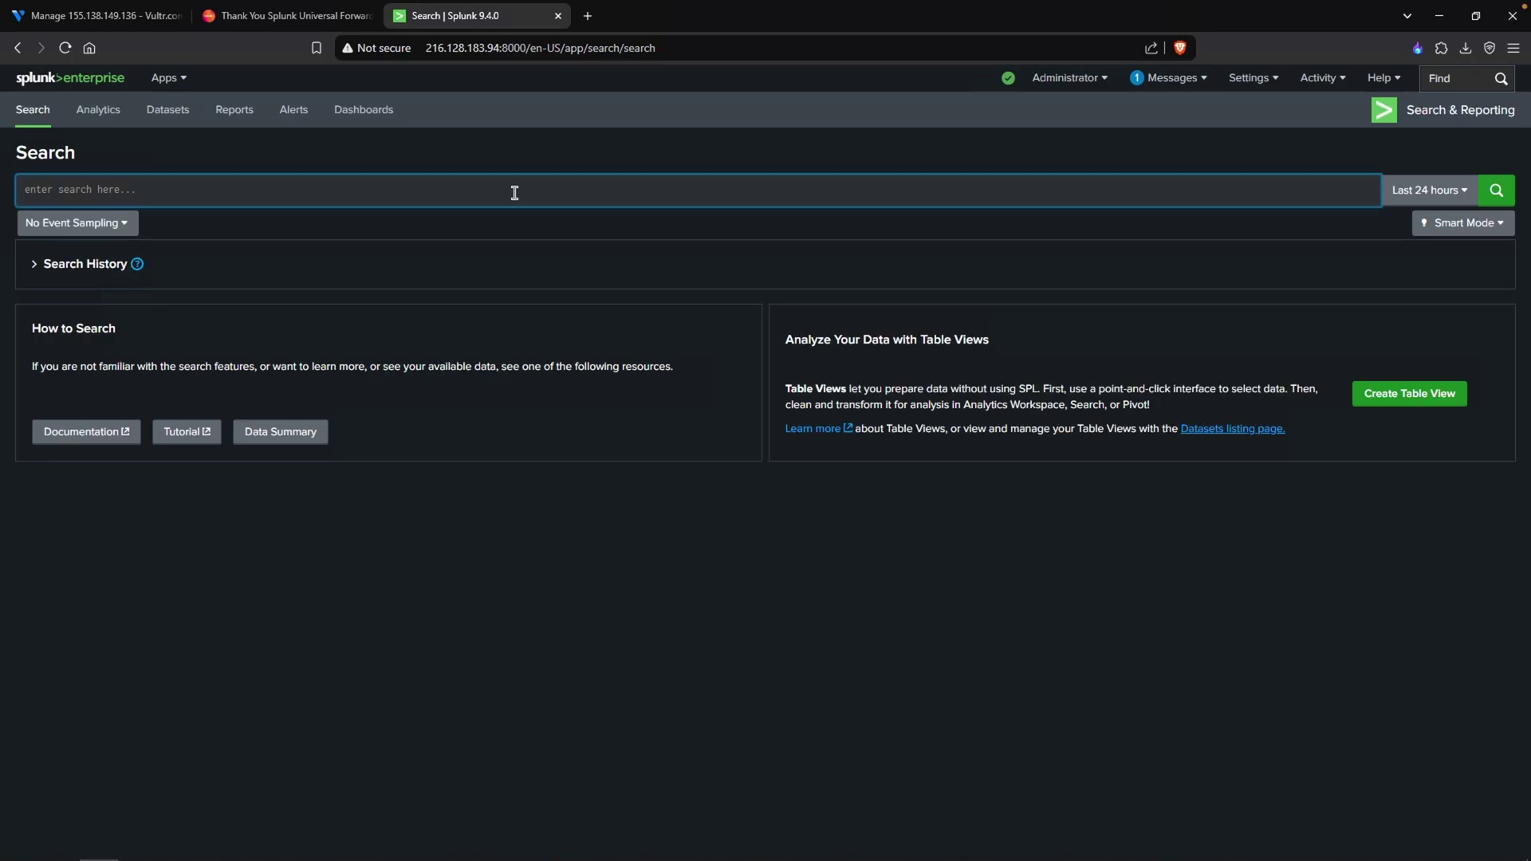
type("index=mydfir-")
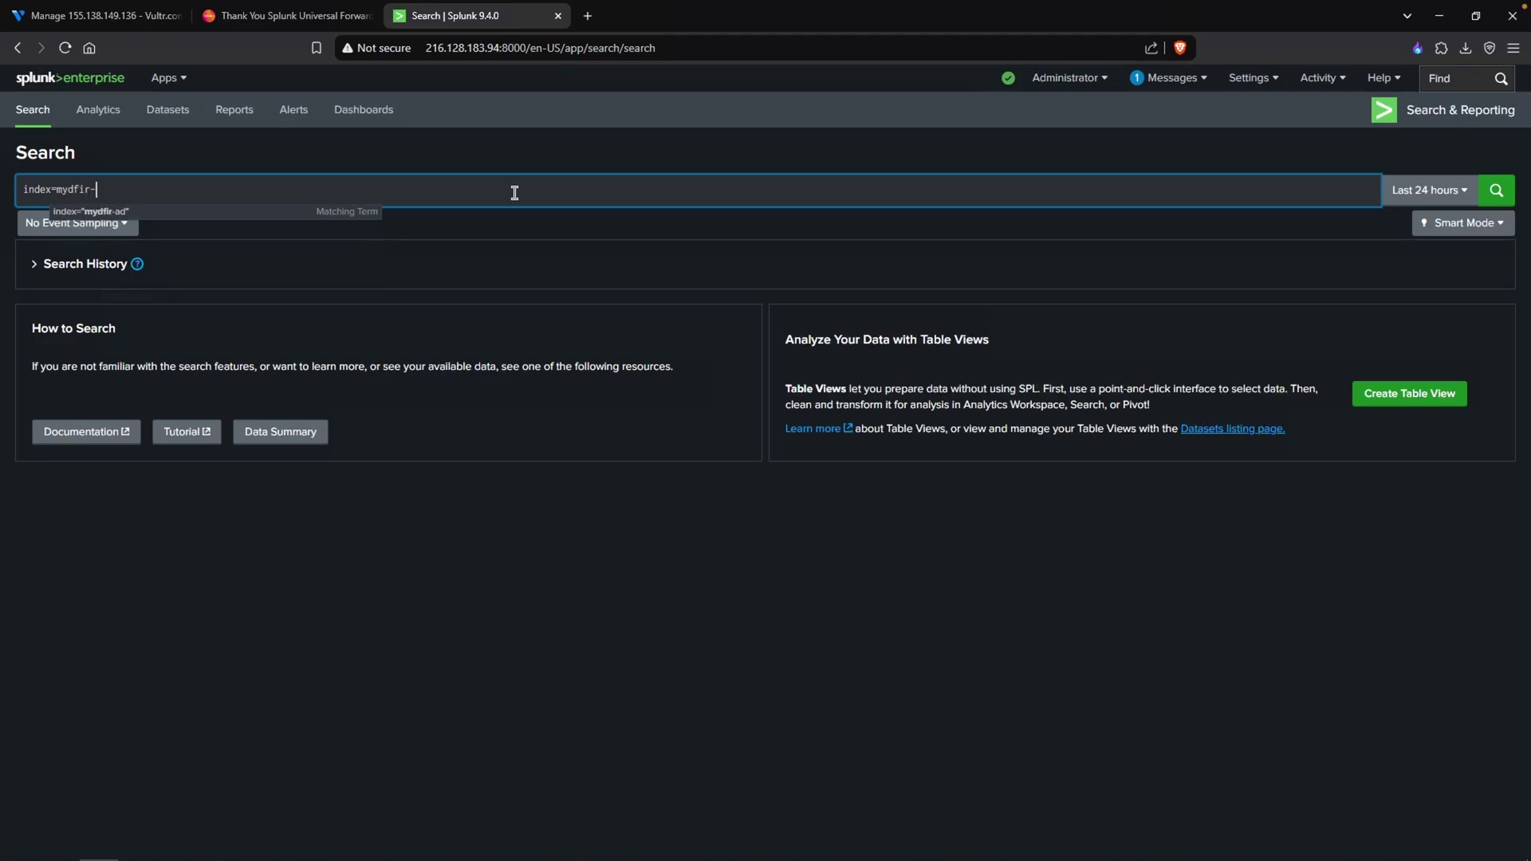
type("ad")
left_click(1496, 192)
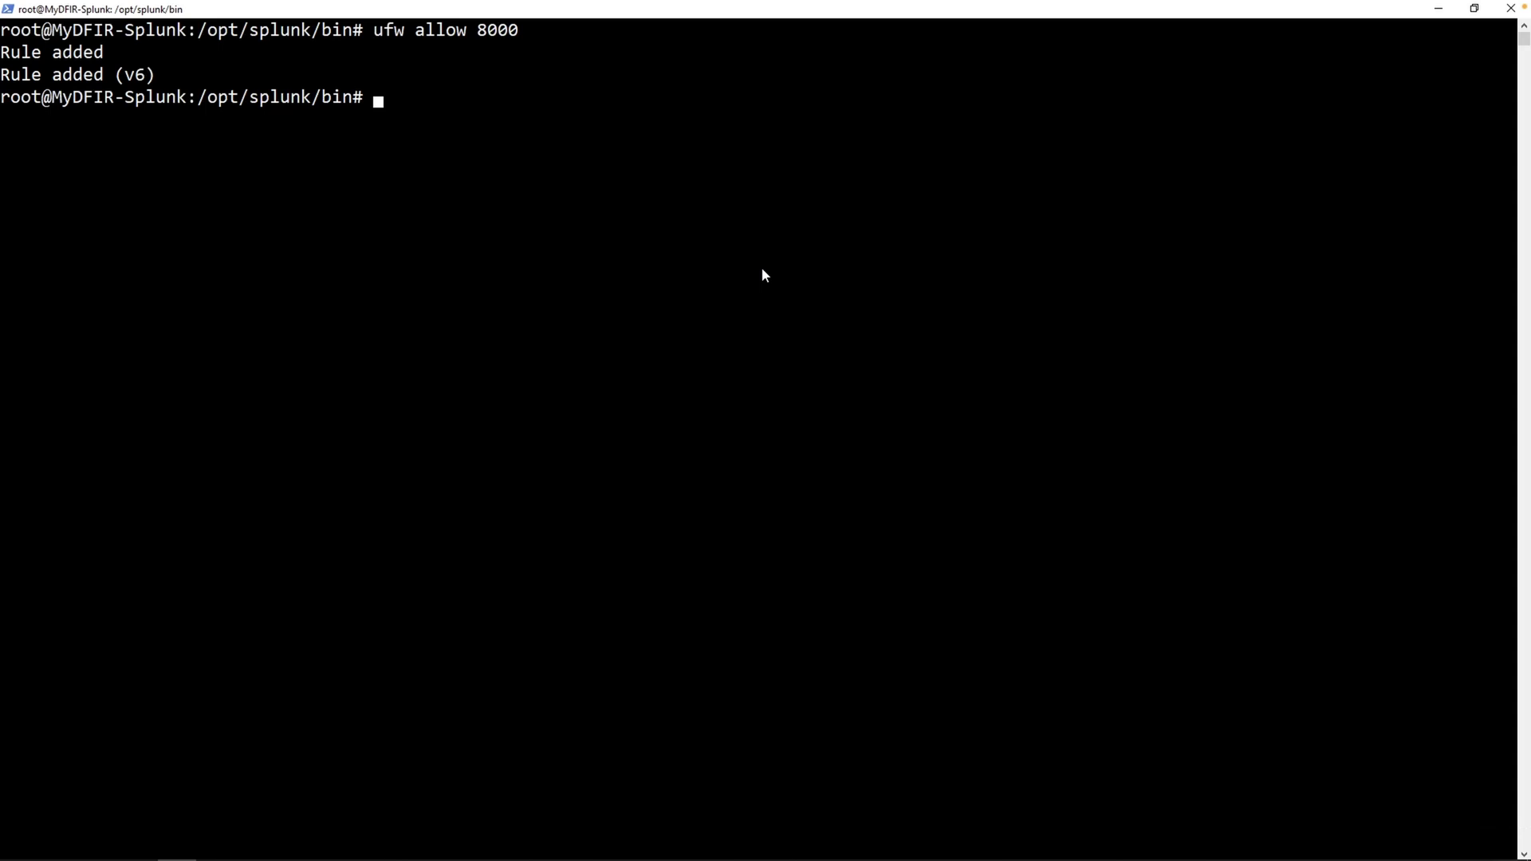
- Run 'ufw allow 9997' on the Splunk server to open the receiving port
type("ufw allow 9997")
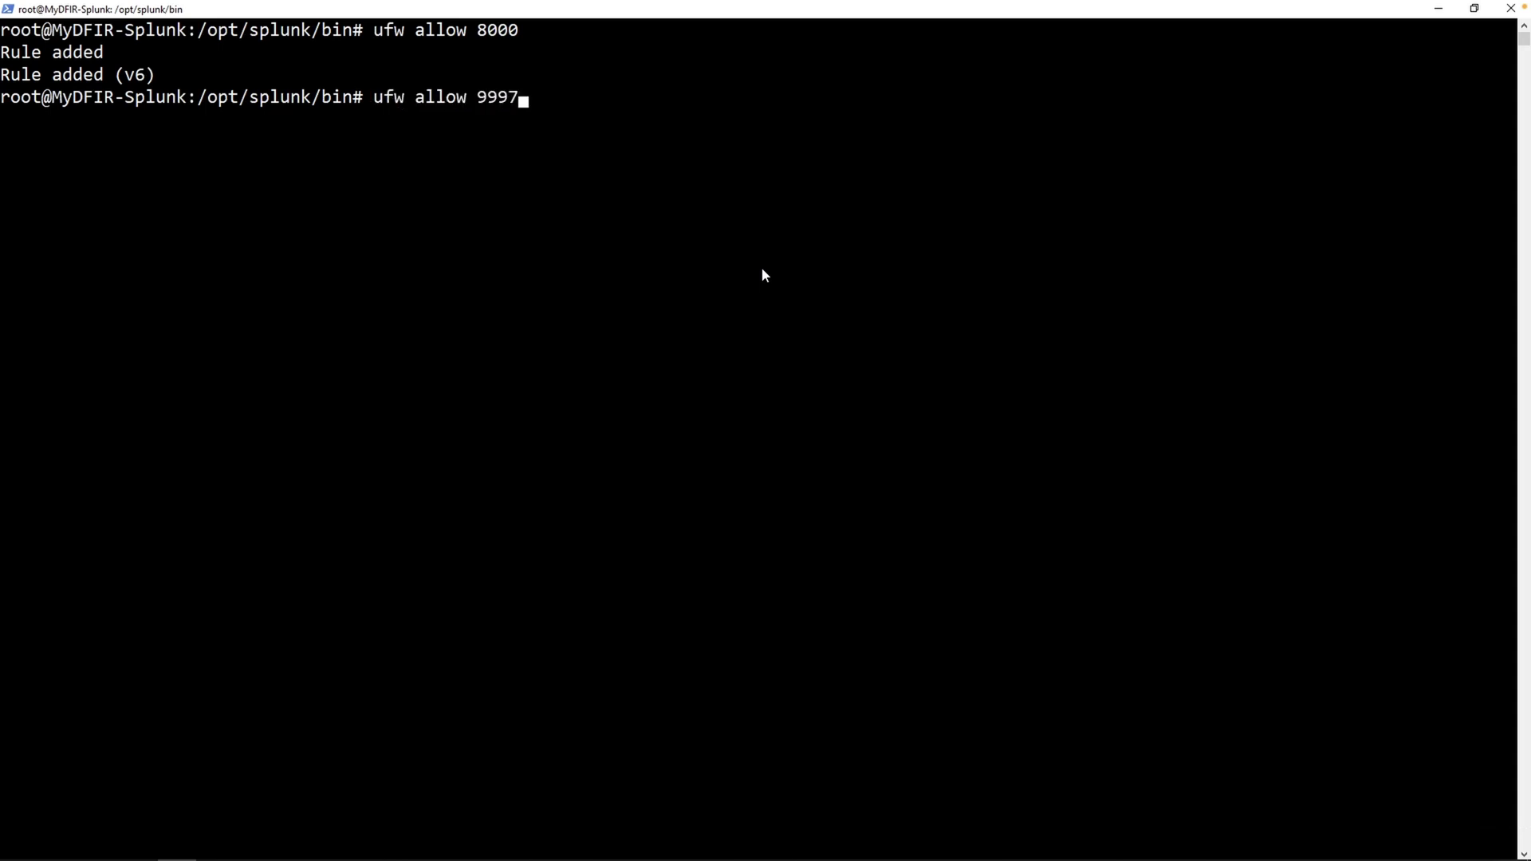
key("Return")
double_click(110, 118)
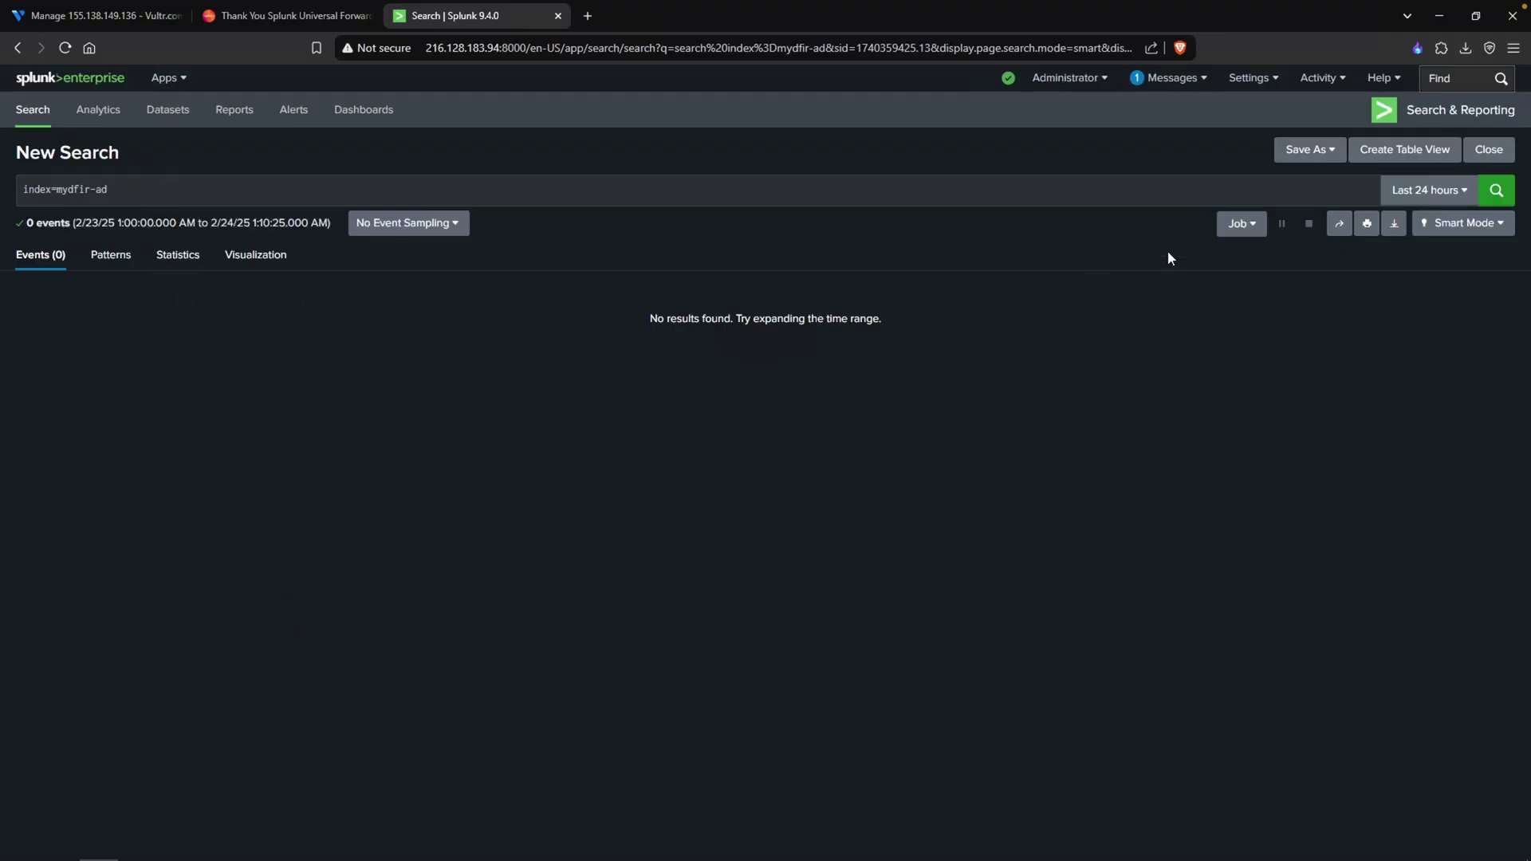
- Re-run the index=mydfir-ad search, which now returns 1,031 events
left_click(1494, 192)
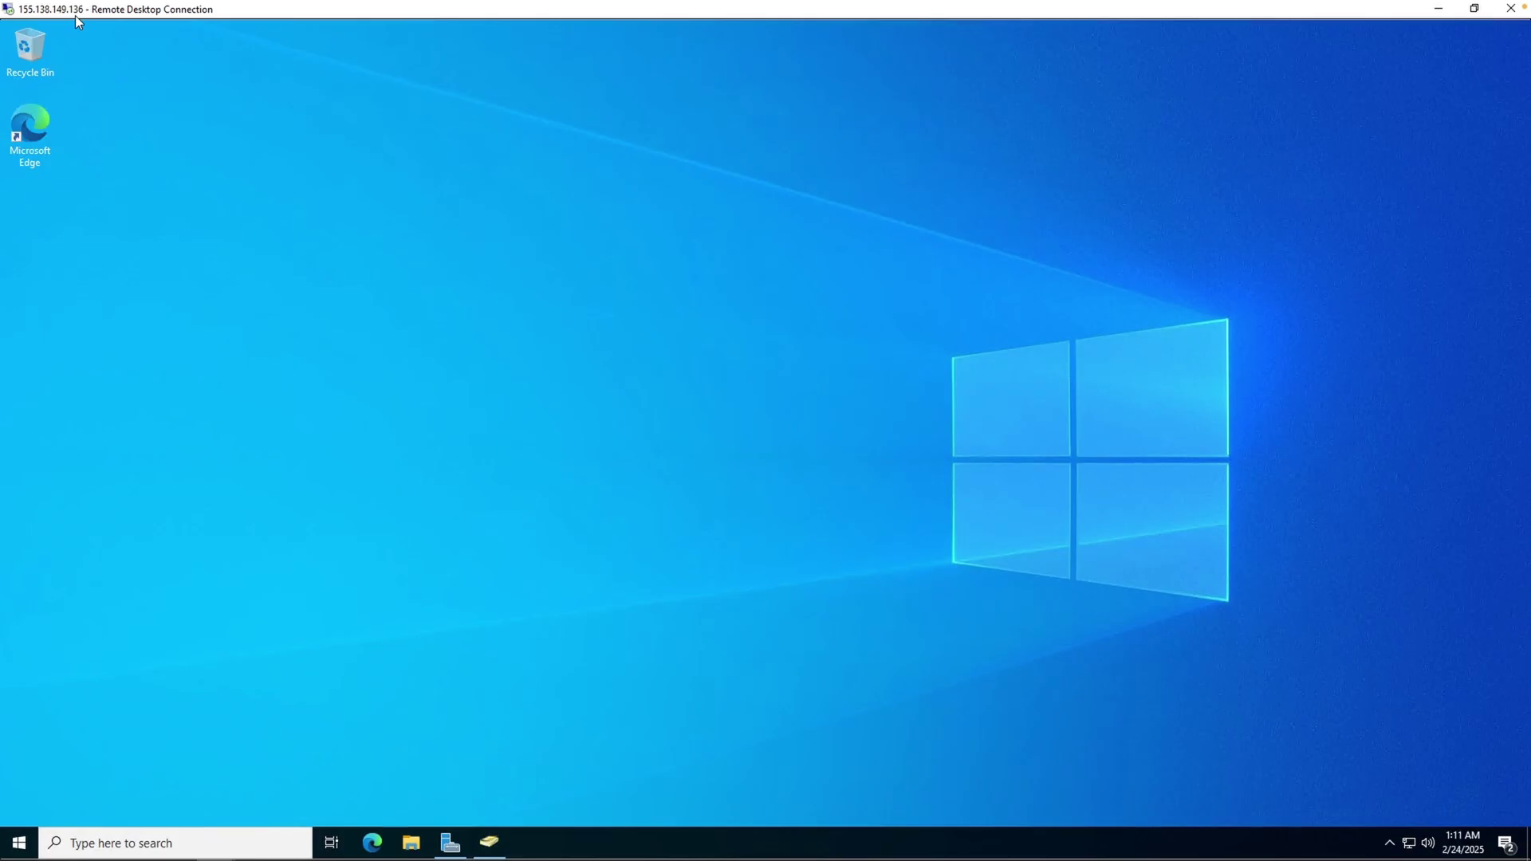
- Refresh the desktop and browse Explorer to the forwarder's etc\system\local folder
right_click(369, 290)
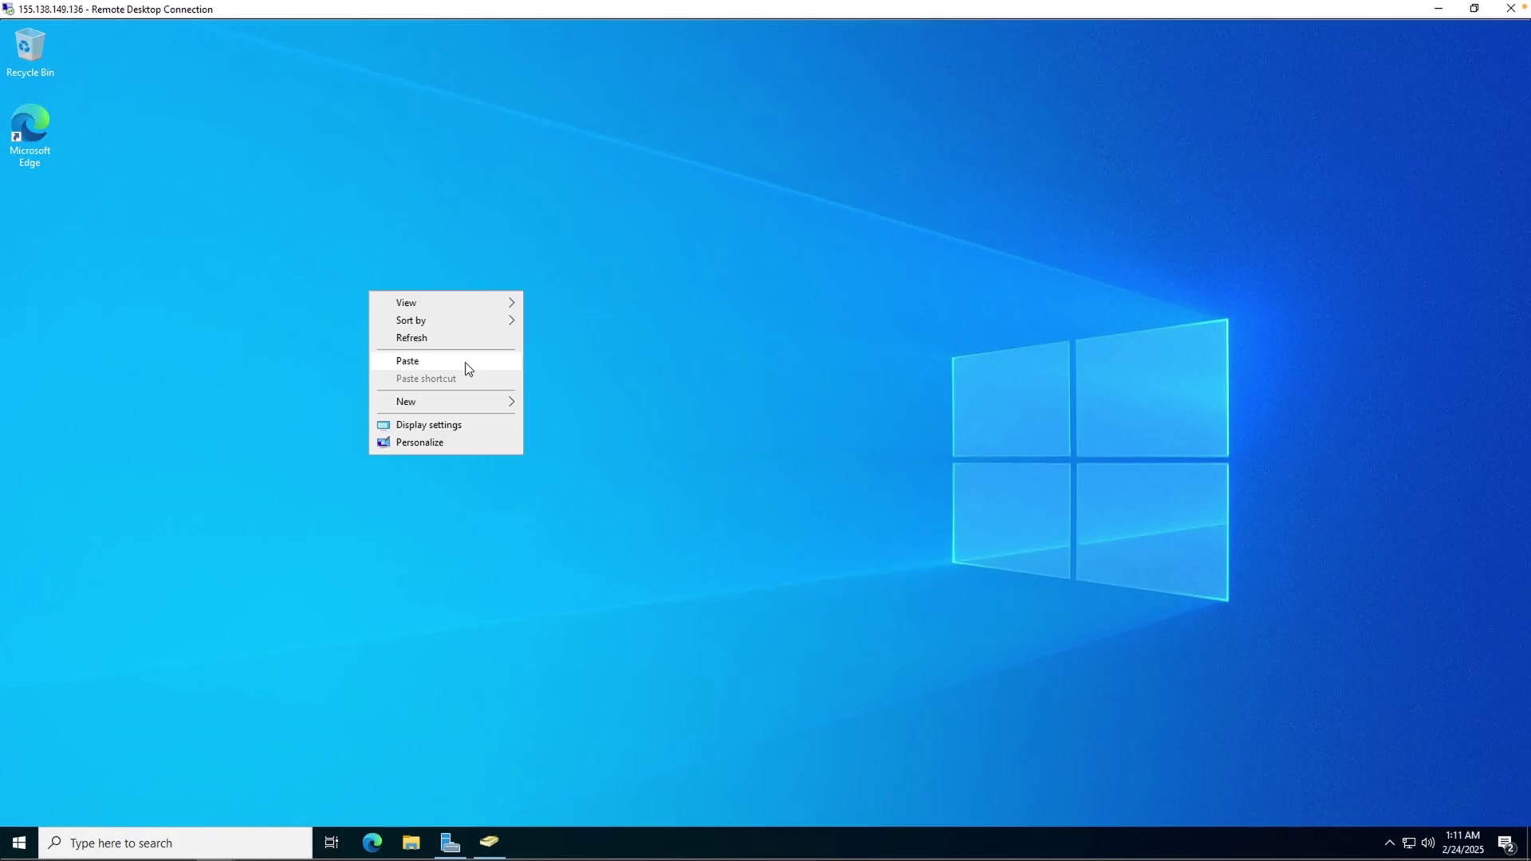
left_click(468, 359)
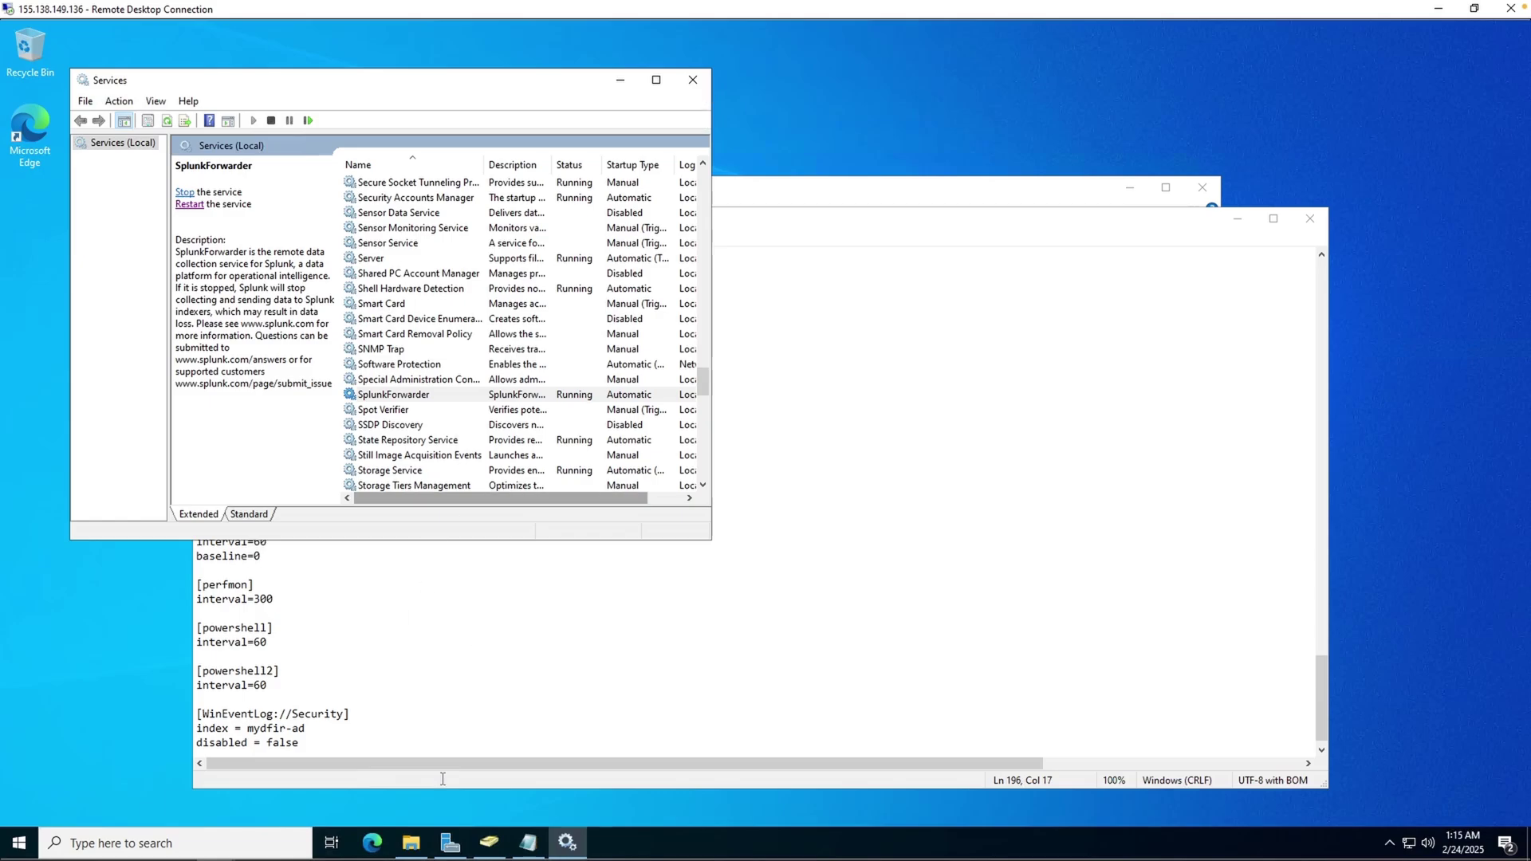
left_click(791, 194)
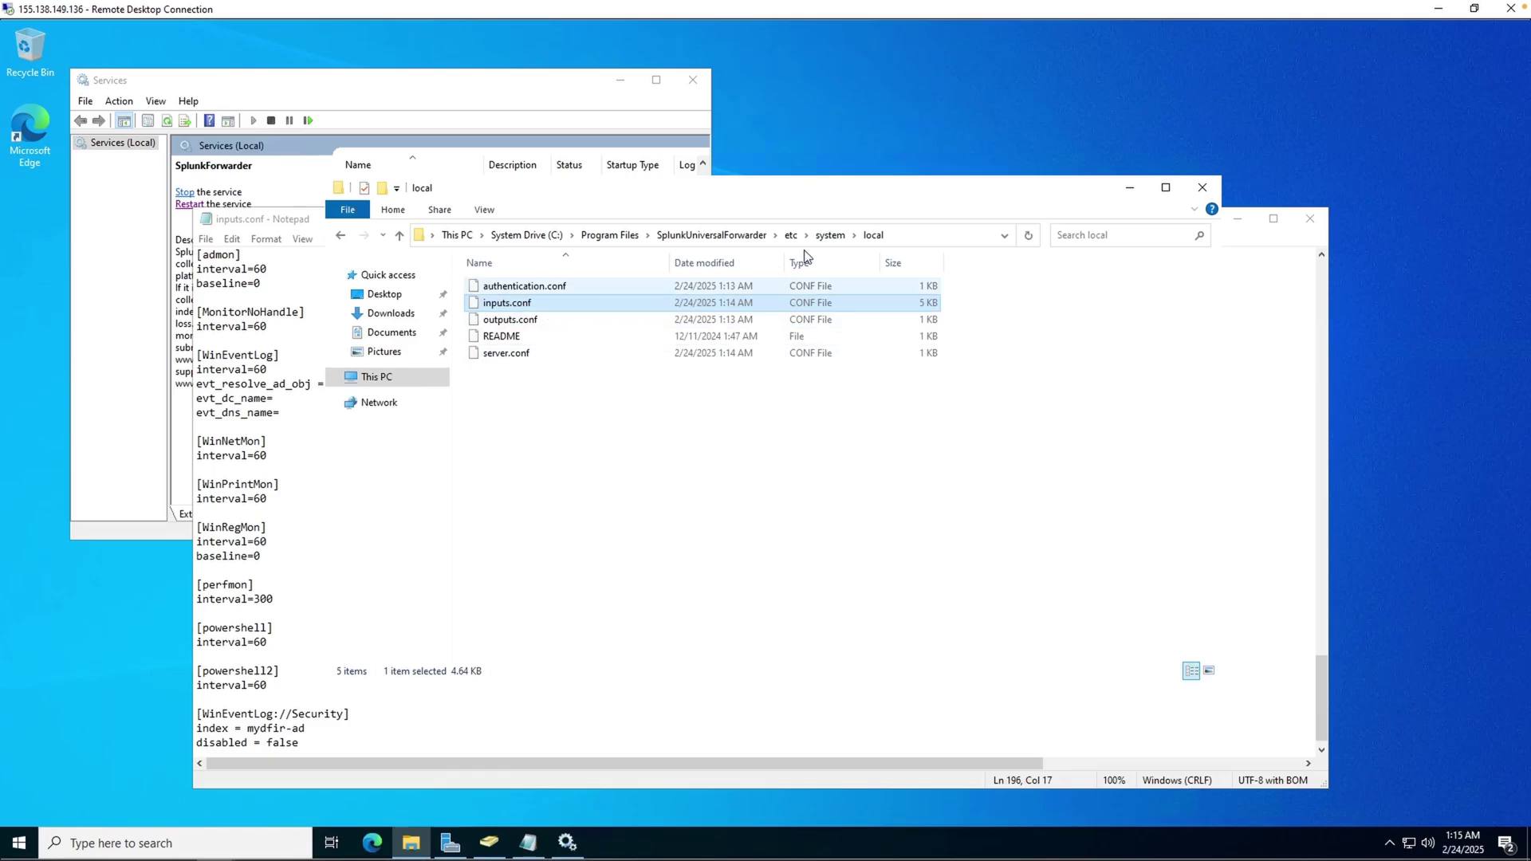
left_click(831, 235)
left_click(501, 303)
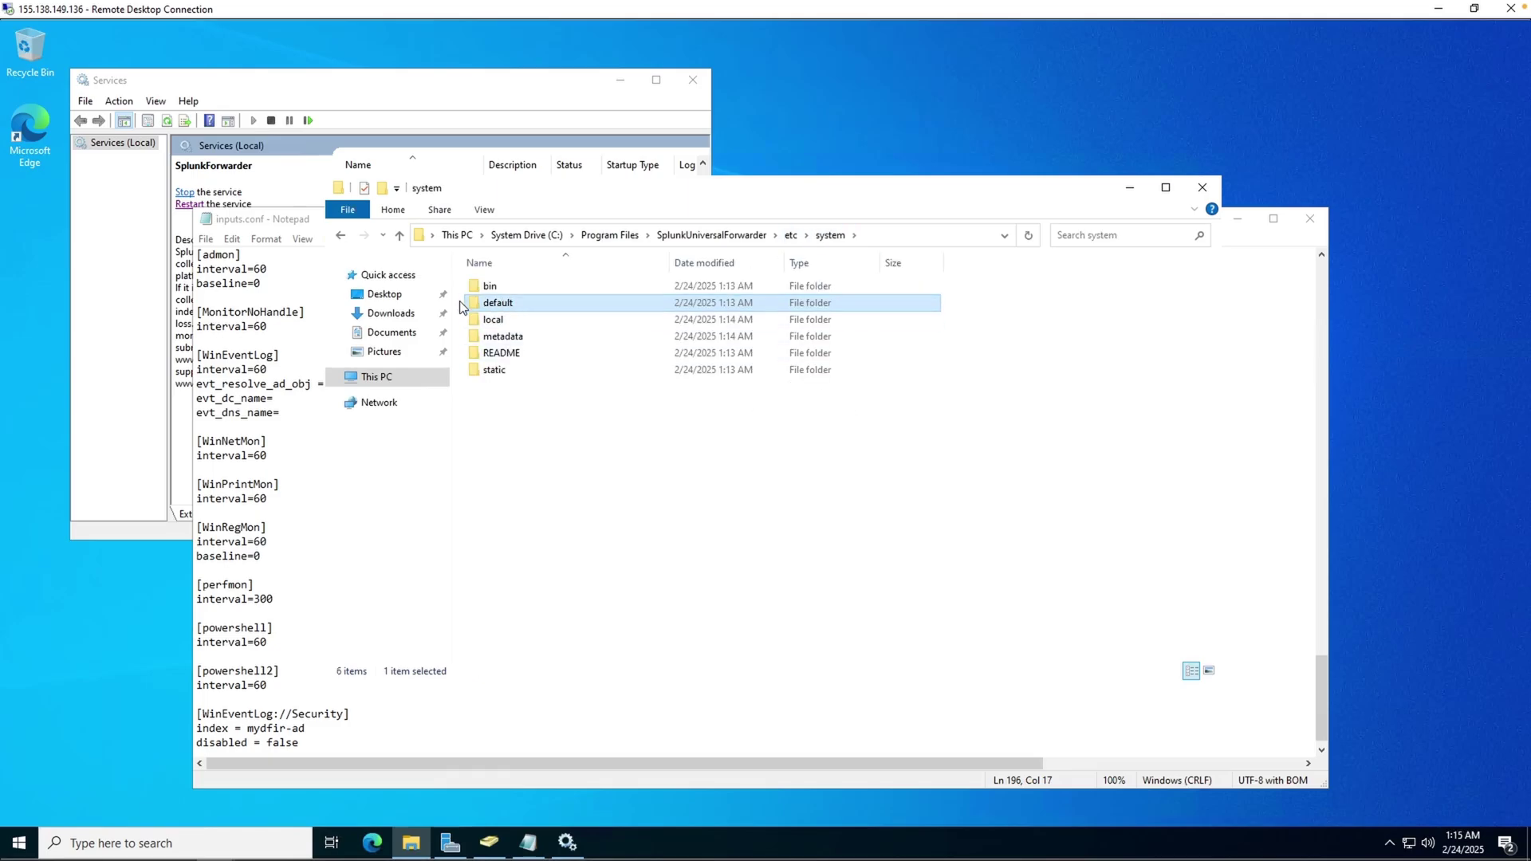
double_click(513, 320)
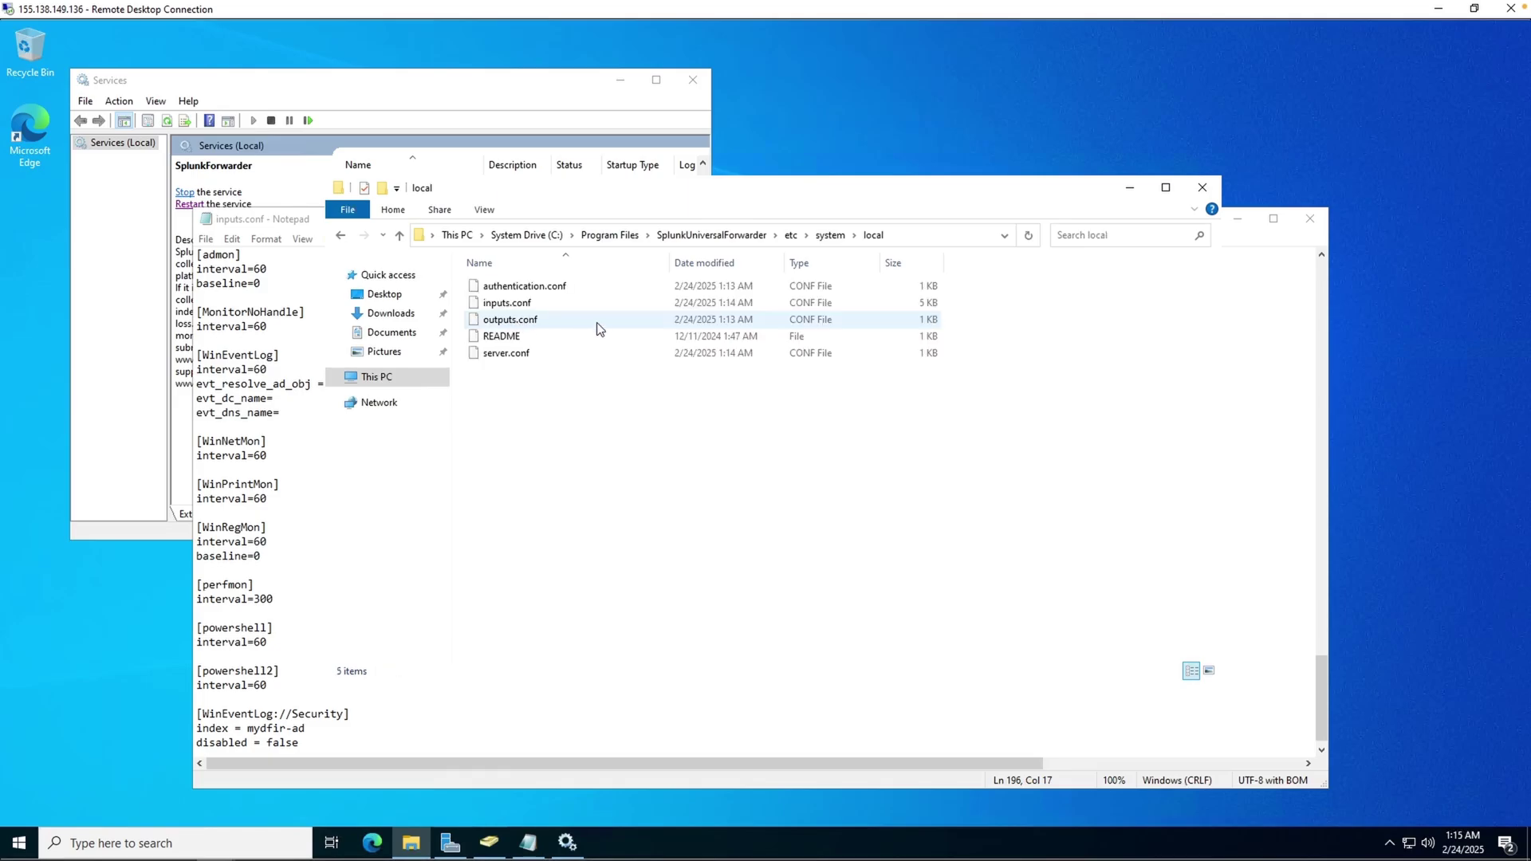
- Review inputs.conf's Security stanza in Notepad, then return to the Services list
left_click(288, 345)
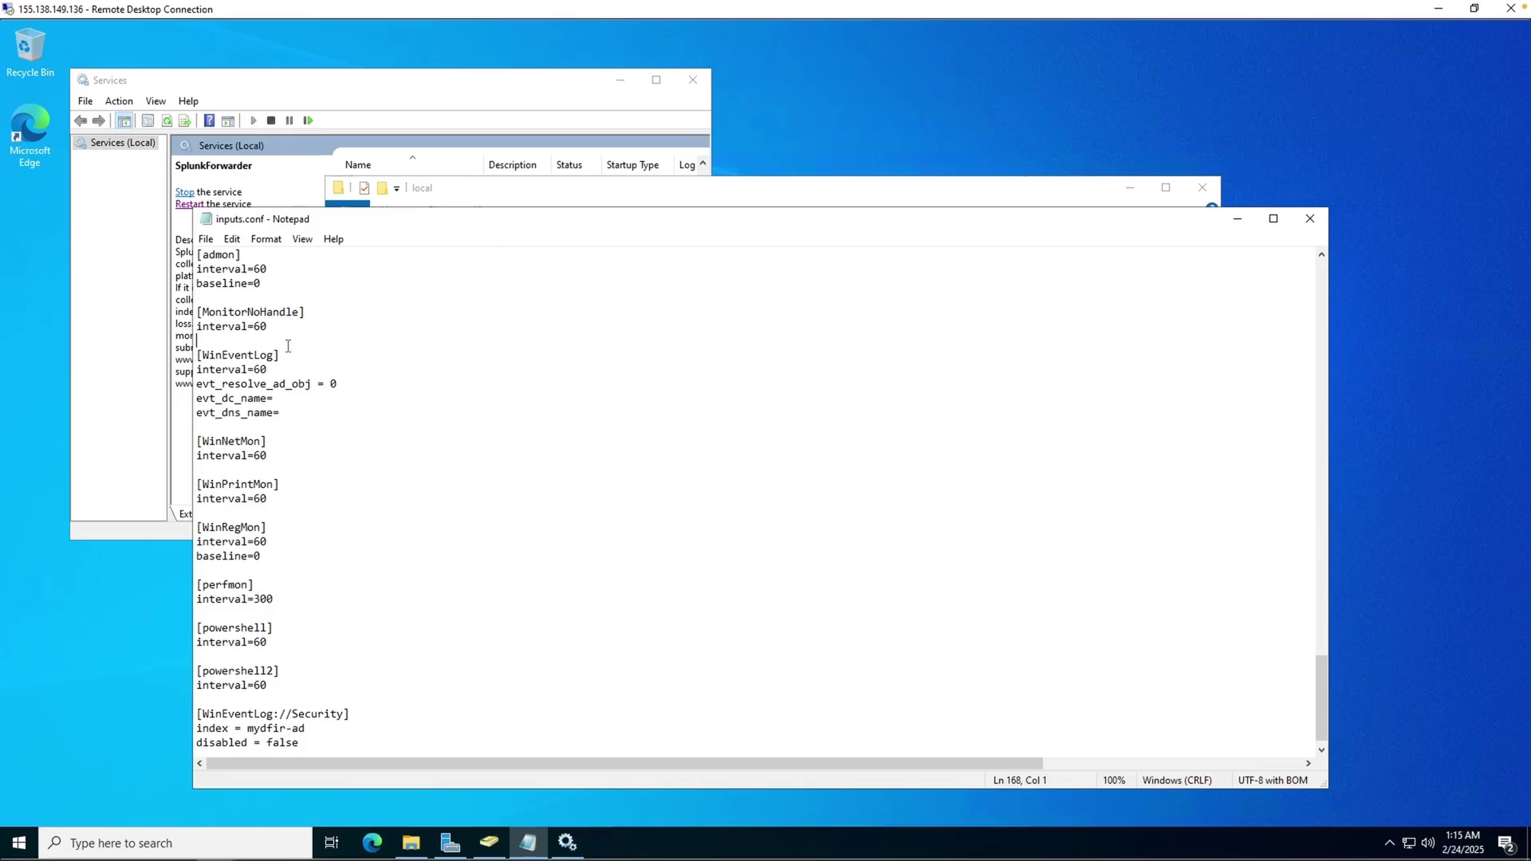
left_click(205, 239)
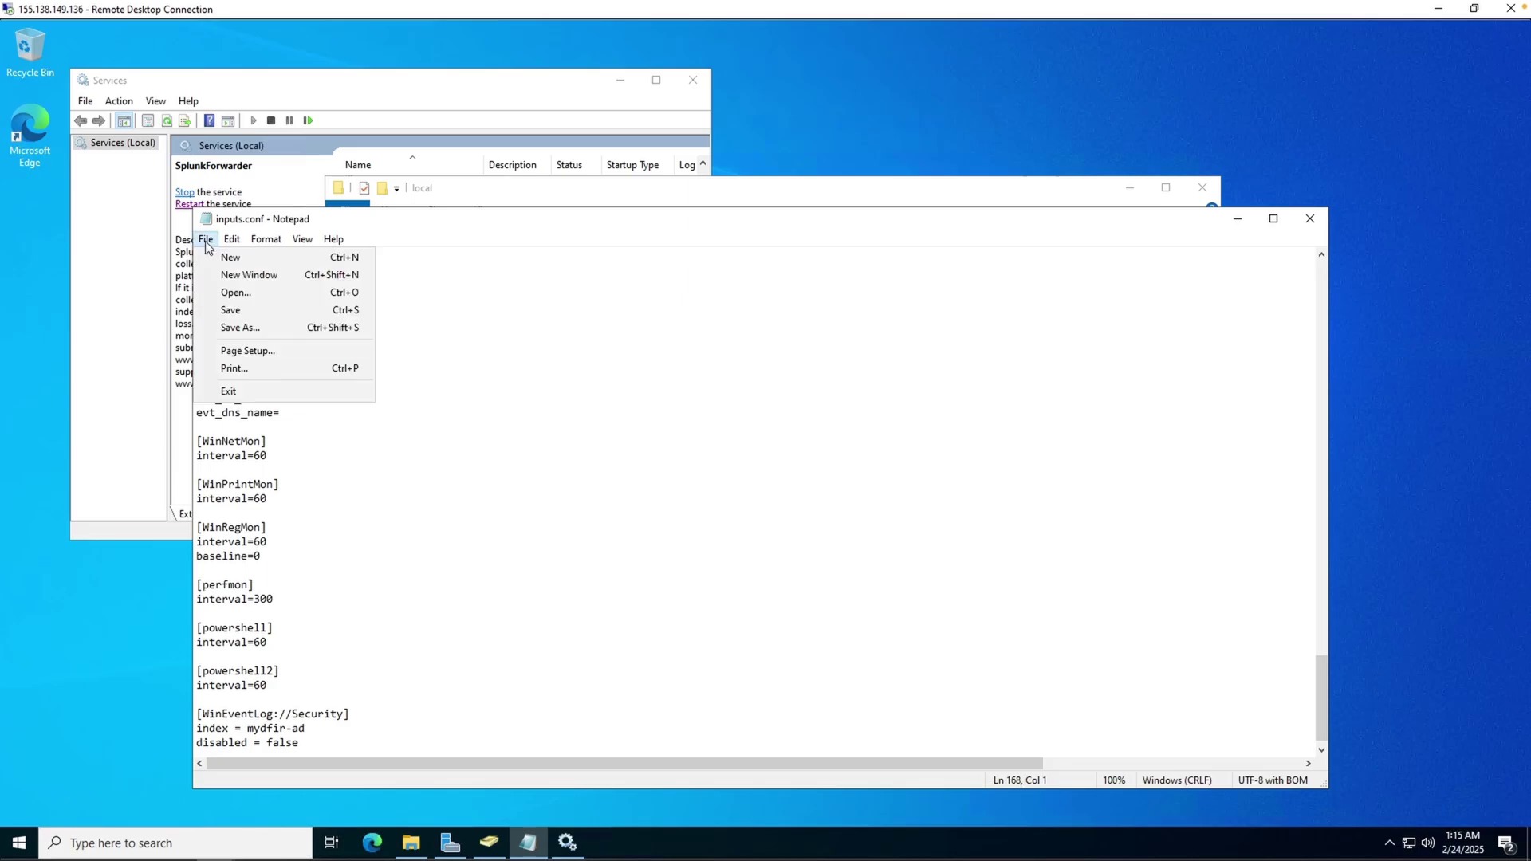
left_click(459, 297)
left_click(485, 194)
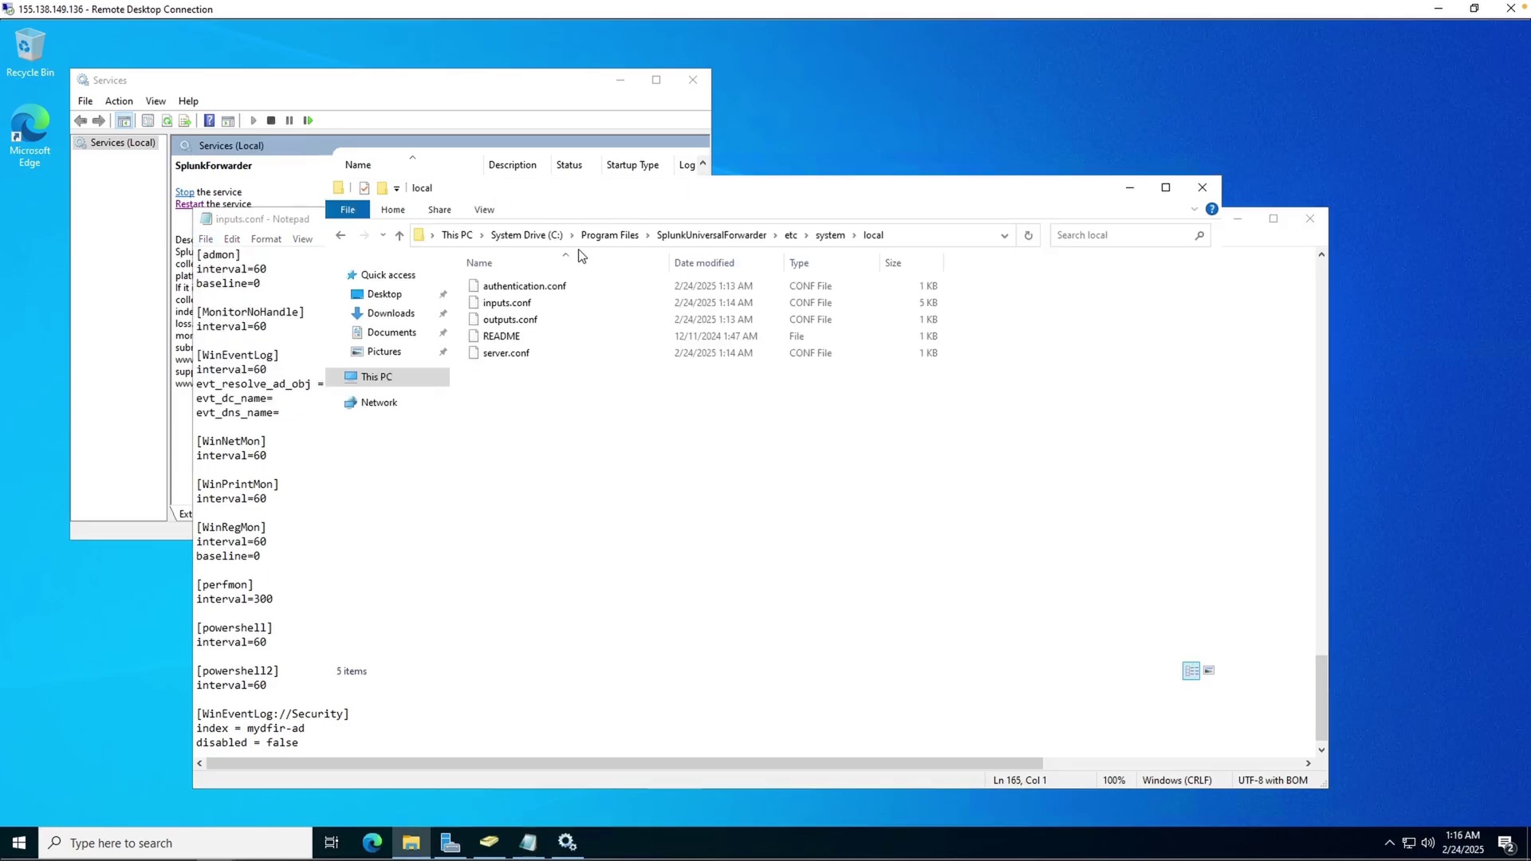
left_click(258, 416)
left_click_drag(303, 728, 196, 699)
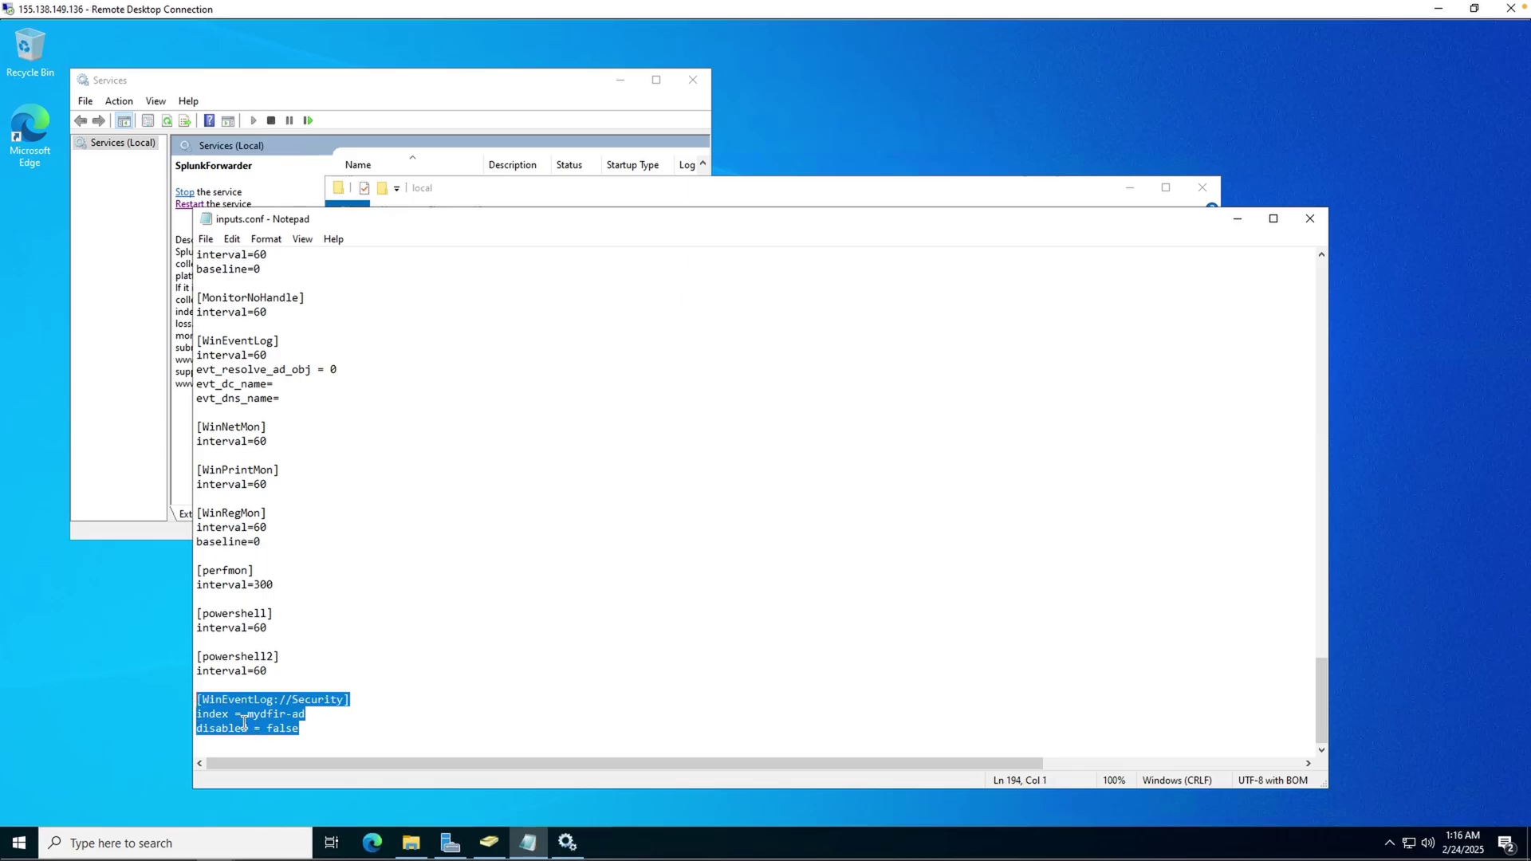
left_click(338, 724)
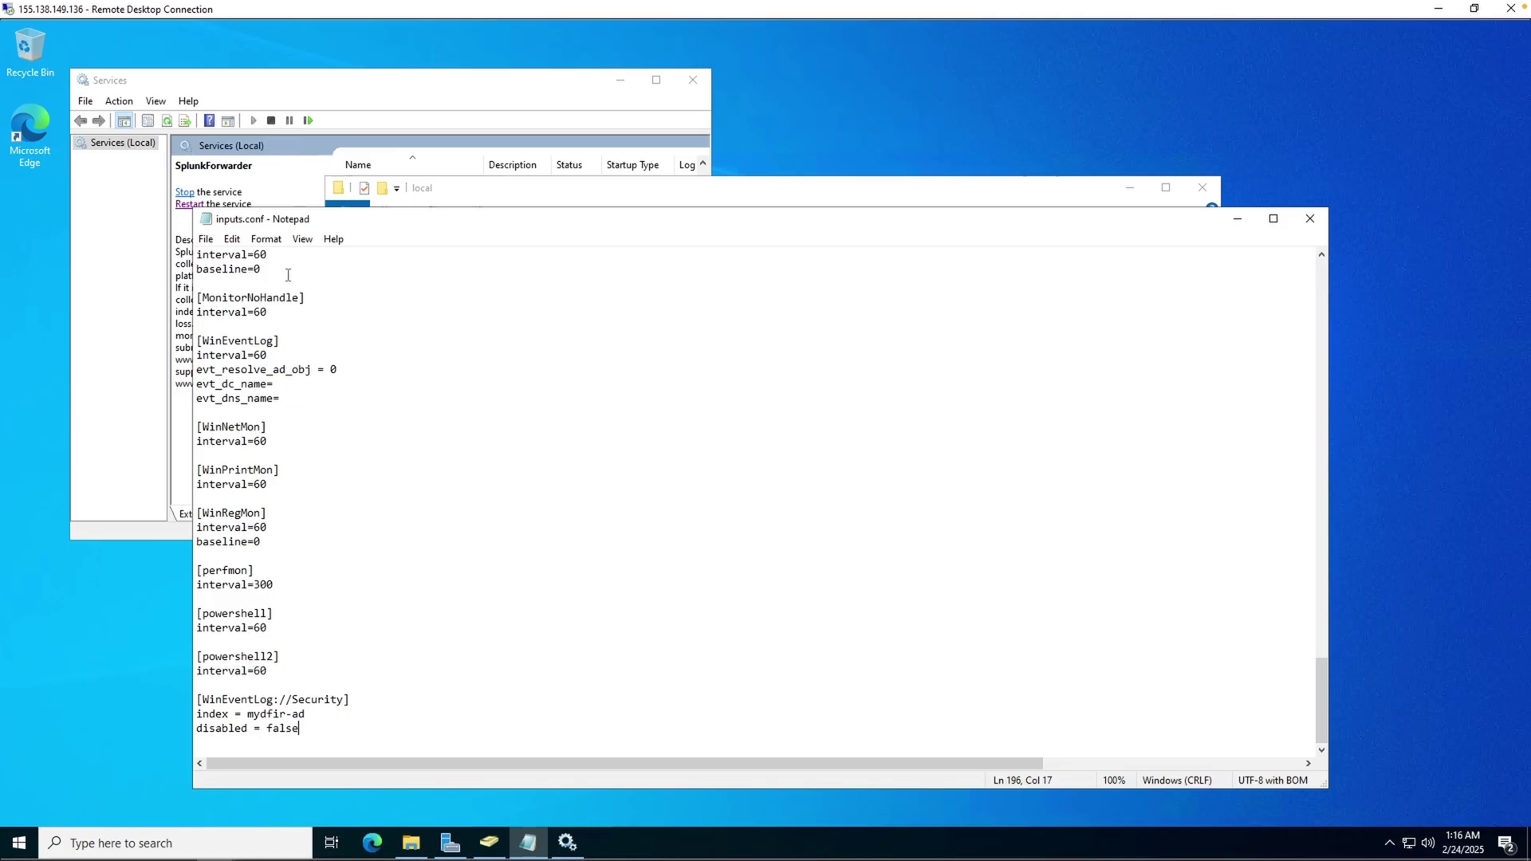
left_click(169, 297)
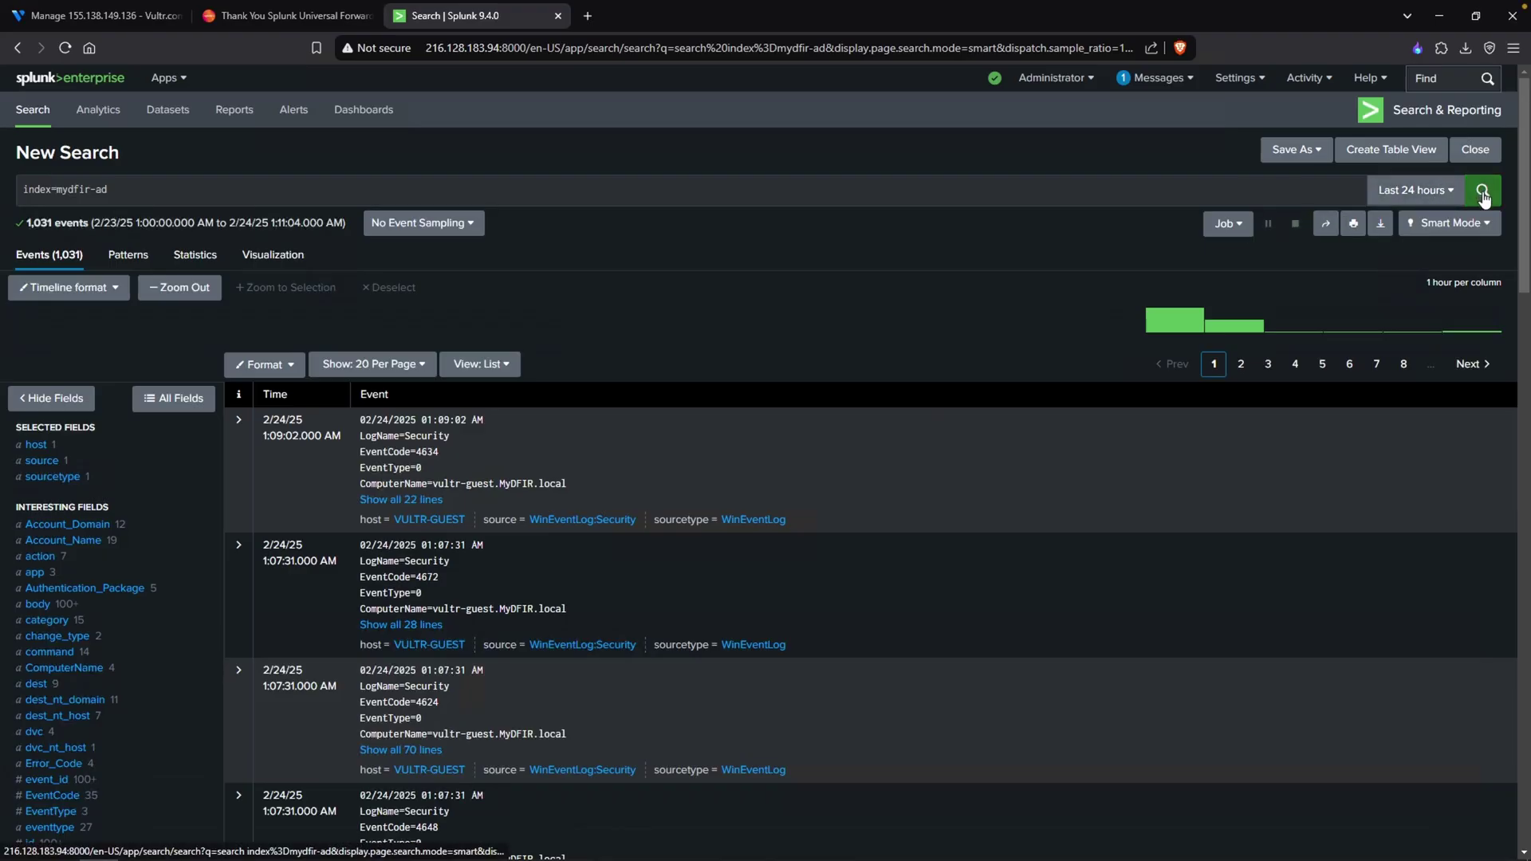
left_click(1484, 195)
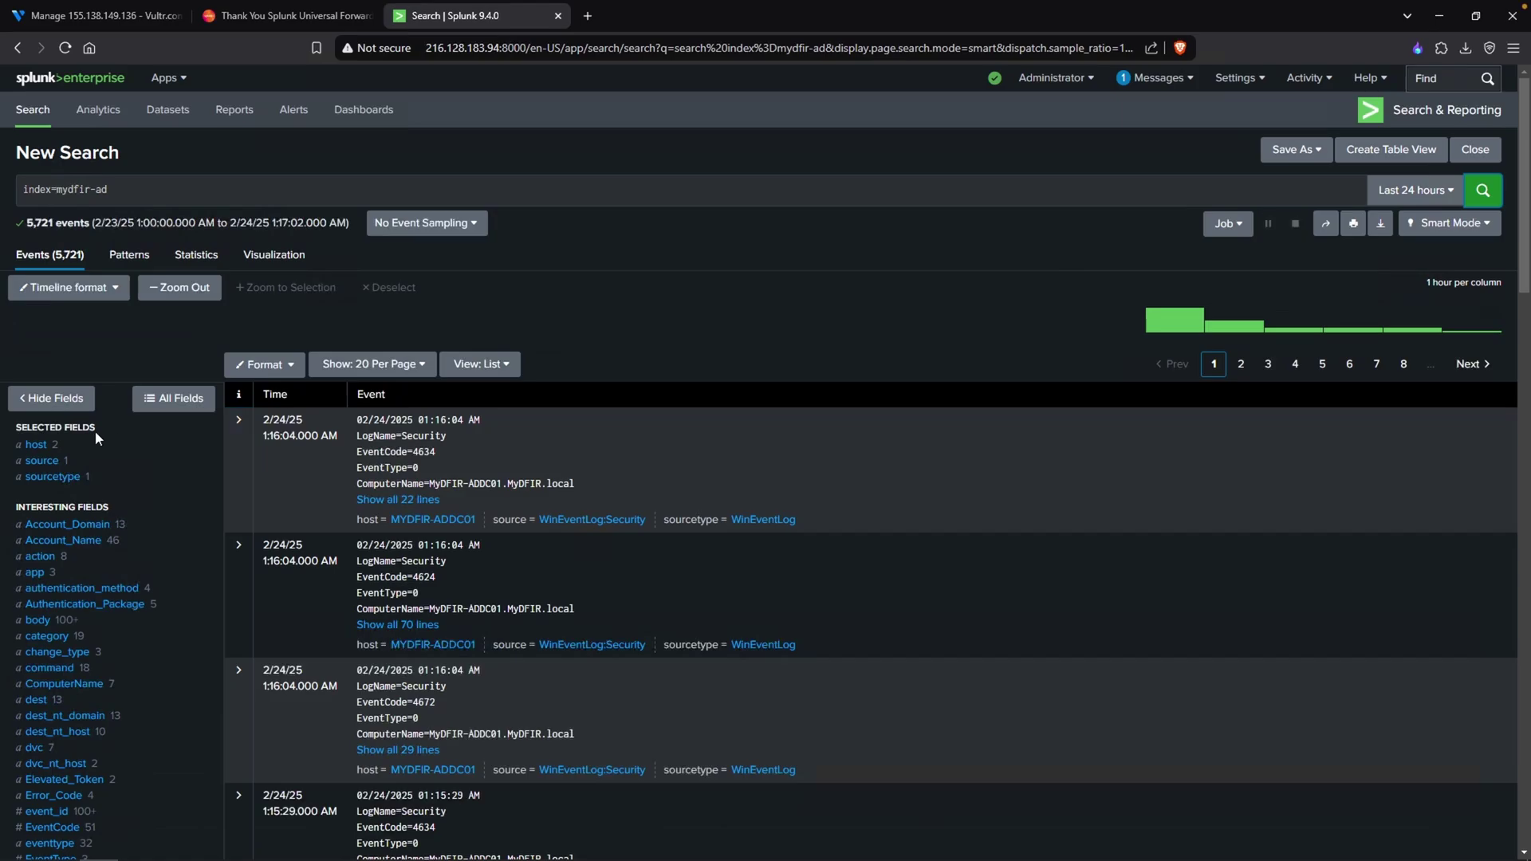
left_click_drag(94, 428, 13, 432)
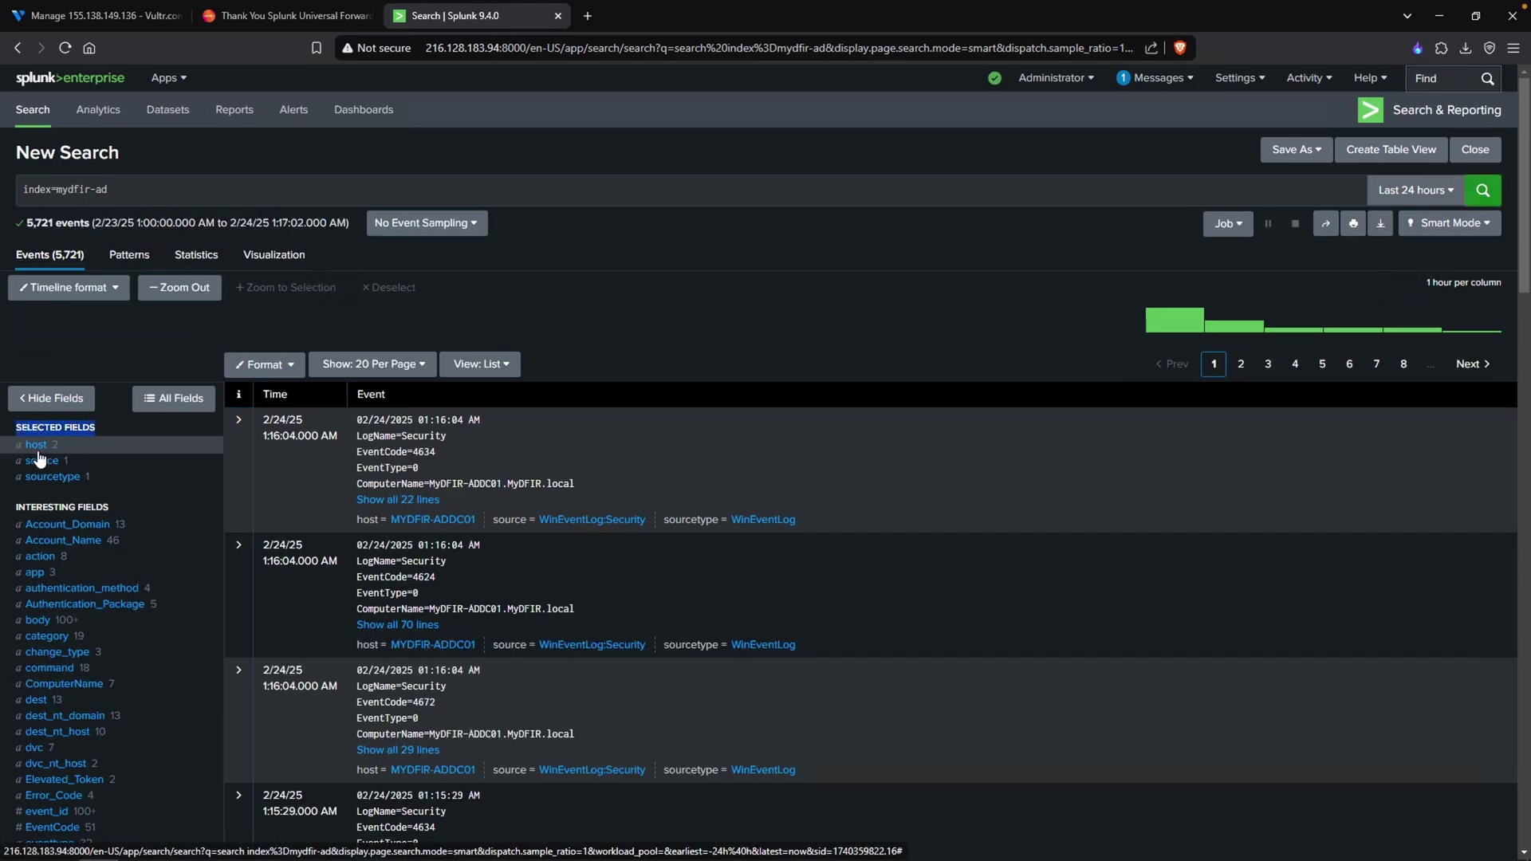
left_click(40, 445)
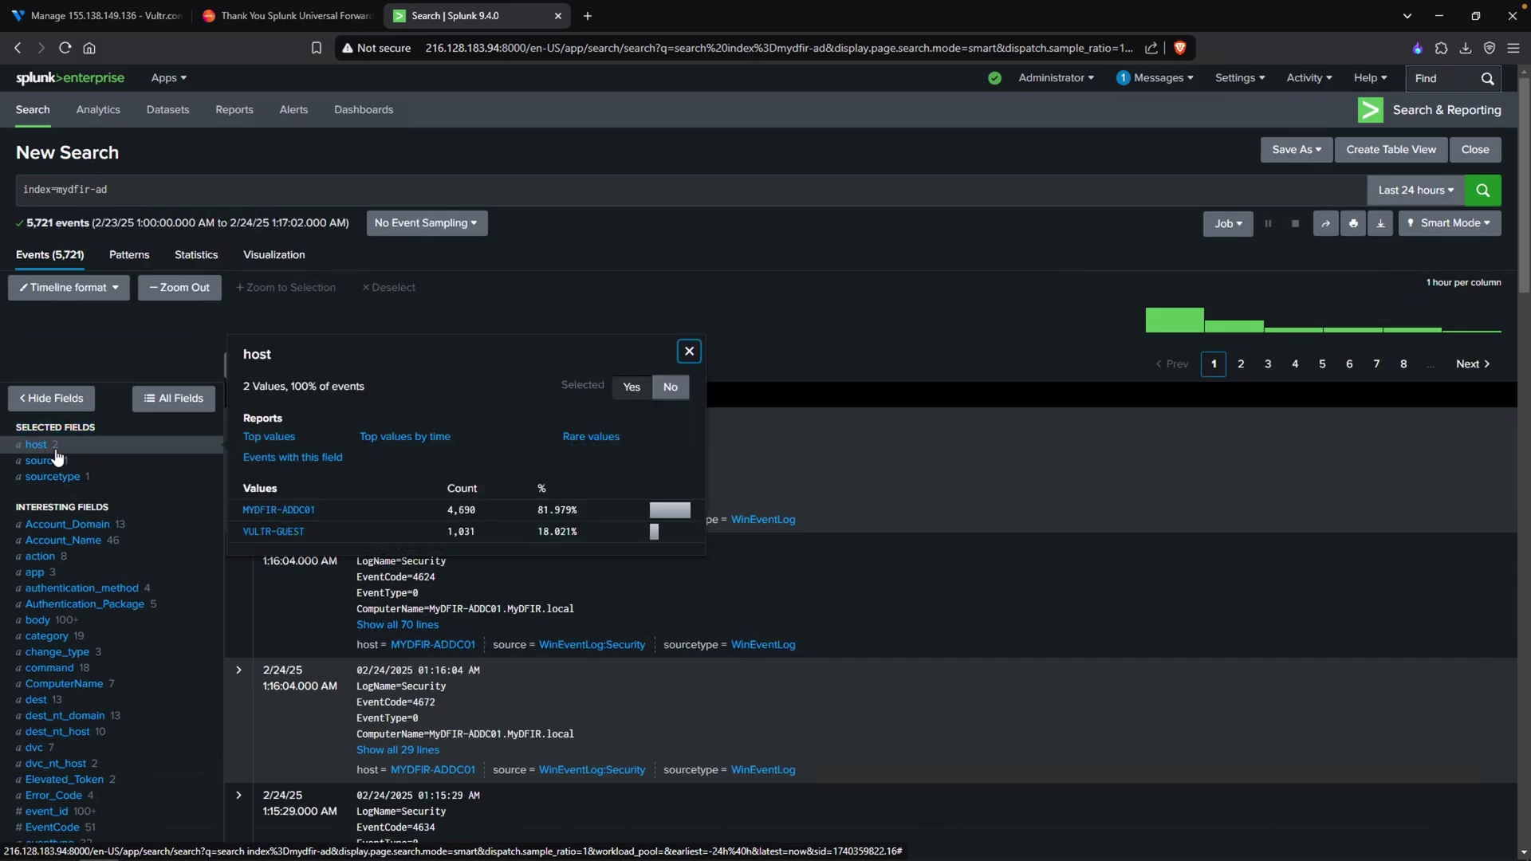
left_click_drag(324, 509, 242, 514)
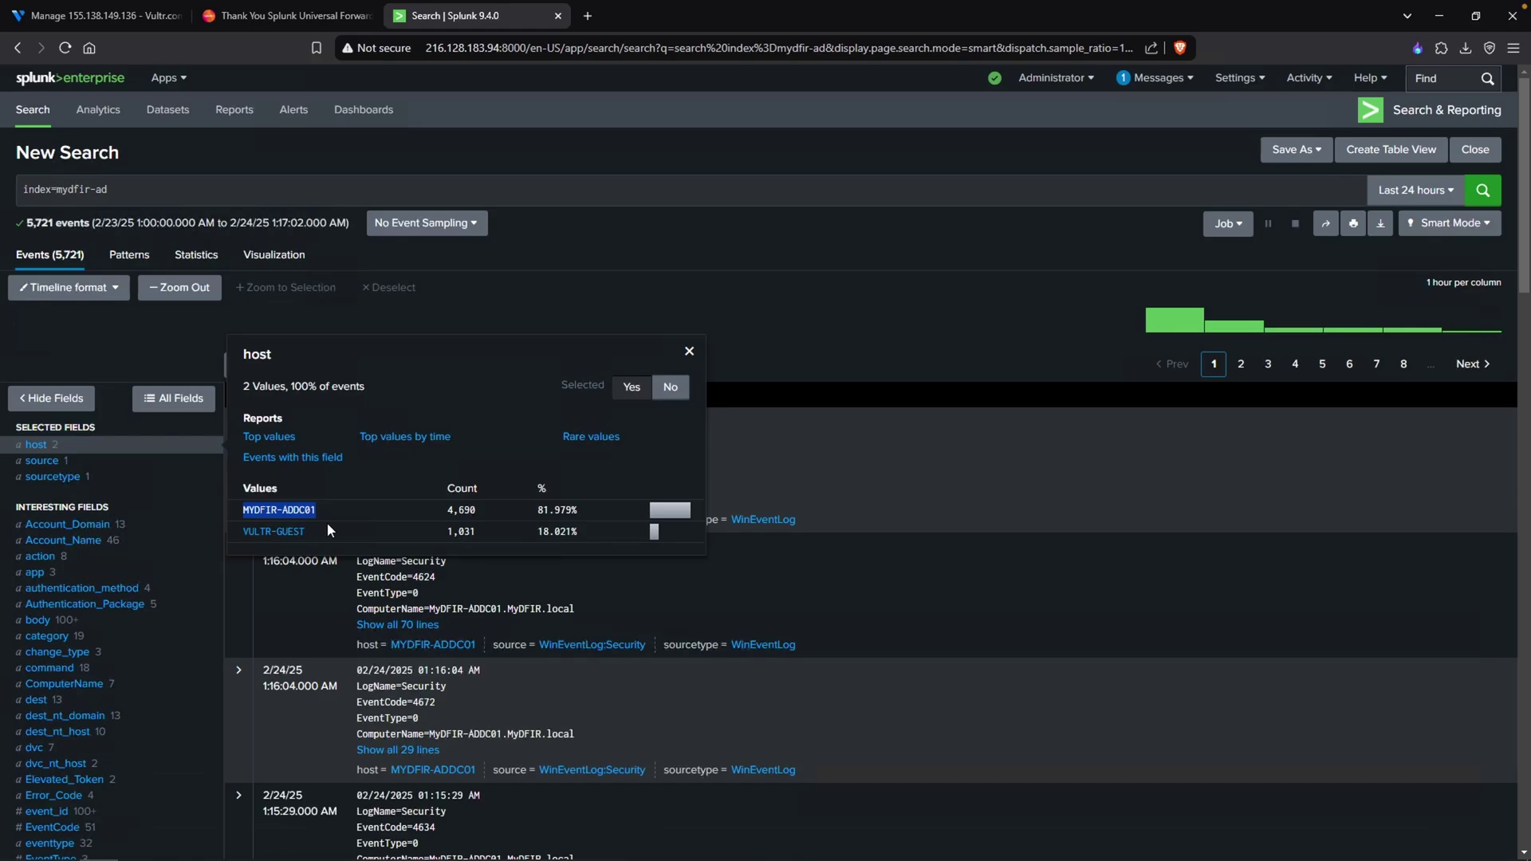
left_click_drag(323, 529, 239, 529)
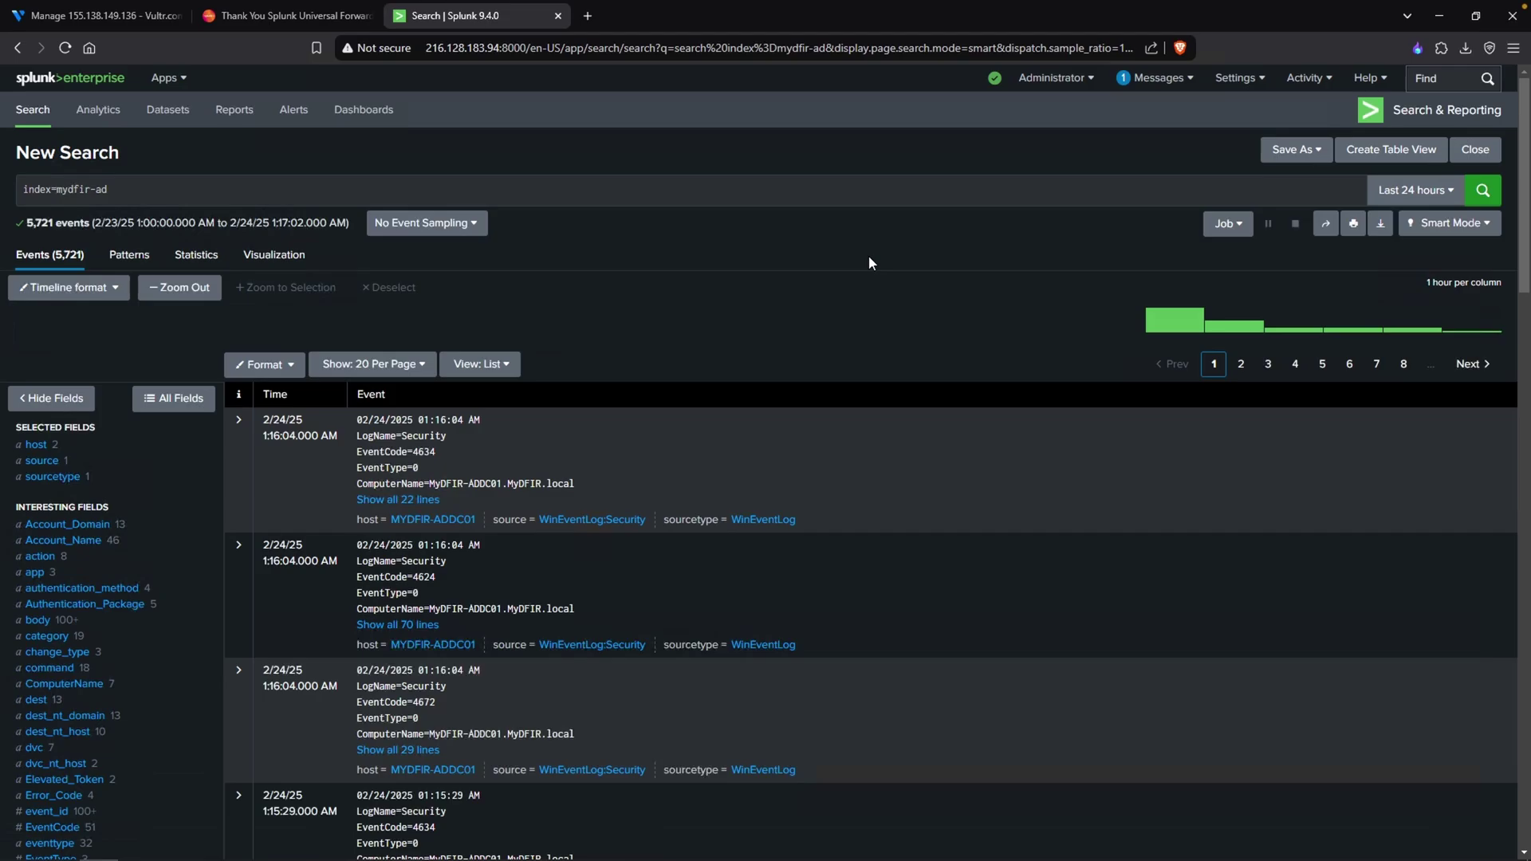
left_click(688, 192)
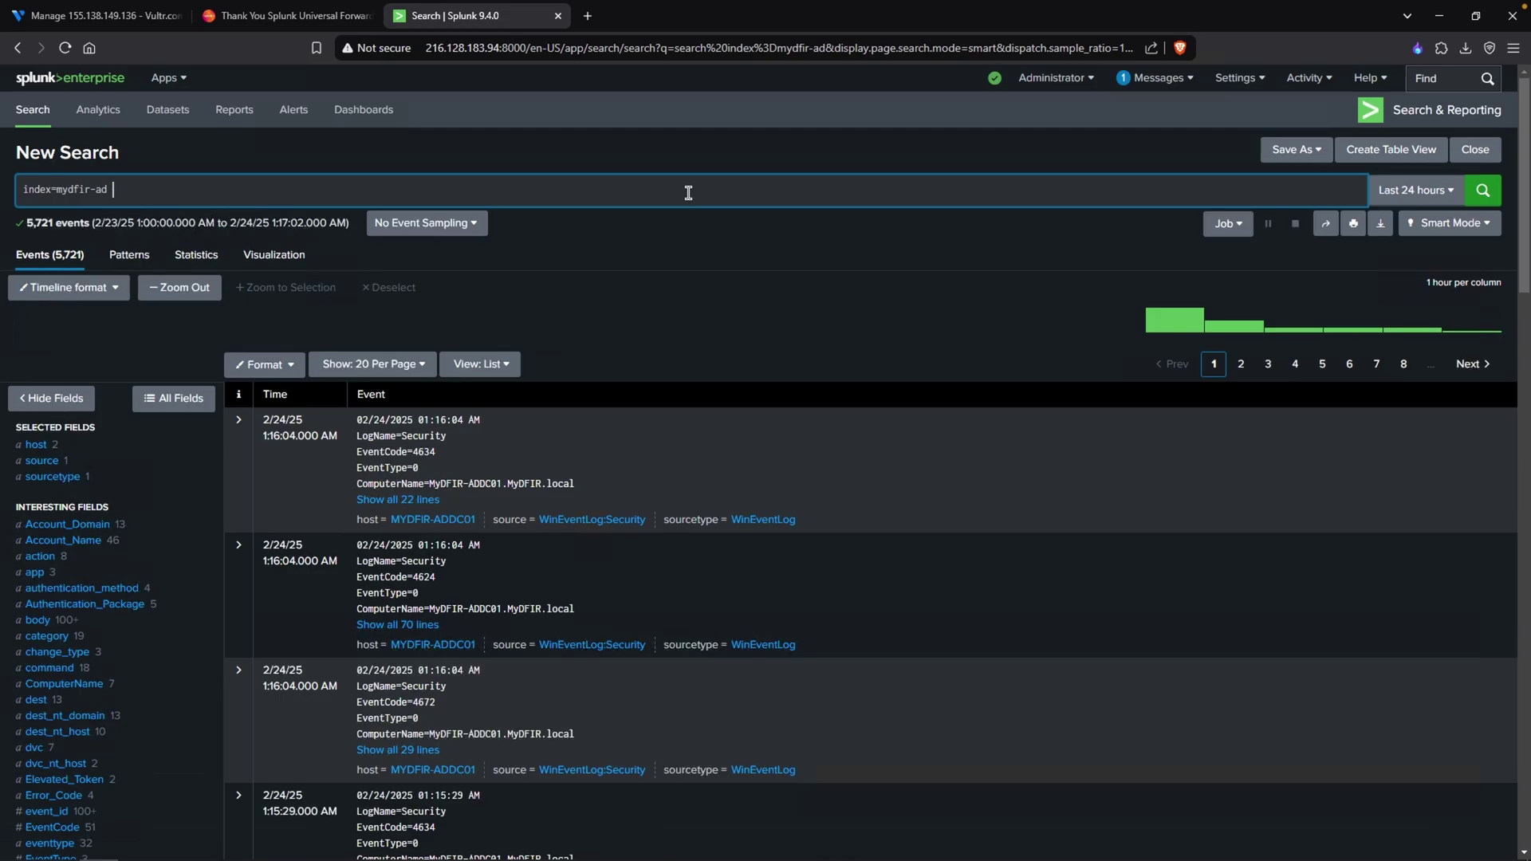
- Search '4624 event id' in a new tab and open the Ultimate Windows Security article
key("ctrl+t")
type("462")
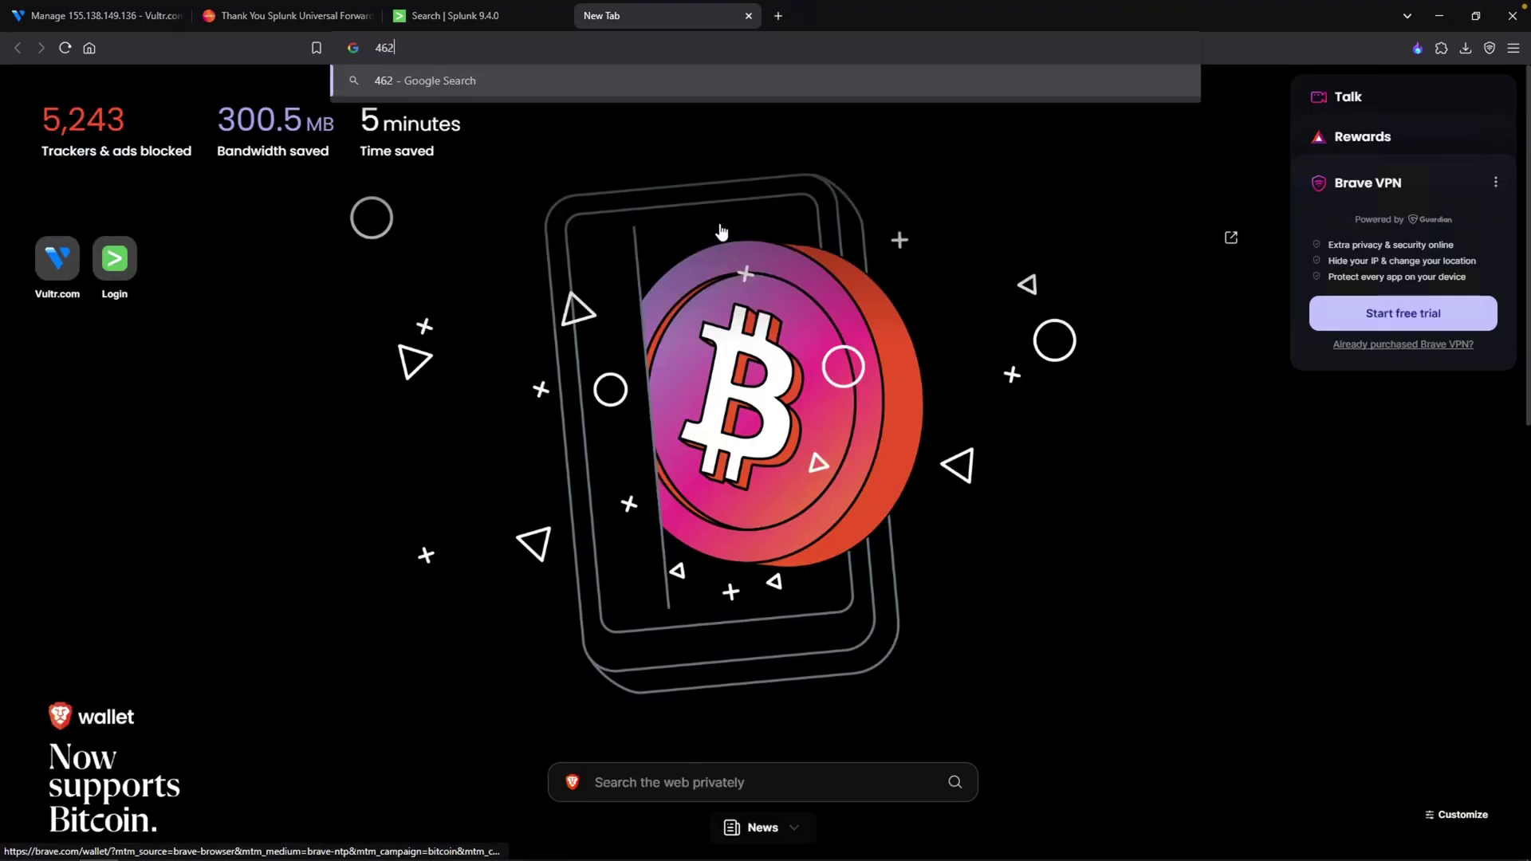
type("4 event id")
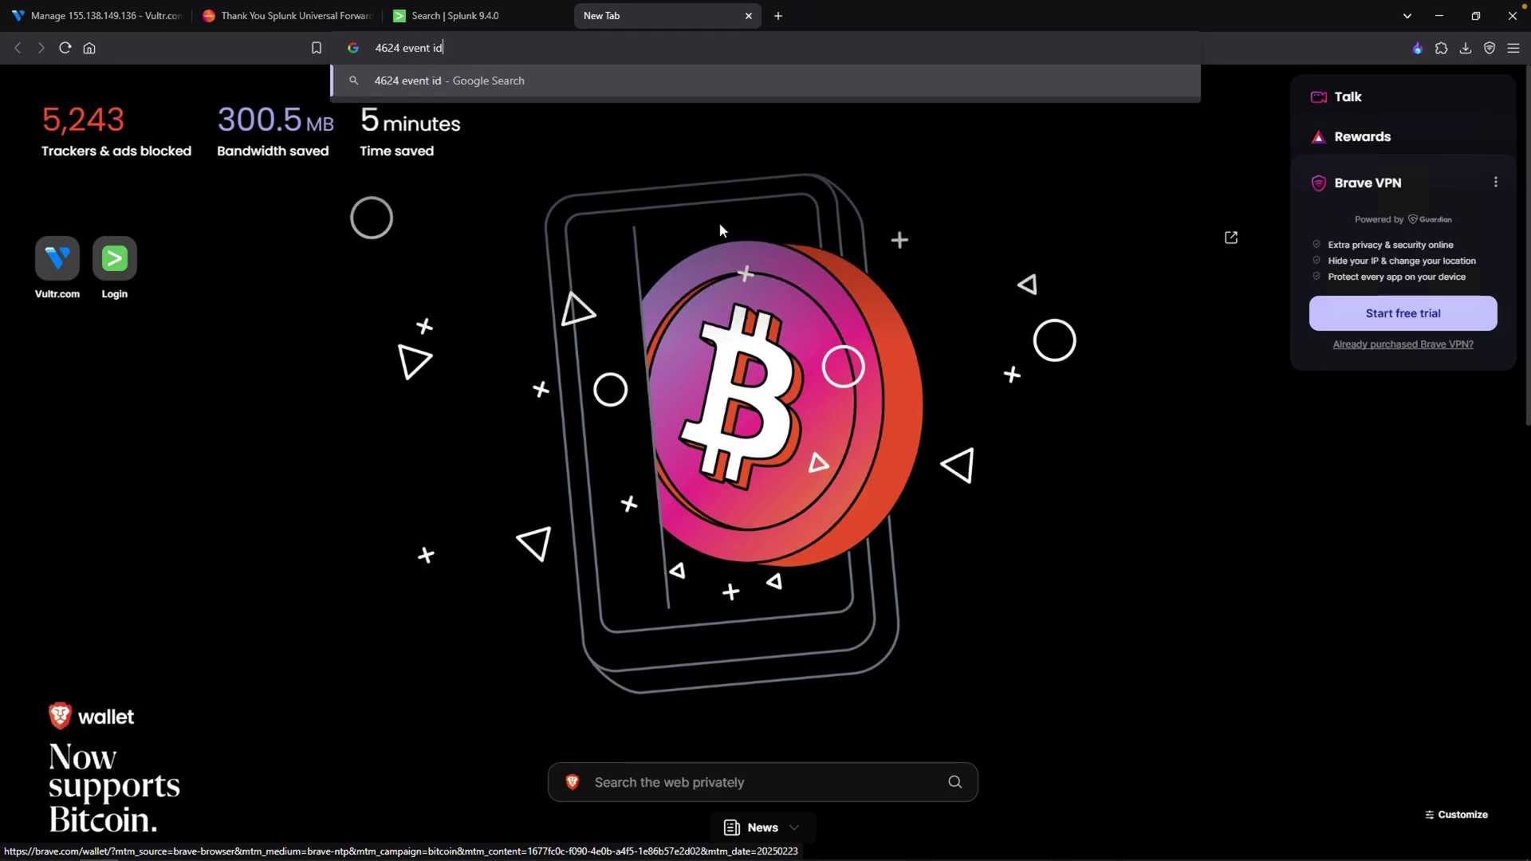
key("Return")
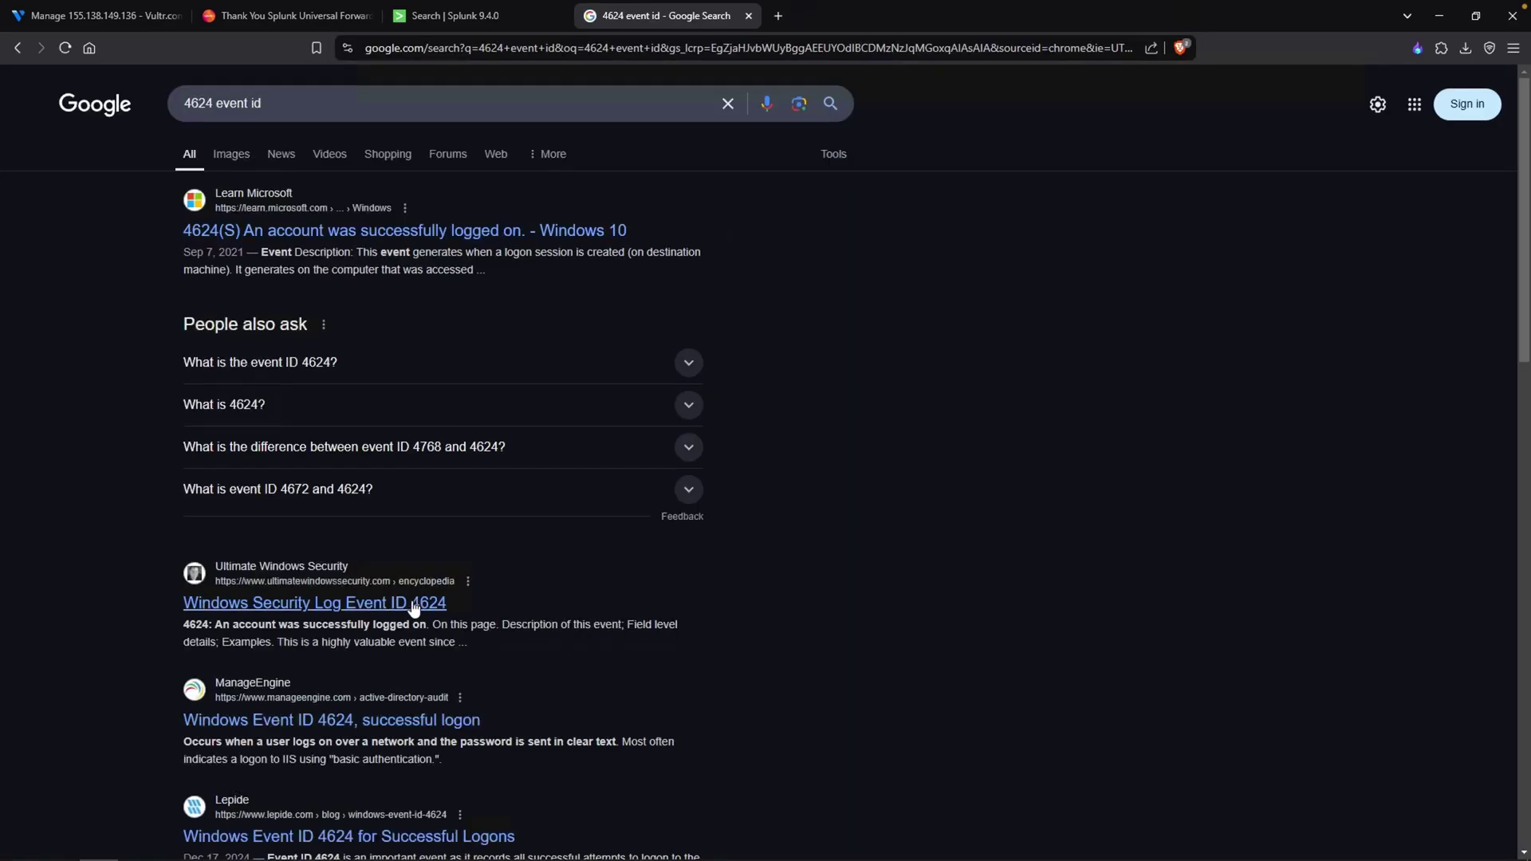
left_click(289, 608)
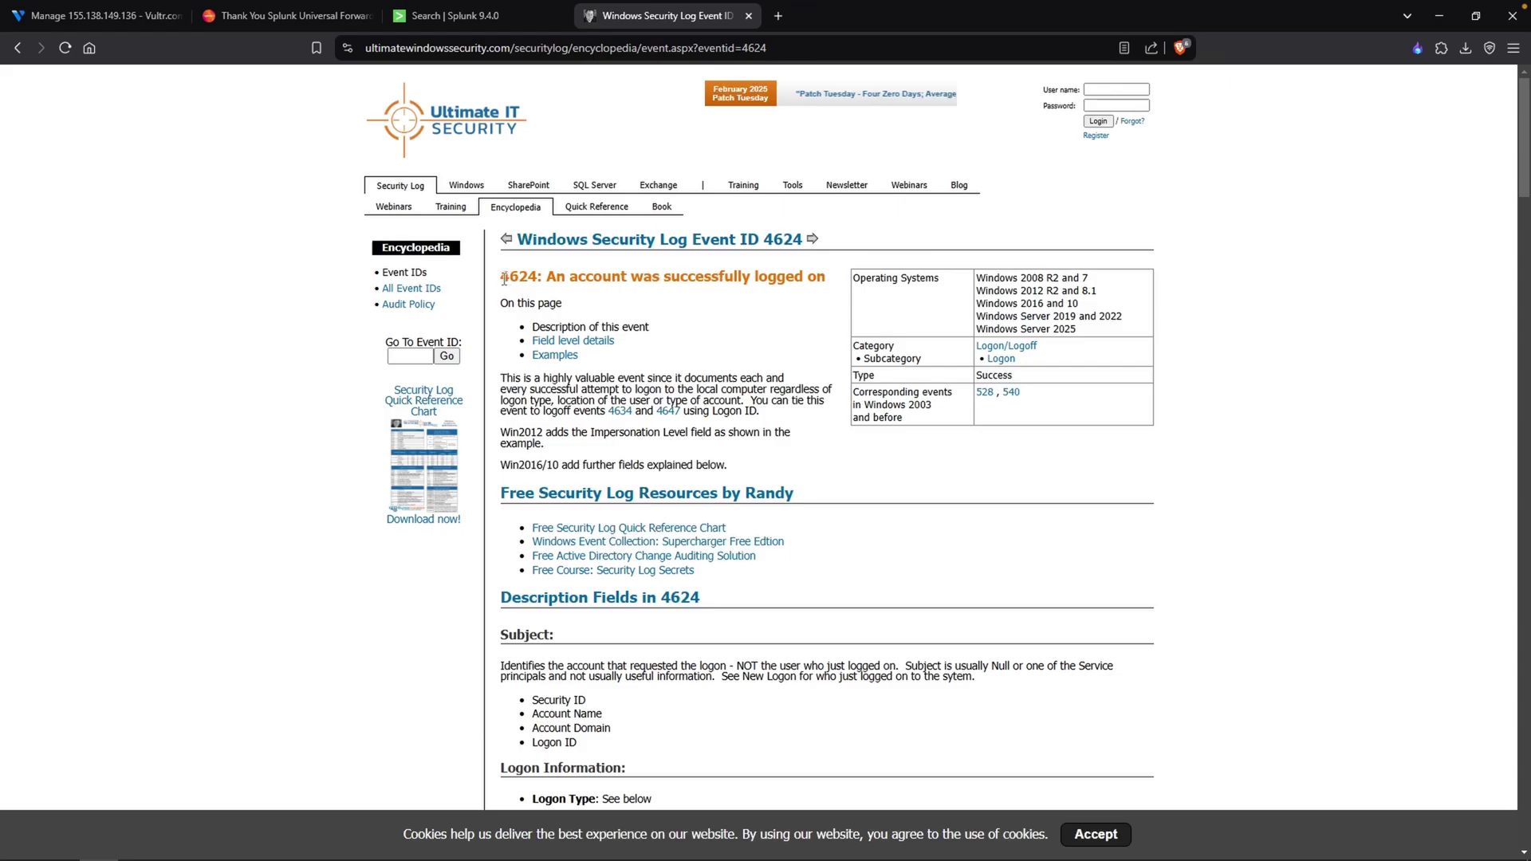
left_click_drag(550, 278, 828, 276)
- Scroll to the Logon Type table and highlight type 7 Unlock and type 10 RemoteInteractive
scroll(711, 382, "down", 10)
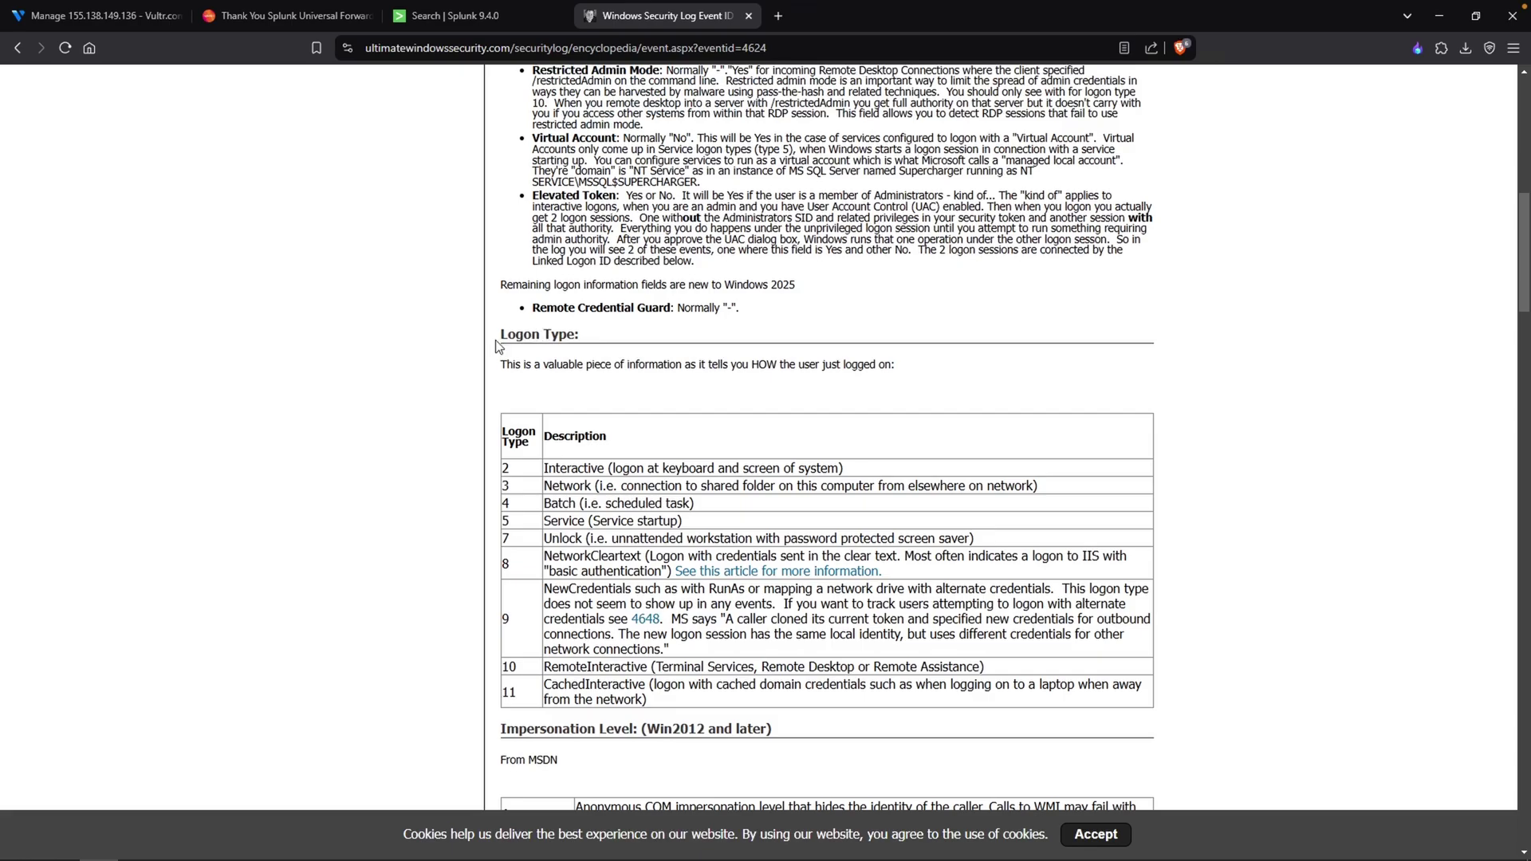
left_click_drag(500, 336, 598, 337)
left_click(468, 408)
scroll(468, 407, "down", 2)
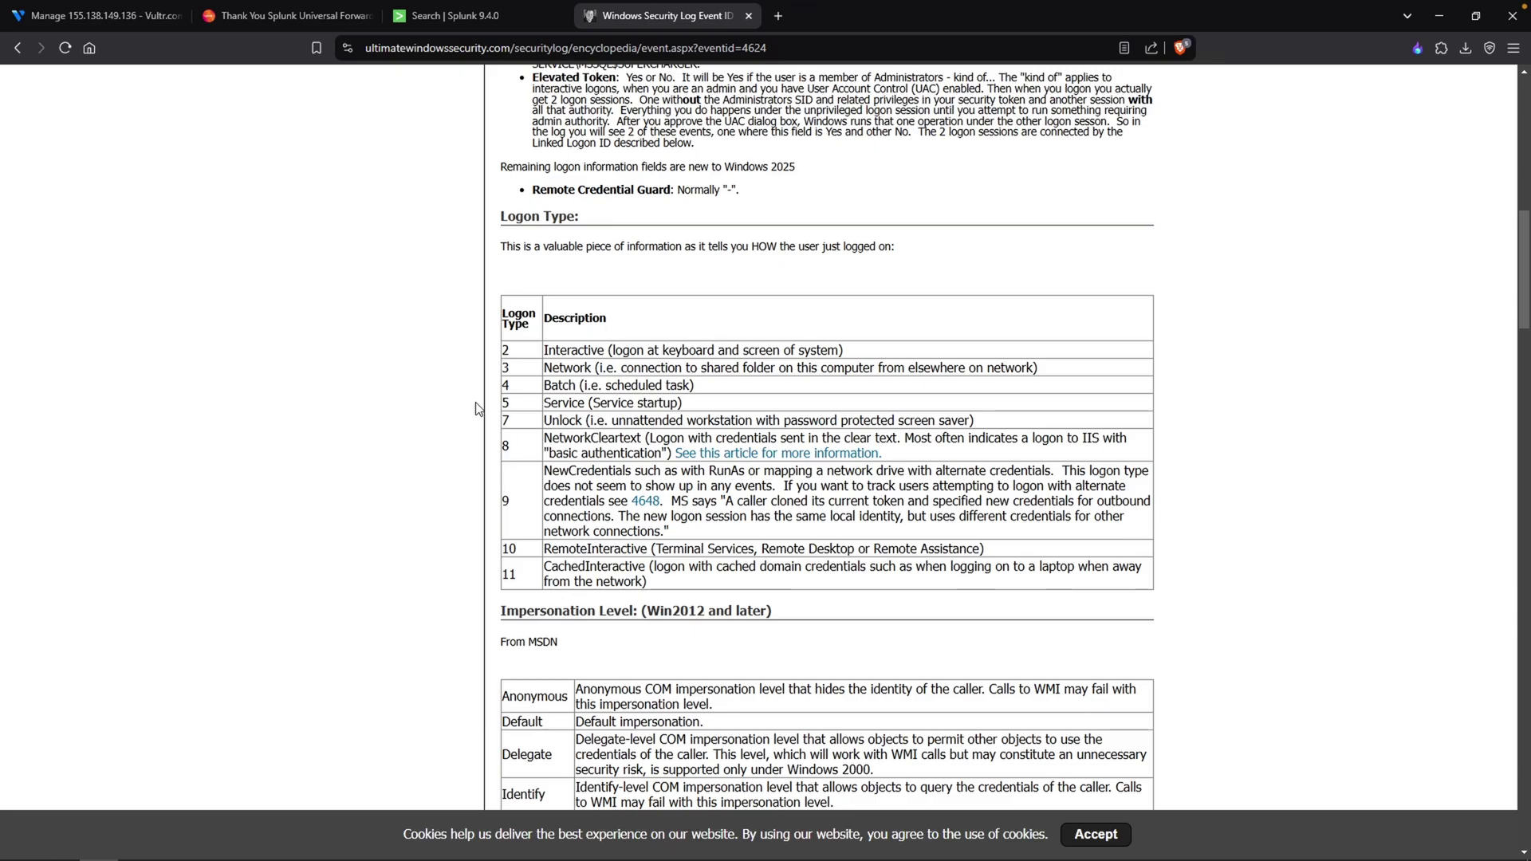
double_click(554, 417)
left_click_drag(543, 548, 621, 563)
left_click(409, 495)
left_click_drag(519, 425, 575, 420)
left_click(562, 549)
left_click_drag(544, 548, 597, 548)
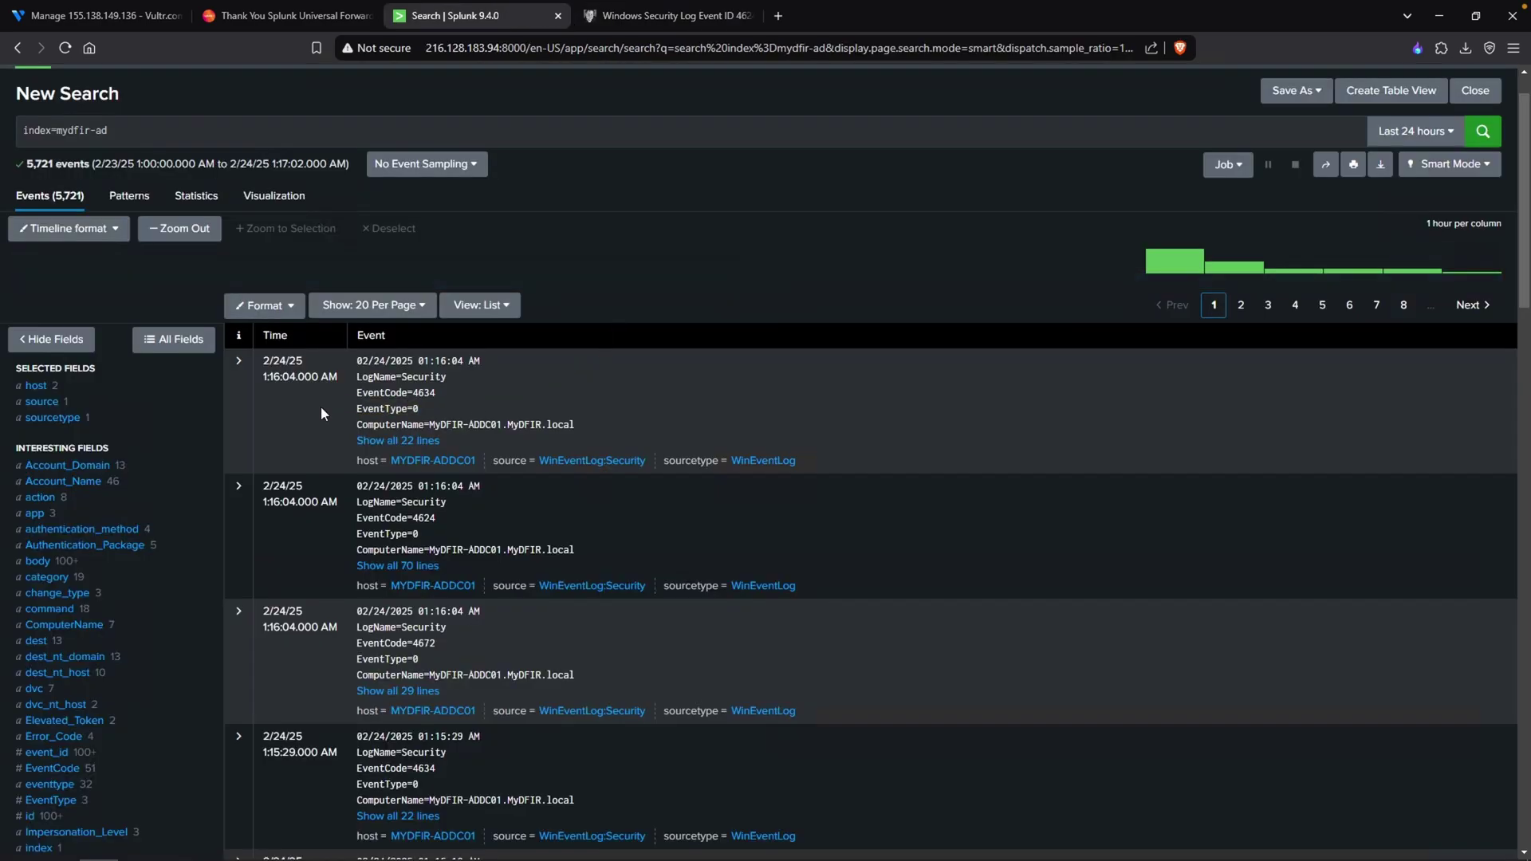
- Filter the mydfir-ad search to EventCode=4624, leaving 1,432 events
left_click(247, 378)
scroll(585, 428, "down", 2)
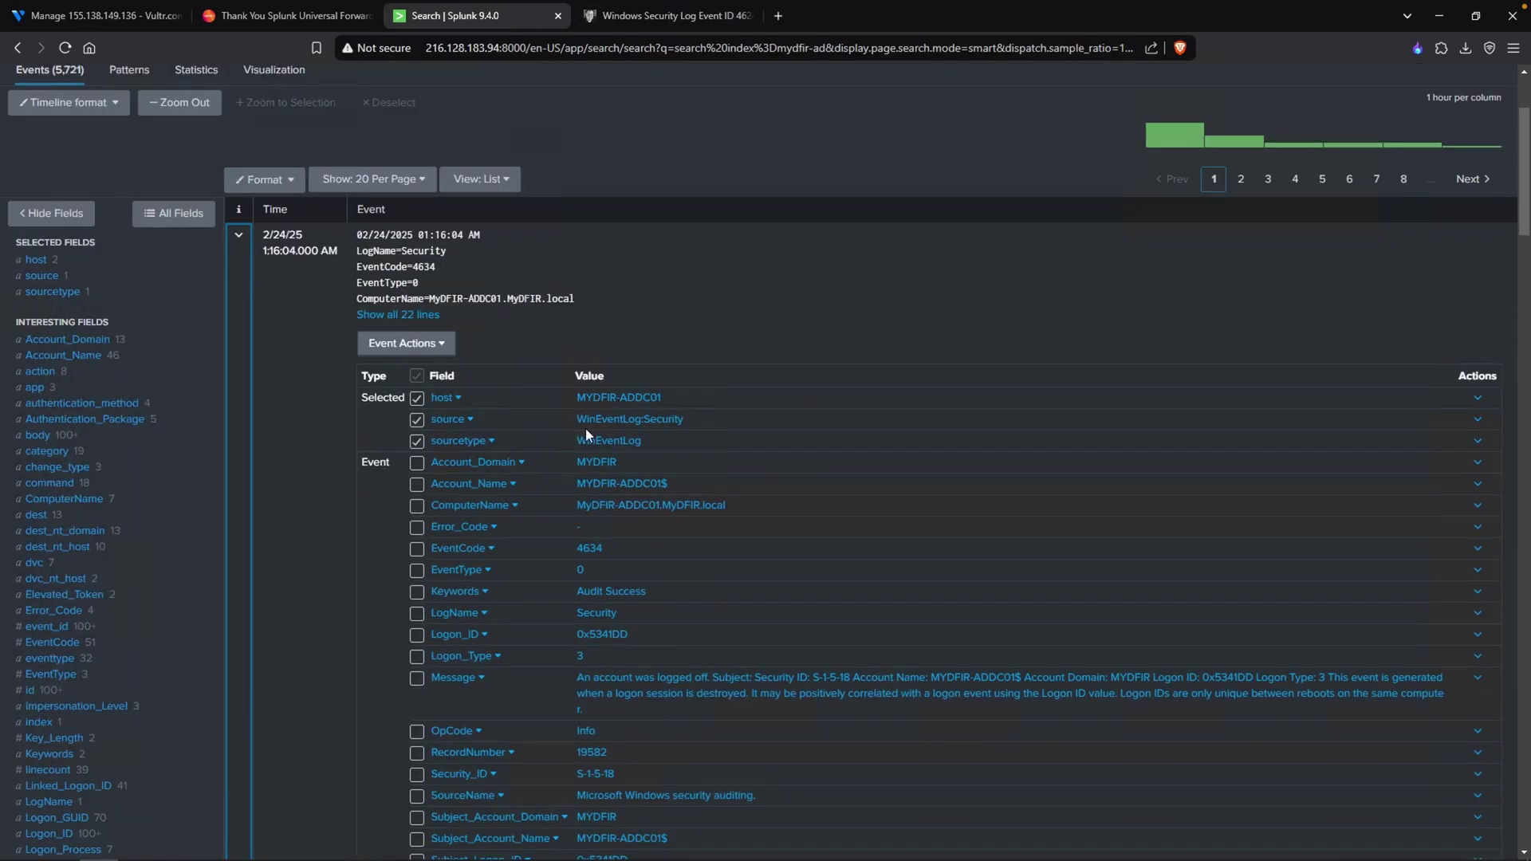
left_click_drag(662, 551, 493, 558)
left_click(492, 558)
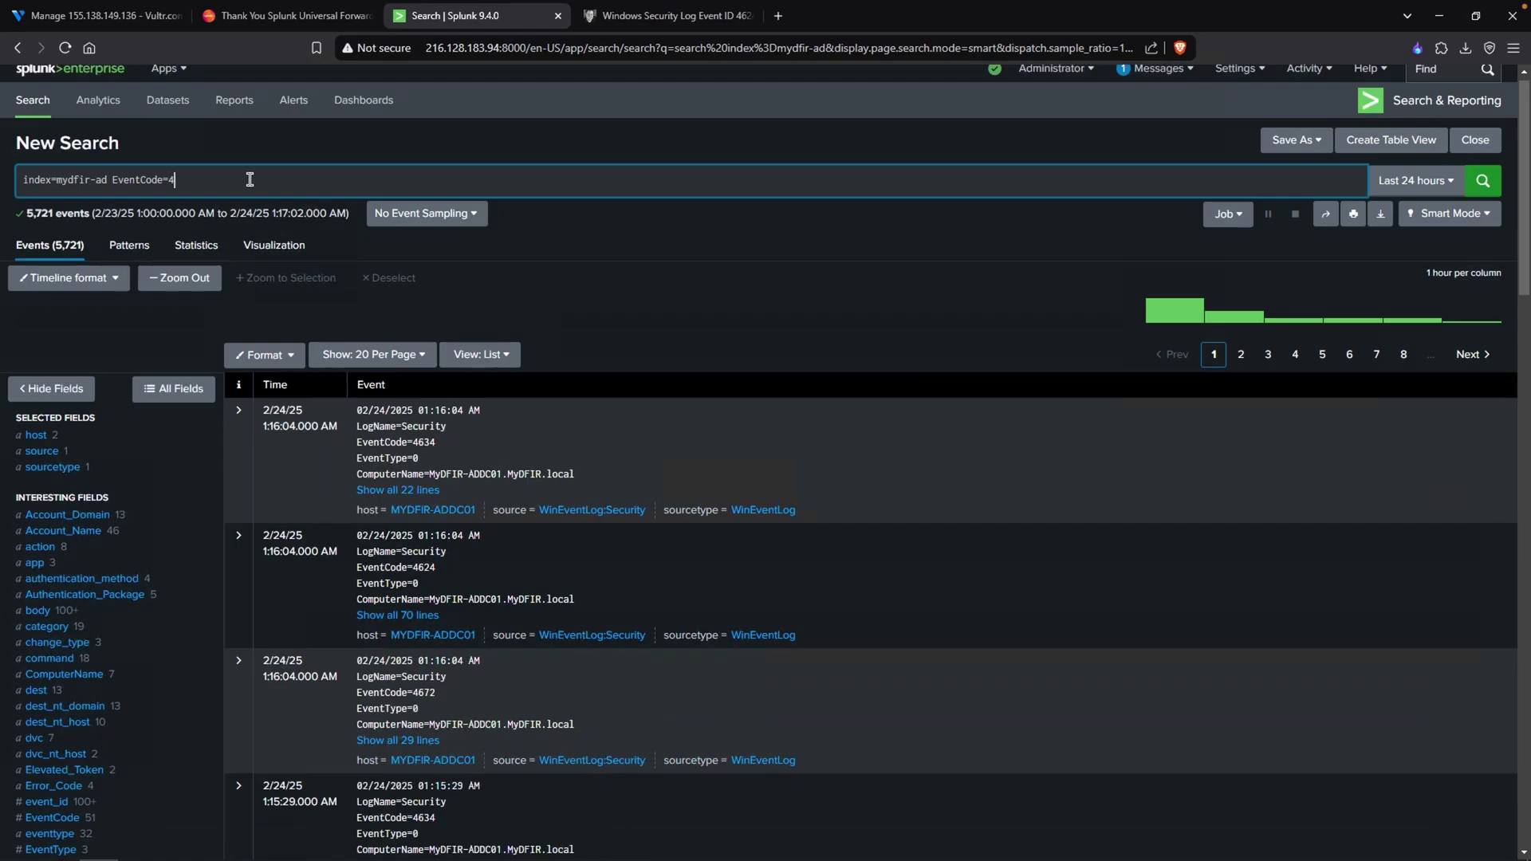
type("624")
key("Return")
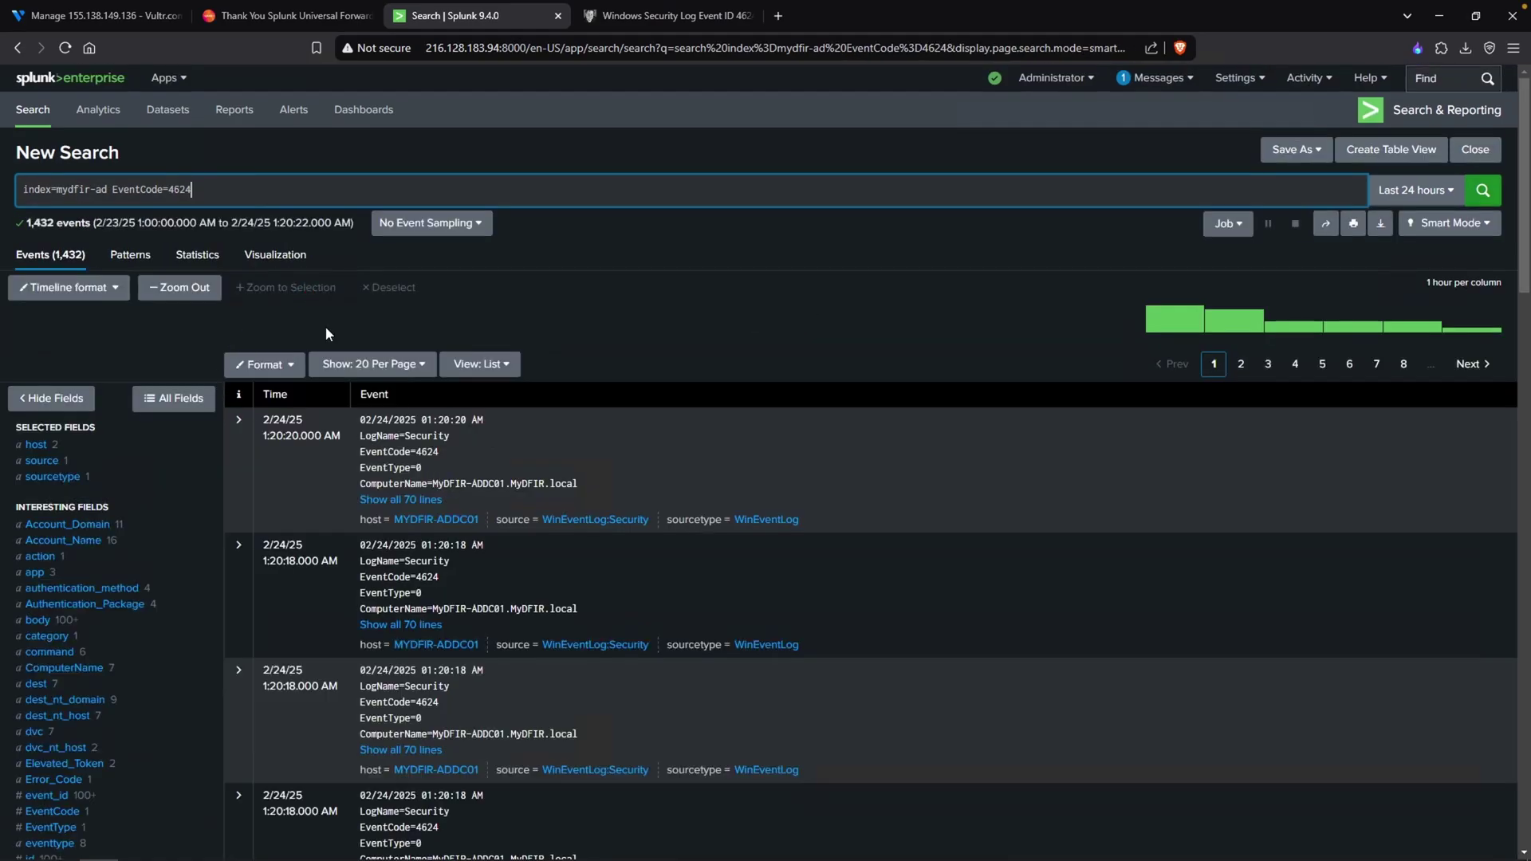
- Expand the first 4624 event and scroll through its fields to find Logon_Type
left_click(248, 461)
scroll(567, 523, "down", 4)
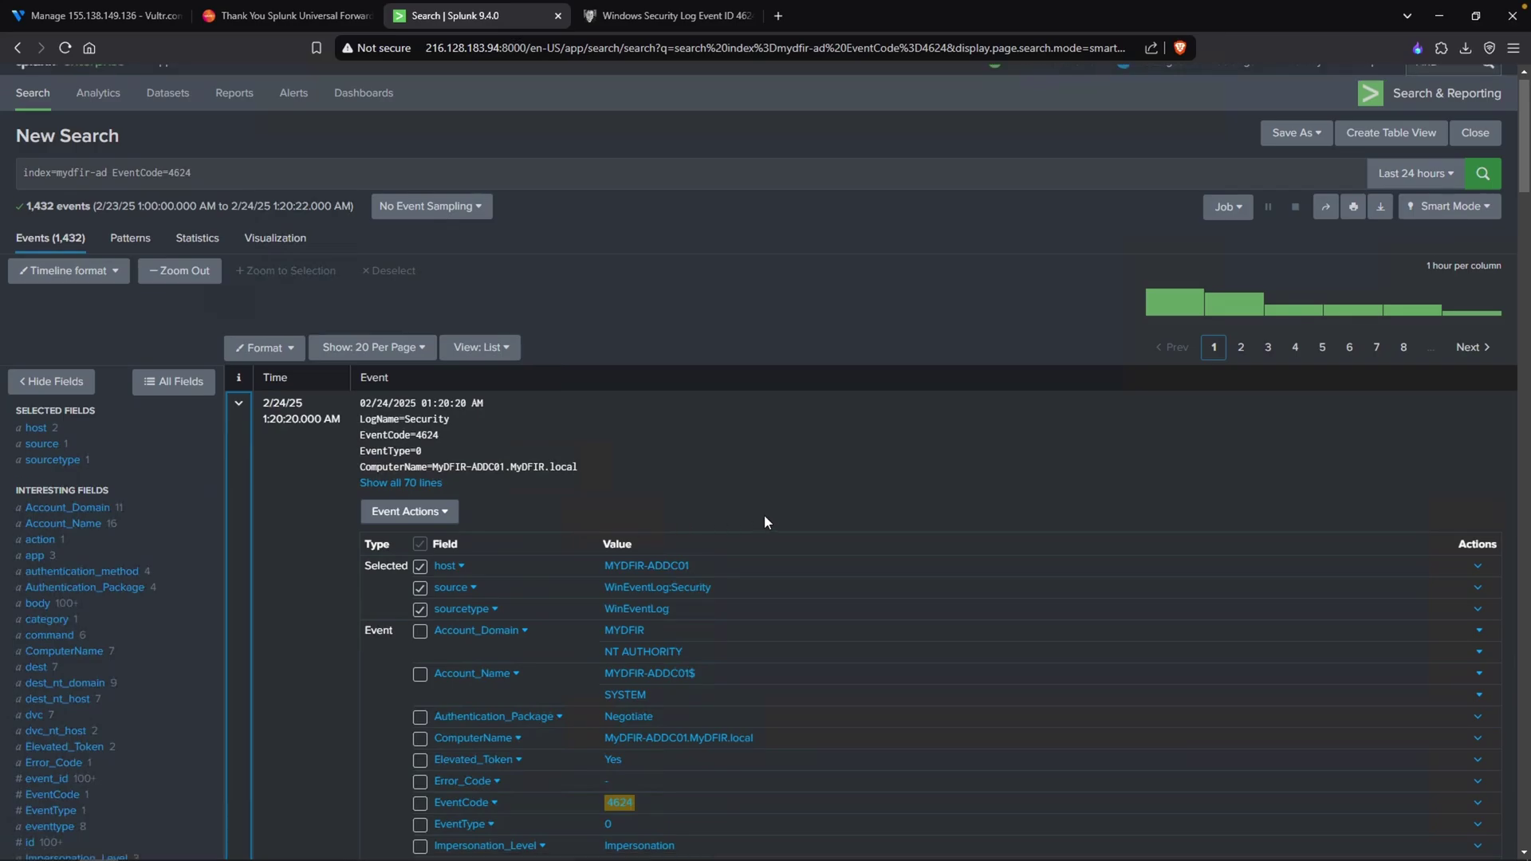
scroll(764, 519, "down", 2)
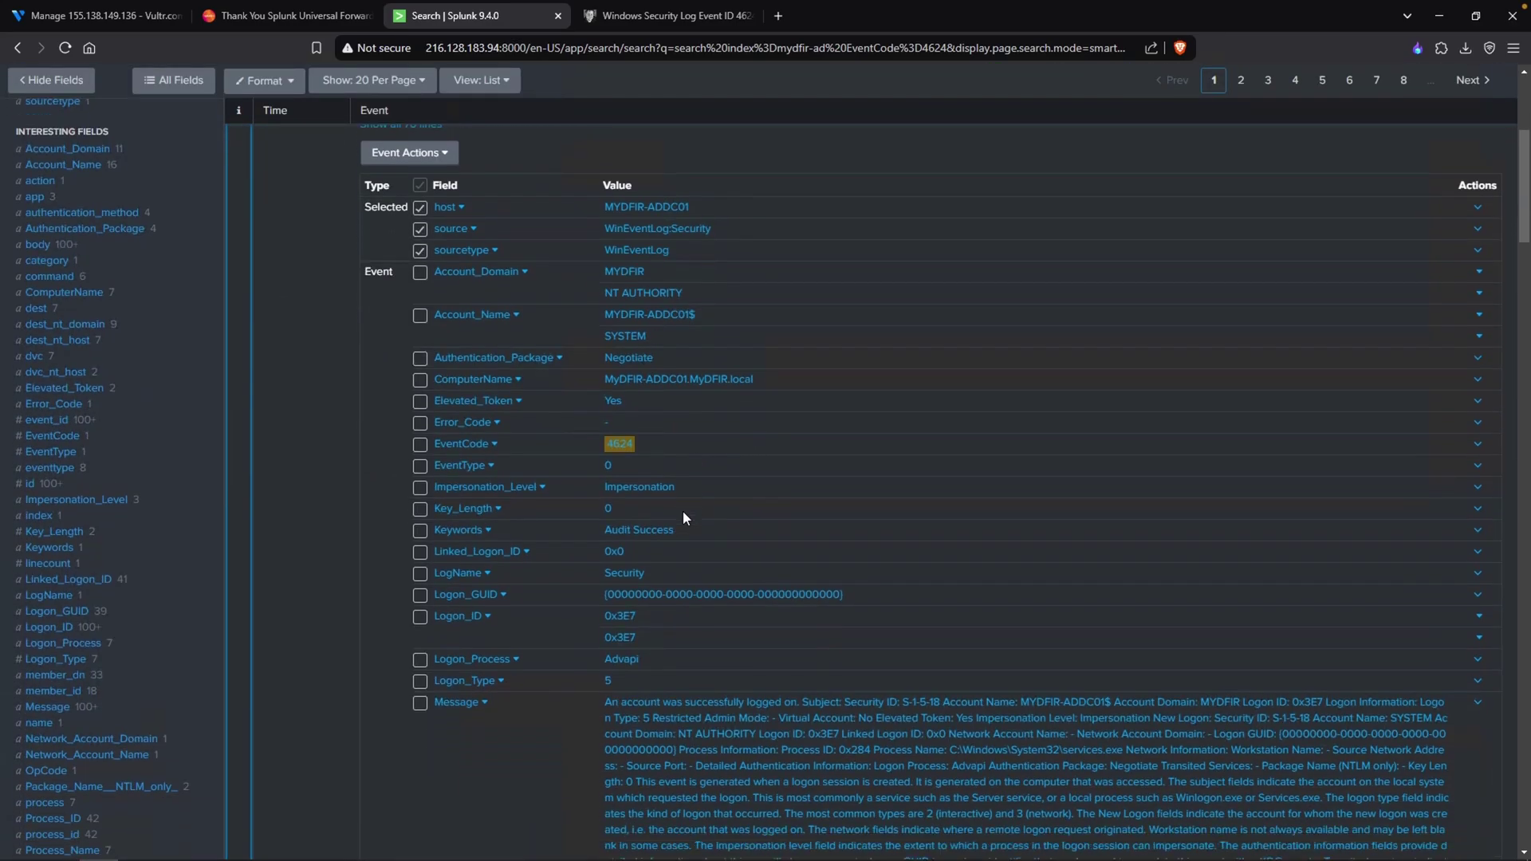
scroll(678, 515, "down", 2)
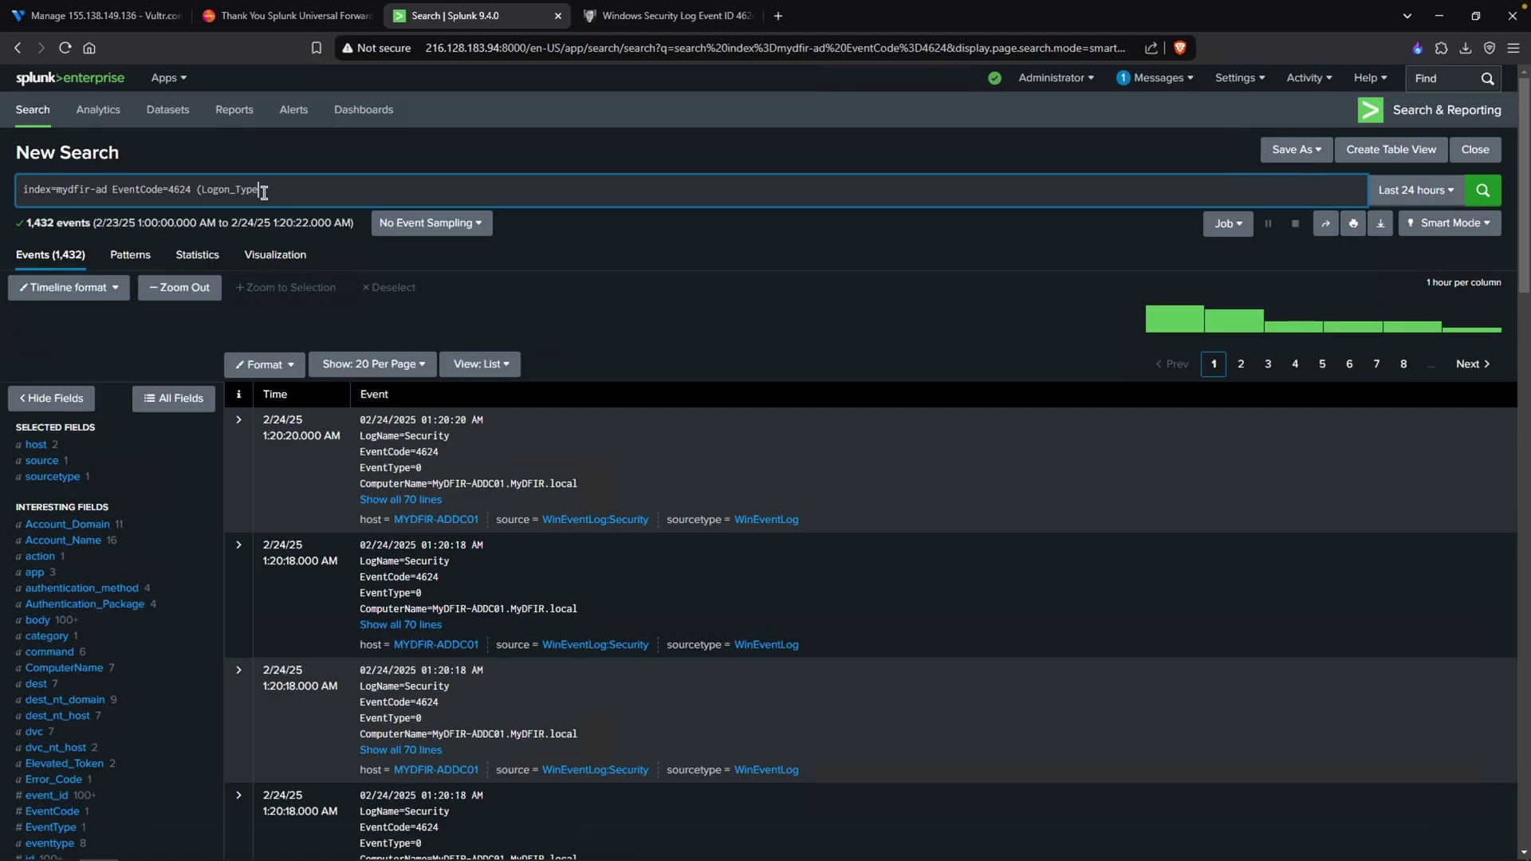
- Add (Logon_Type=7 OR Logon_Type=10) to the 4624 query and run it
type("OR")
key("Caps_Lock")
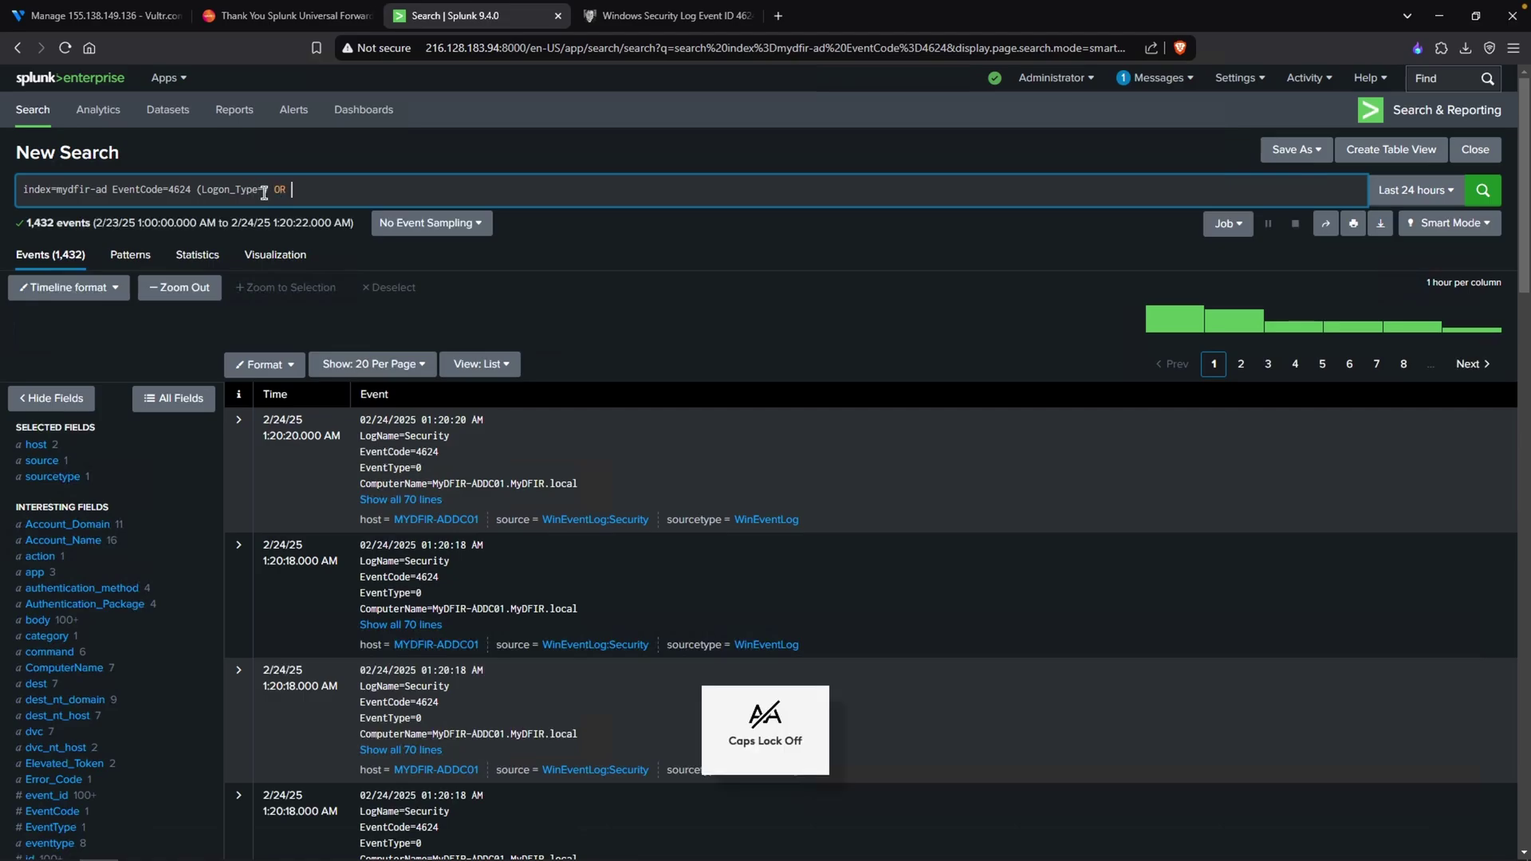
type("Logon_")
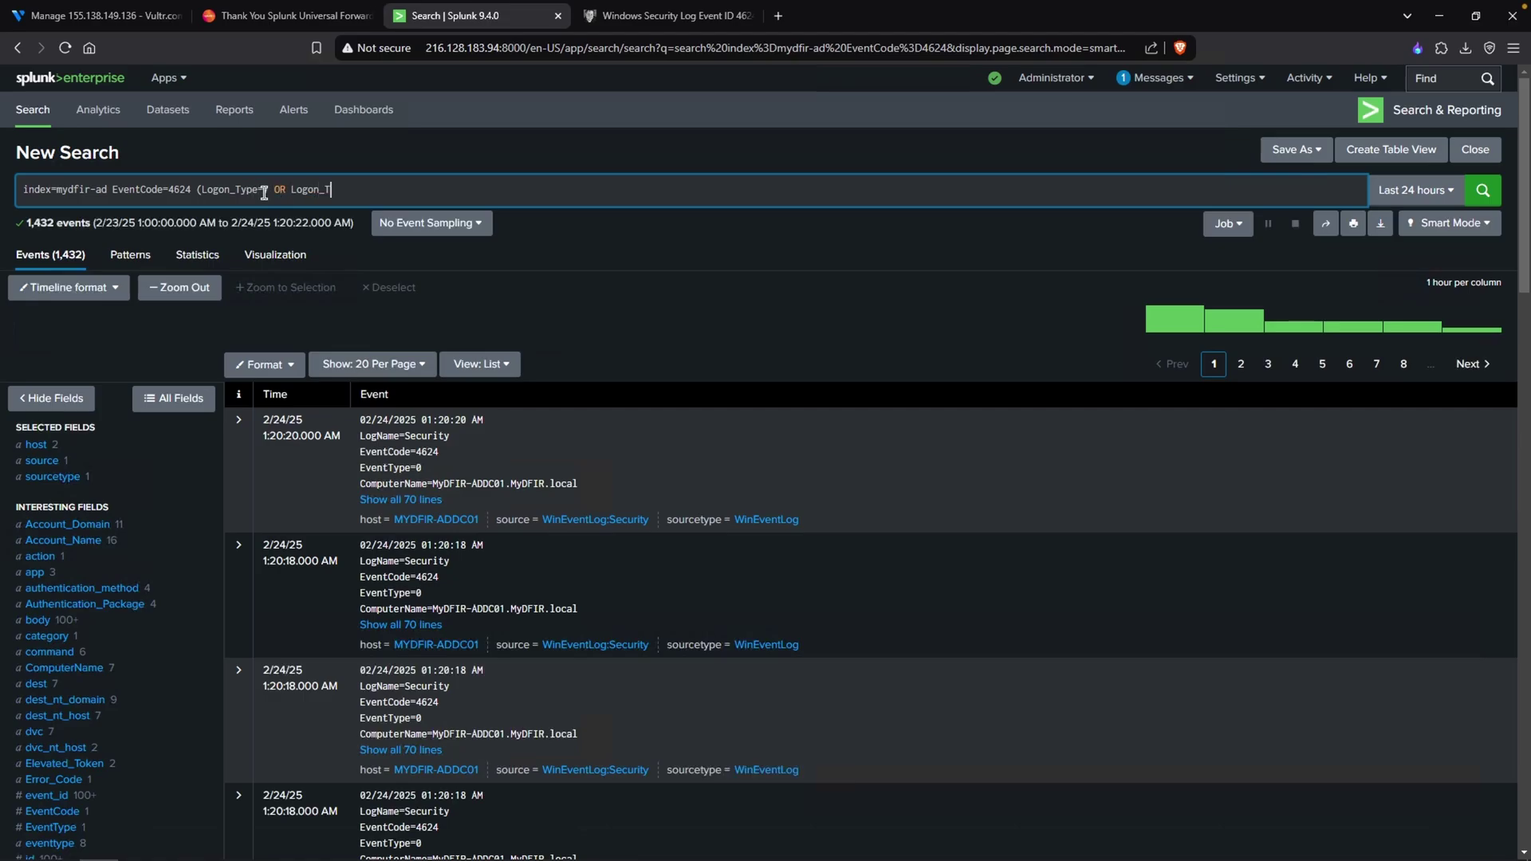
type("Type=10)")
key("Return")
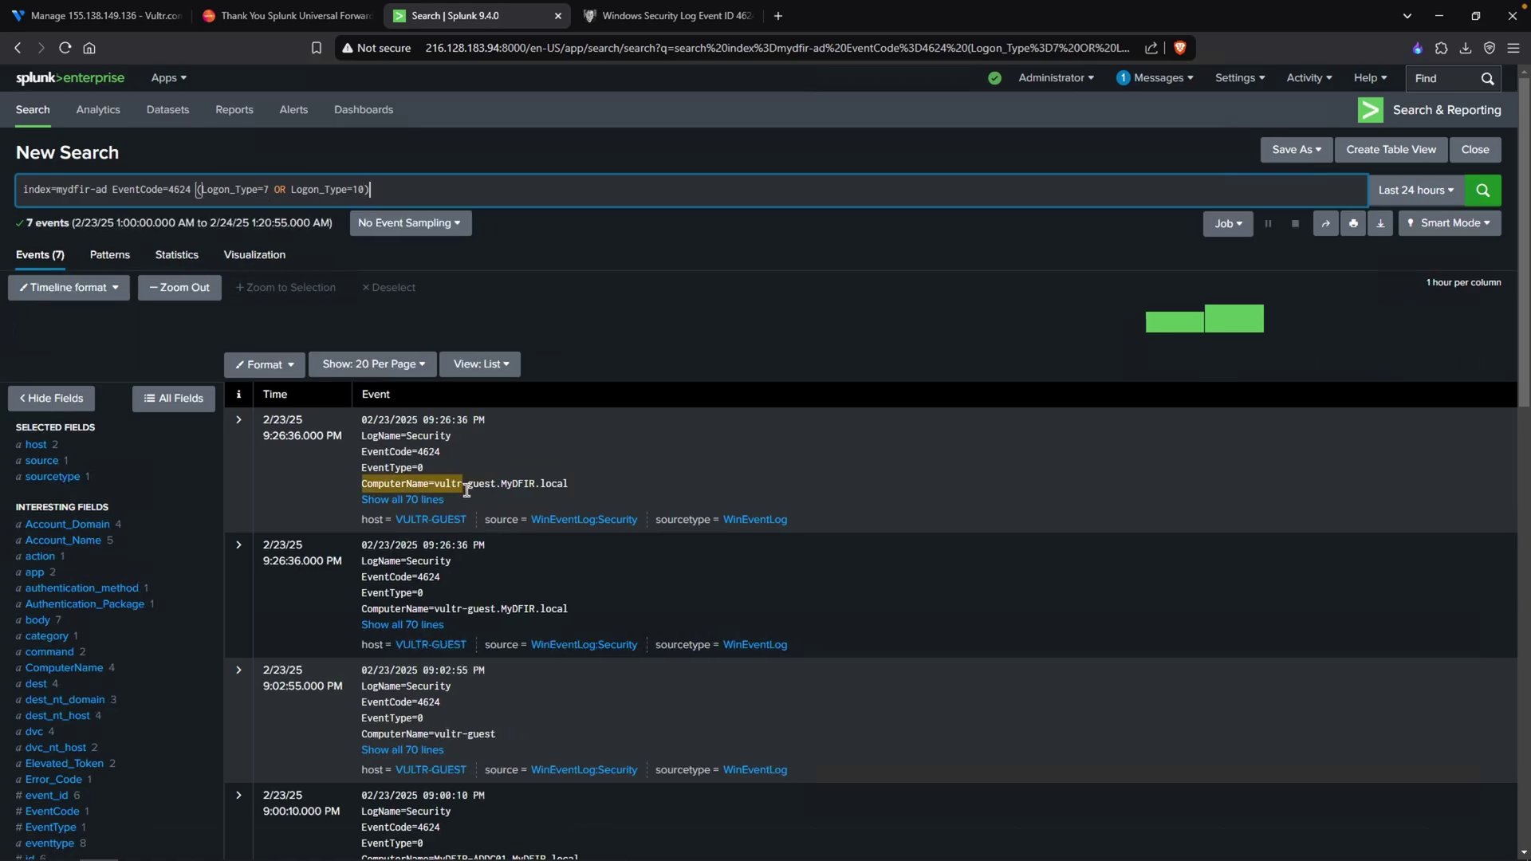
- Expand the first event and check its account name and Logon Type 7
left_click(426, 507)
scroll(629, 434, "down", 5)
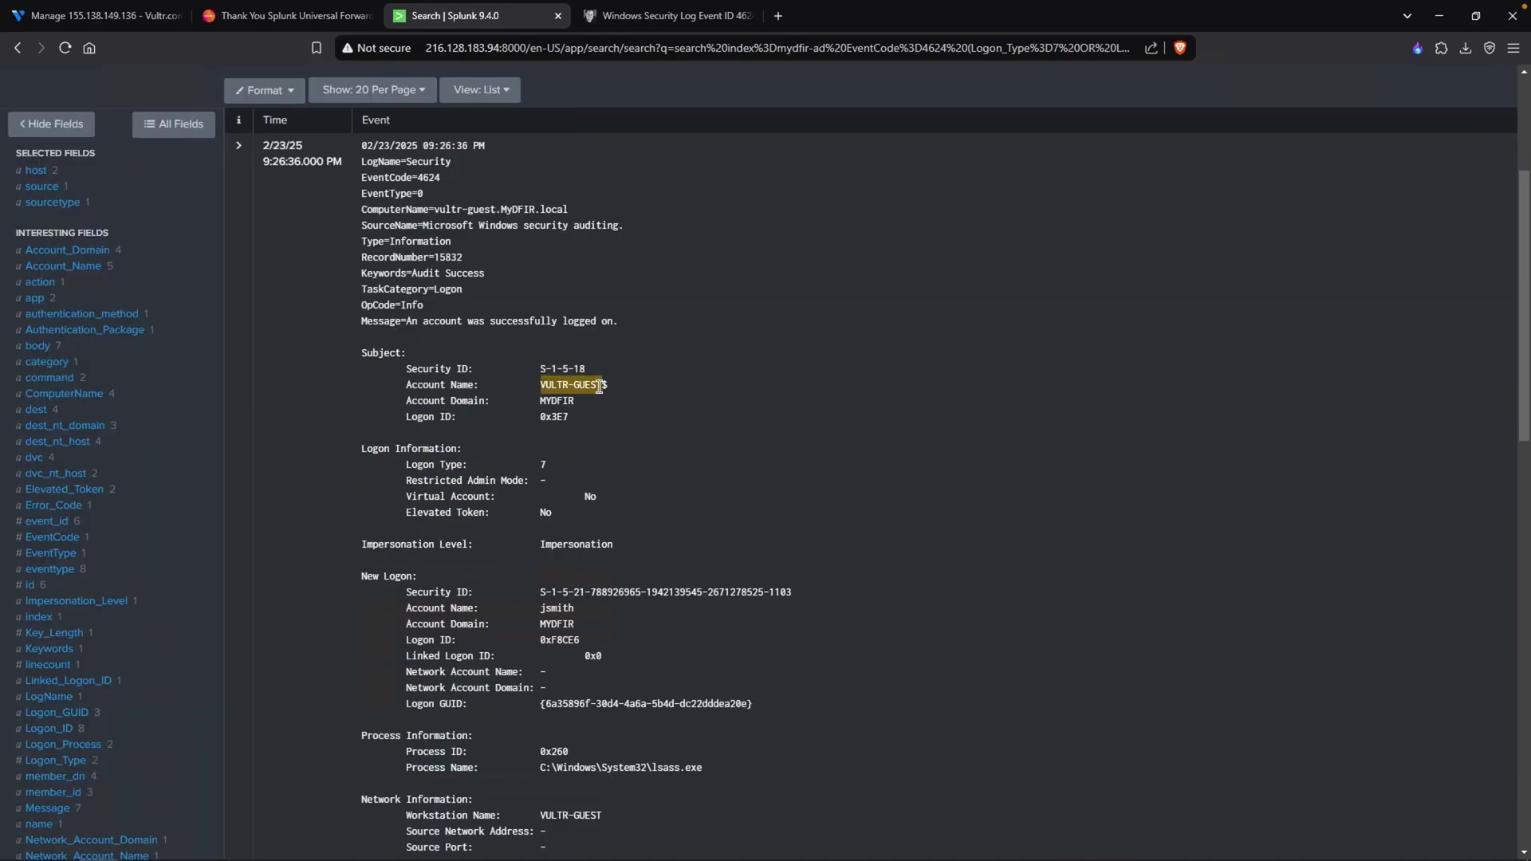
scroll(612, 506, "down", 1)
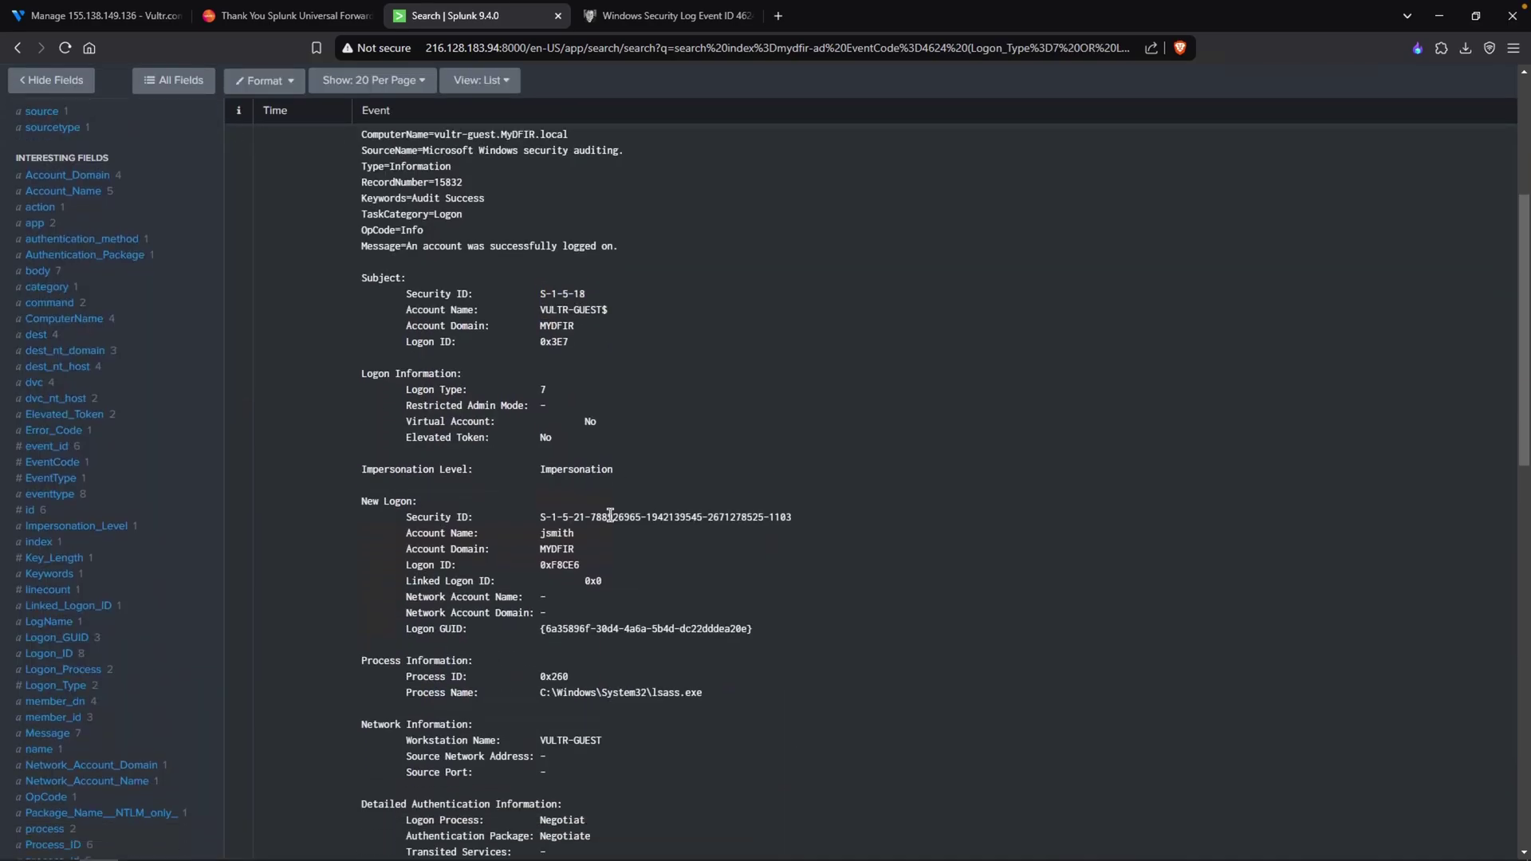
left_click_drag(590, 536, 539, 533)
left_click_drag(597, 393, 526, 389)
scroll(525, 474, "up", 3)
scroll(526, 474, "down", 10)
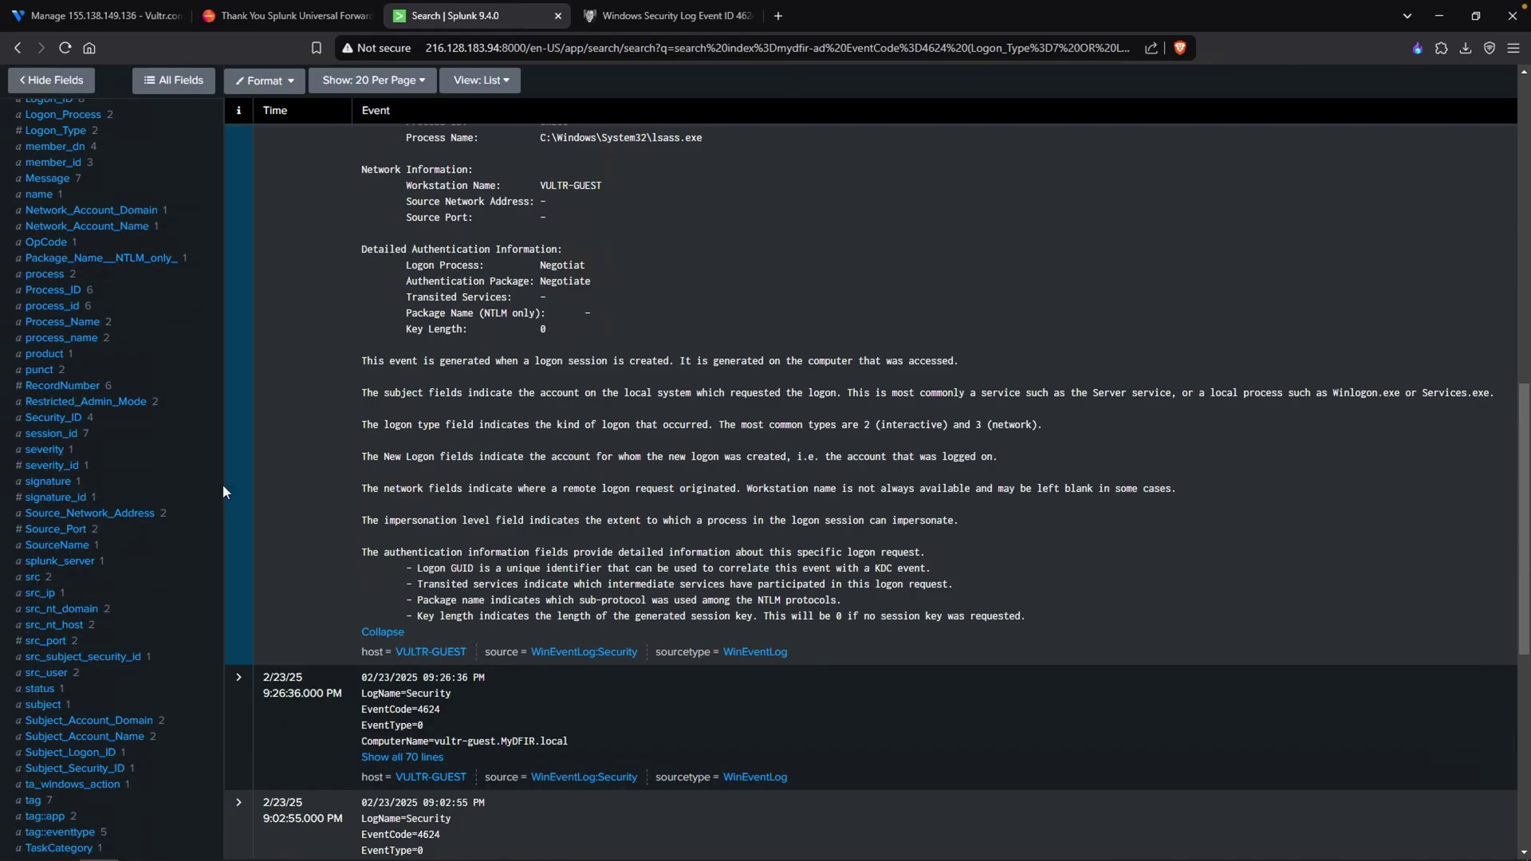
- Filter to Logon_Type 10 from the field summary and review the Administrator events' source addresses
left_click(60, 130)
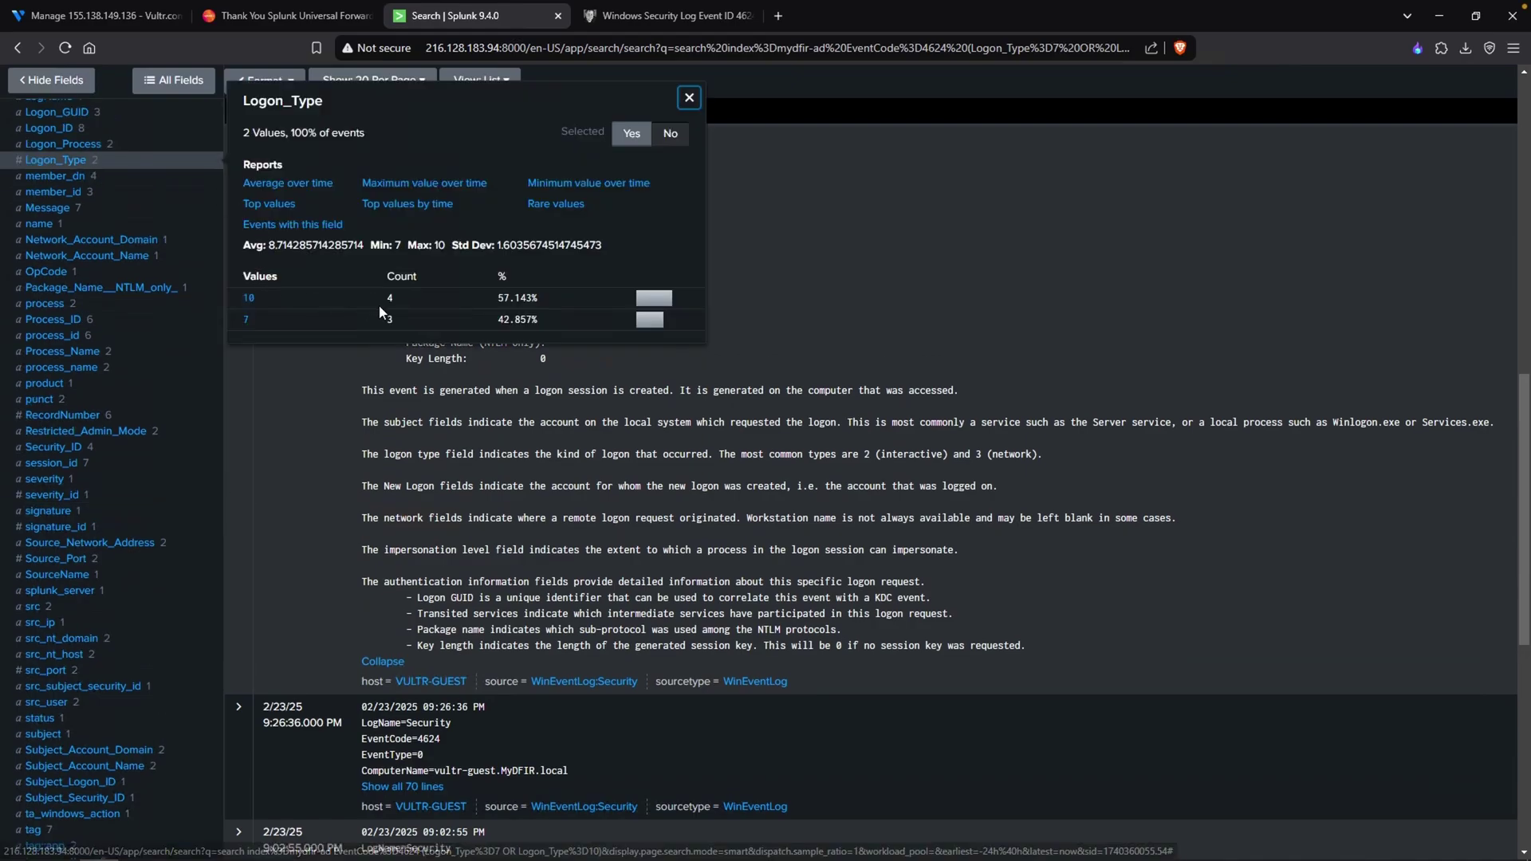
left_click_drag(396, 300, 359, 306)
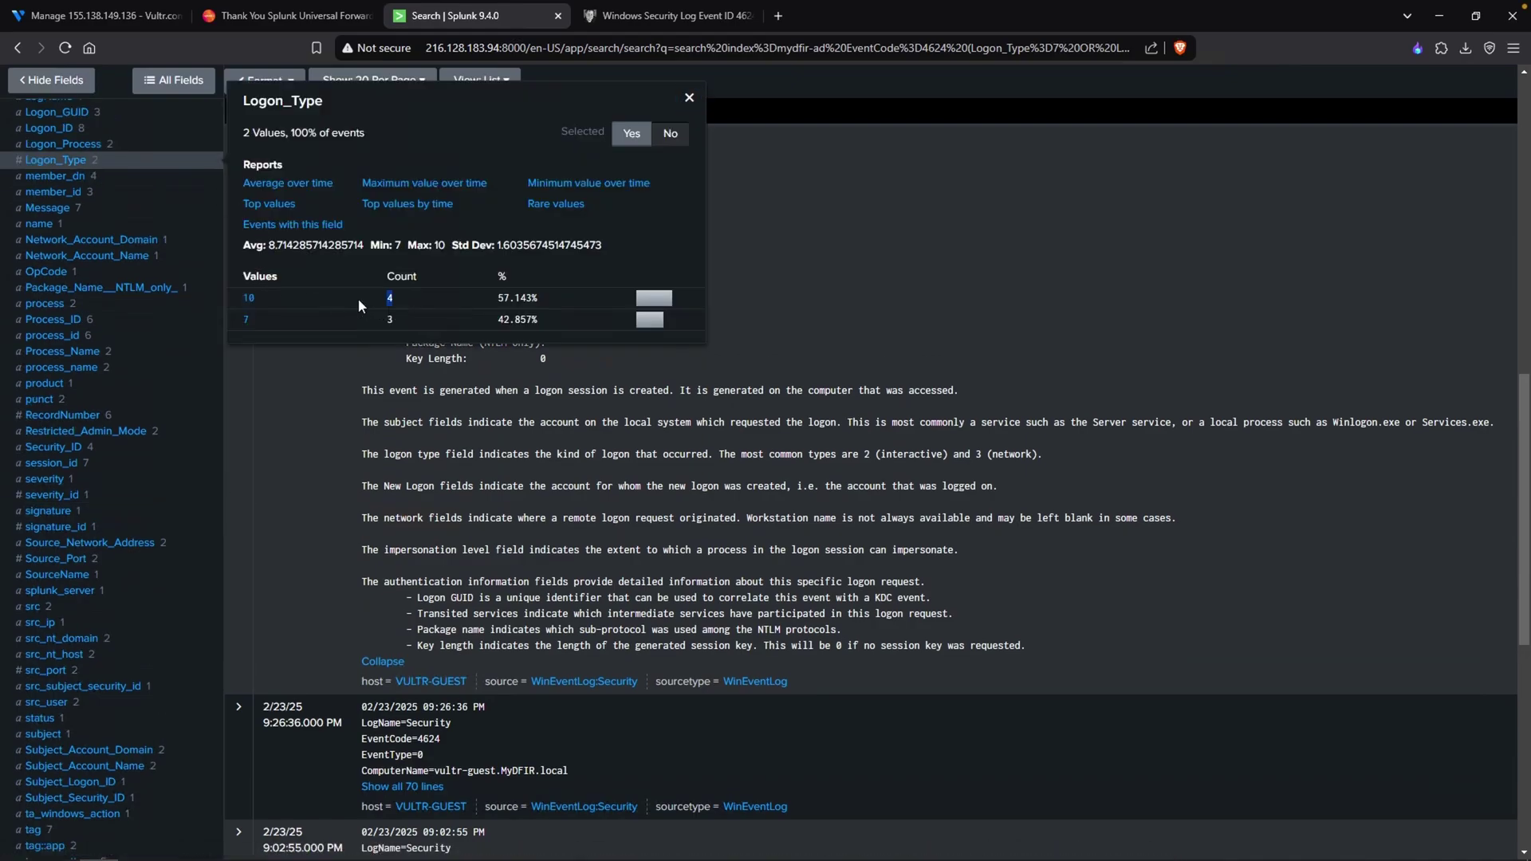
left_click(249, 298)
scroll(766, 437, "down", 10)
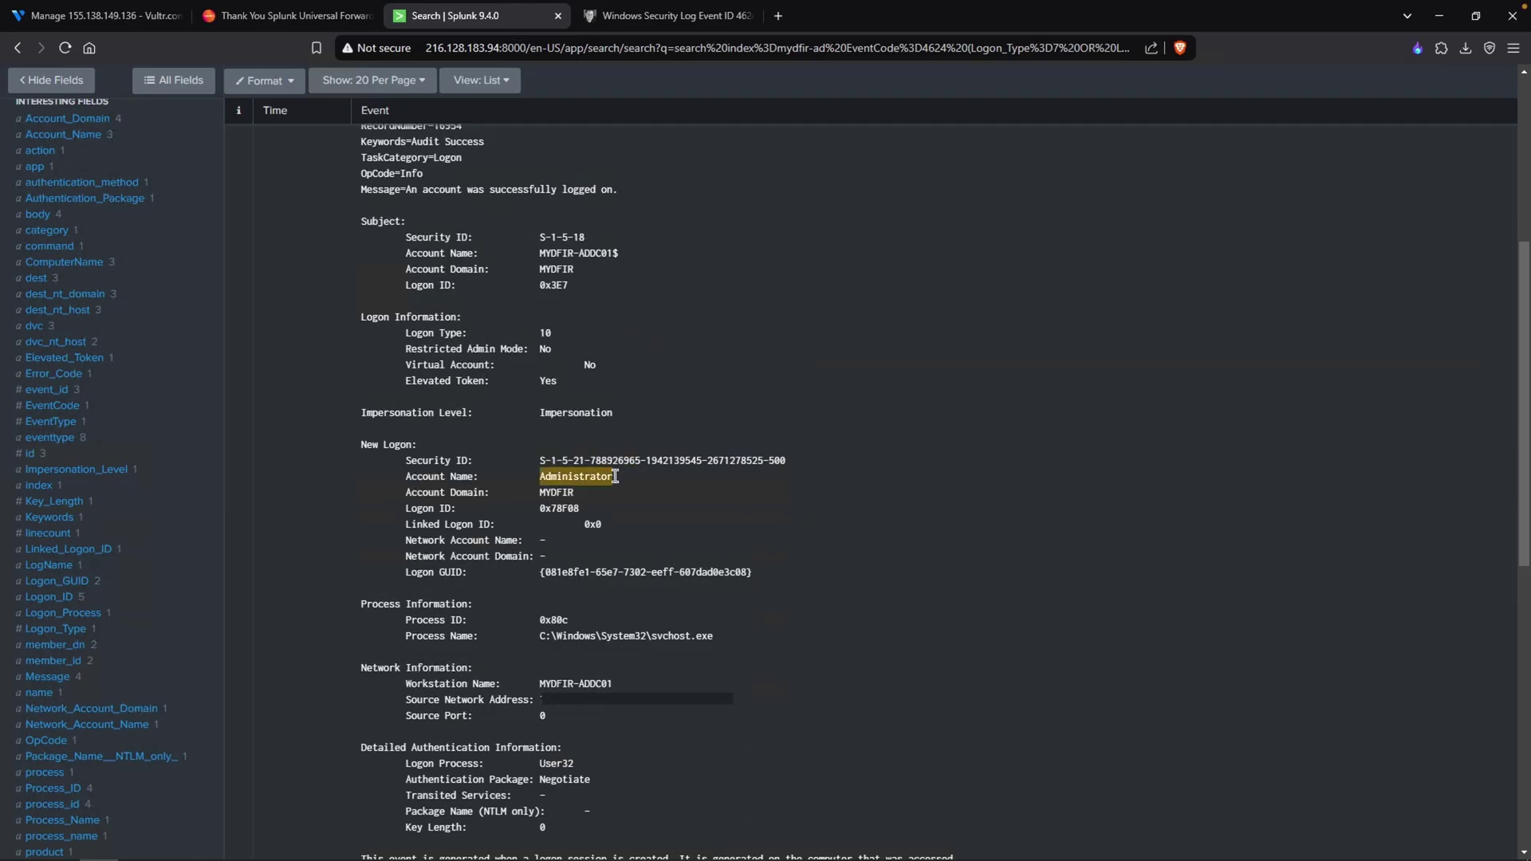
left_click_drag(622, 477, 539, 478)
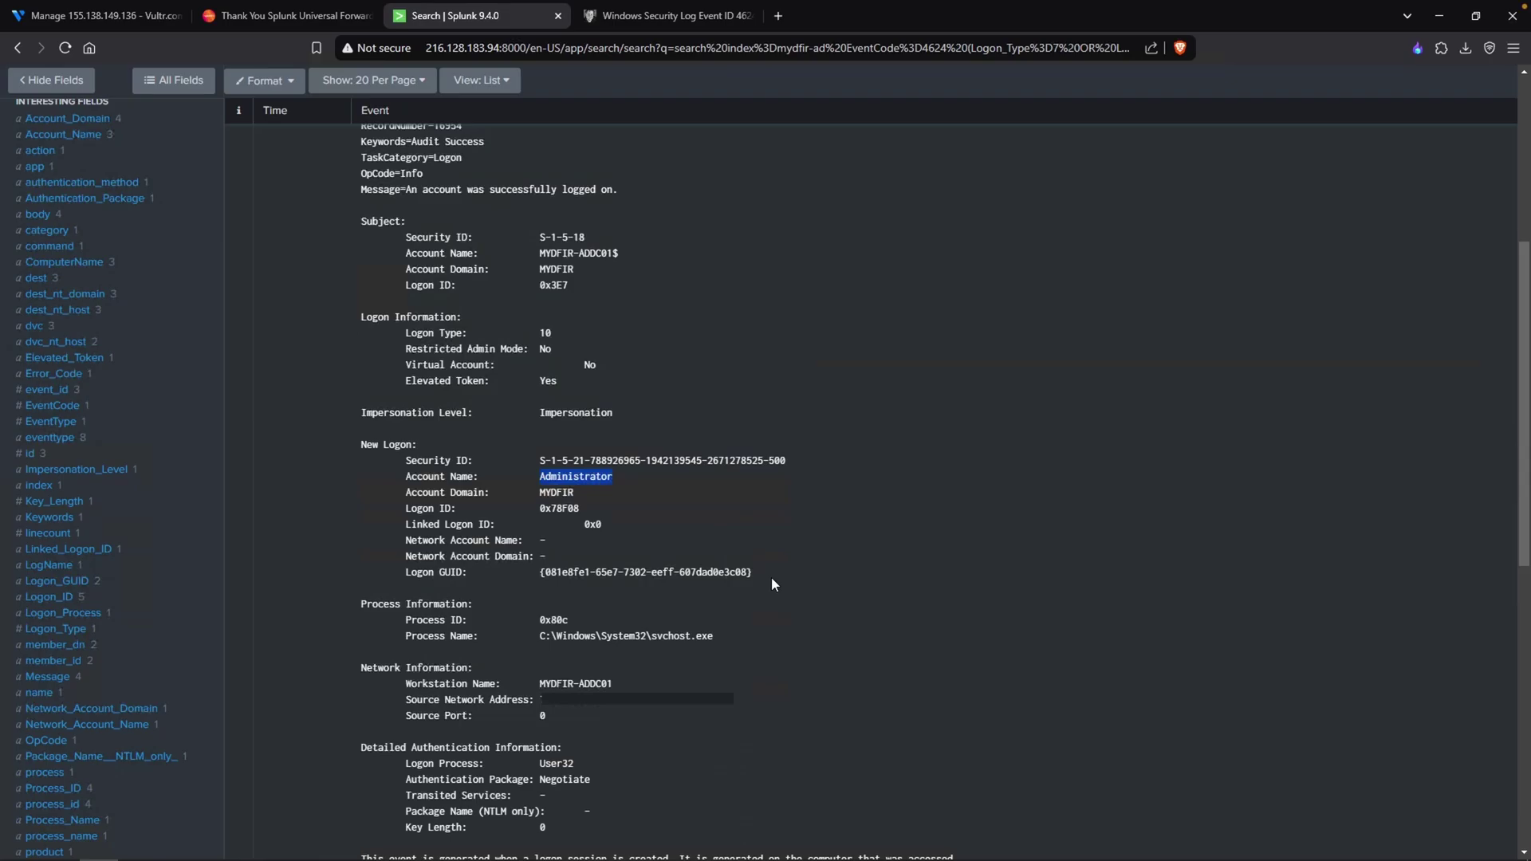
left_click(777, 694)
left_click_drag(404, 700, 531, 700)
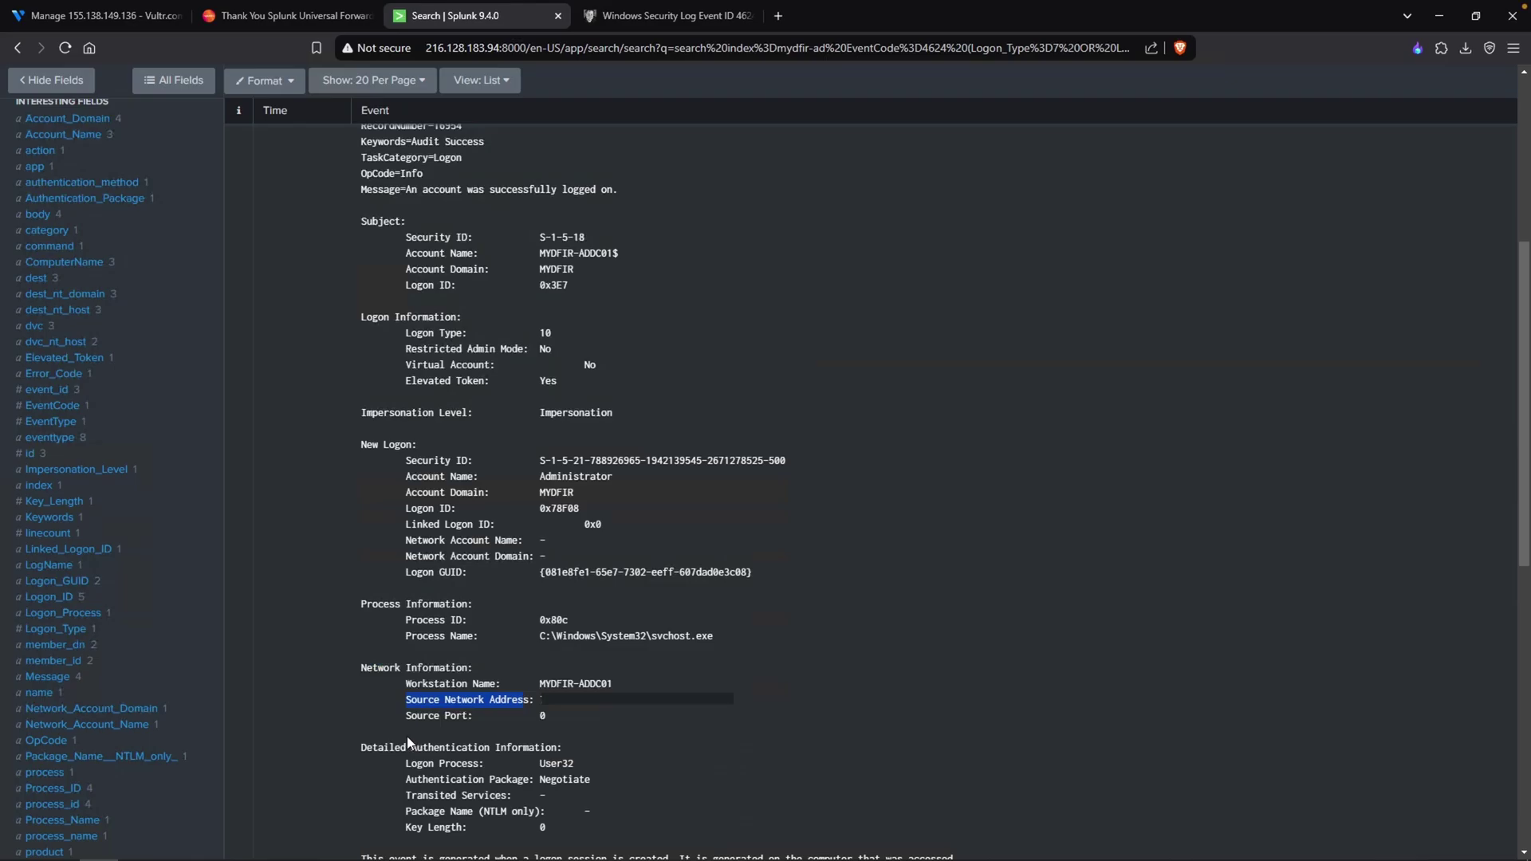
left_click(151, 674)
scroll(177, 383, "down", 4)
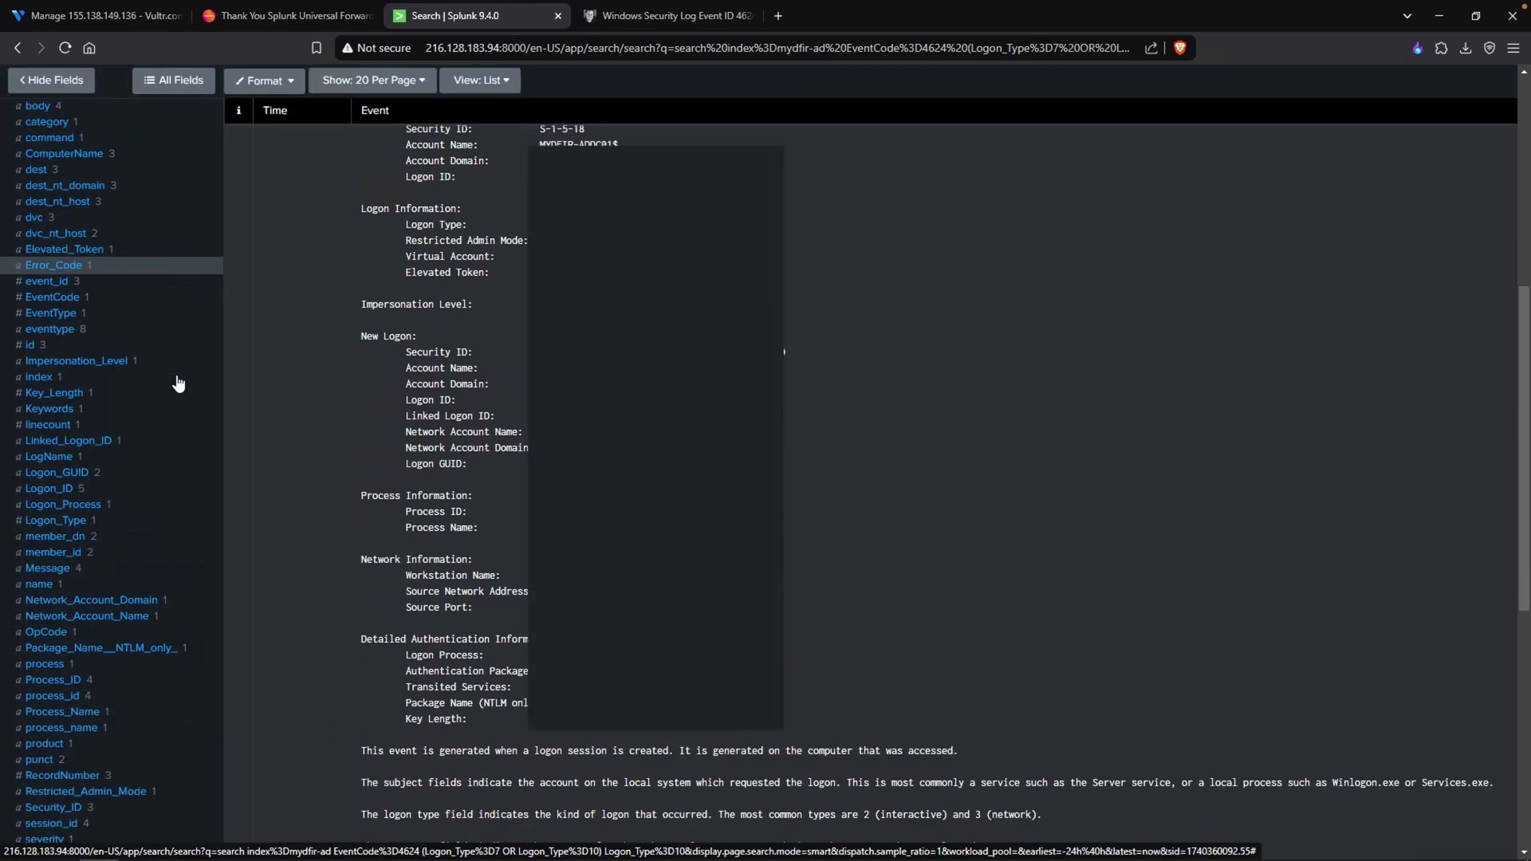
scroll(176, 388, "down", 2)
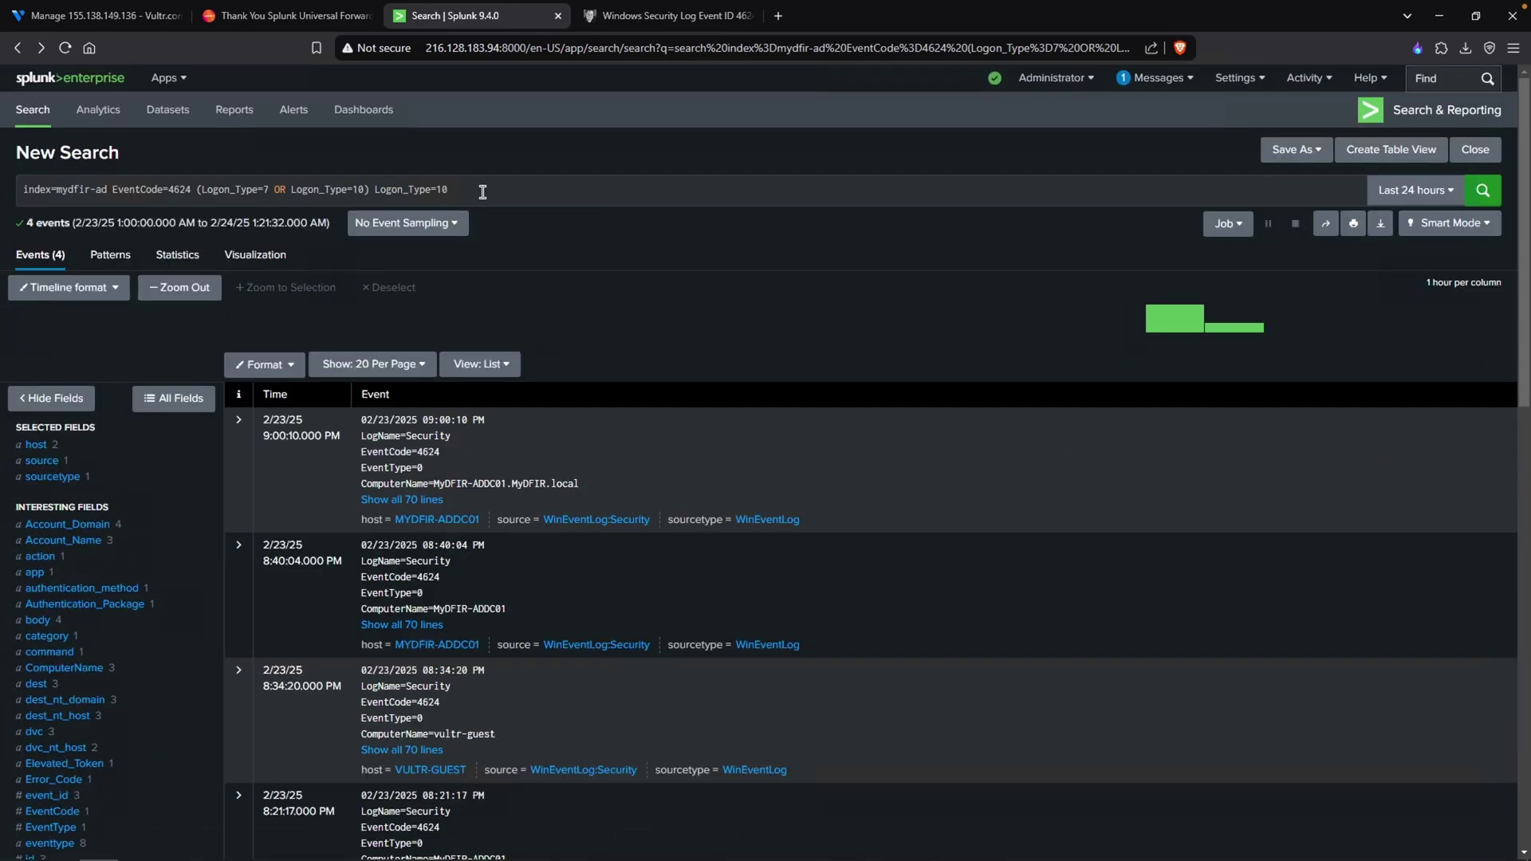
- Replace the duplicate Logon_Type=10 with a Source_Network_Address=* filter and run the search
left_click_drag(482, 191, 375, 191)
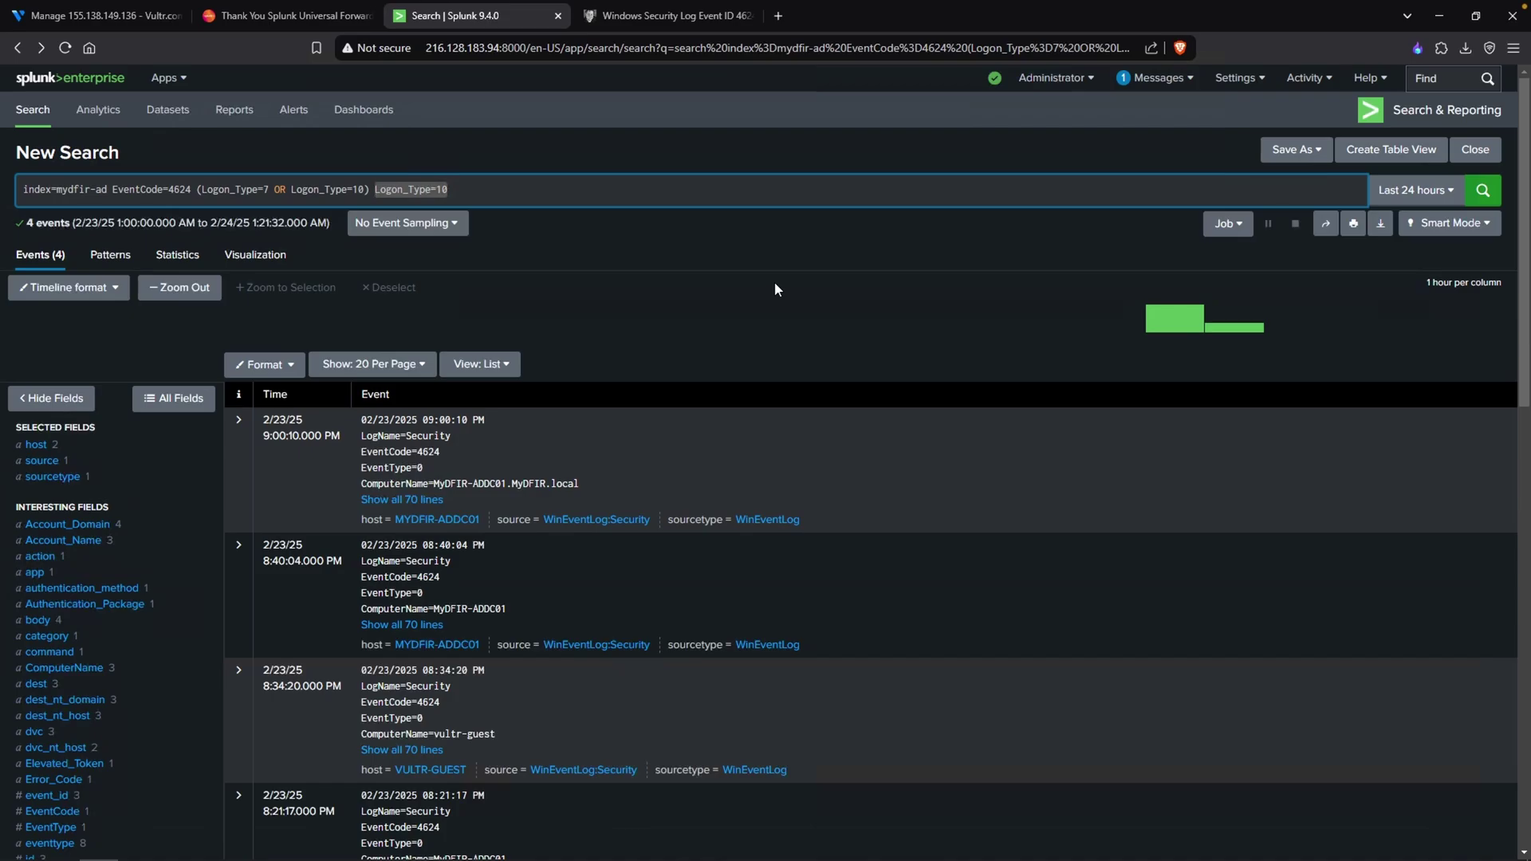
key("BackSpace")
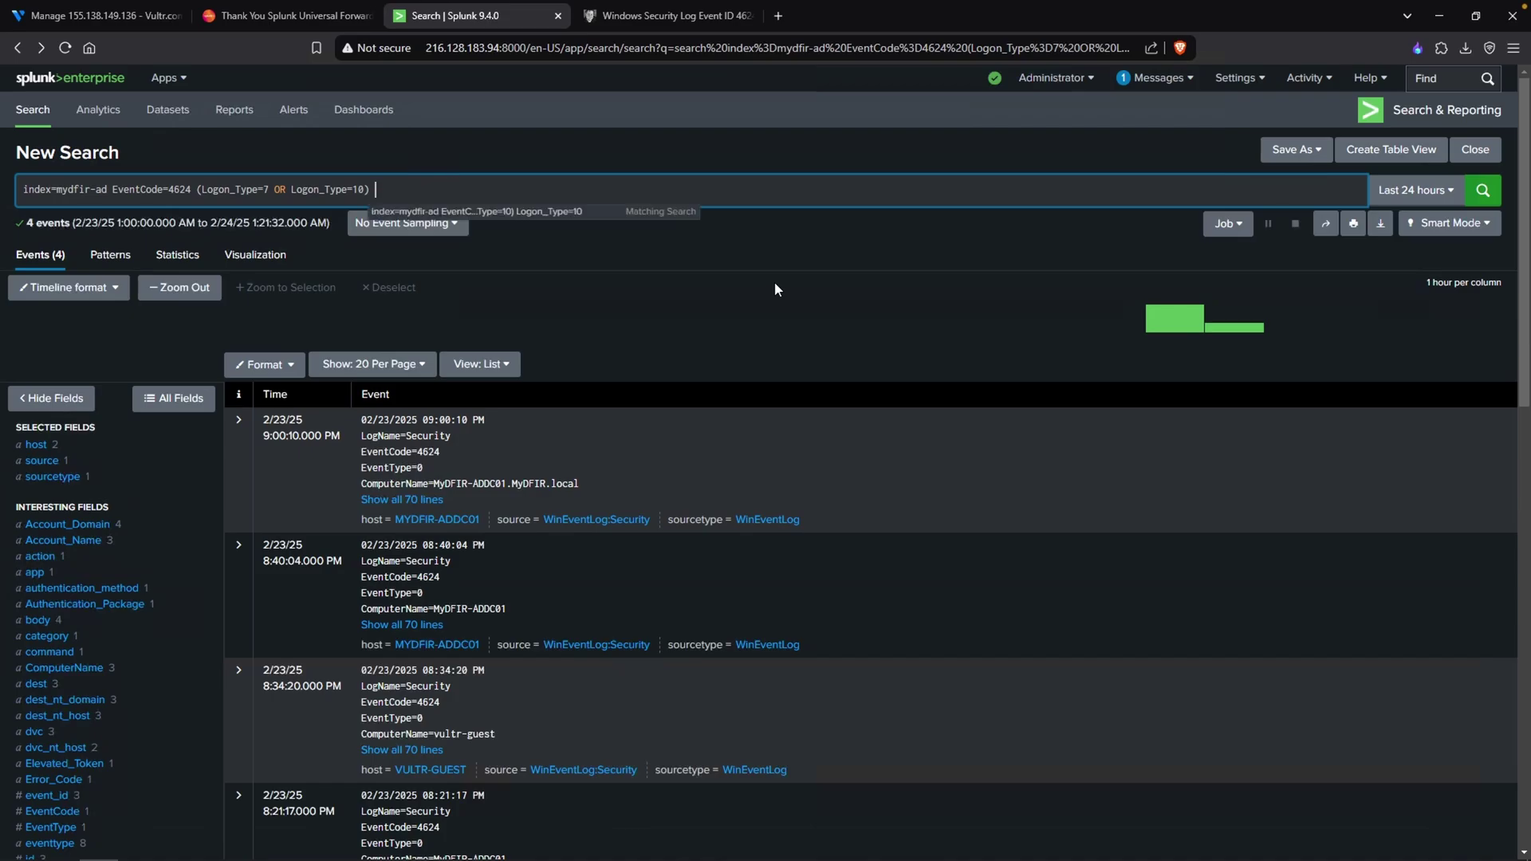
type("Source_M")
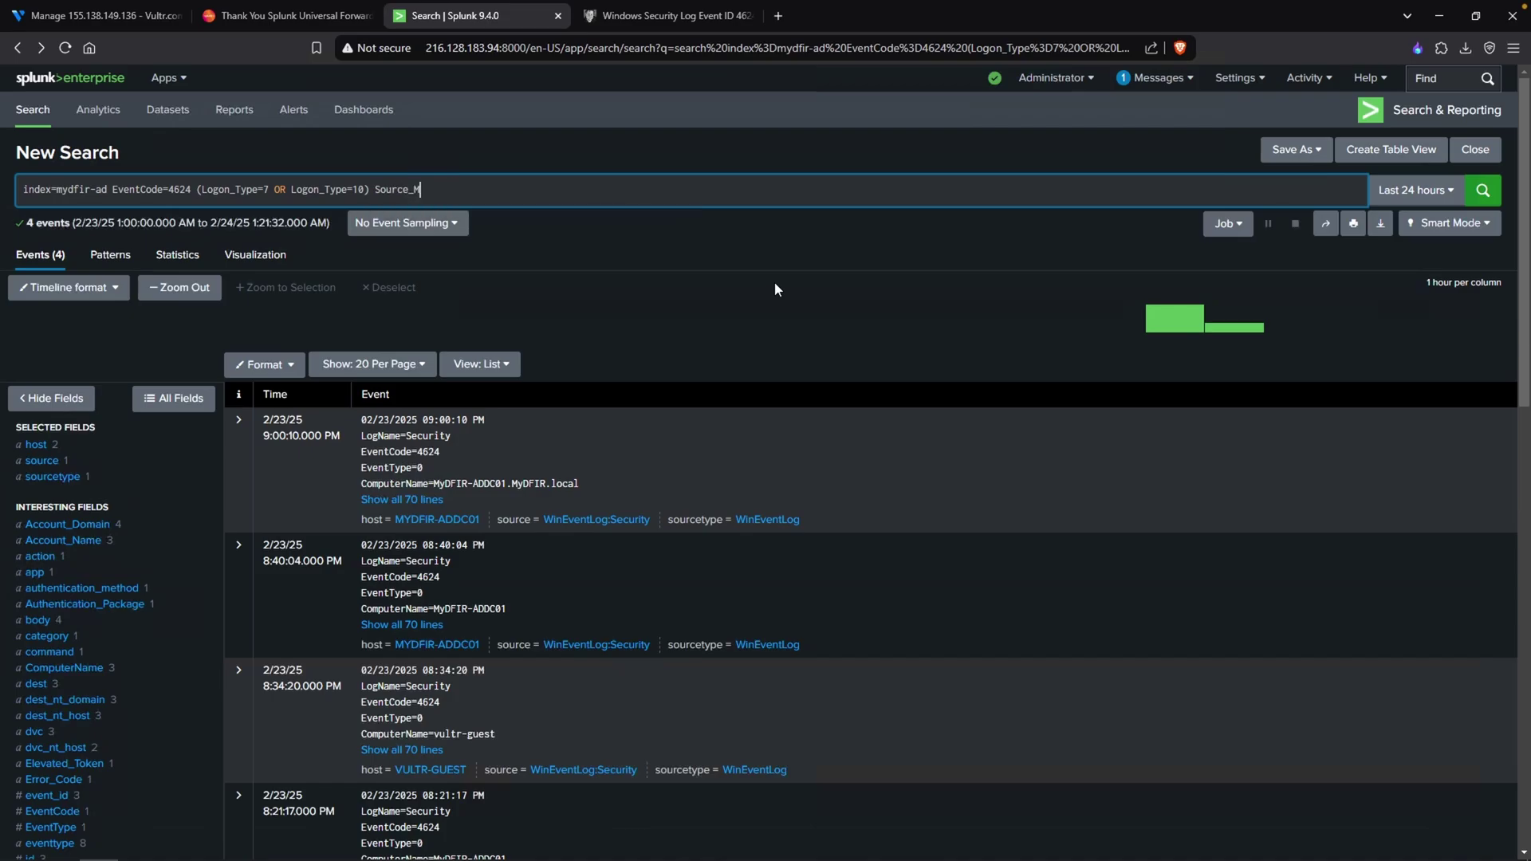
type("etwork_Address=*")
key("Return")
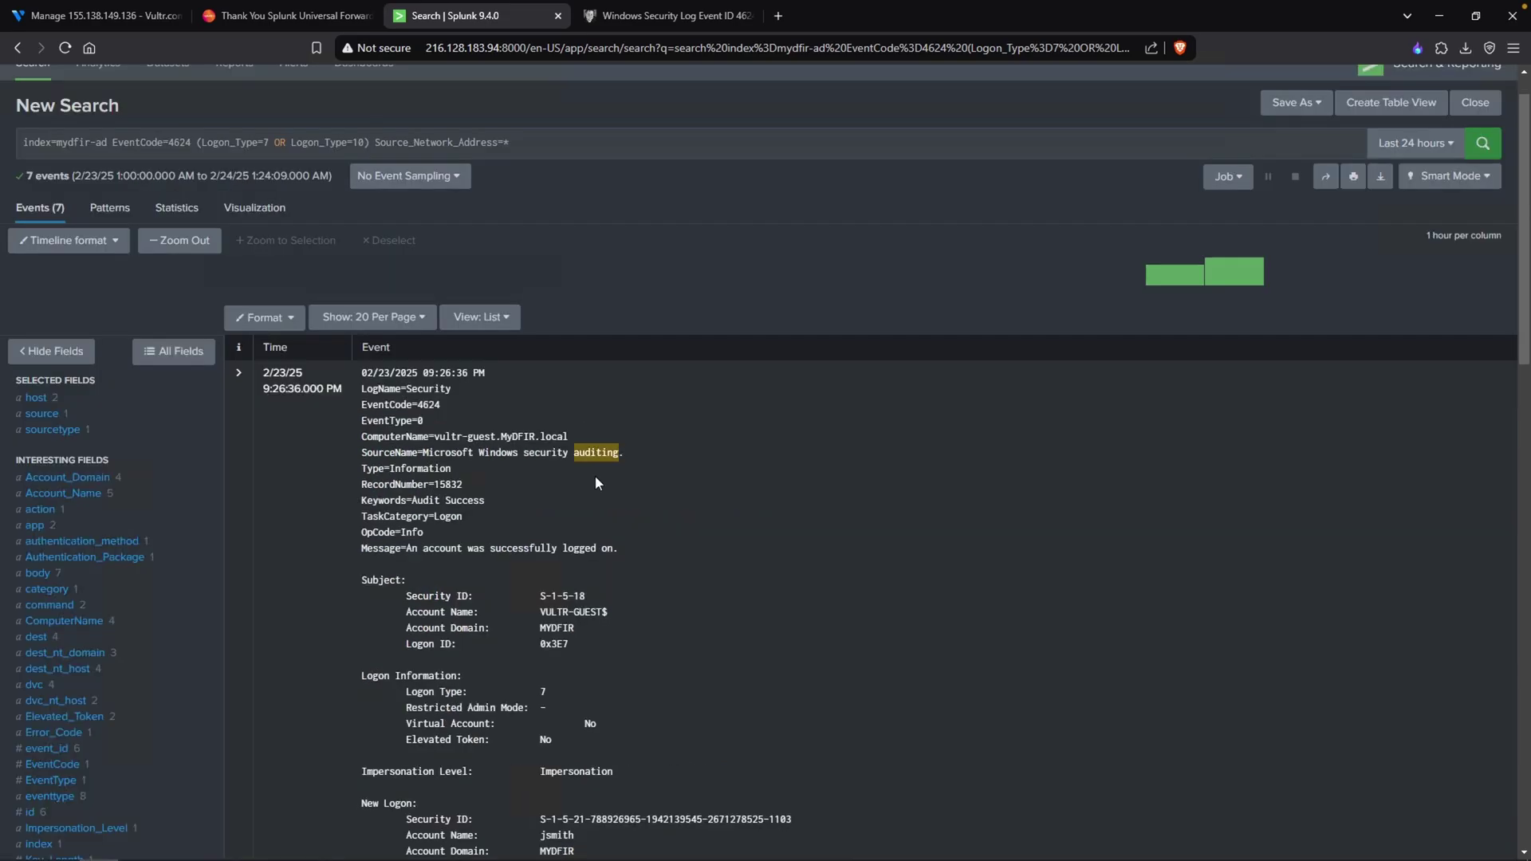
- Inspect an event's empty Source Network Address and view the Source_Network_Address values
scroll(653, 482, "down", 7)
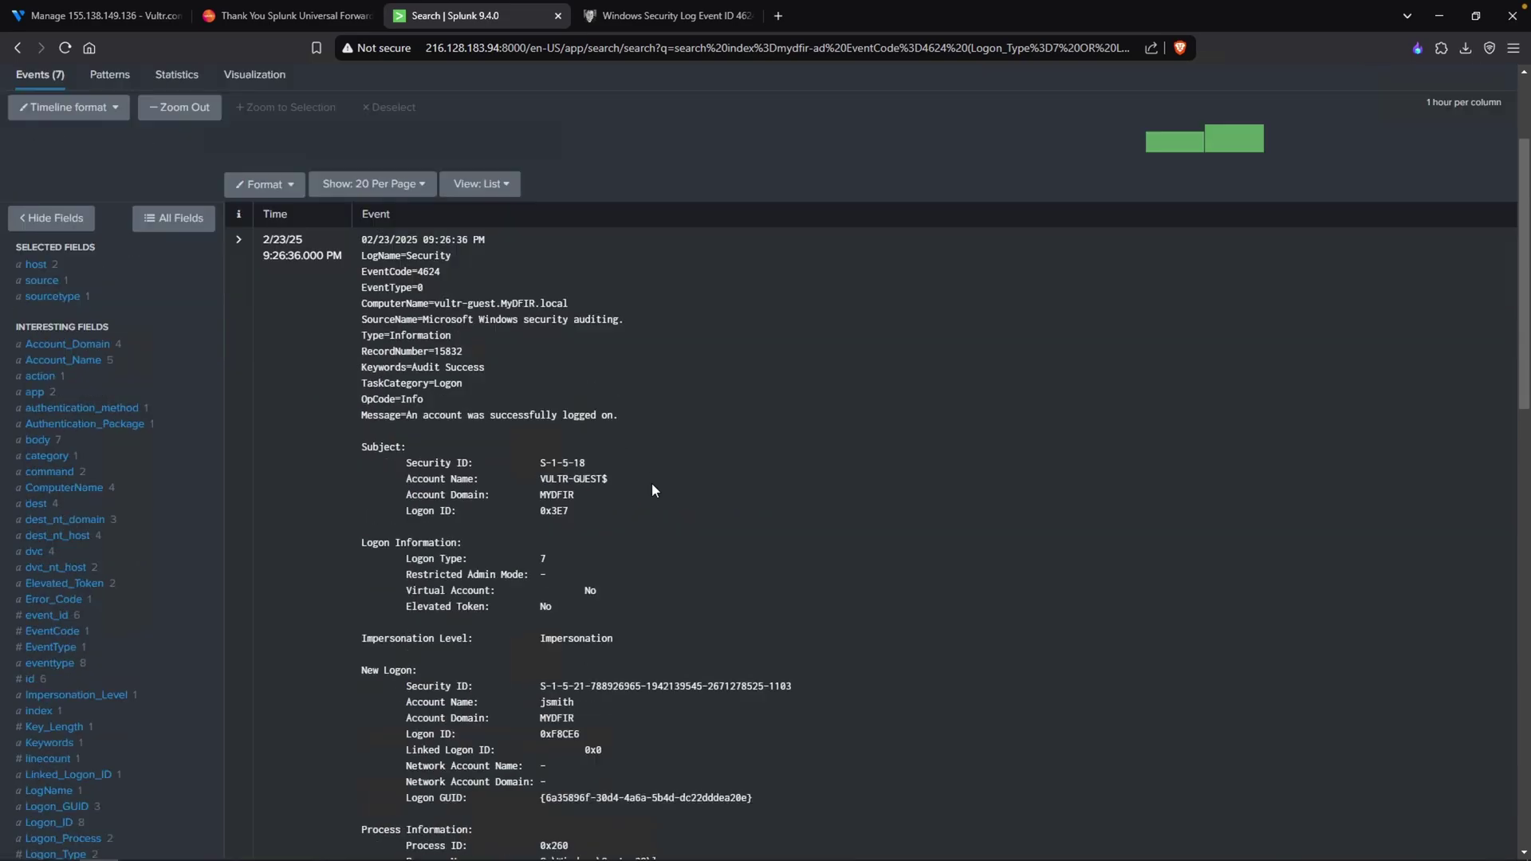
left_click_drag(601, 528, 405, 521)
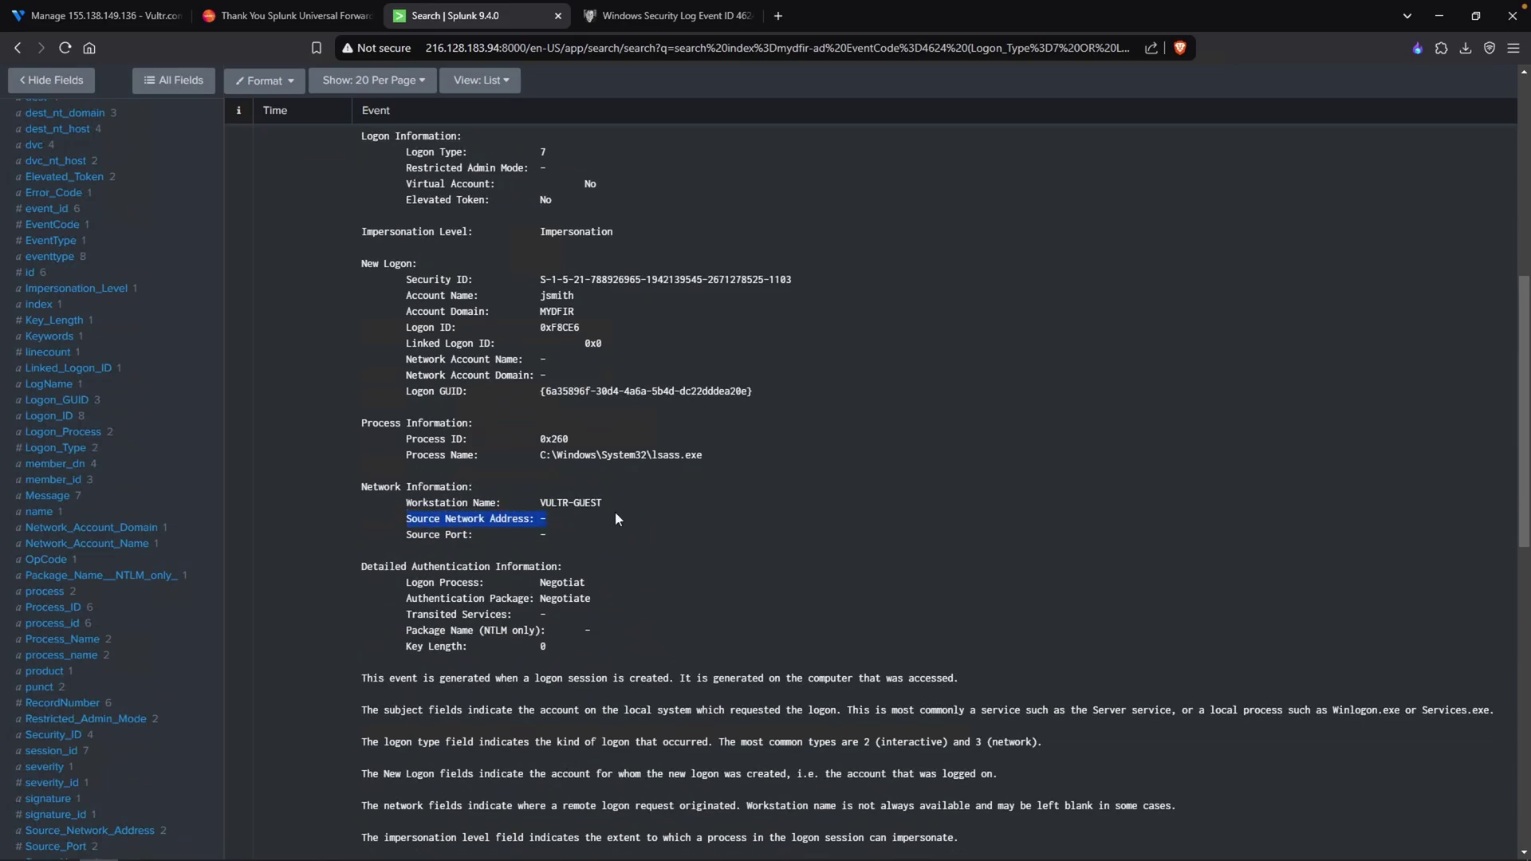
left_click(314, 511)
scroll(142, 562, "down", 1)
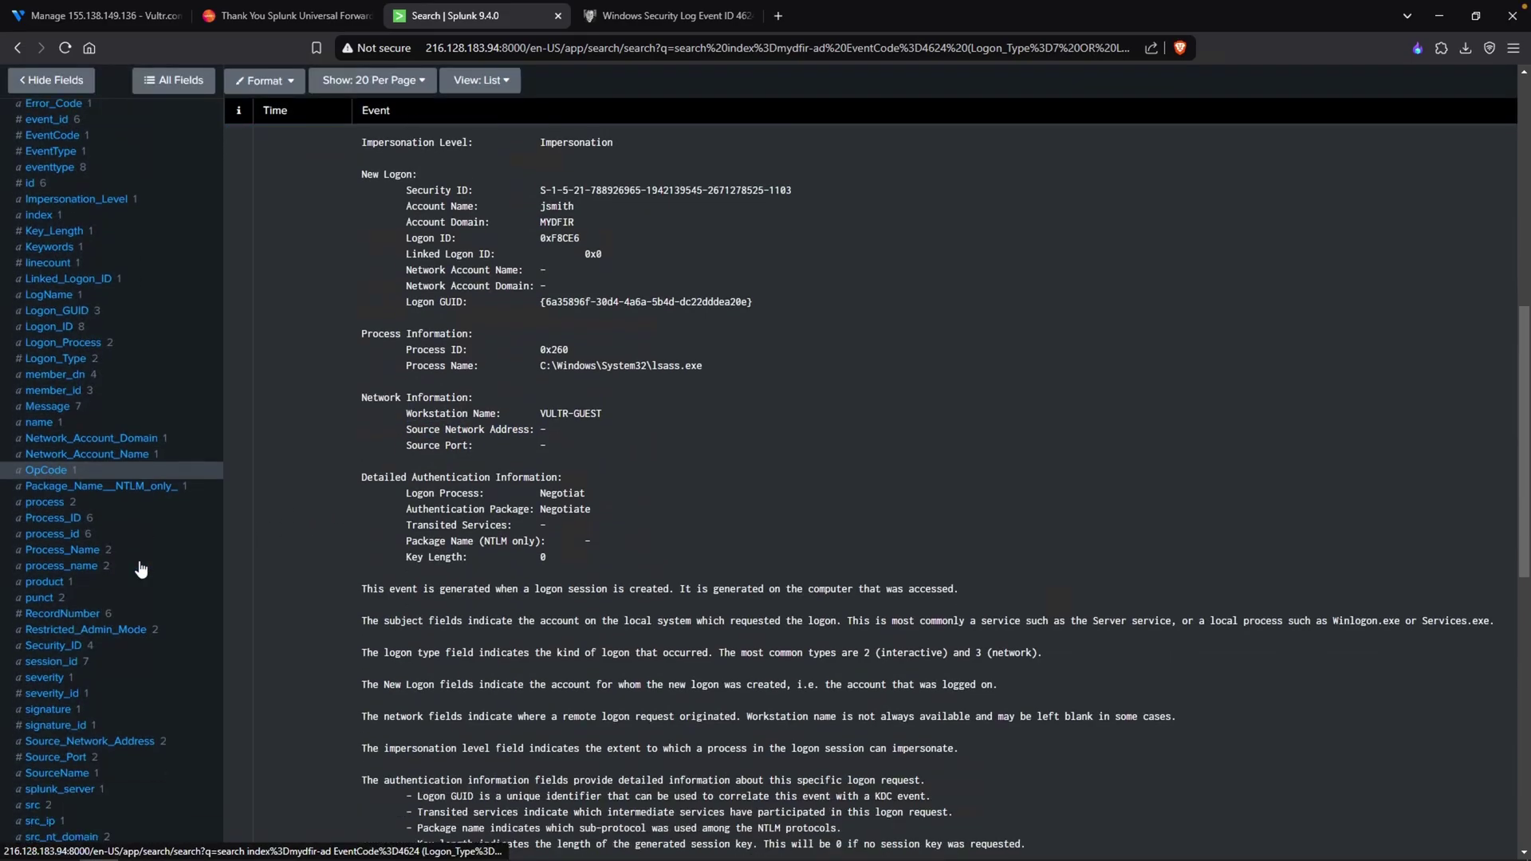
scroll(141, 568, "down", 2)
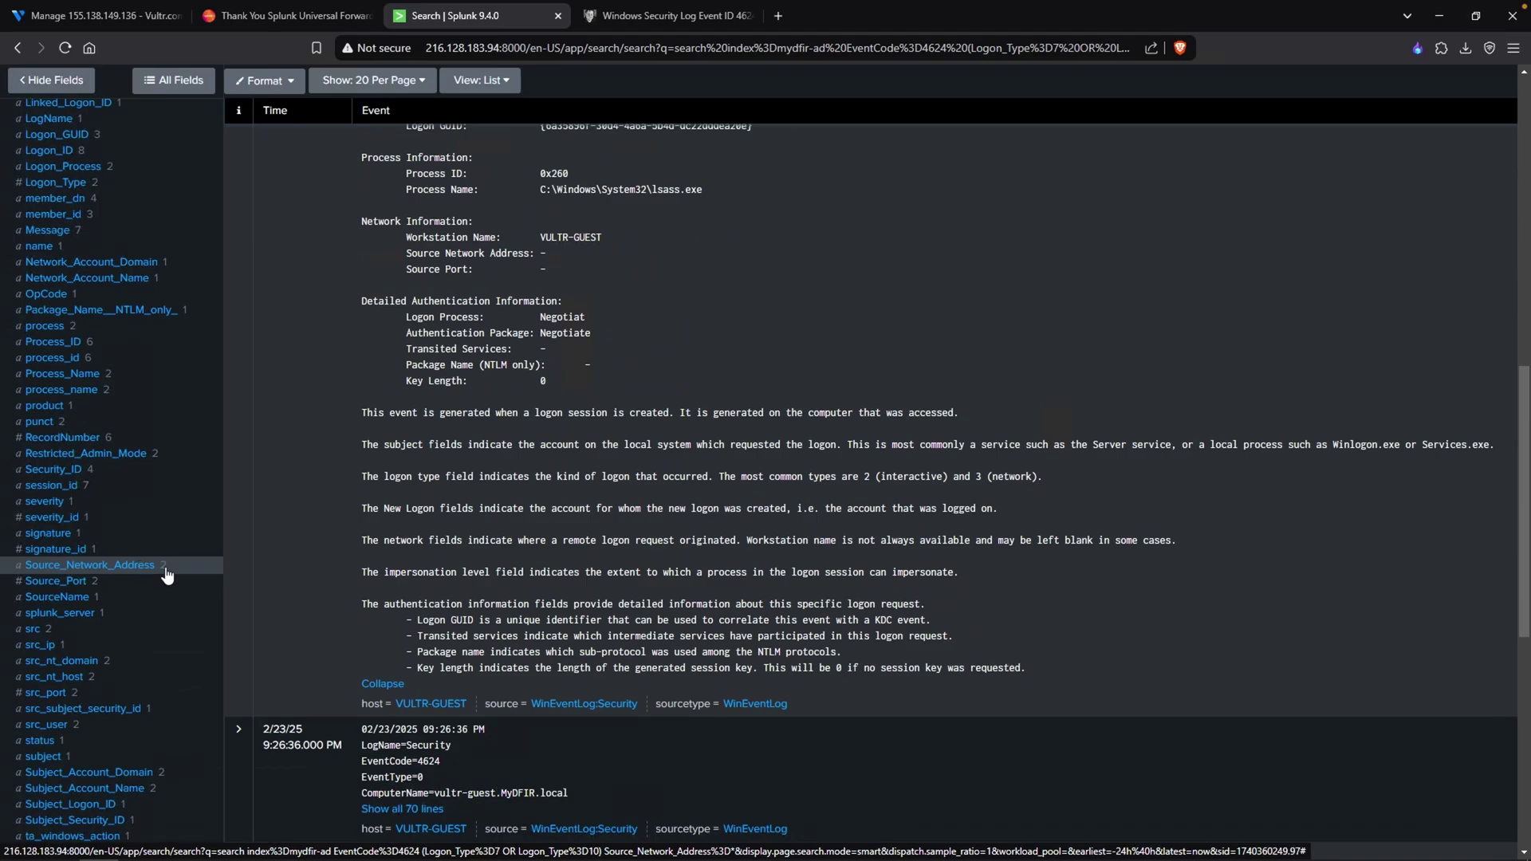
left_click(167, 576)
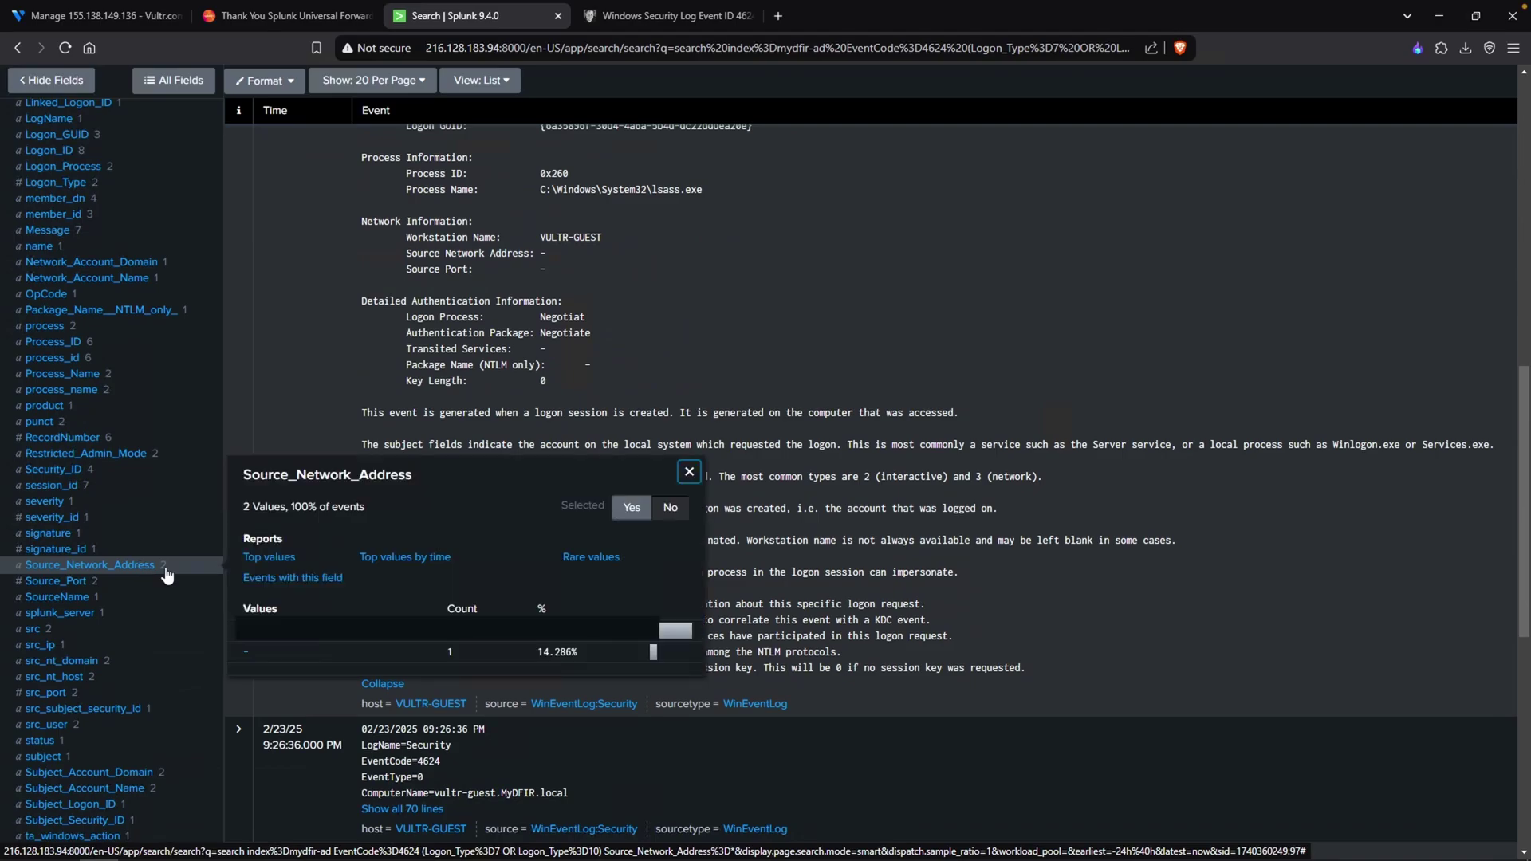
left_click(247, 654)
- Exclude Source_Network_Address "-" and check the remaining source address values
type("Source_Network")
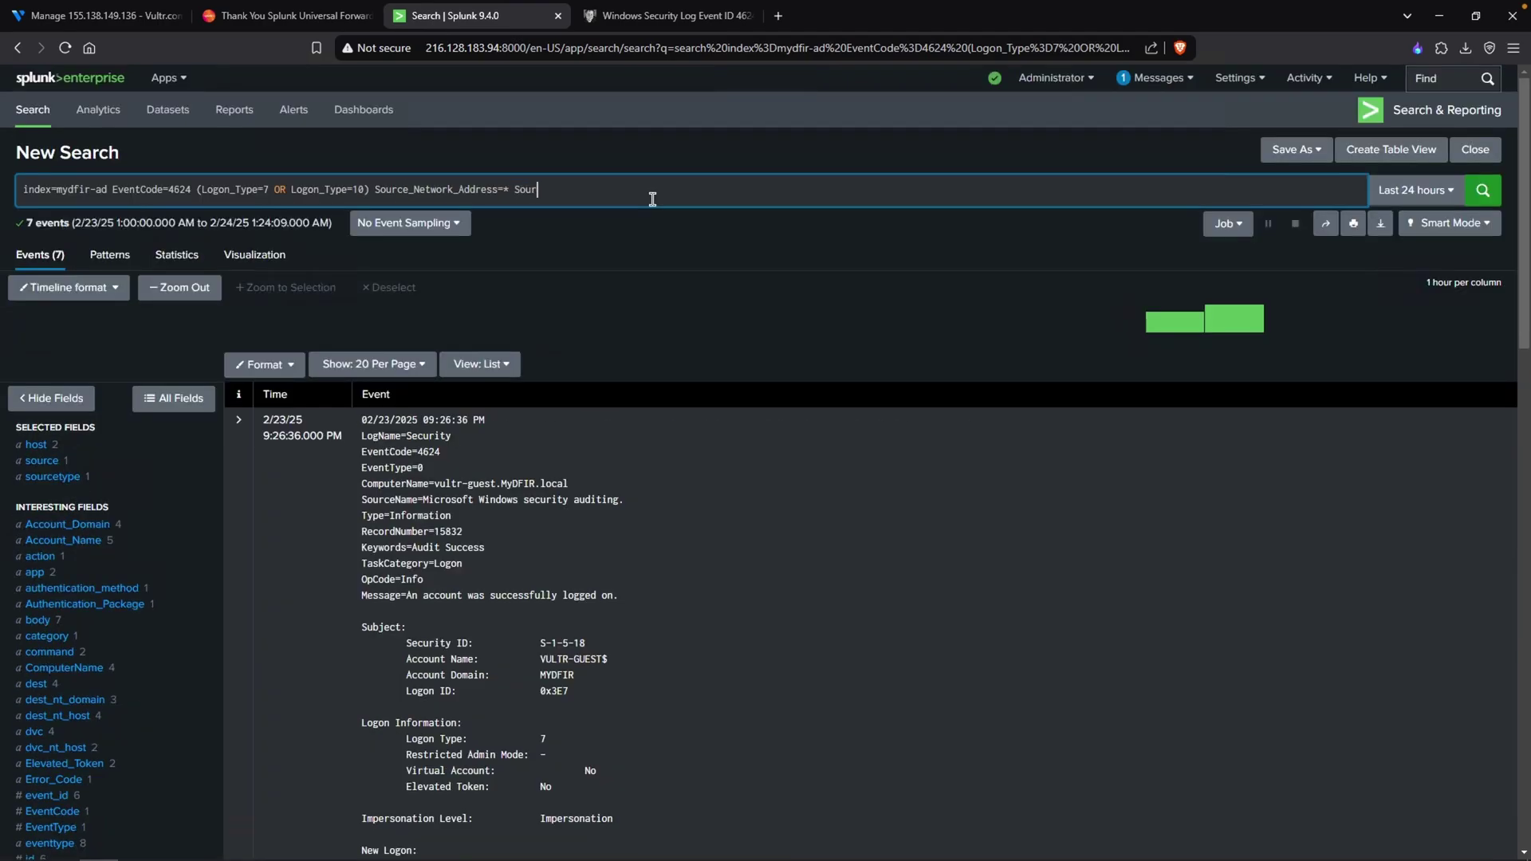
type("_Address!=\"-\"")
key("Return")
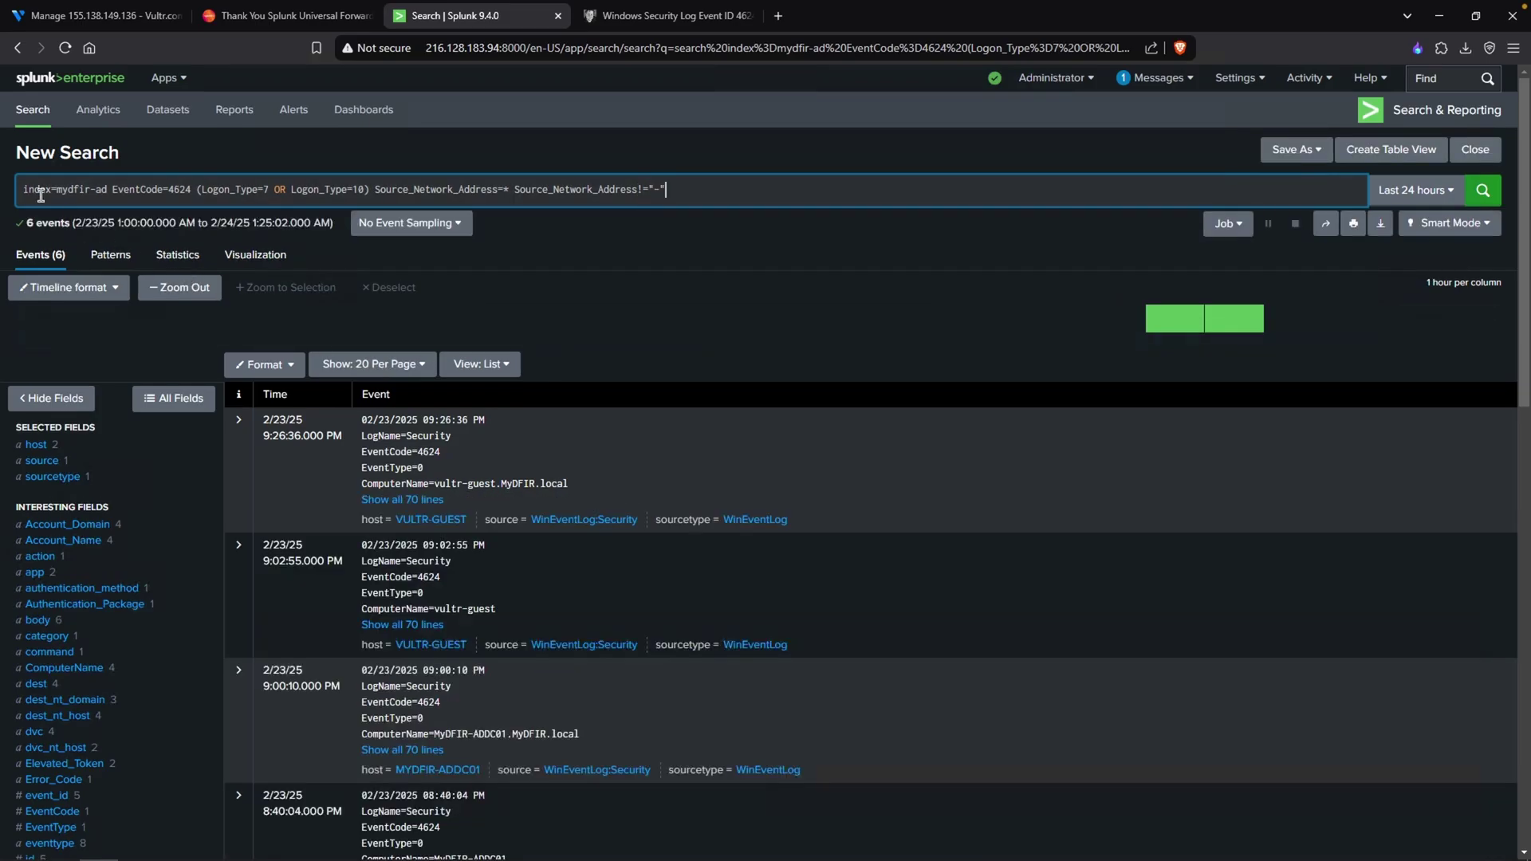
scroll(178, 586, "down", 2)
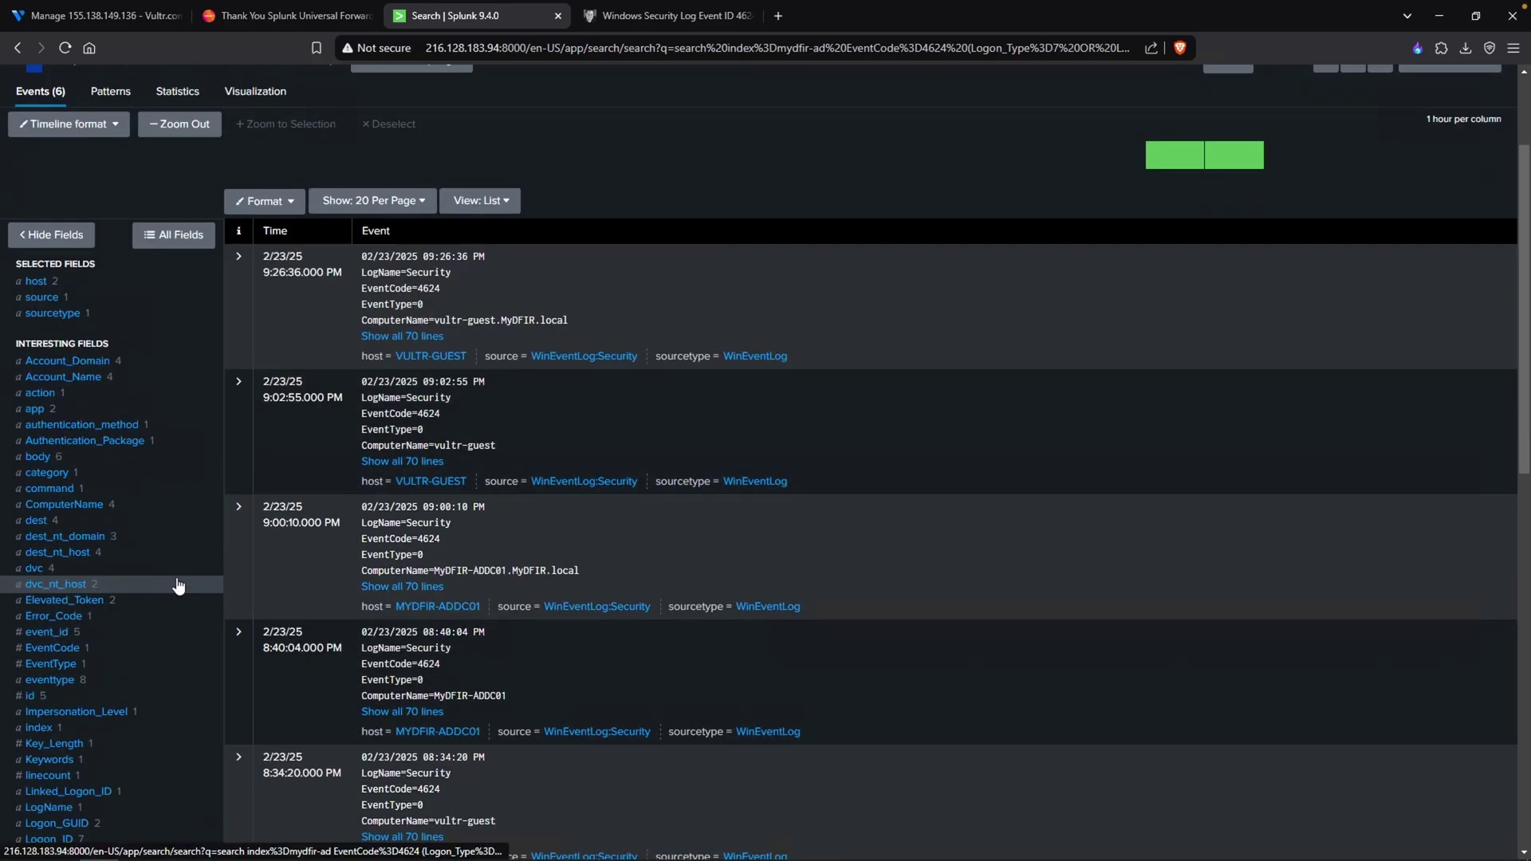
scroll(179, 586, "down", 7)
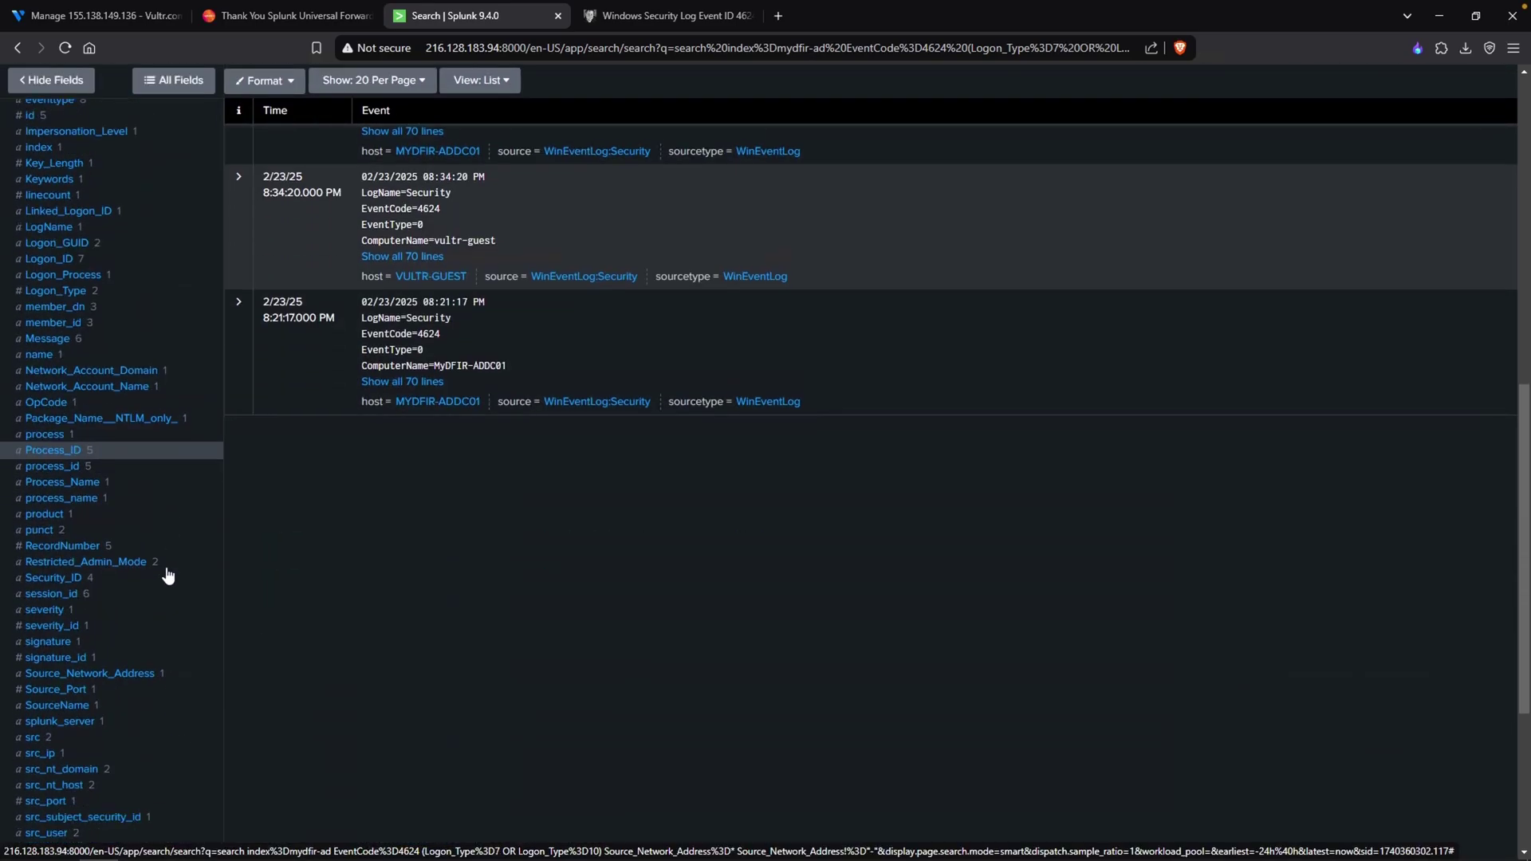
left_click(173, 679)
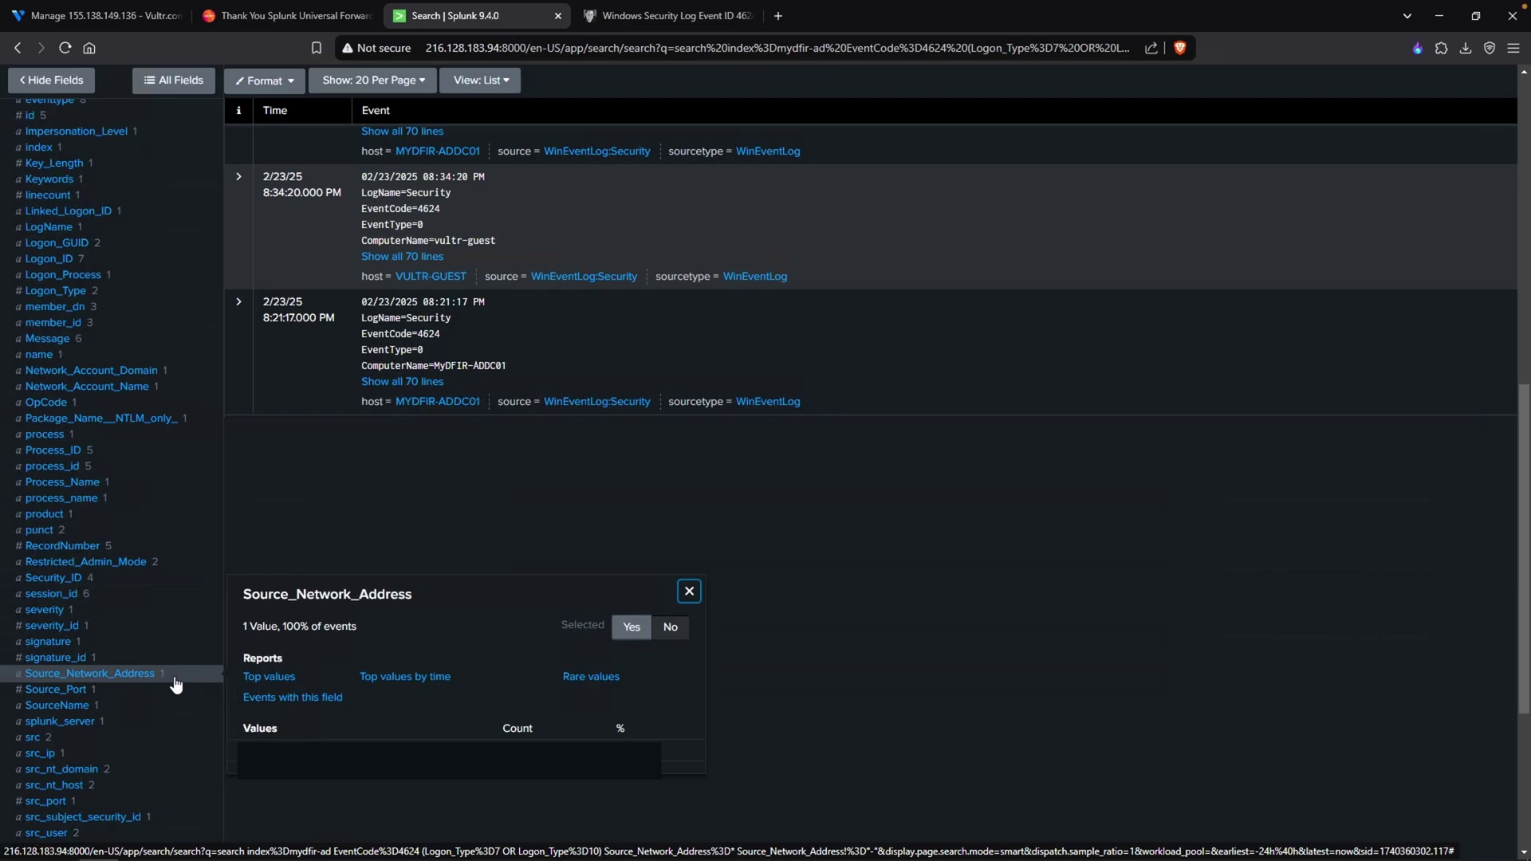
scroll(175, 684, "up", 7)
left_click(743, 192)
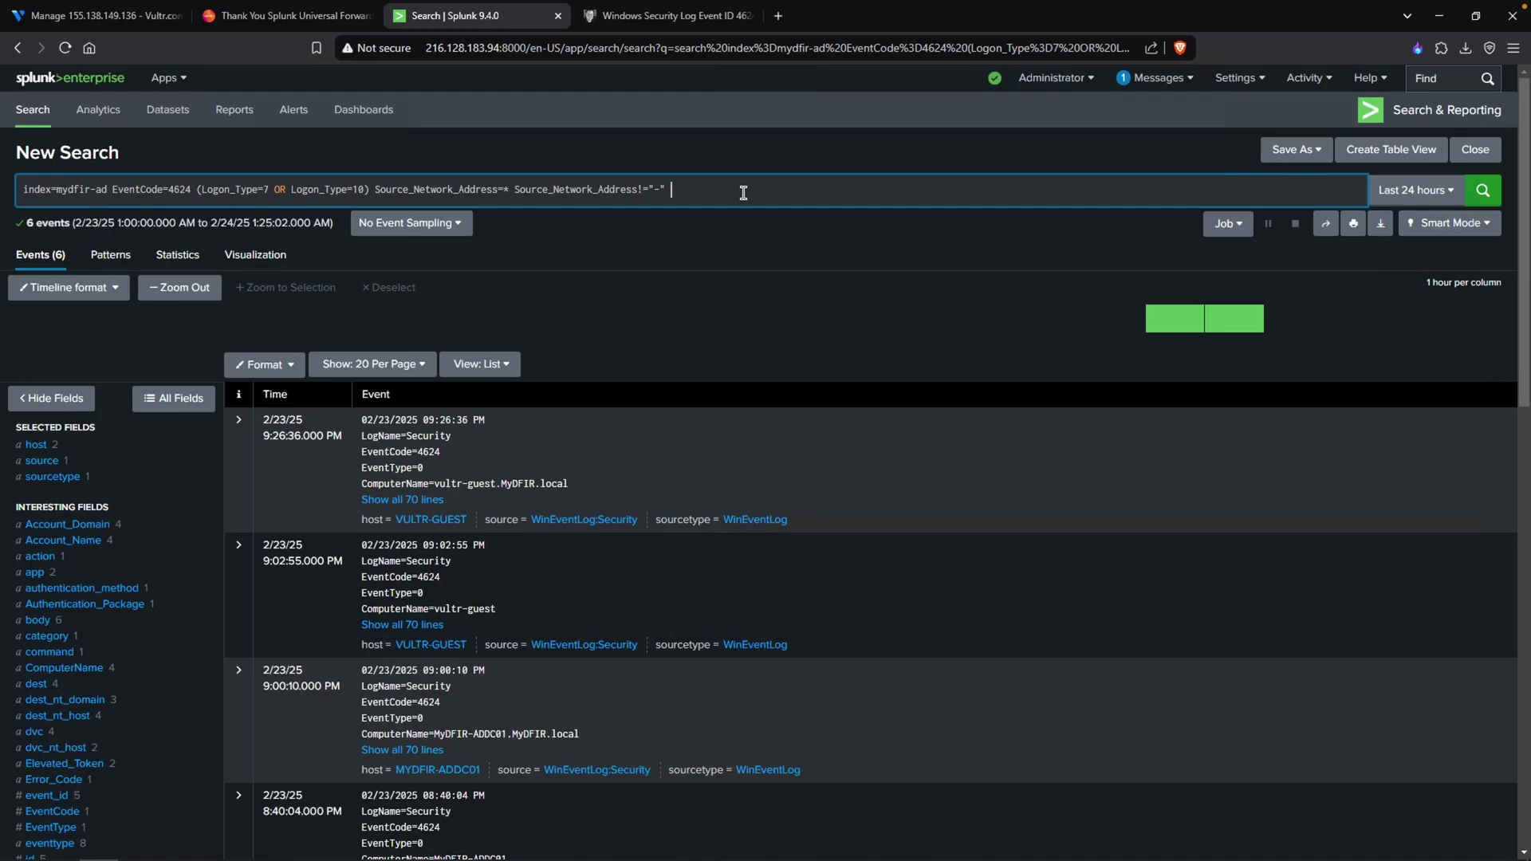
- Also exclude Source_Network_Address!=40.*, leaving 0 events in the last 24 hours
type("|40")
type("Source_")
type("Network_Add")
type("ress!=40")
type(".*")
key("Return")
left_click_drag(831, 191, 673, 190)
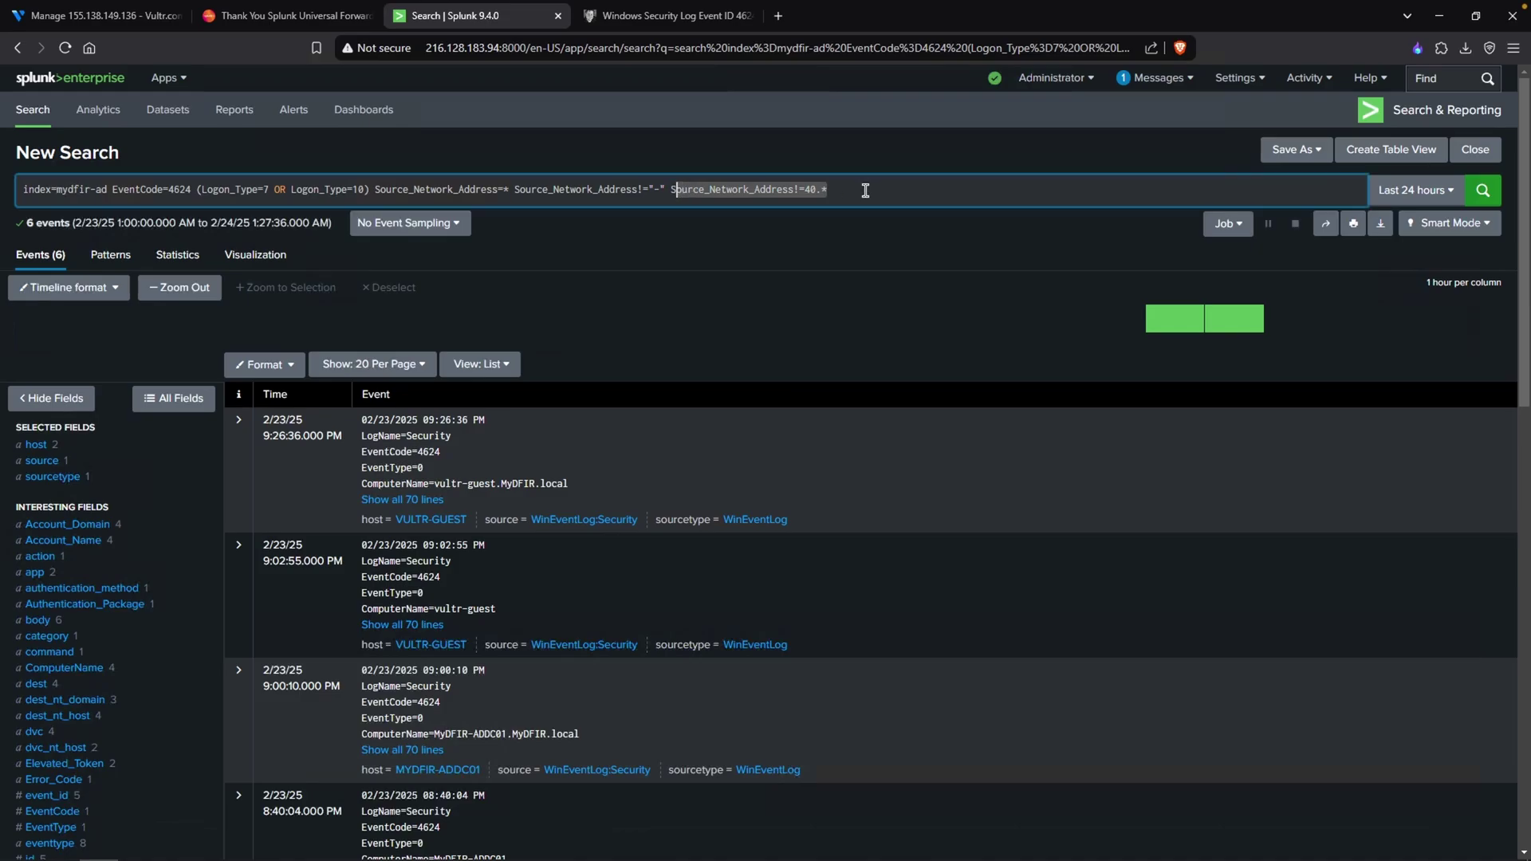
left_click(865, 192)
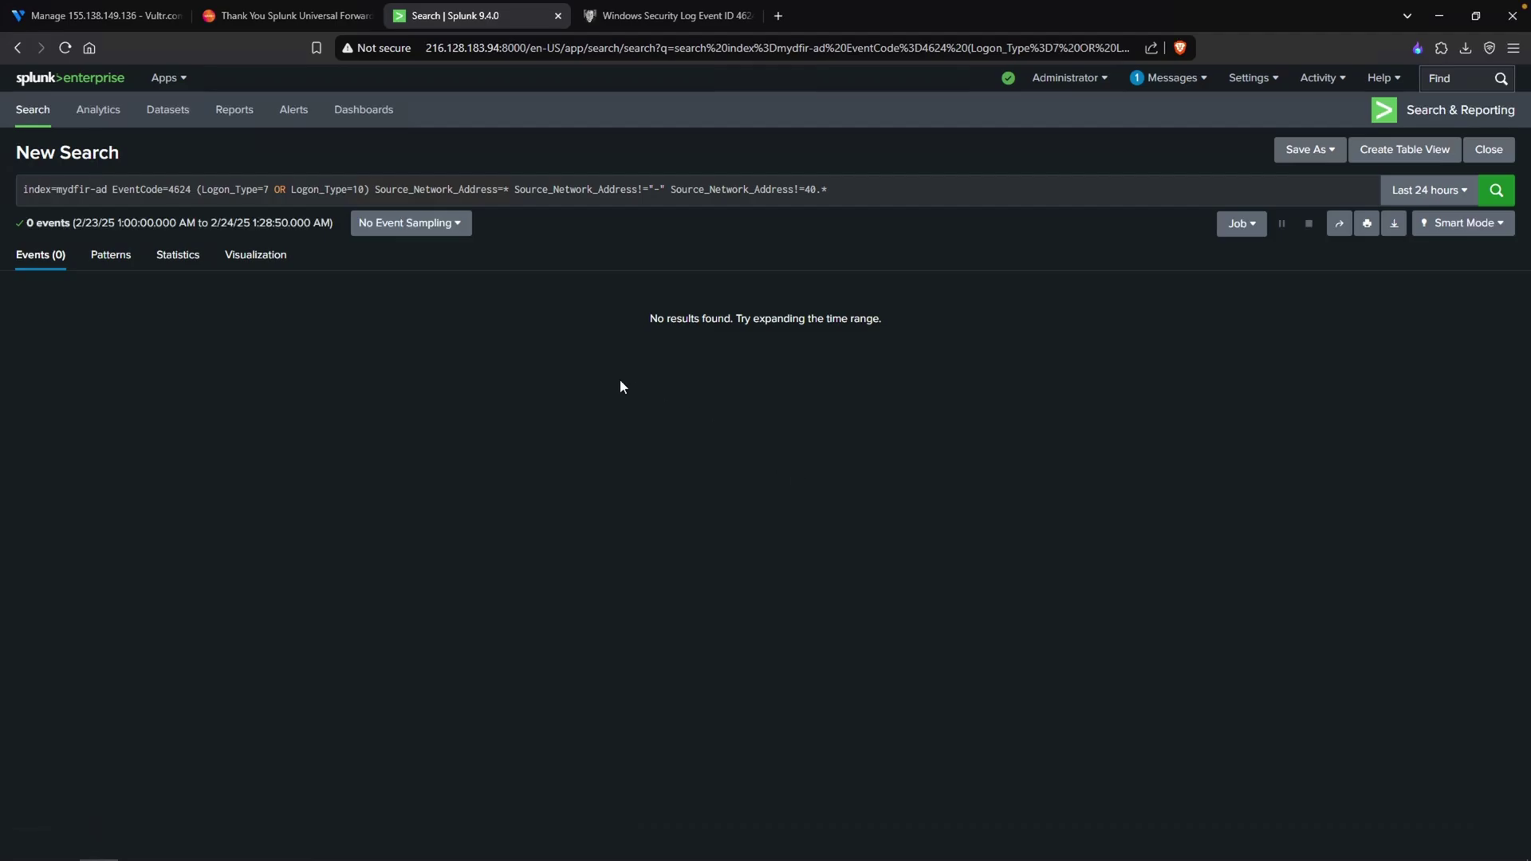
- In Vultr, open the MyDFIR-AD-Project-2.0 firewall group under Network > Firewall
left_click(134, 25)
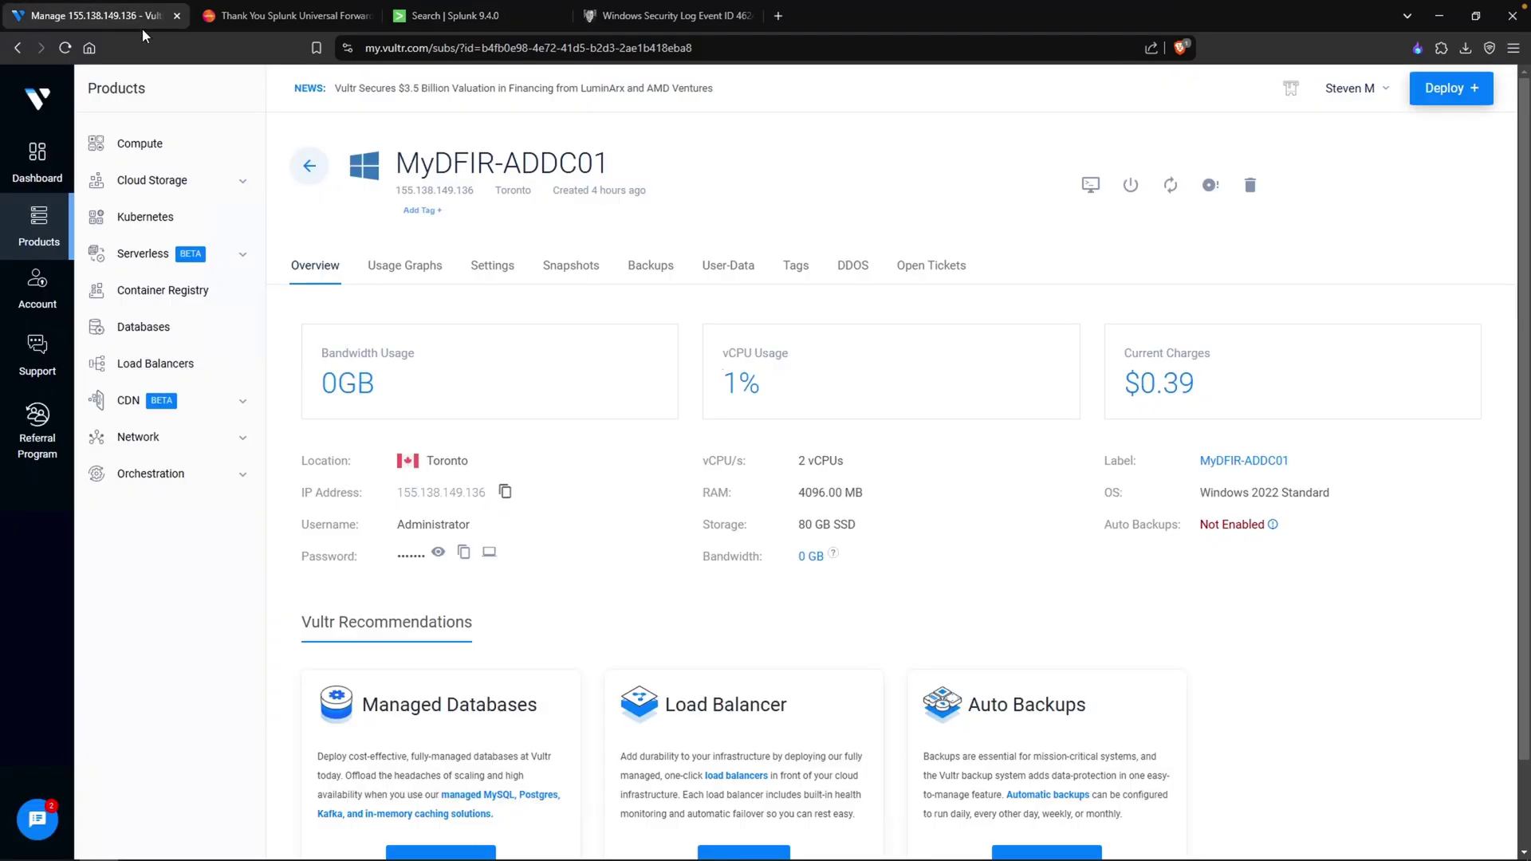
left_click(164, 436)
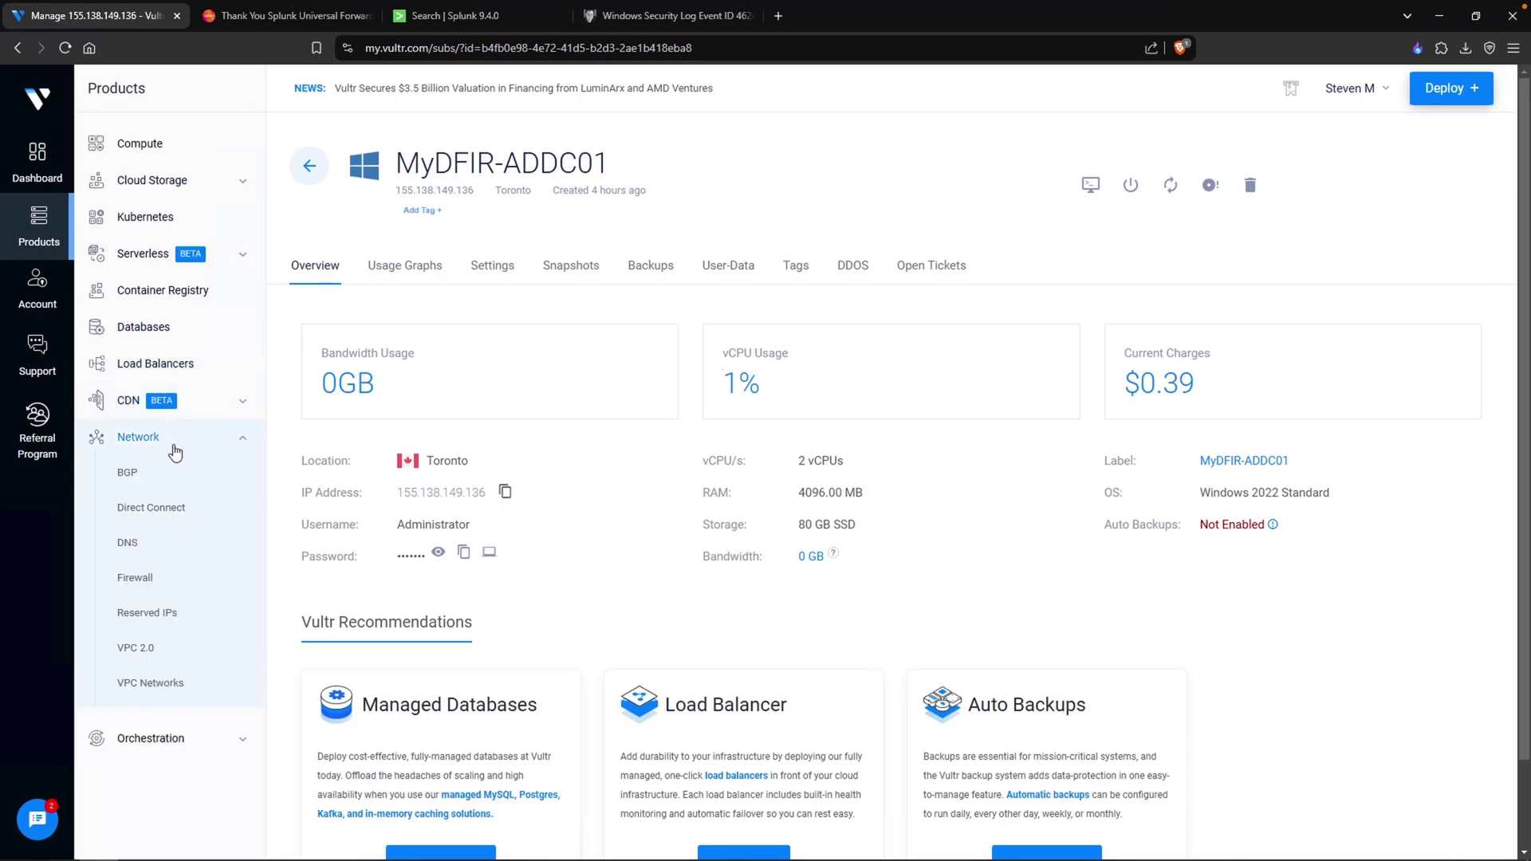
left_click(164, 579)
left_click(1454, 264)
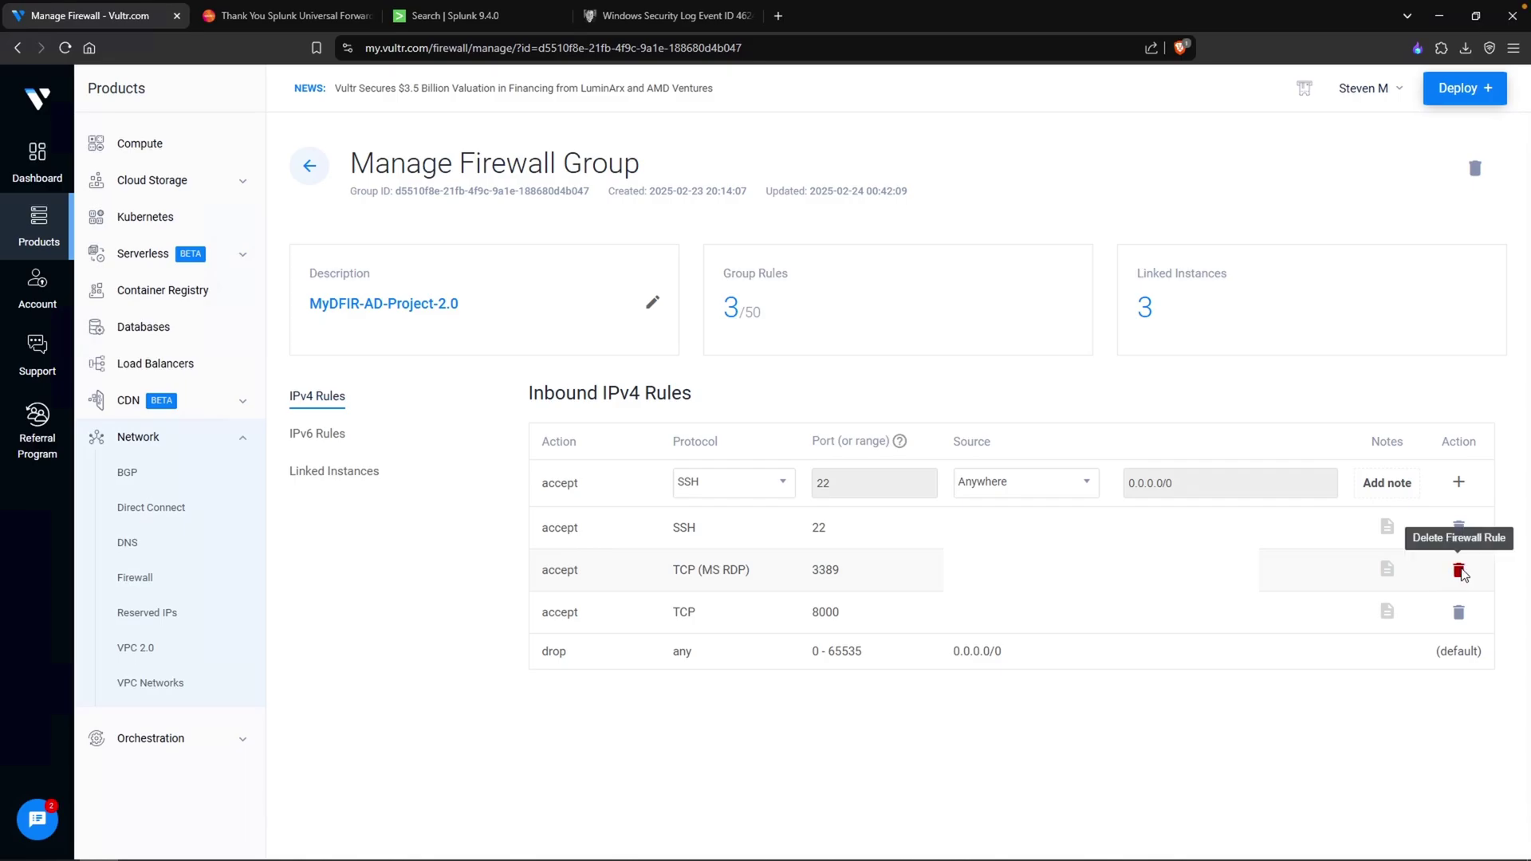
- Delete the old TCP 3389 rule and add an MS RDP rule from anywhere (0.0.0.0/0)
left_click(1460, 571)
left_click(752, 522)
left_click(752, 528)
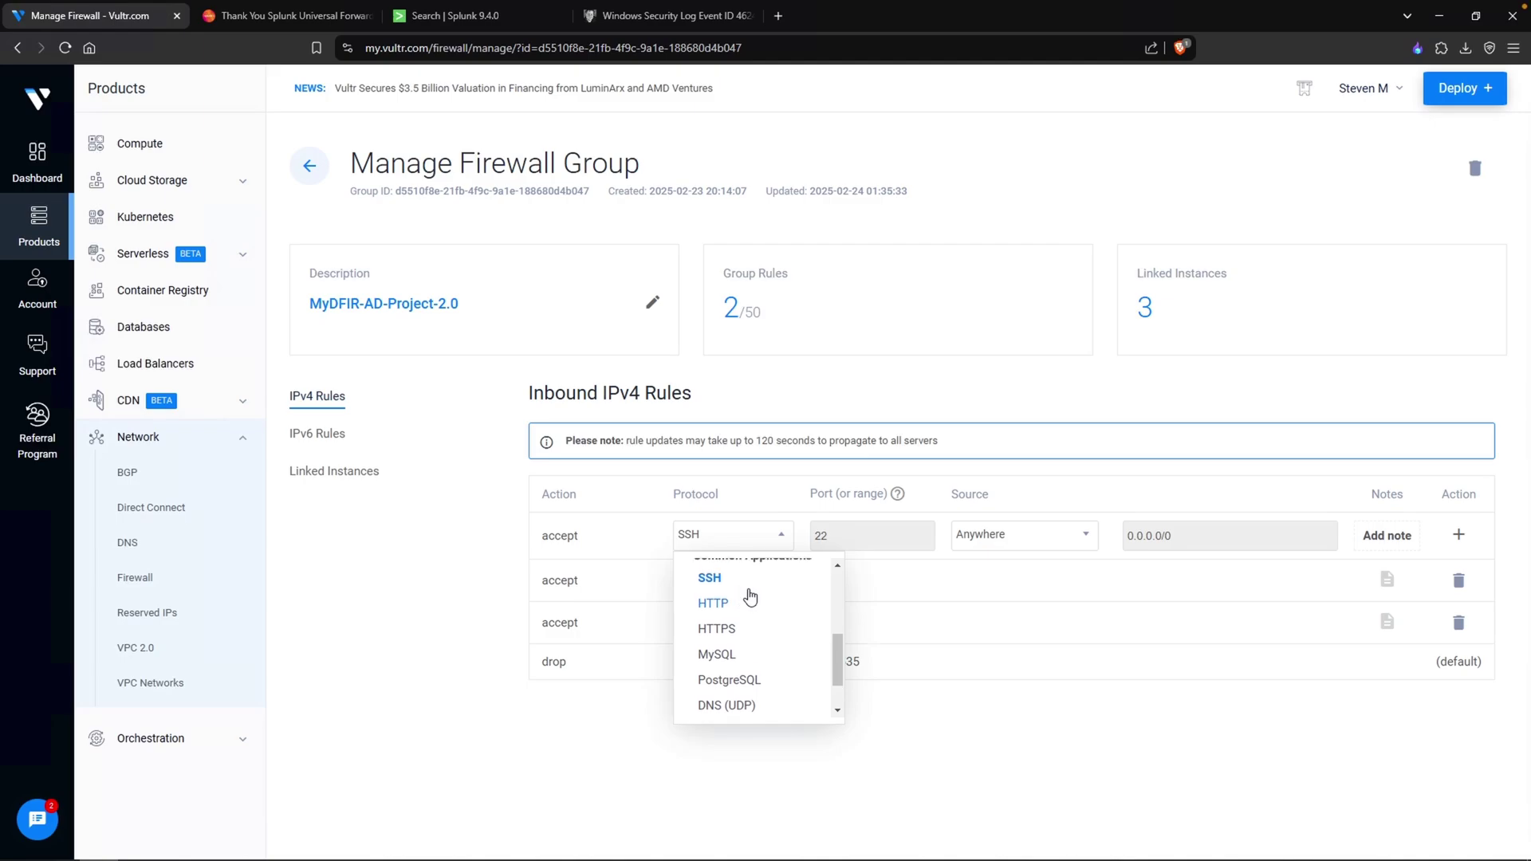
scroll(747, 598, "up", 3)
scroll(749, 602, "down", 1)
scroll(752, 603, "down", 4)
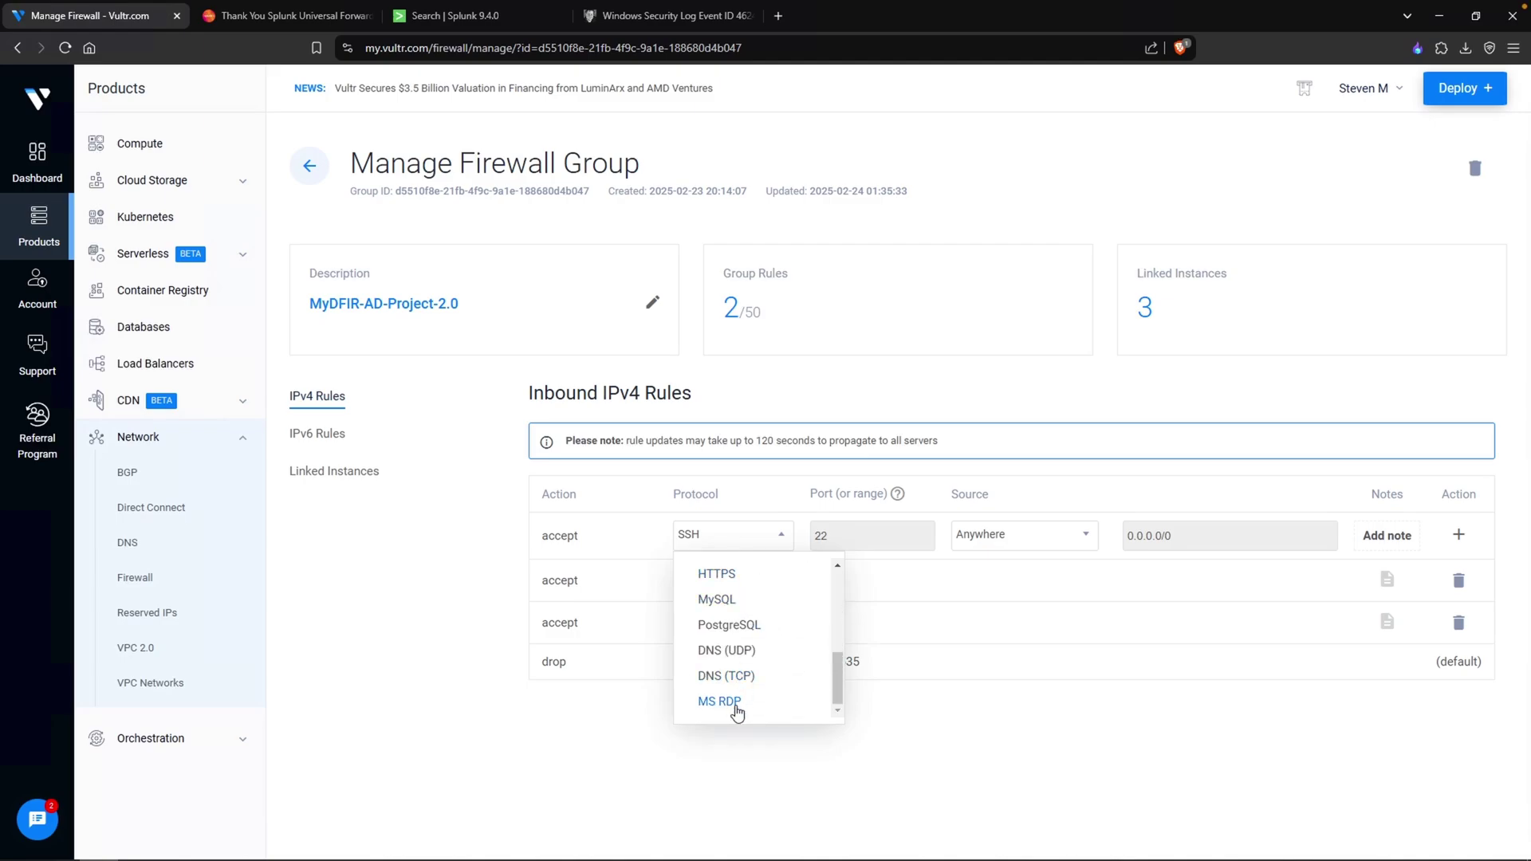
left_click(734, 703)
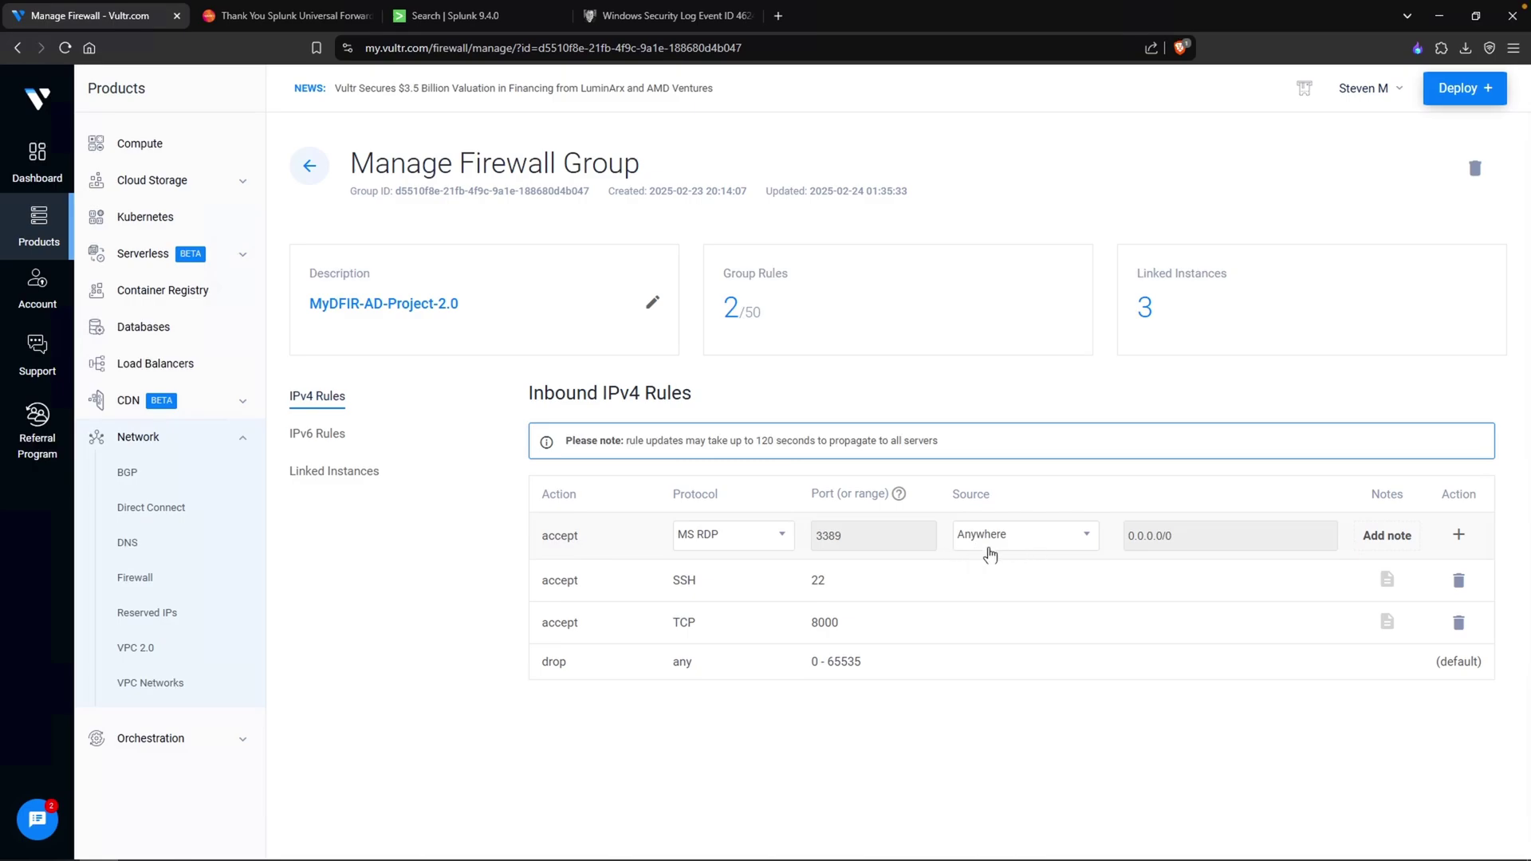
left_click(1458, 535)
left_click_drag(1011, 620, 949, 628)
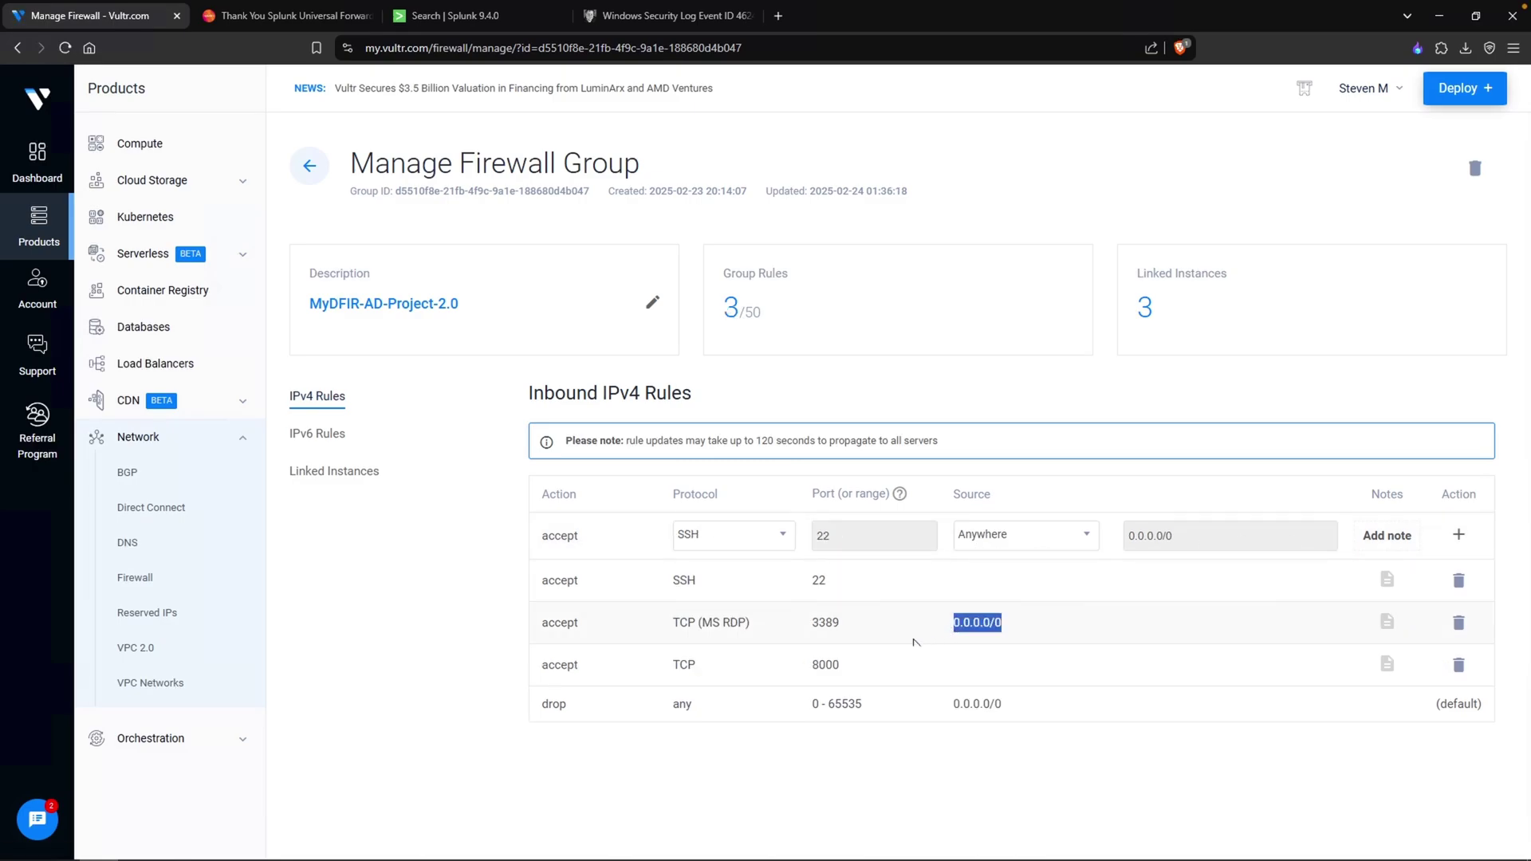
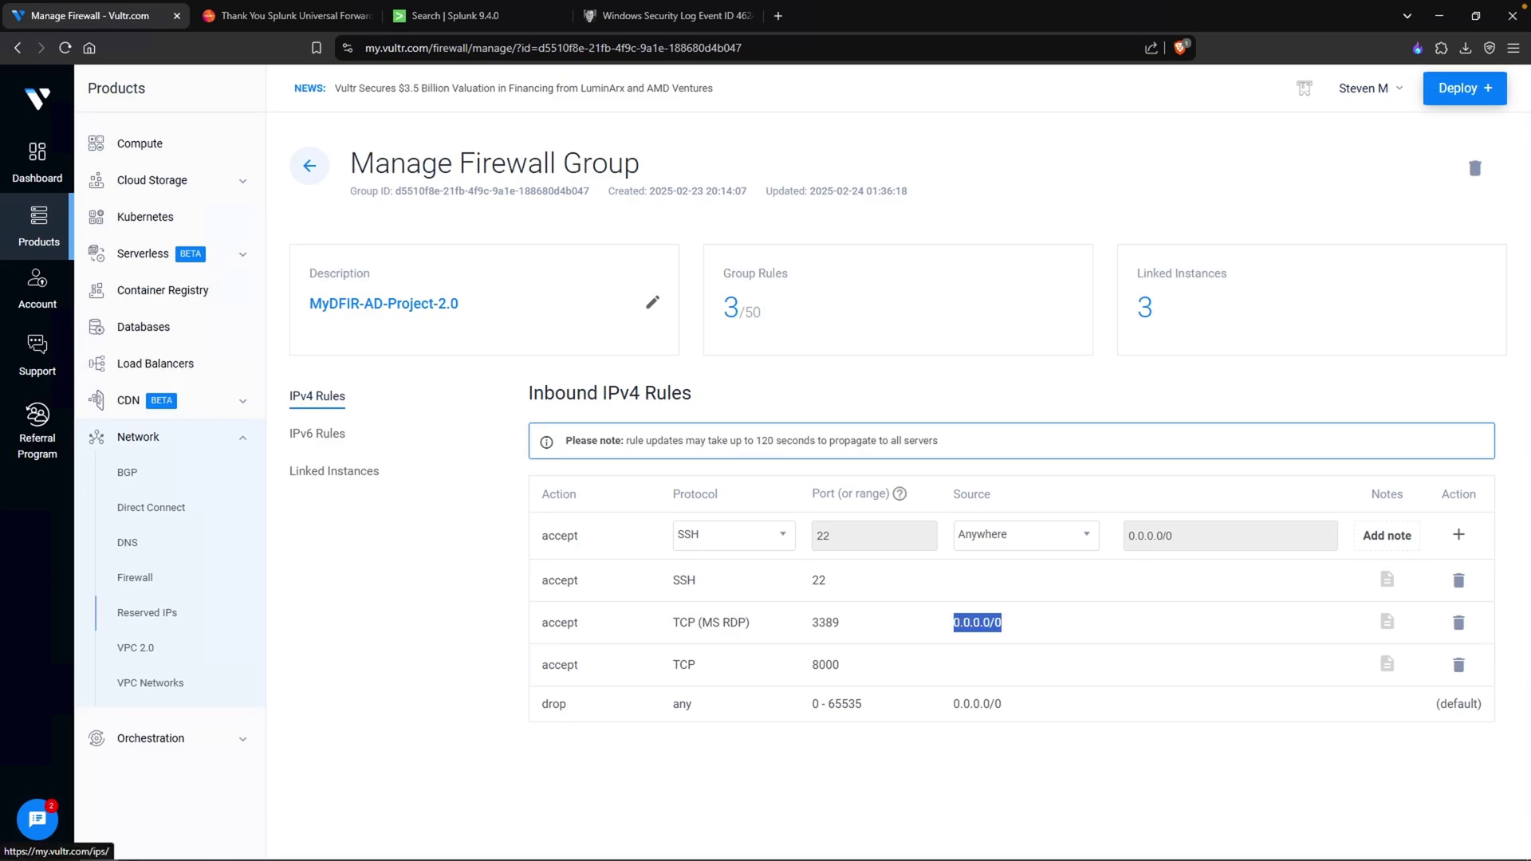
- Return to Vultr's Cloud Compute instance list, then switch to the Splunk search
left_click(147, 612)
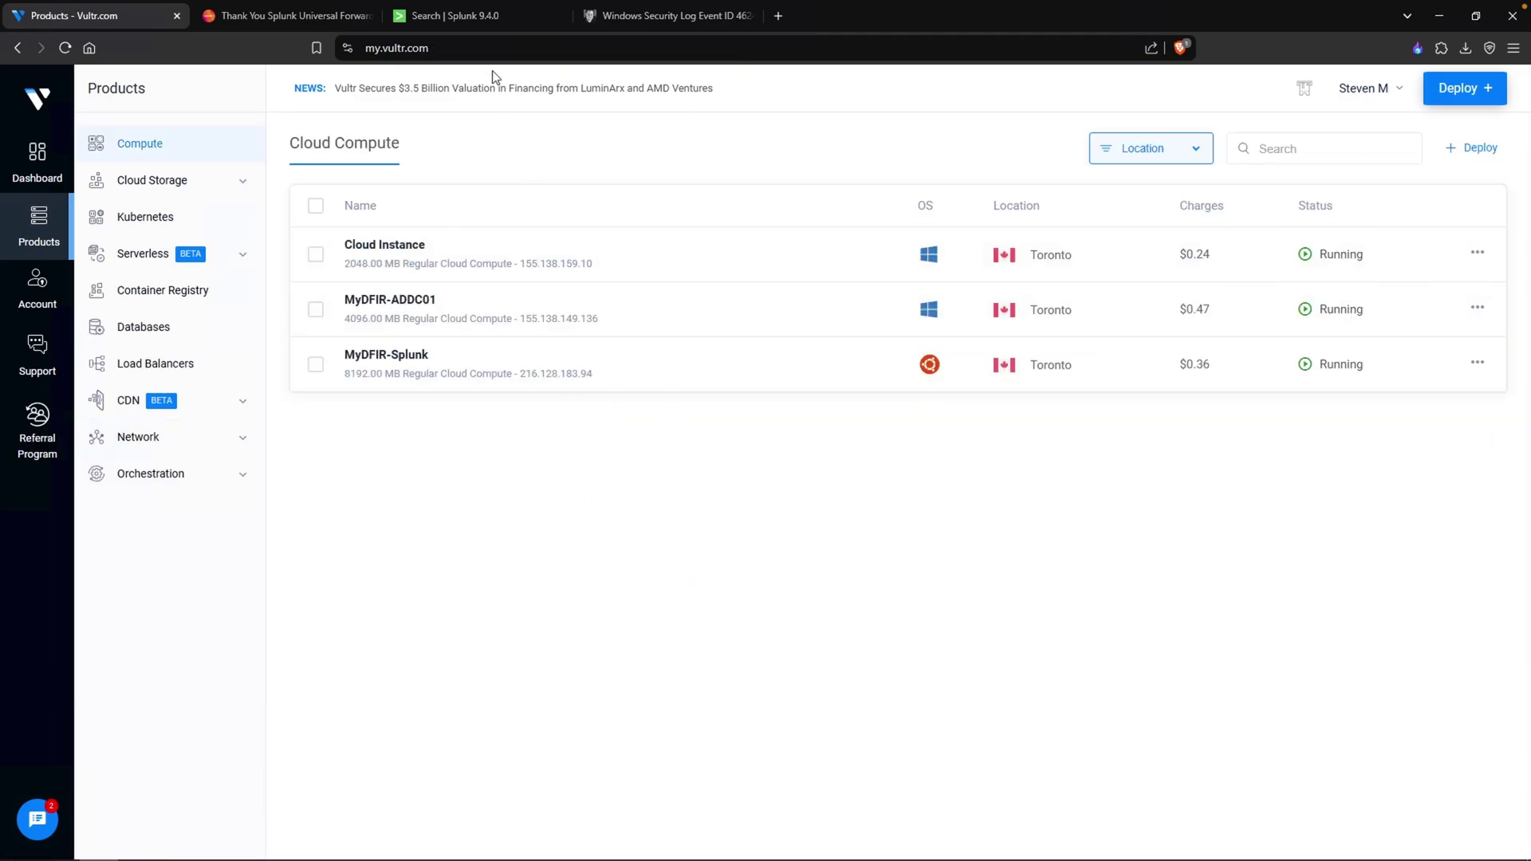
left_click(485, 21)
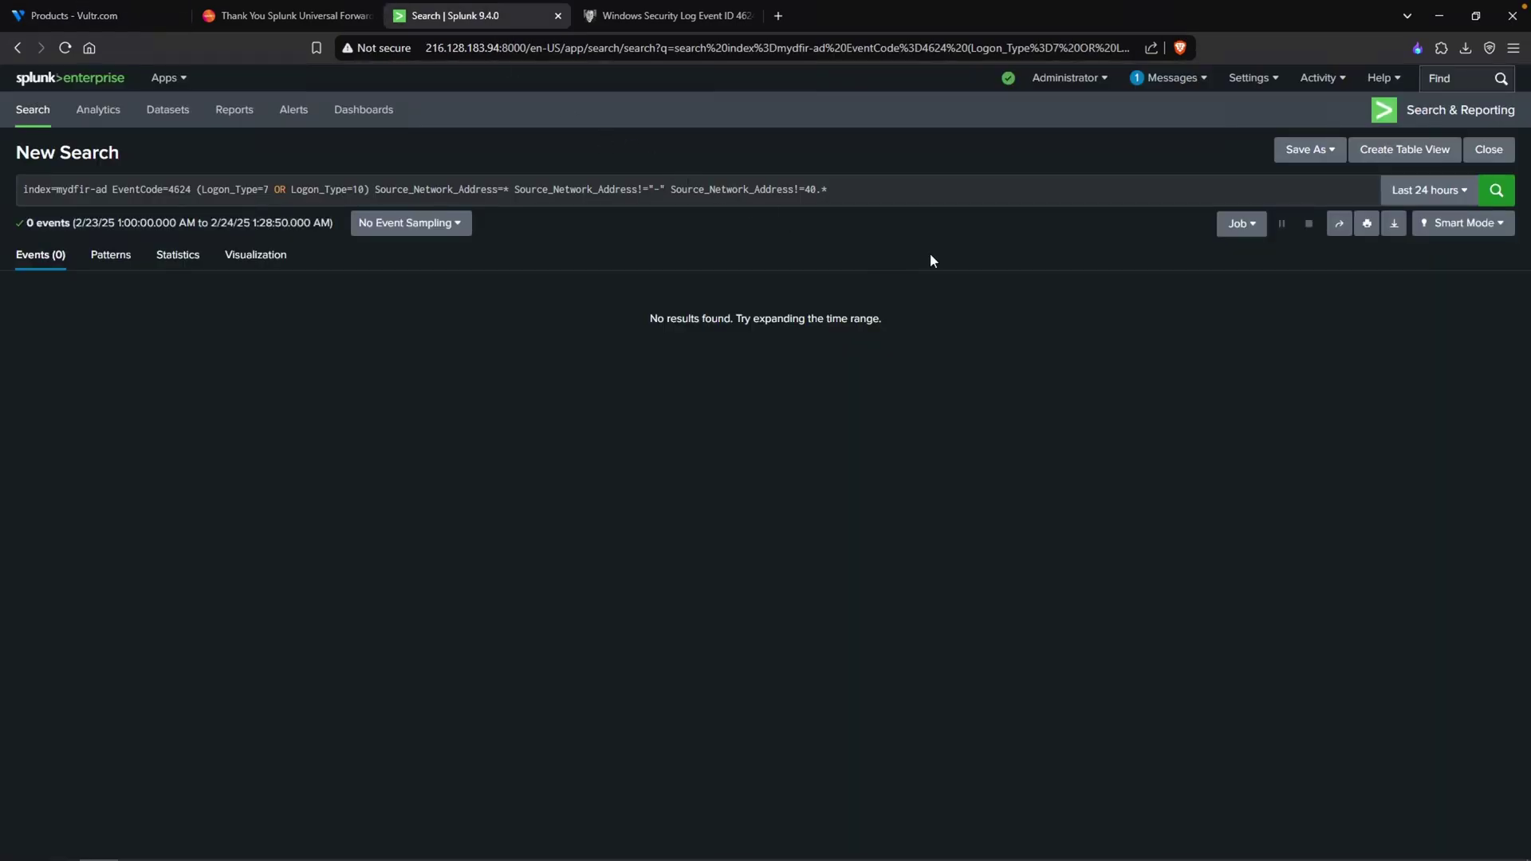
- Rerun the 4624 search and inspect the single event's source network address and Logon Type 7
left_click(1496, 190)
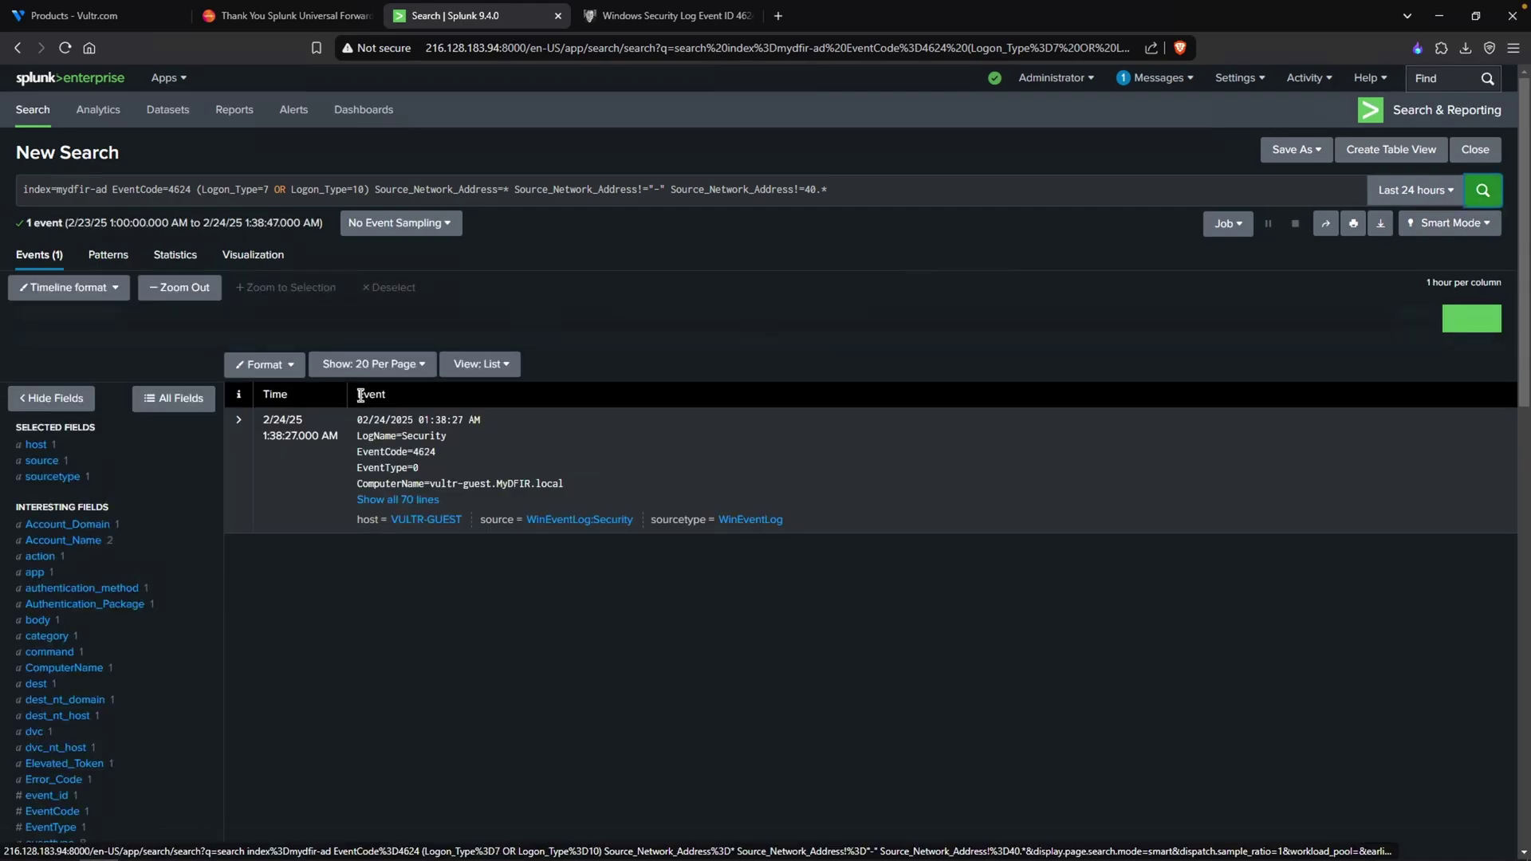
left_click(403, 500)
scroll(683, 589, "down", 2)
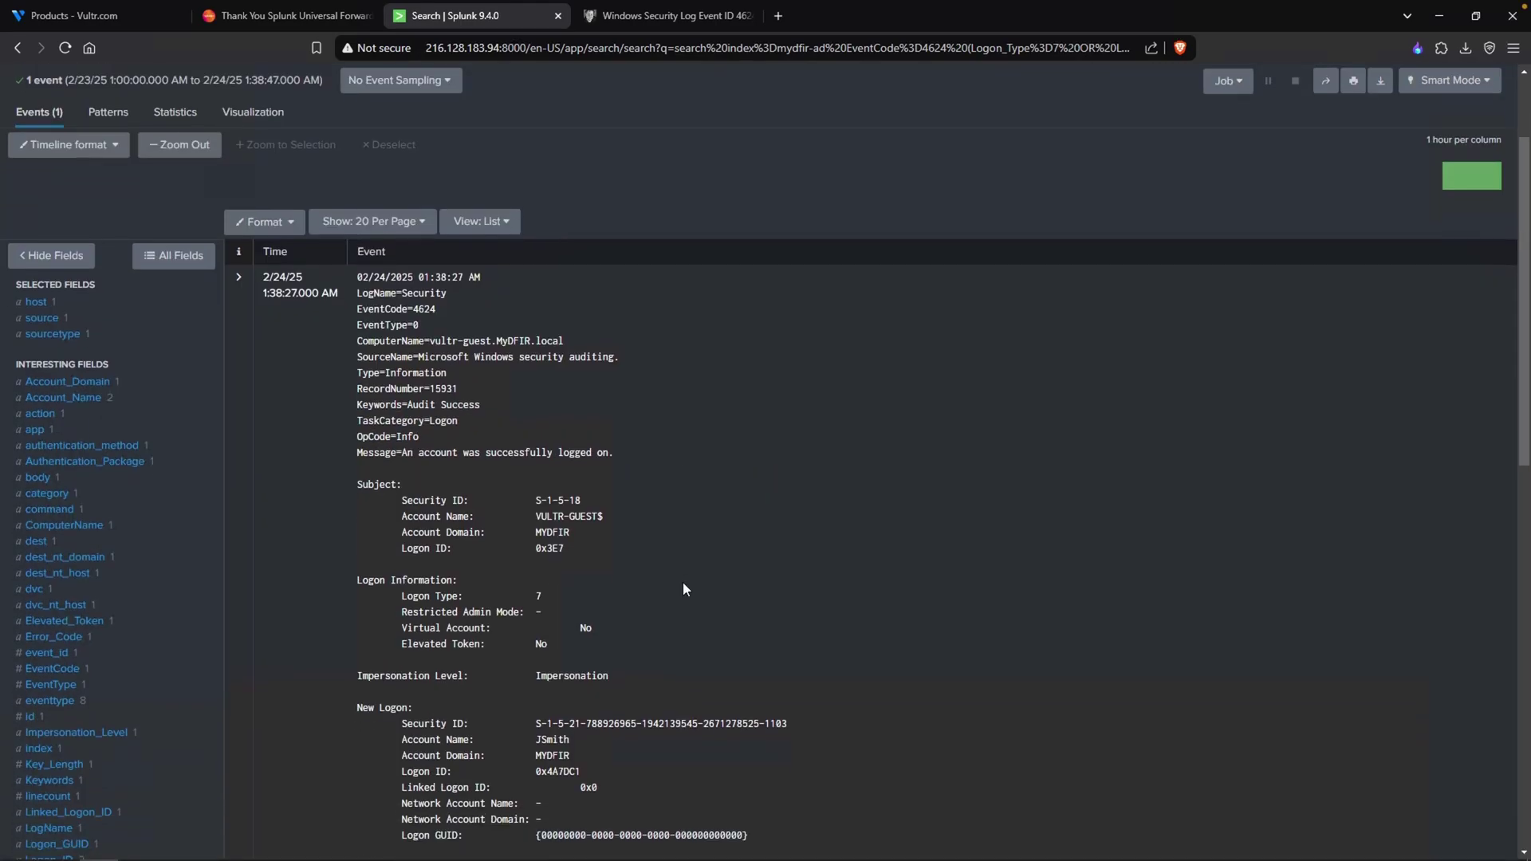
scroll(684, 589, "down", 4)
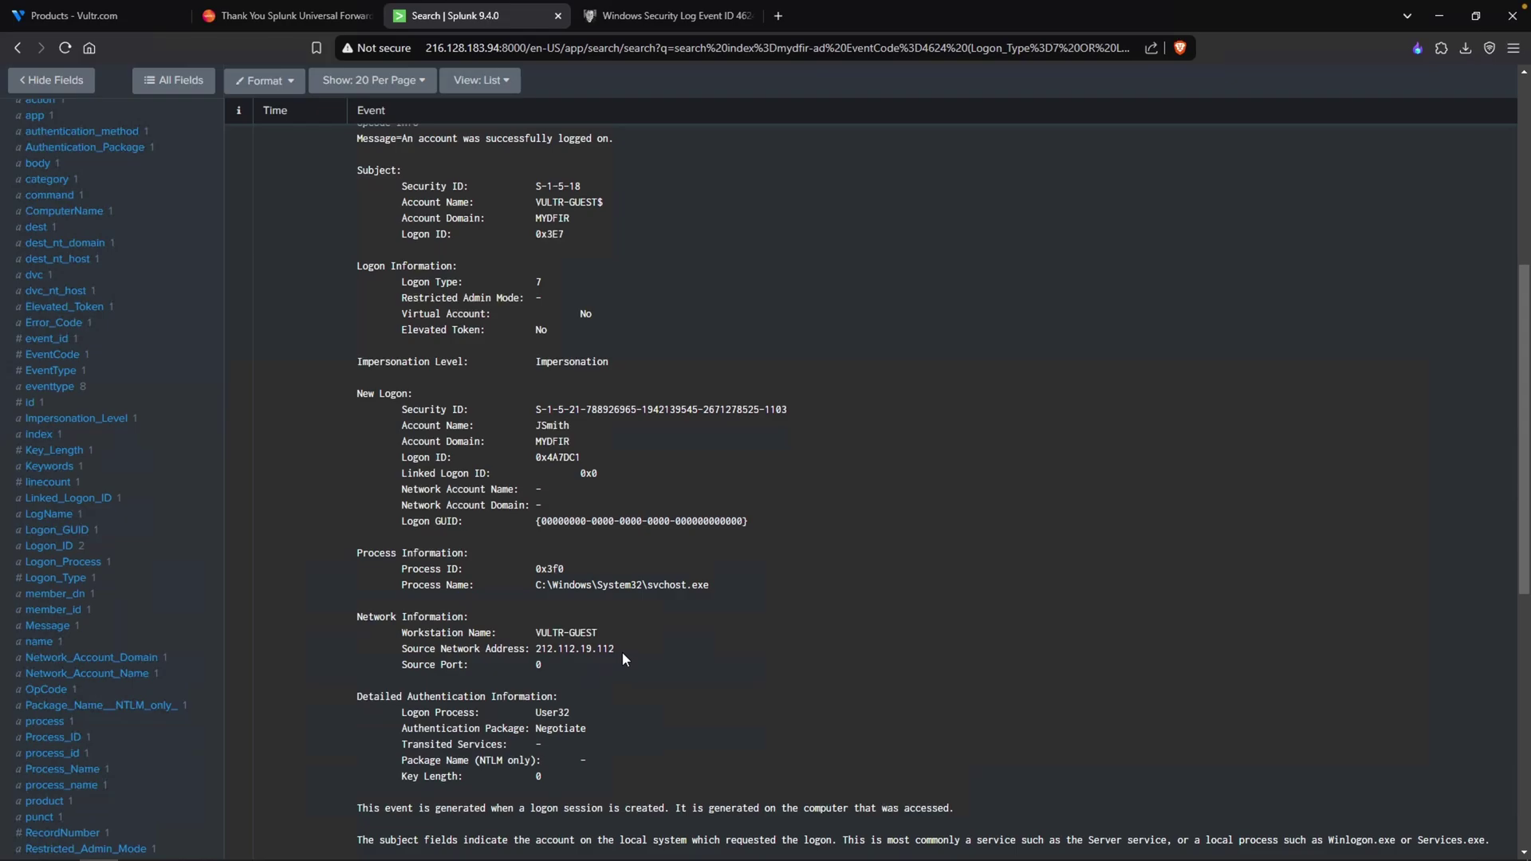
left_click_drag(541, 648, 661, 651)
left_click(660, 649)
double_click(540, 282)
scroll(690, 417, "up", 5)
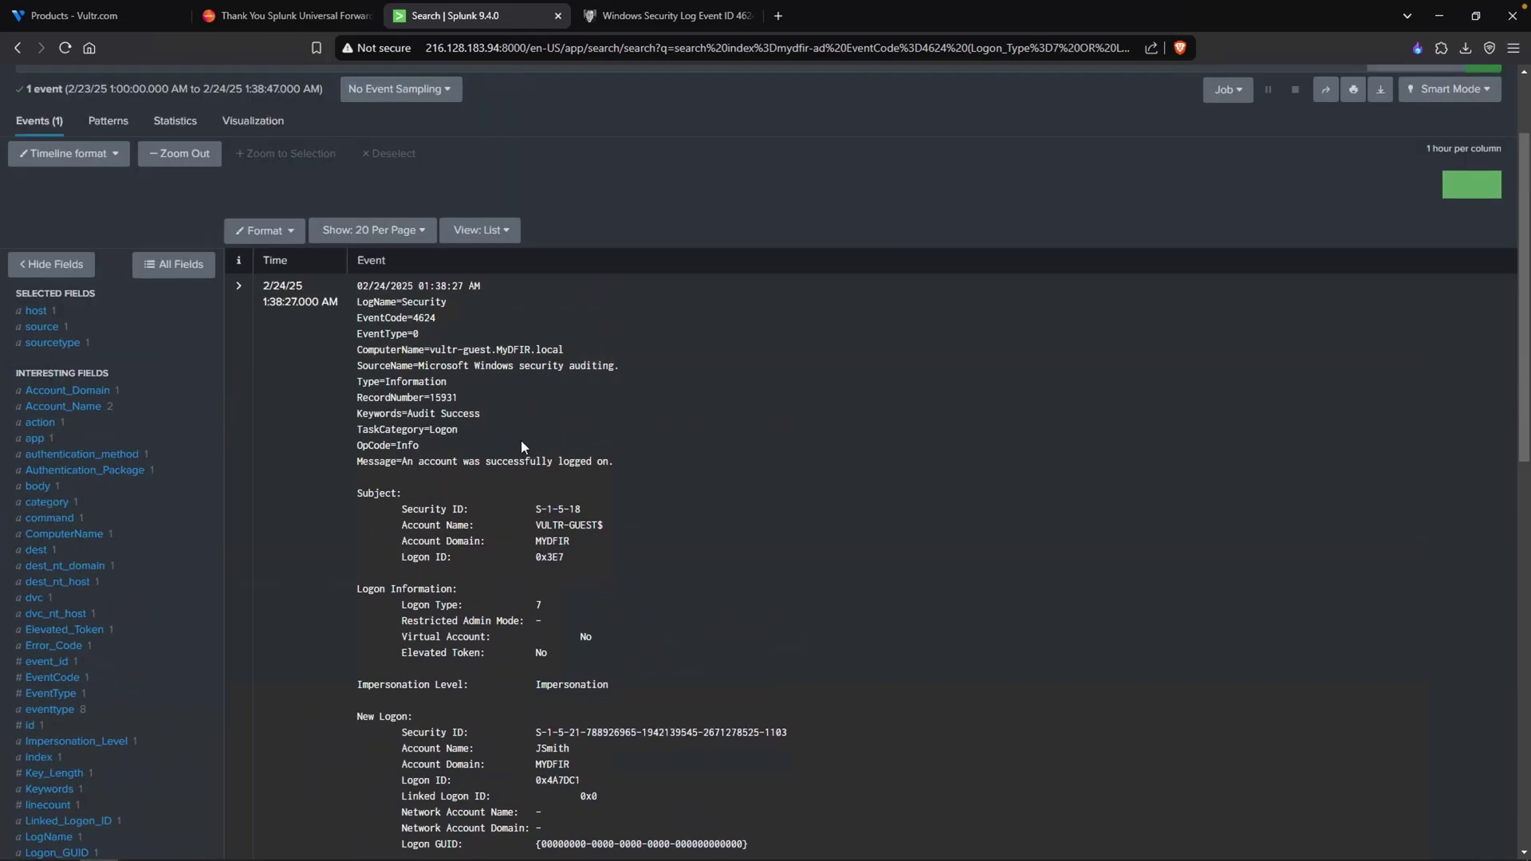
scroll(522, 443, "up", 3)
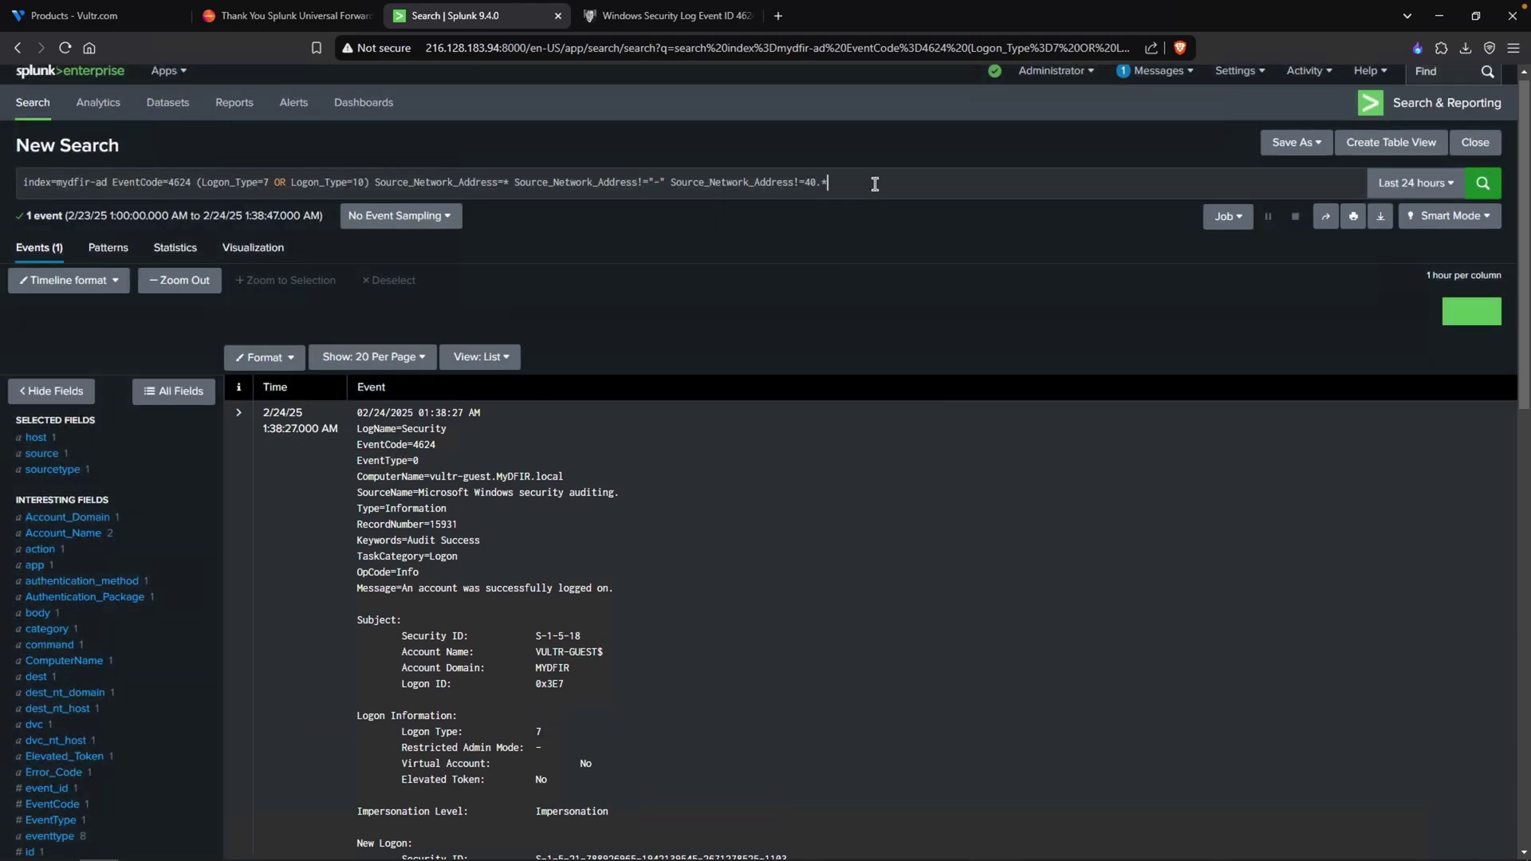
- Start a '|stats count by _time,ComputerName,Source_Network_Address,' clause and check the user field's values
left_click(875, 183)
key("shift+Return")
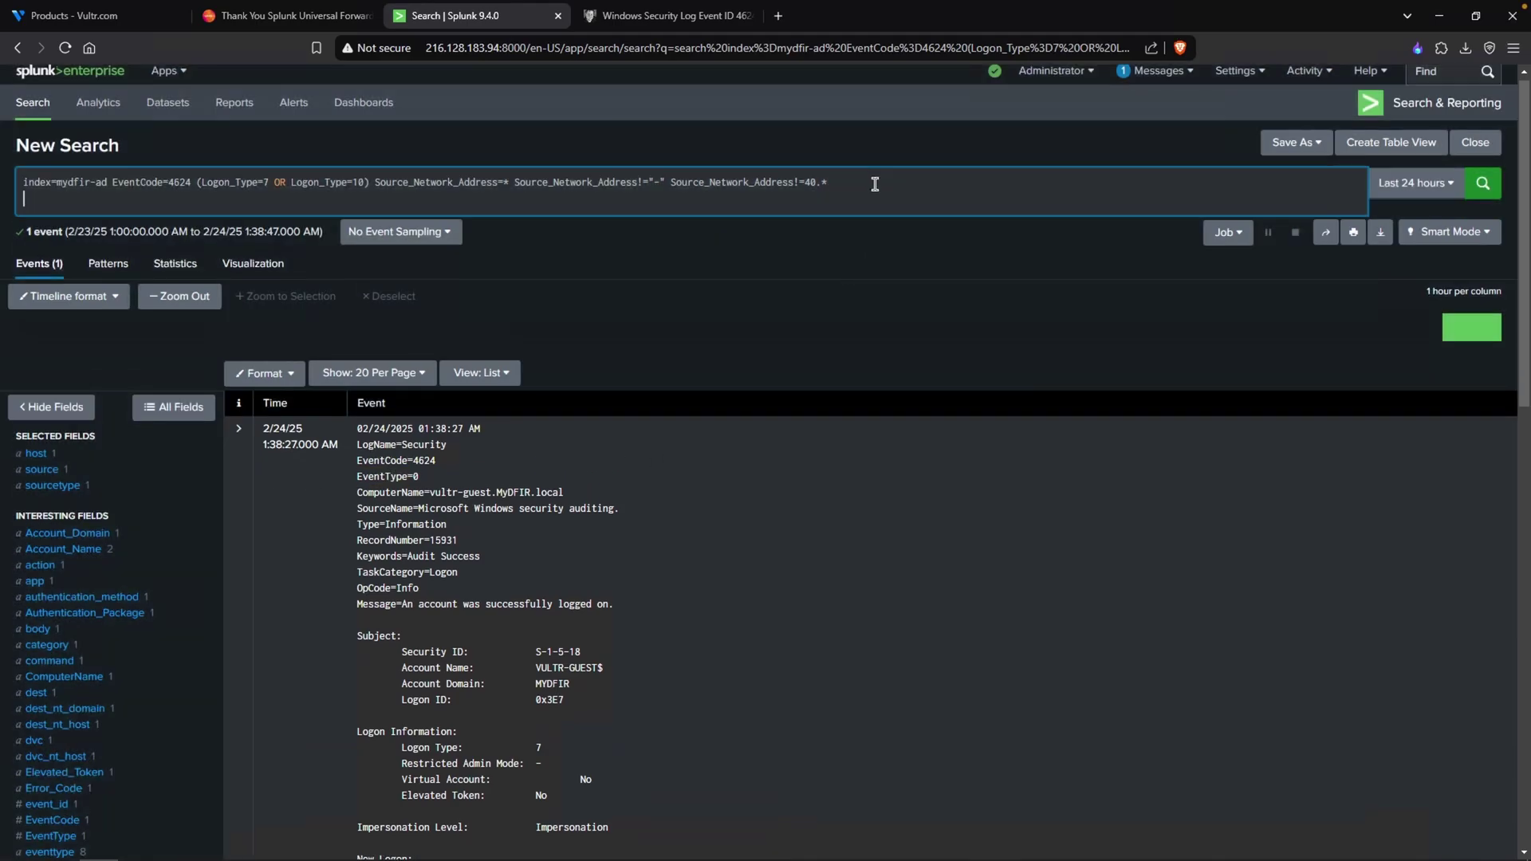
type("|")
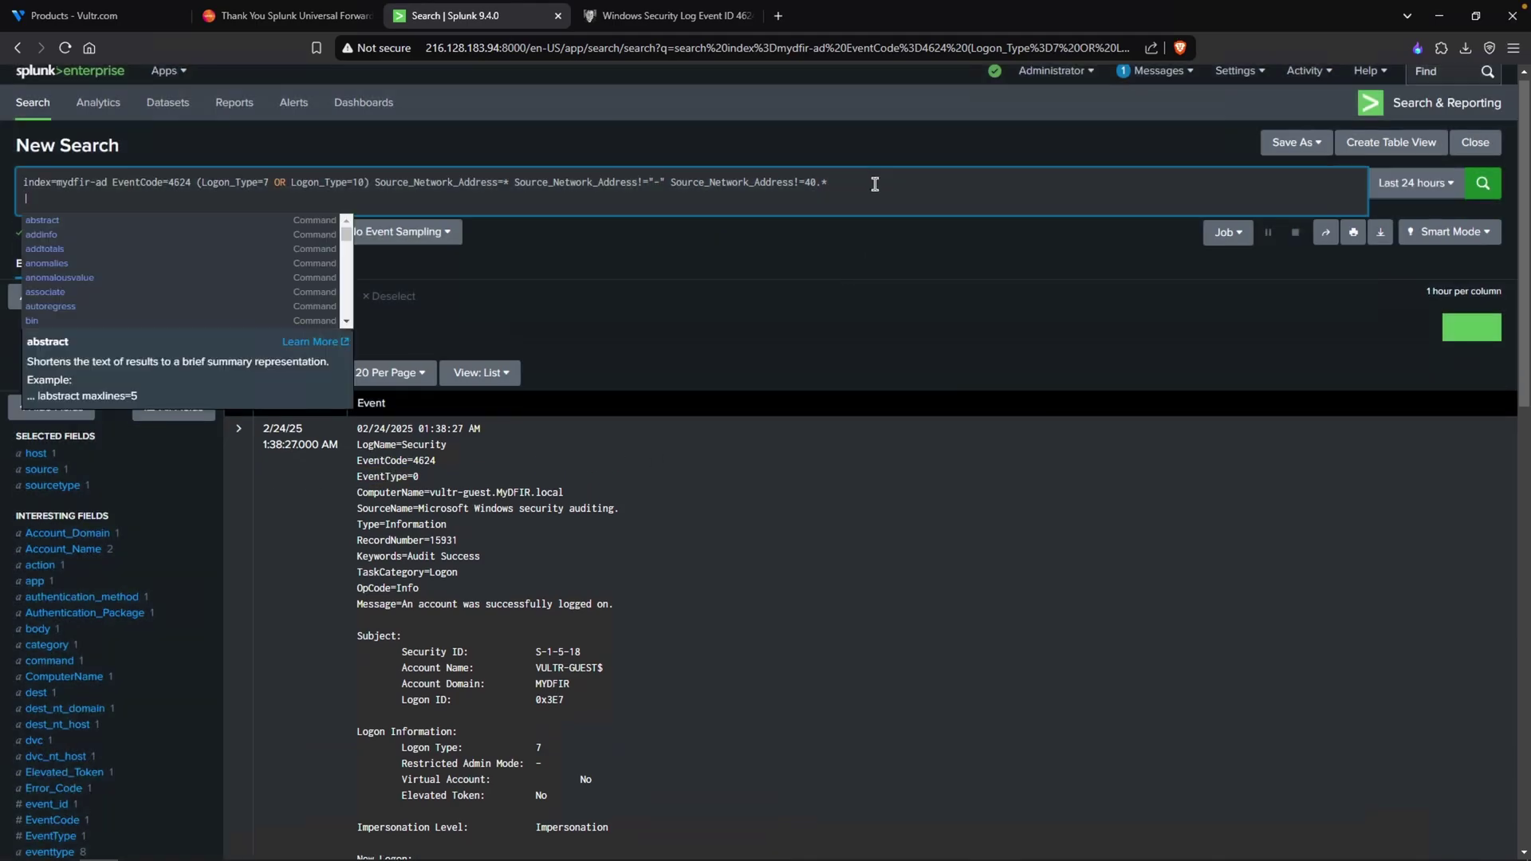
type("stats count by ")
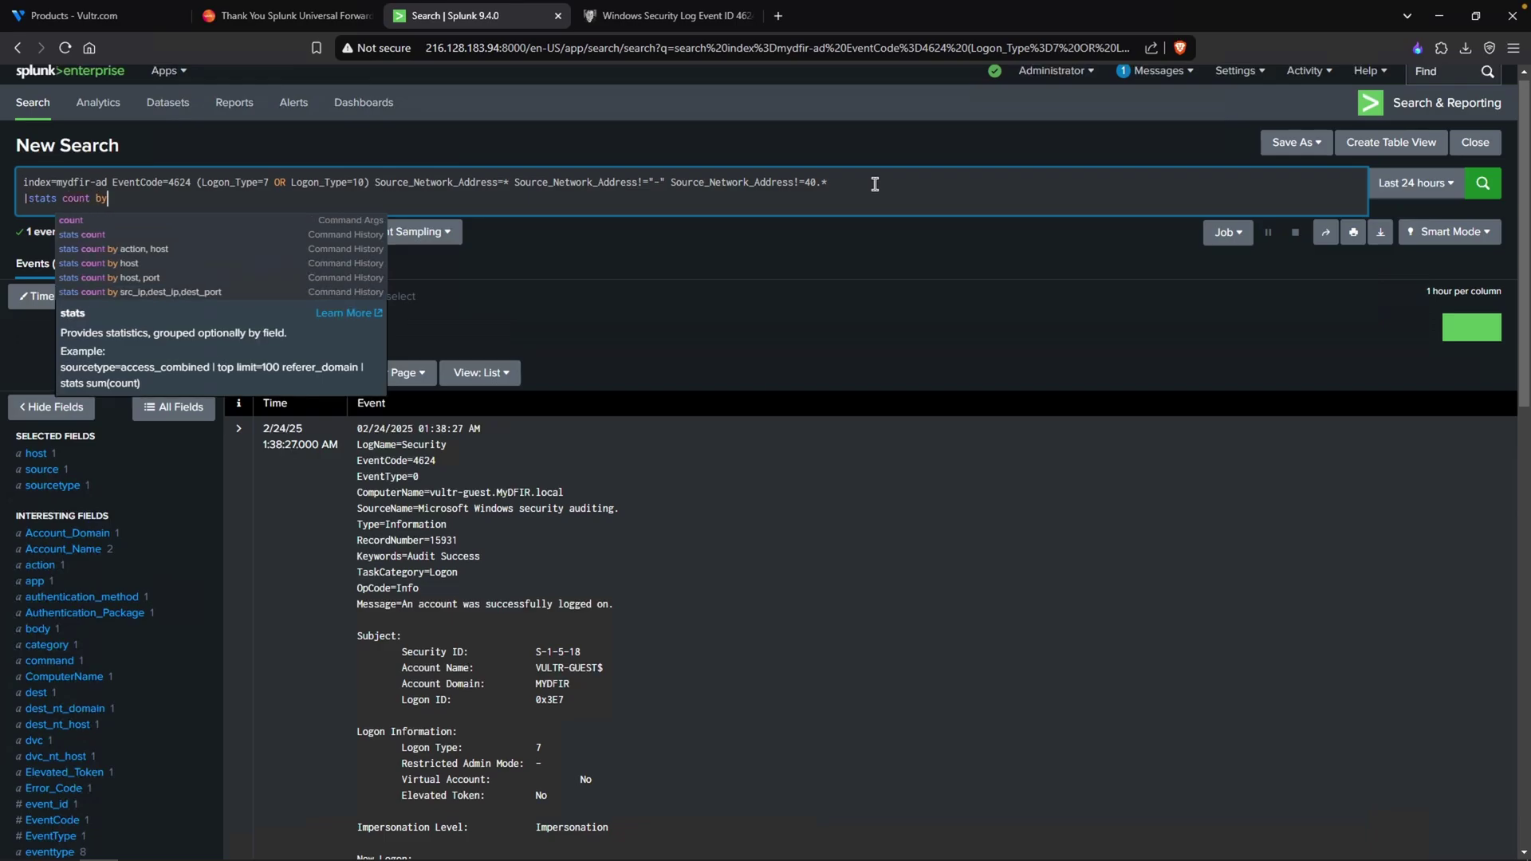
type("_time,")
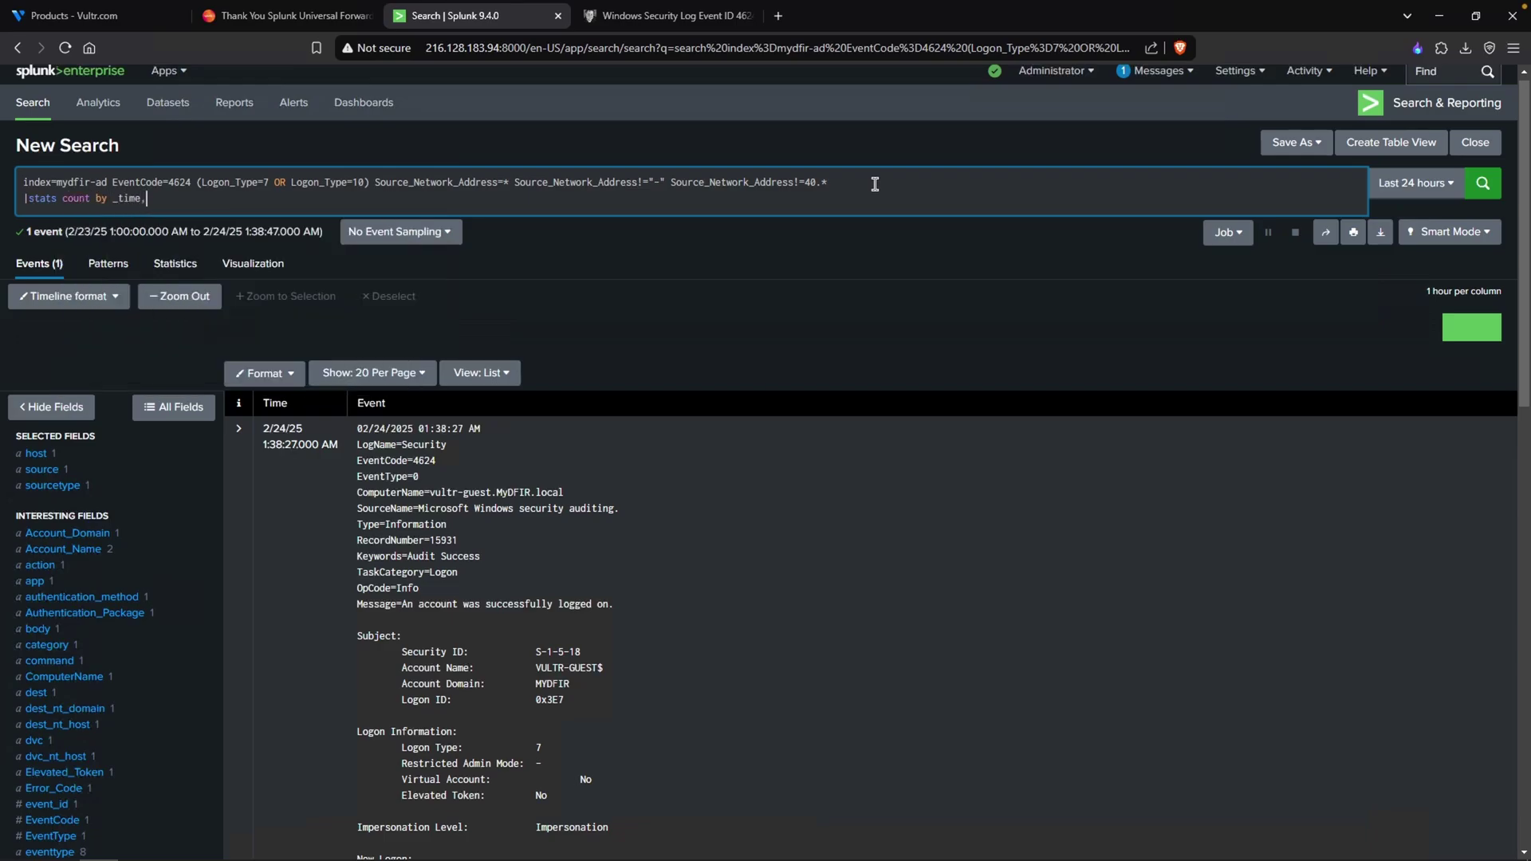
type("ComputerName,Source_Network_Address,")
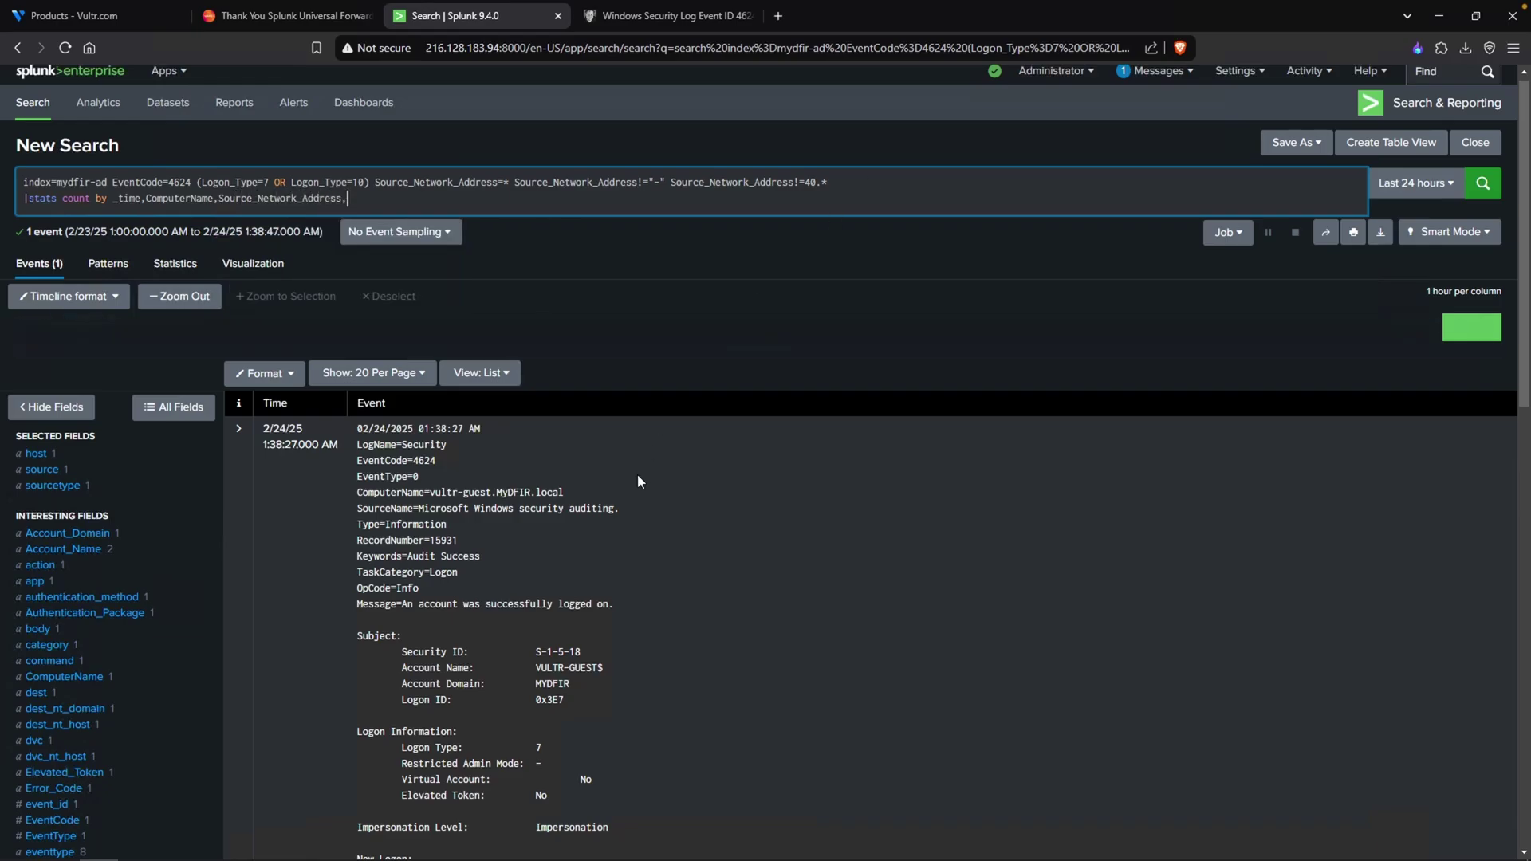
scroll(638, 473, "down", 6)
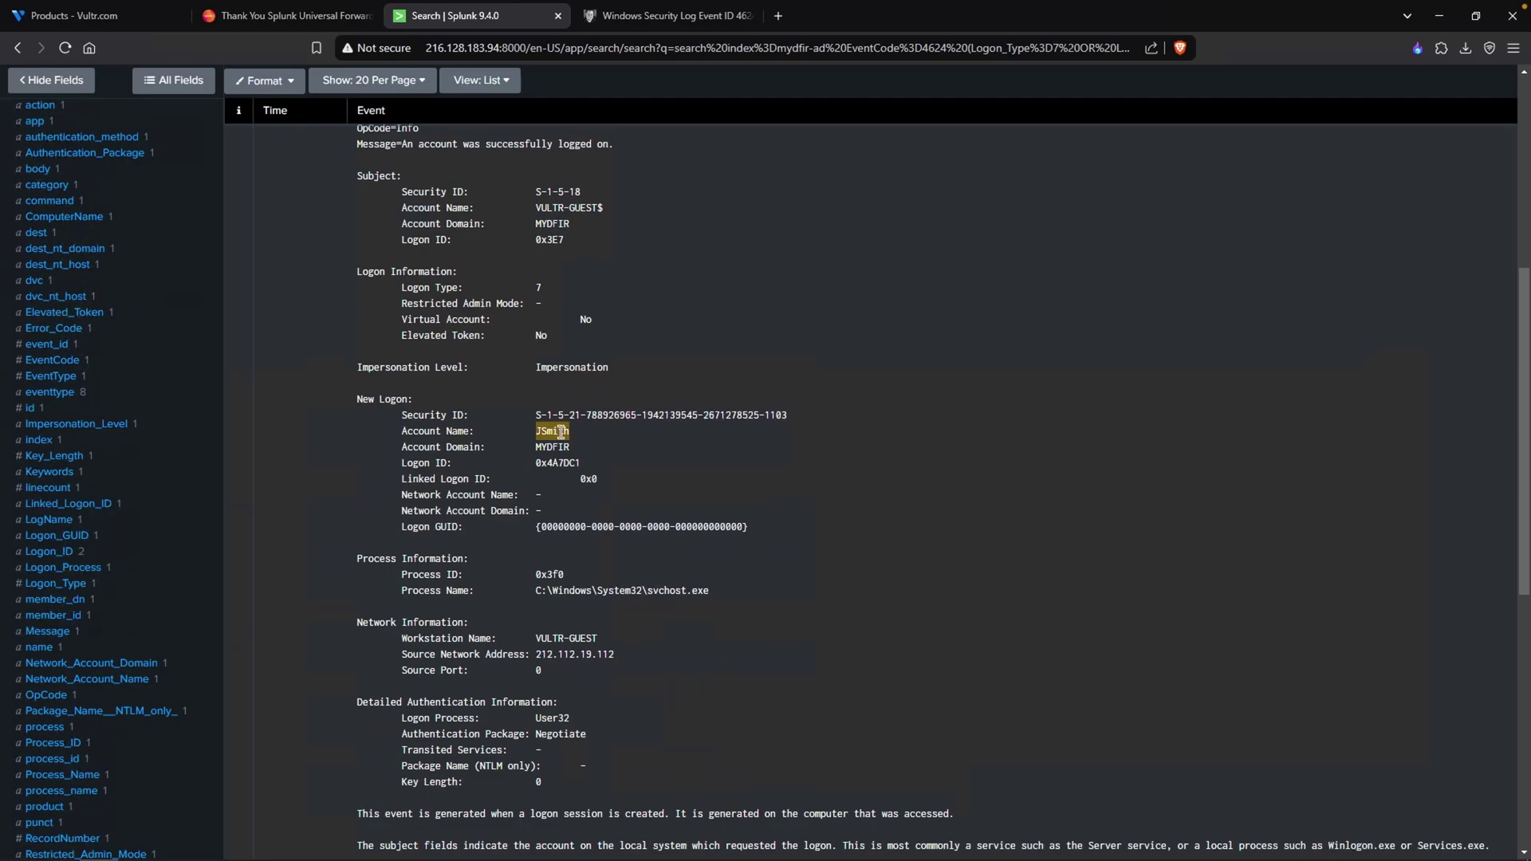
scroll(573, 429, "down", 8)
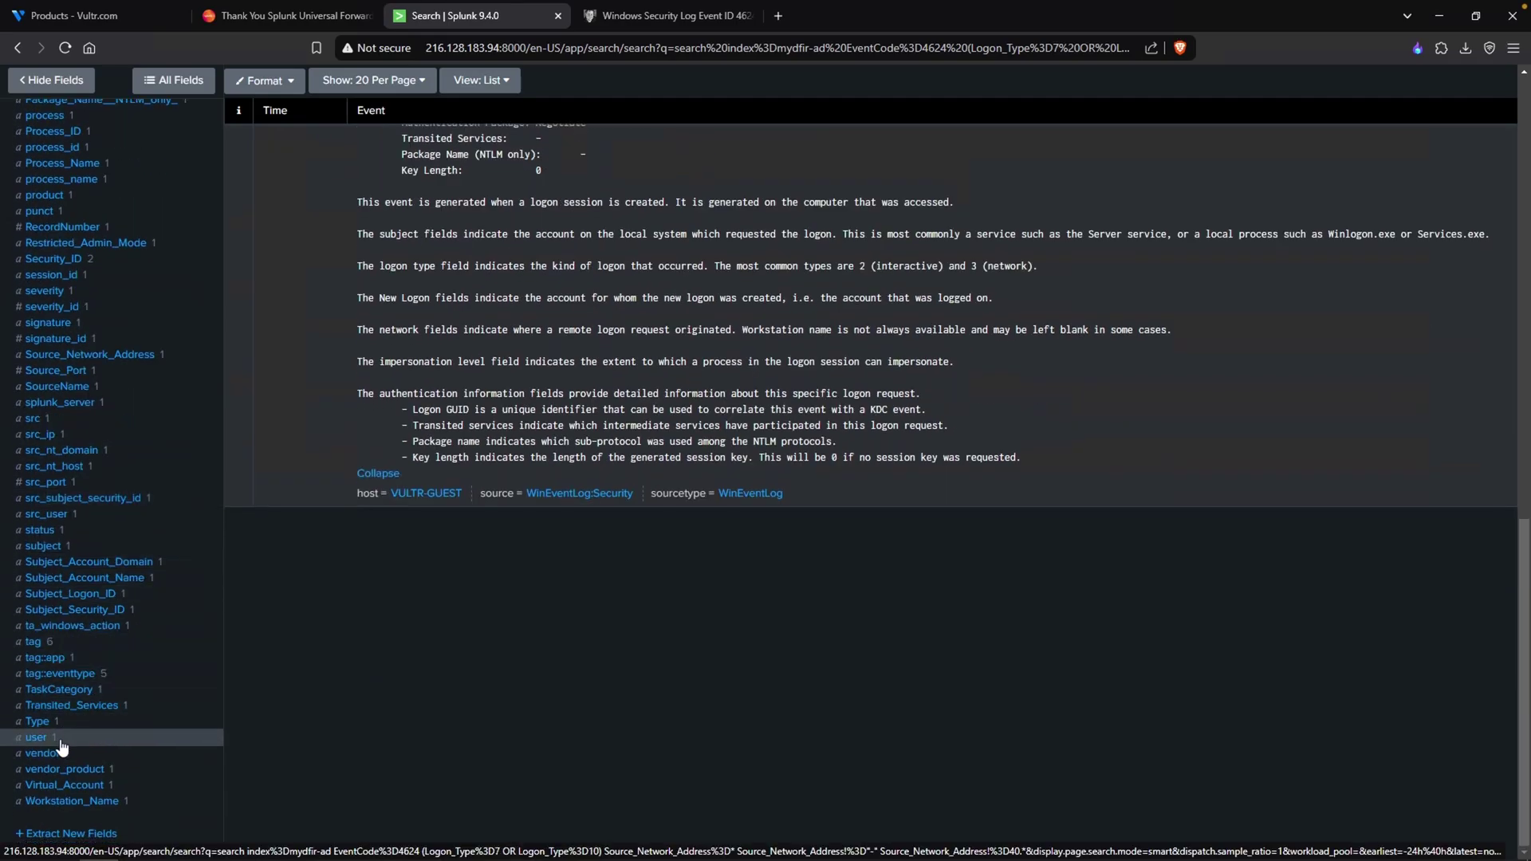
left_click(56, 737)
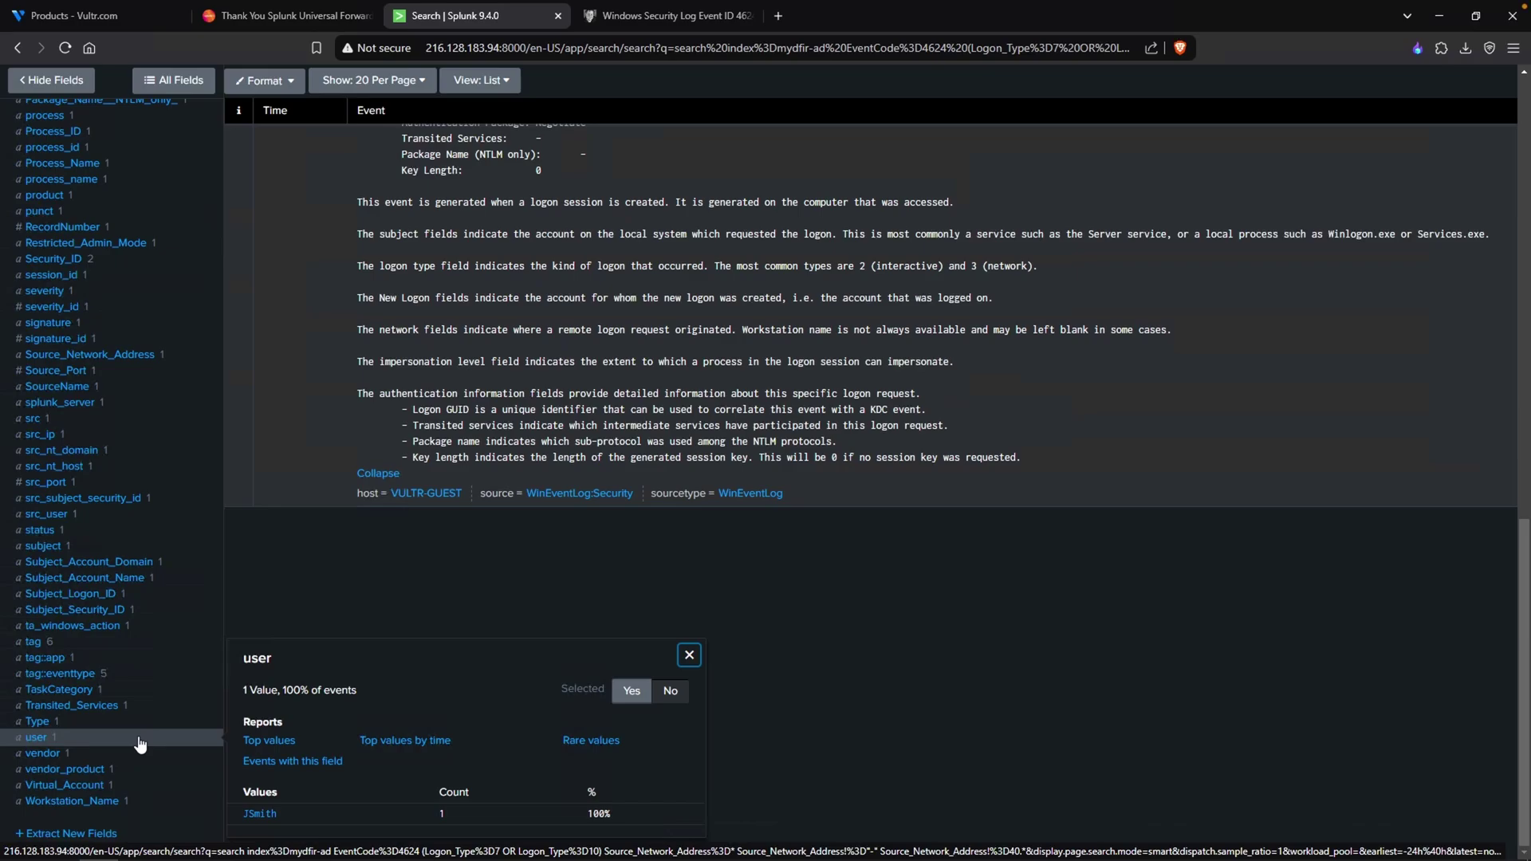
- Finish the stats clause with user and Logon_Type and run it, tabling the 212.112.19.112 type 7 logon
scroll(140, 743, "up", 15)
left_click(396, 206)
type("user")
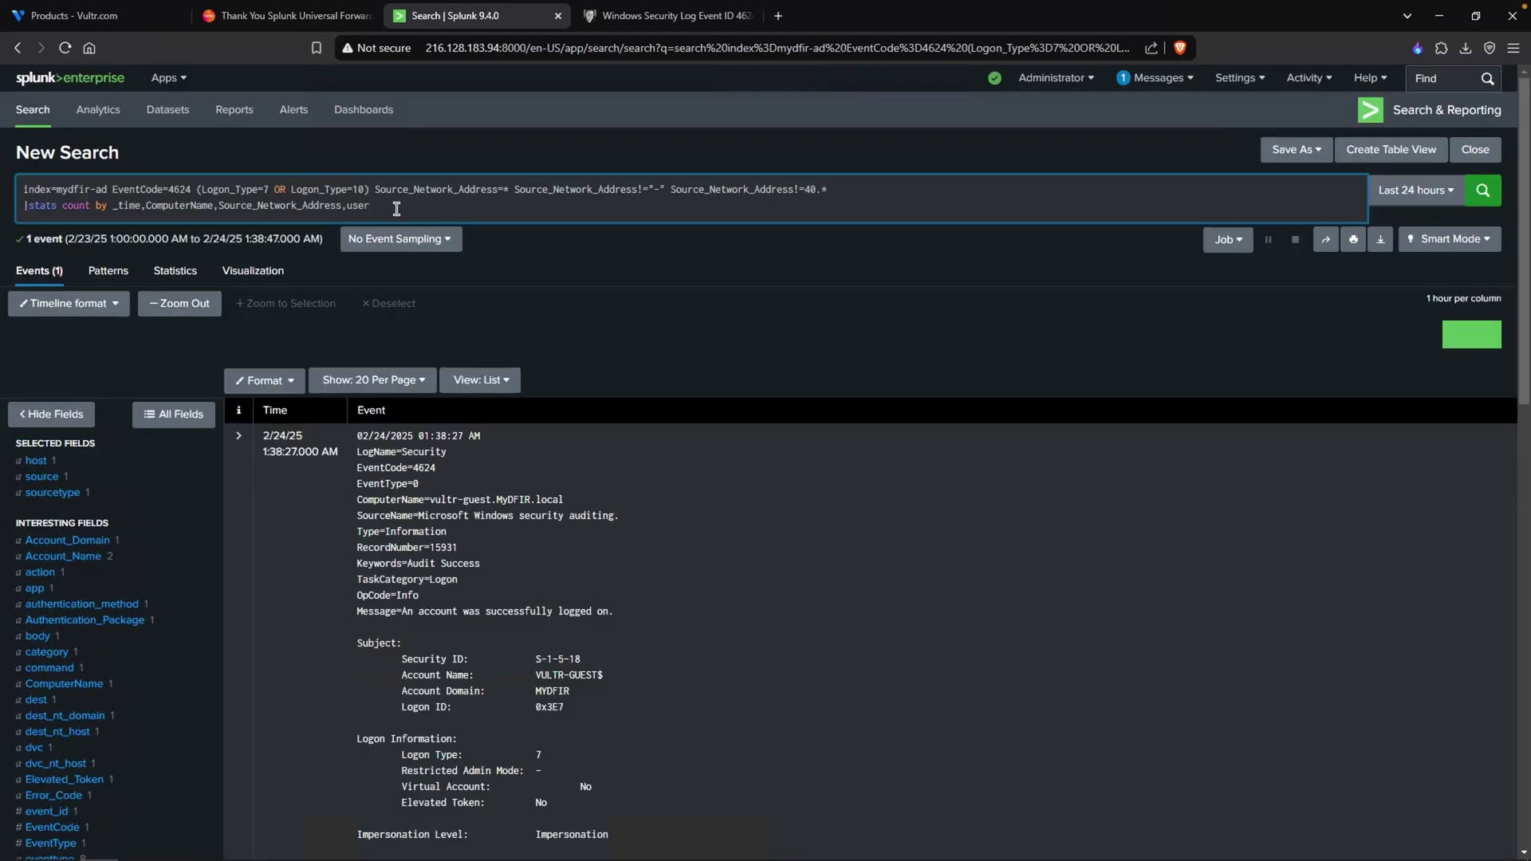
key("Return")
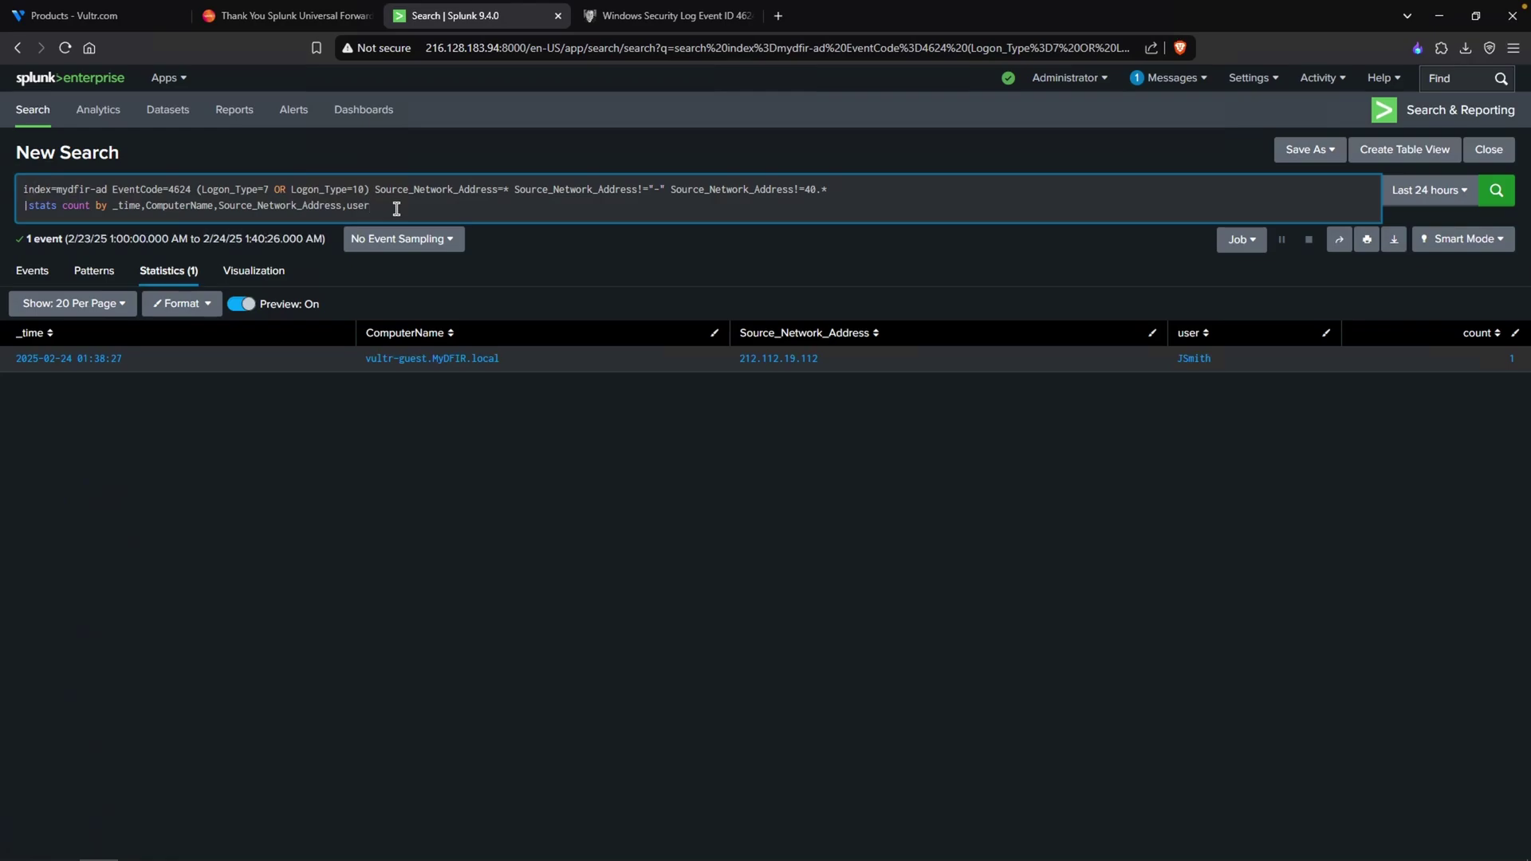
type(", ")
type("Logon_Type")
key("Return")
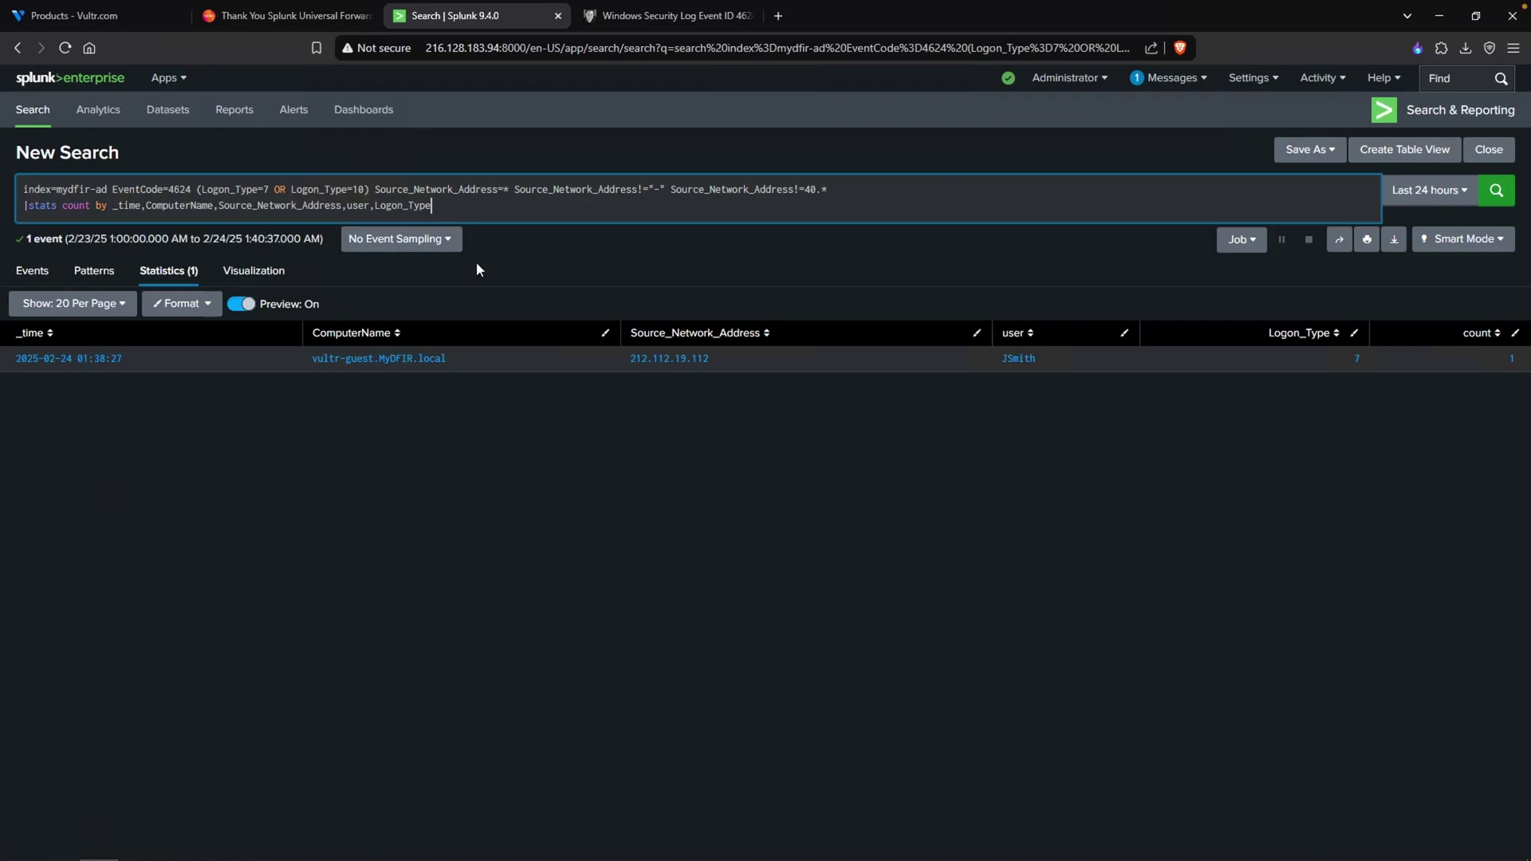
- Save as alert 'MyDFIR-Unauthorized-Successful-Login-RDP', running on a cron schedule over the Last 60 minutes
left_click(1305, 152)
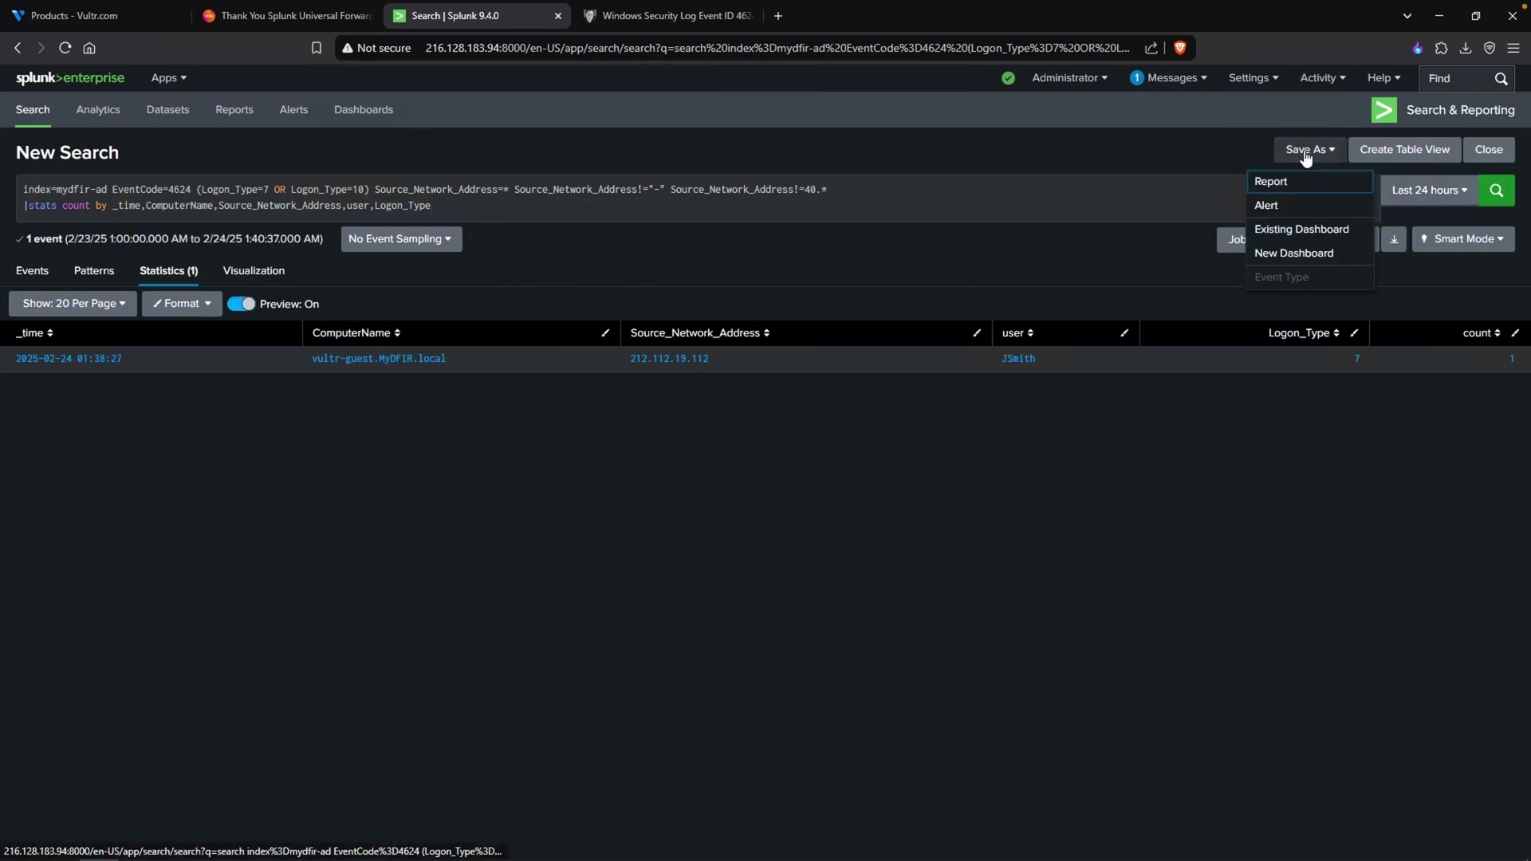
left_click(1280, 204)
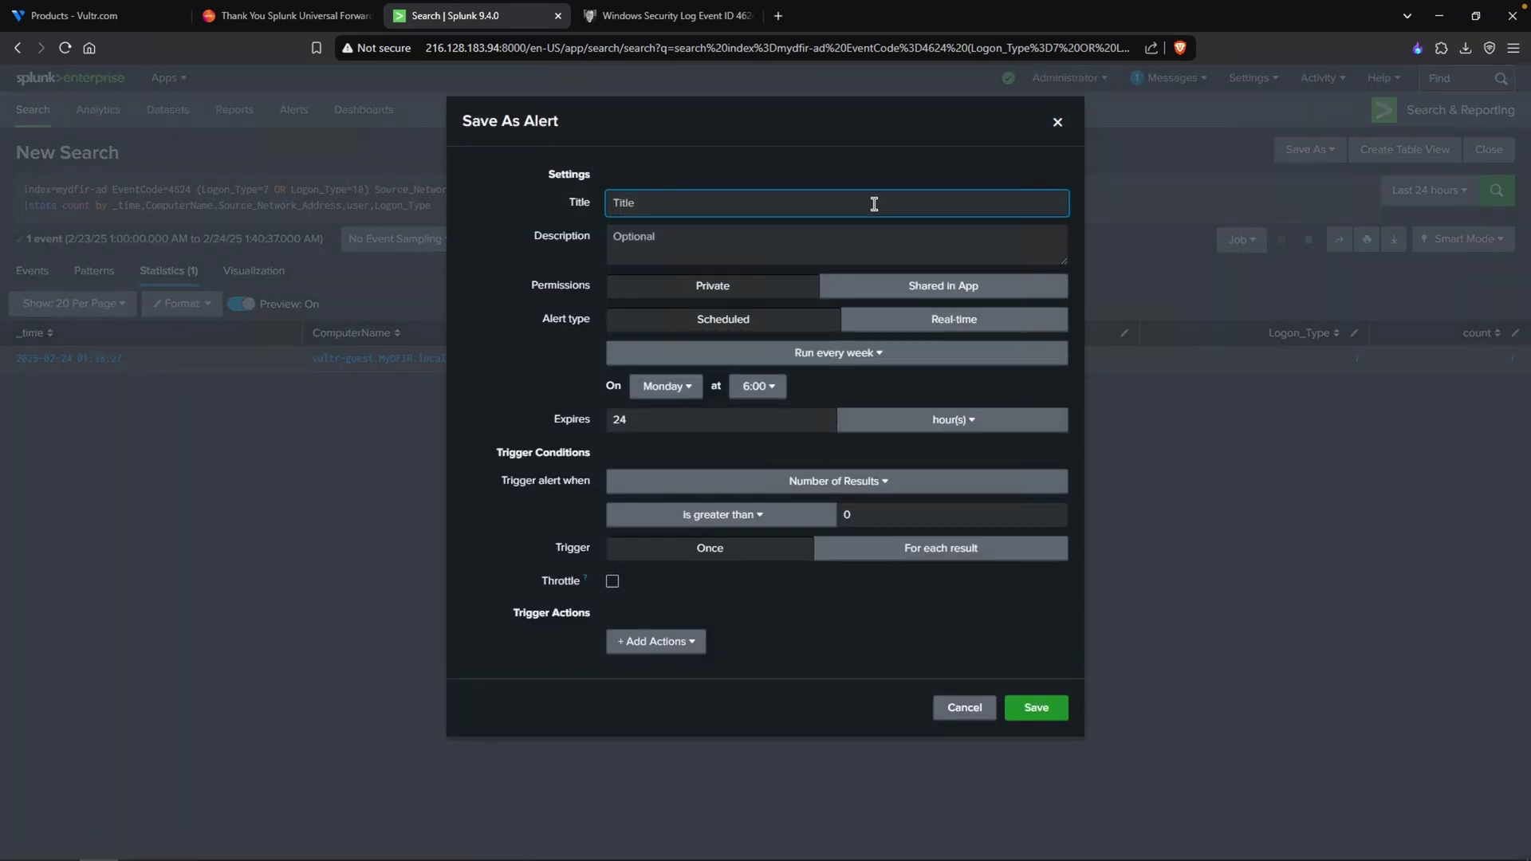
type("MyDFIR-Unauthorized-Successful-Login")
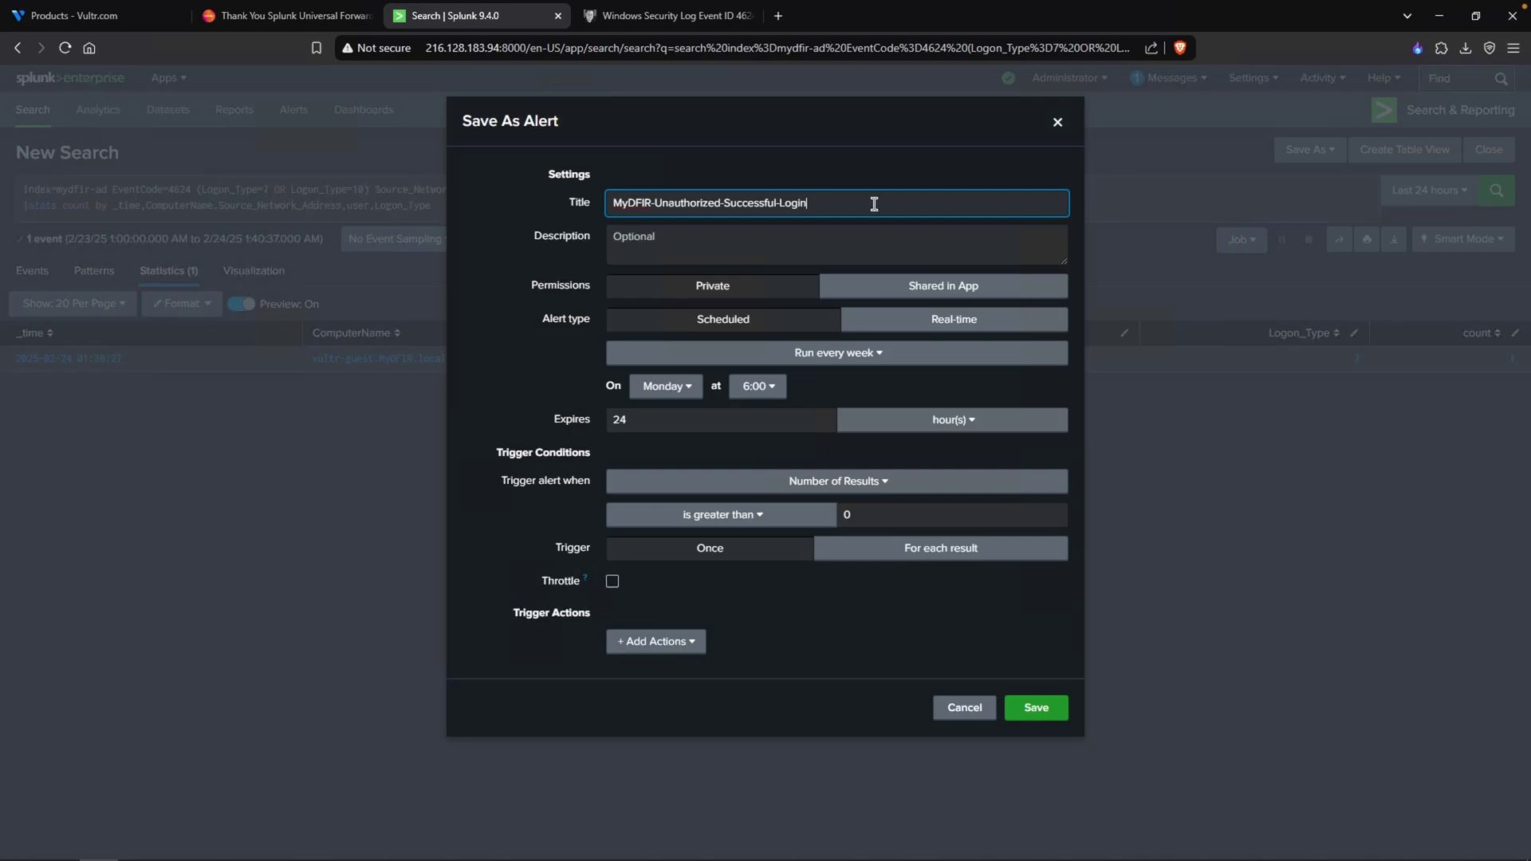
type("-RDP")
left_click(789, 359)
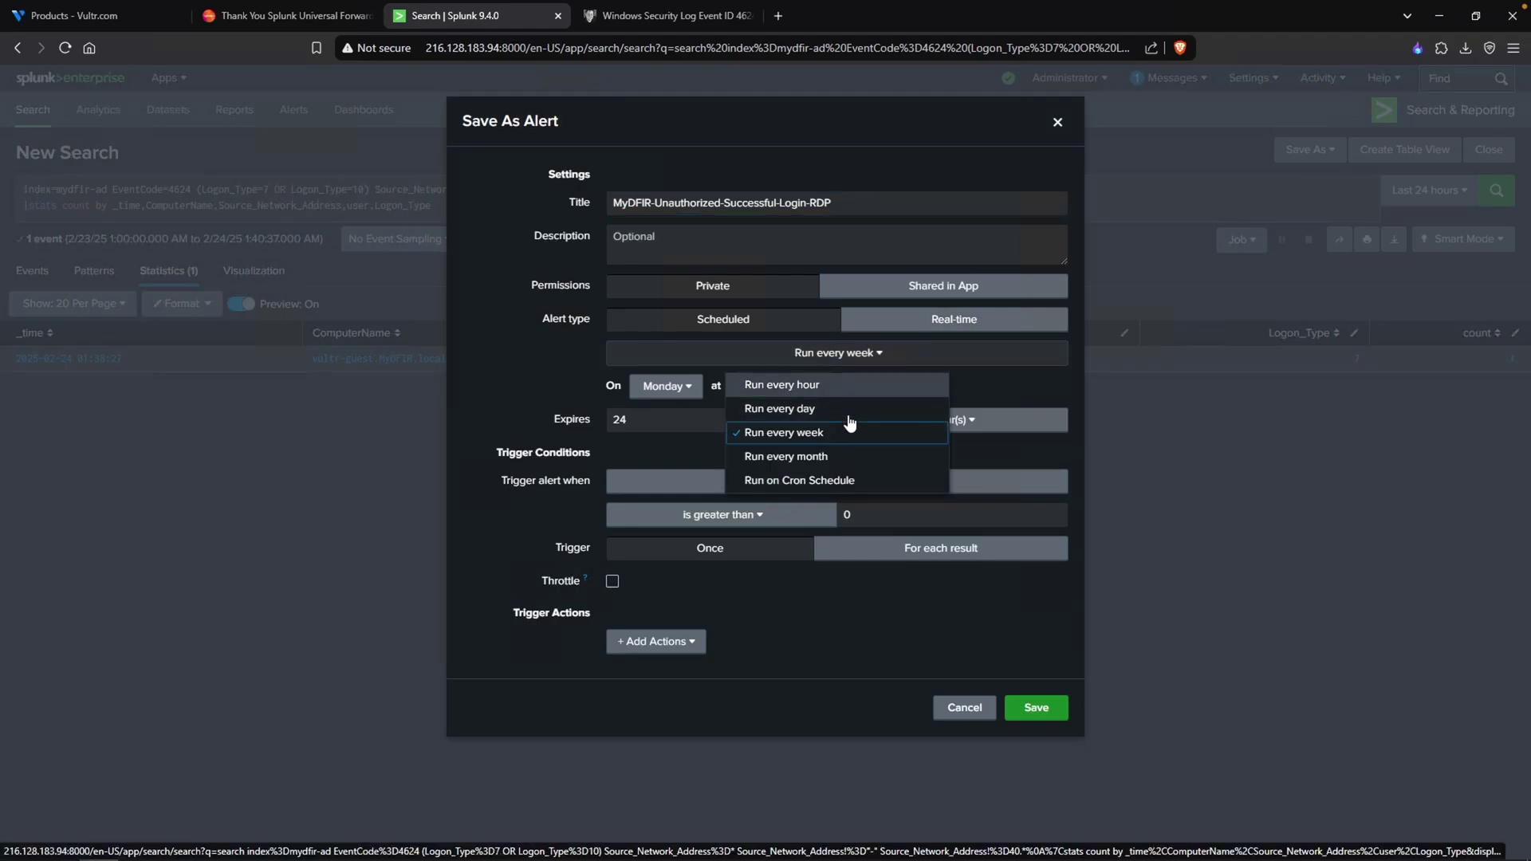
left_click(815, 484)
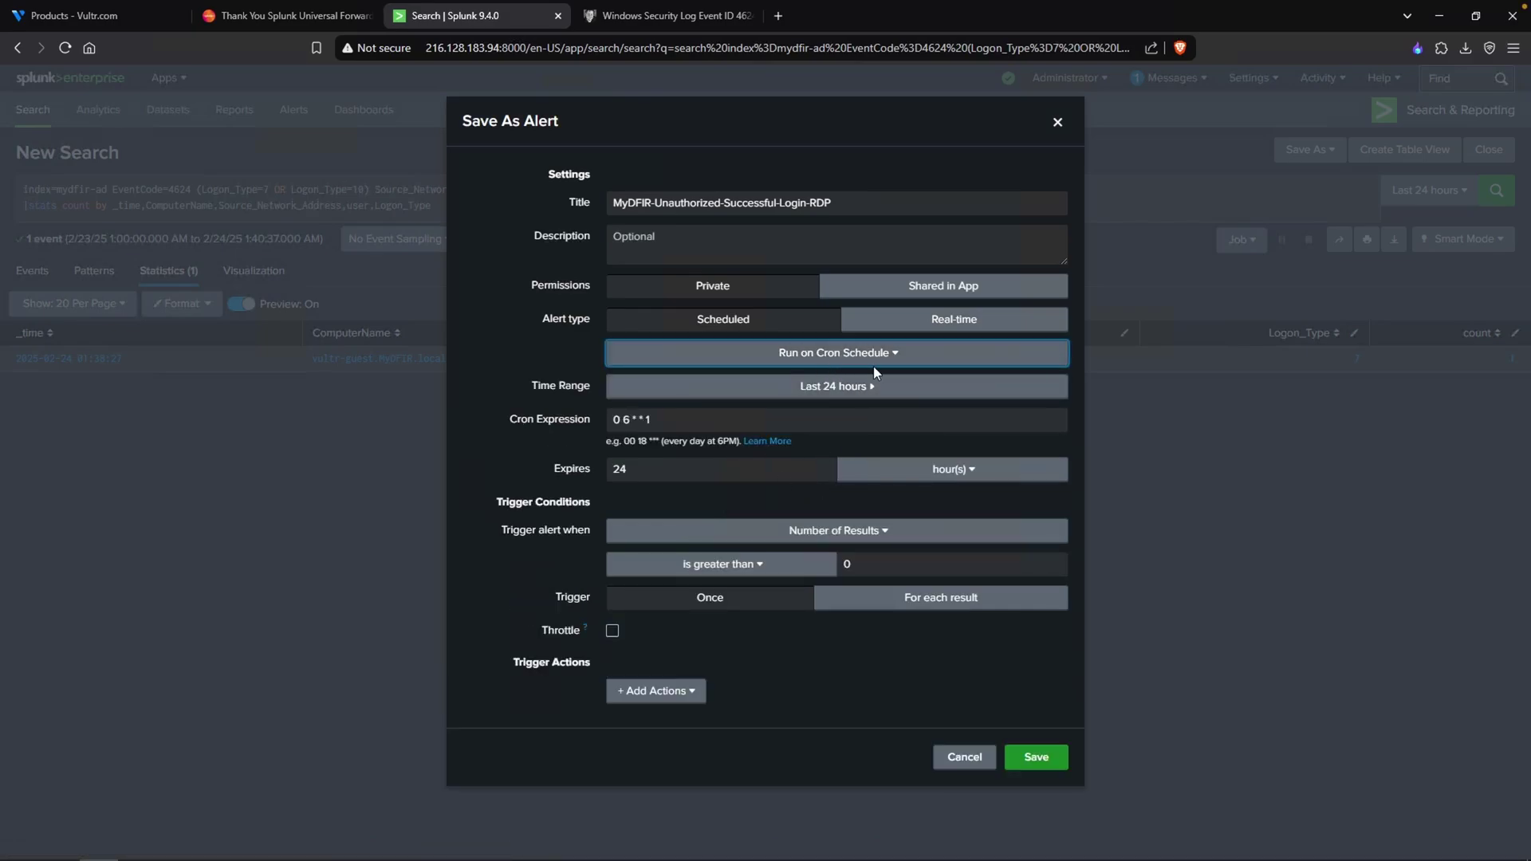
left_click(863, 389)
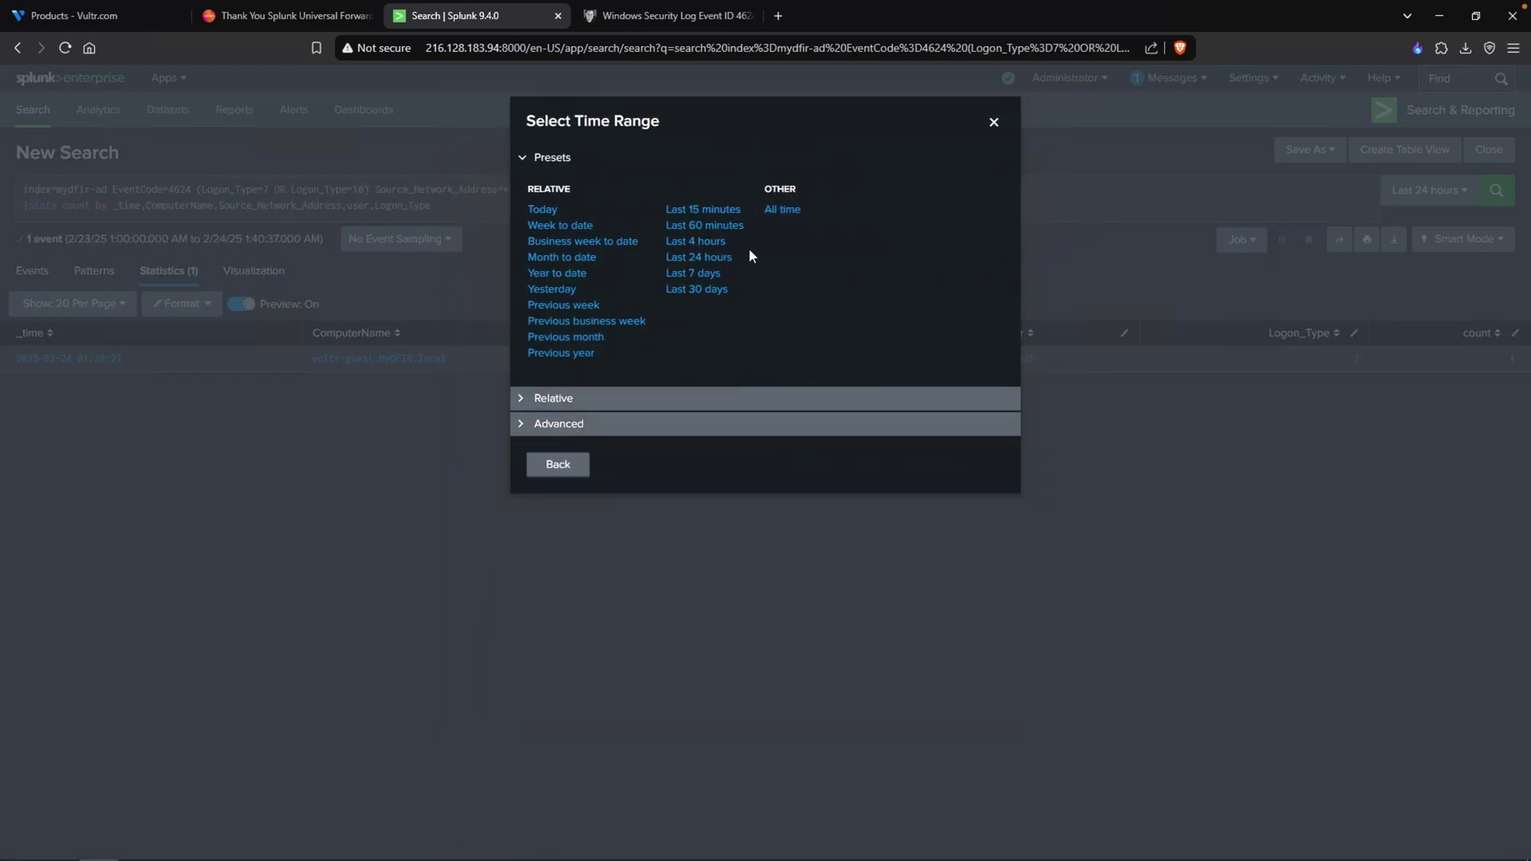
left_click(732, 227)
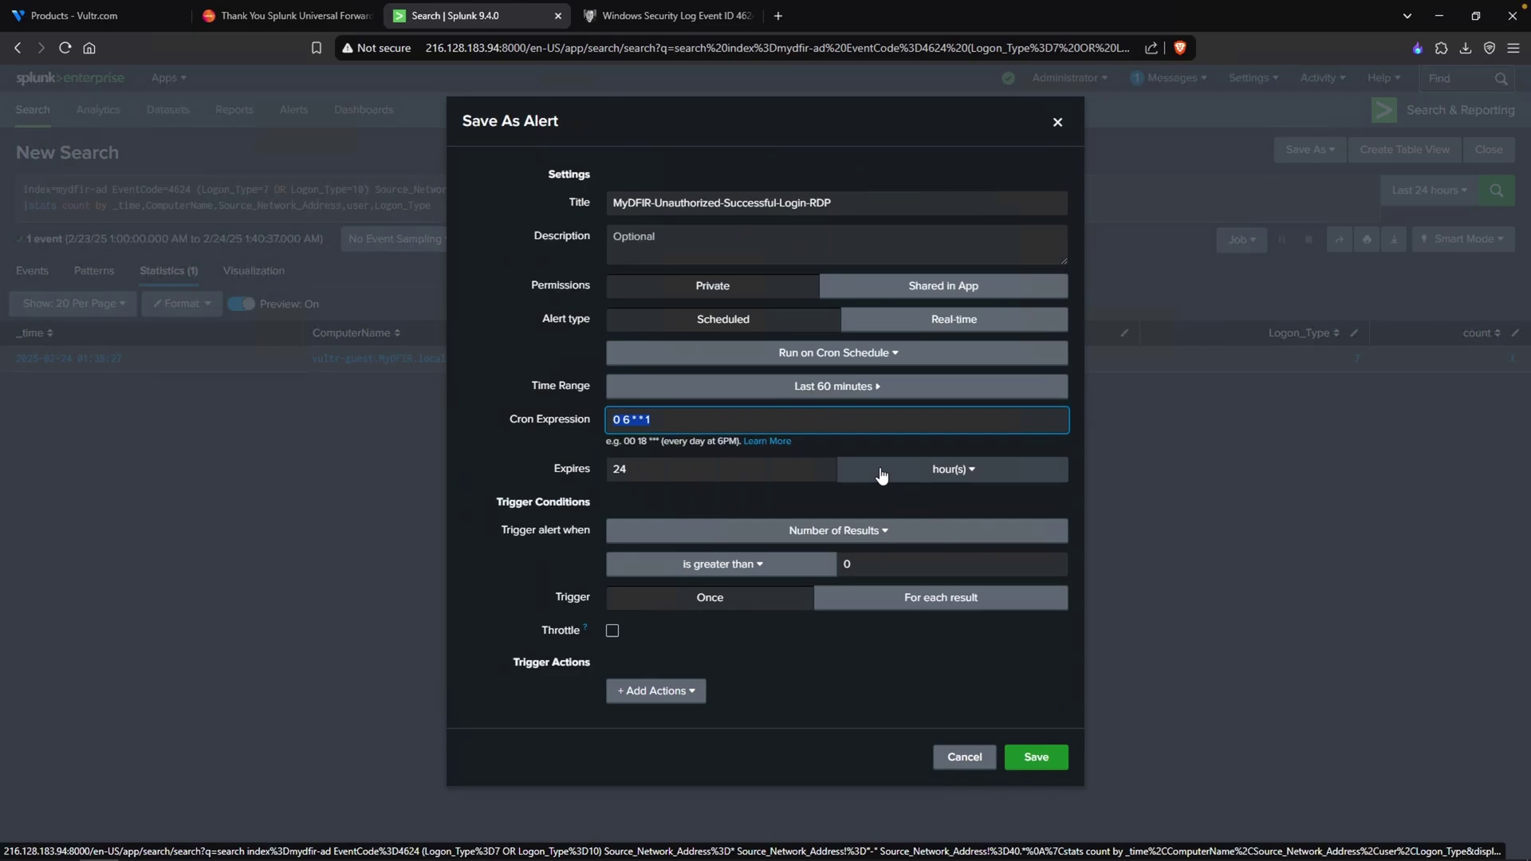
- Enter the cron expression * * * * * for the alert
type("* * * * *")
left_click_drag(697, 416, 524, 424)
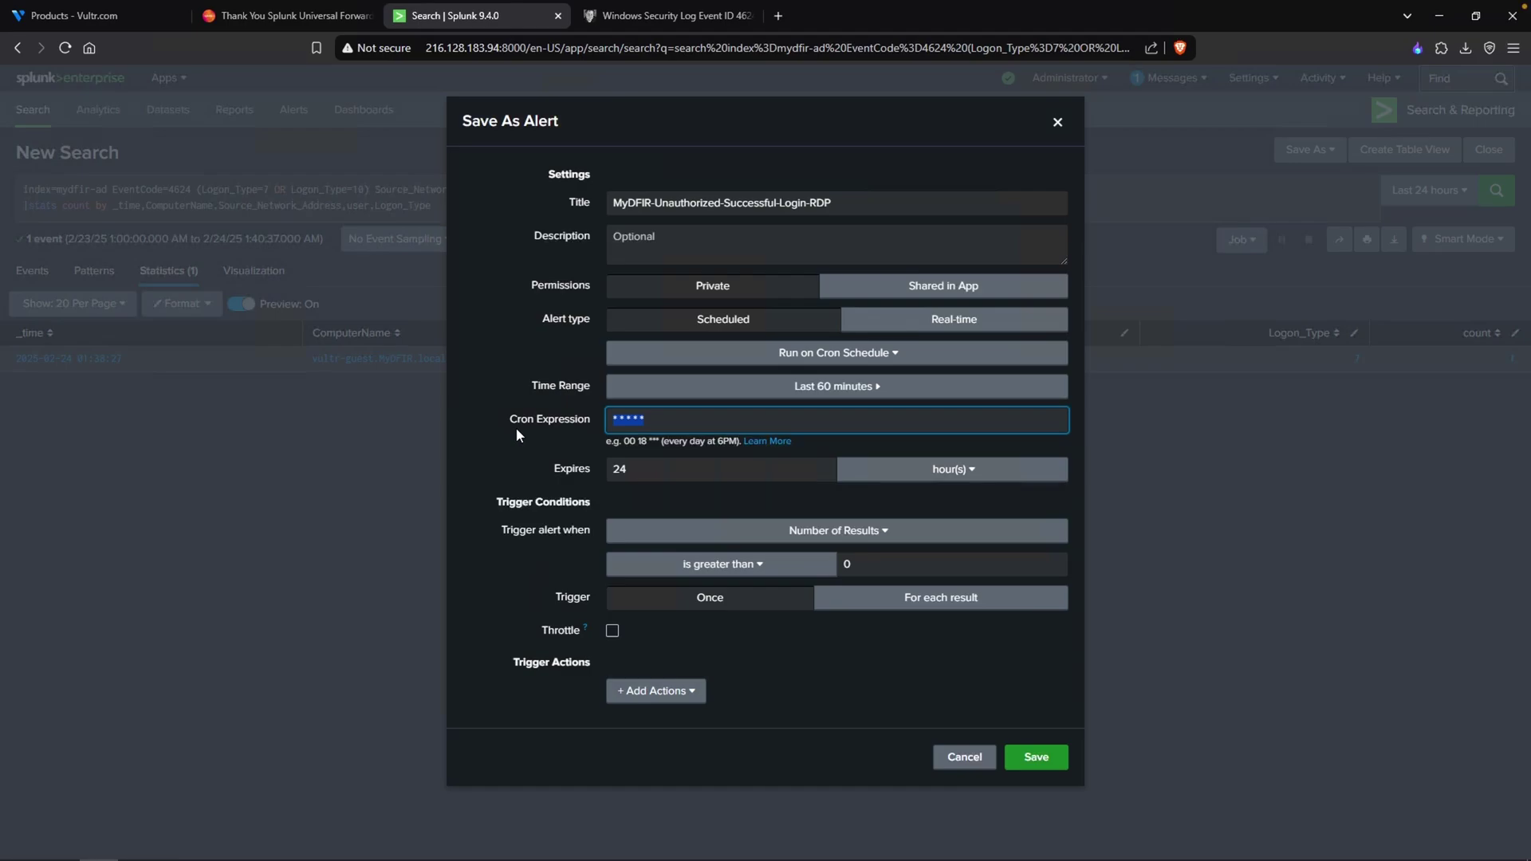
key("Tab")
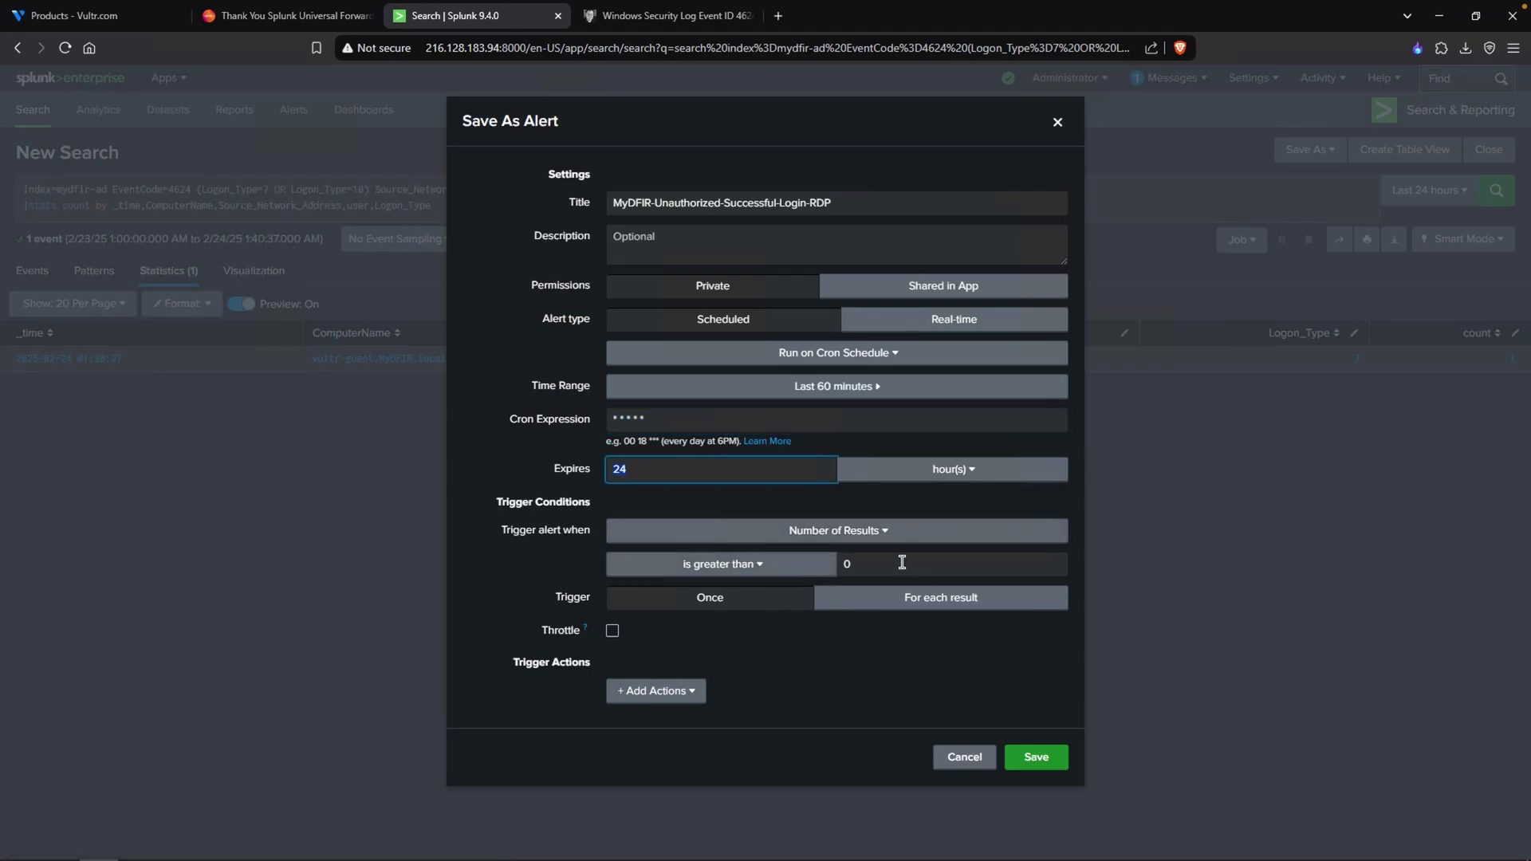
left_click_drag(560, 663, 523, 662)
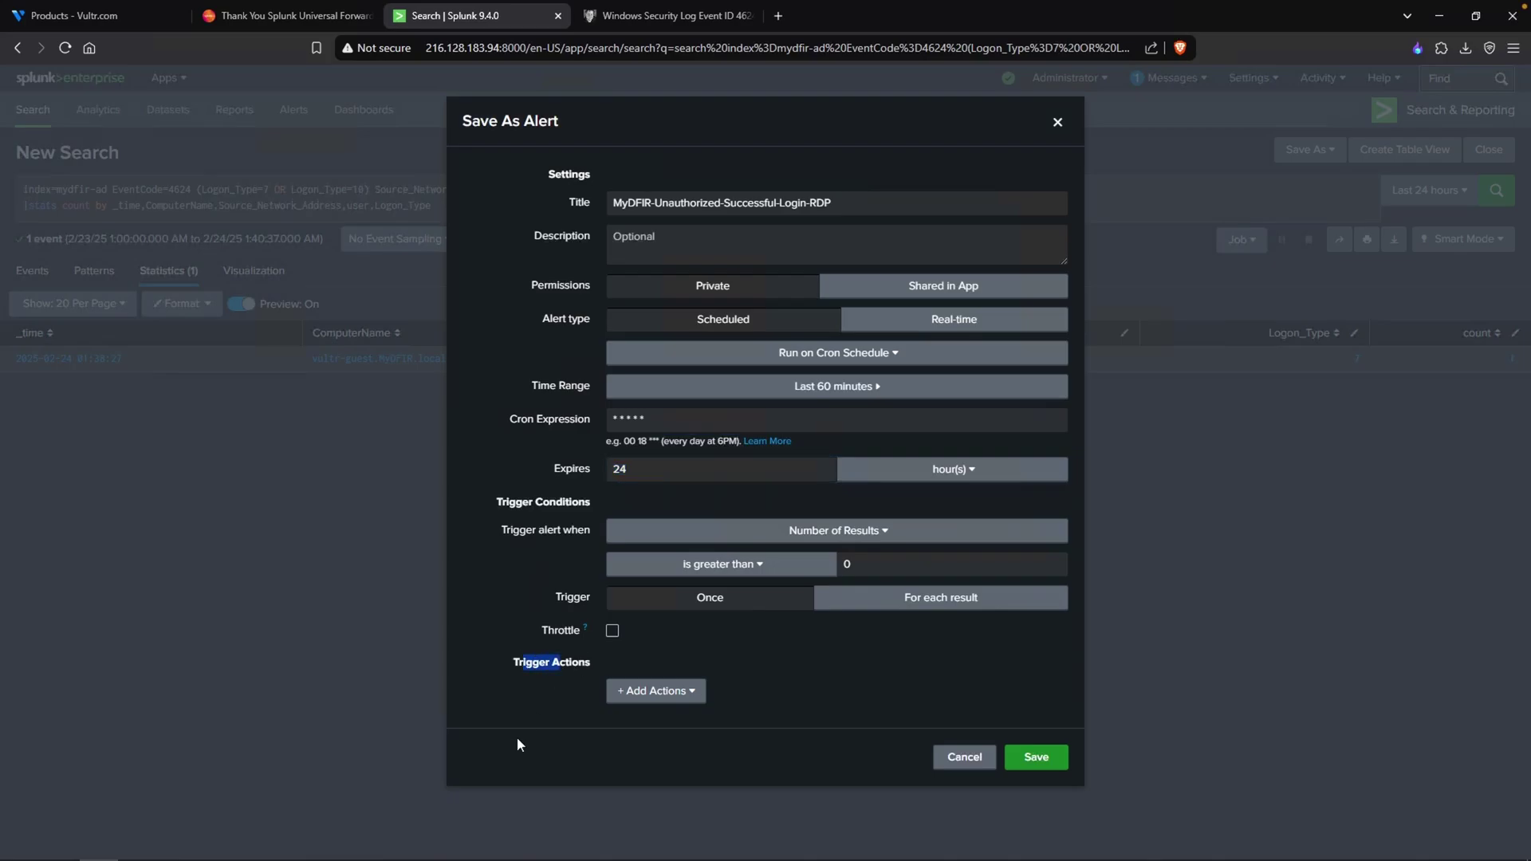
- Add a Medium-severity Add to Triggered Alerts action and save the alert
left_click(686, 697)
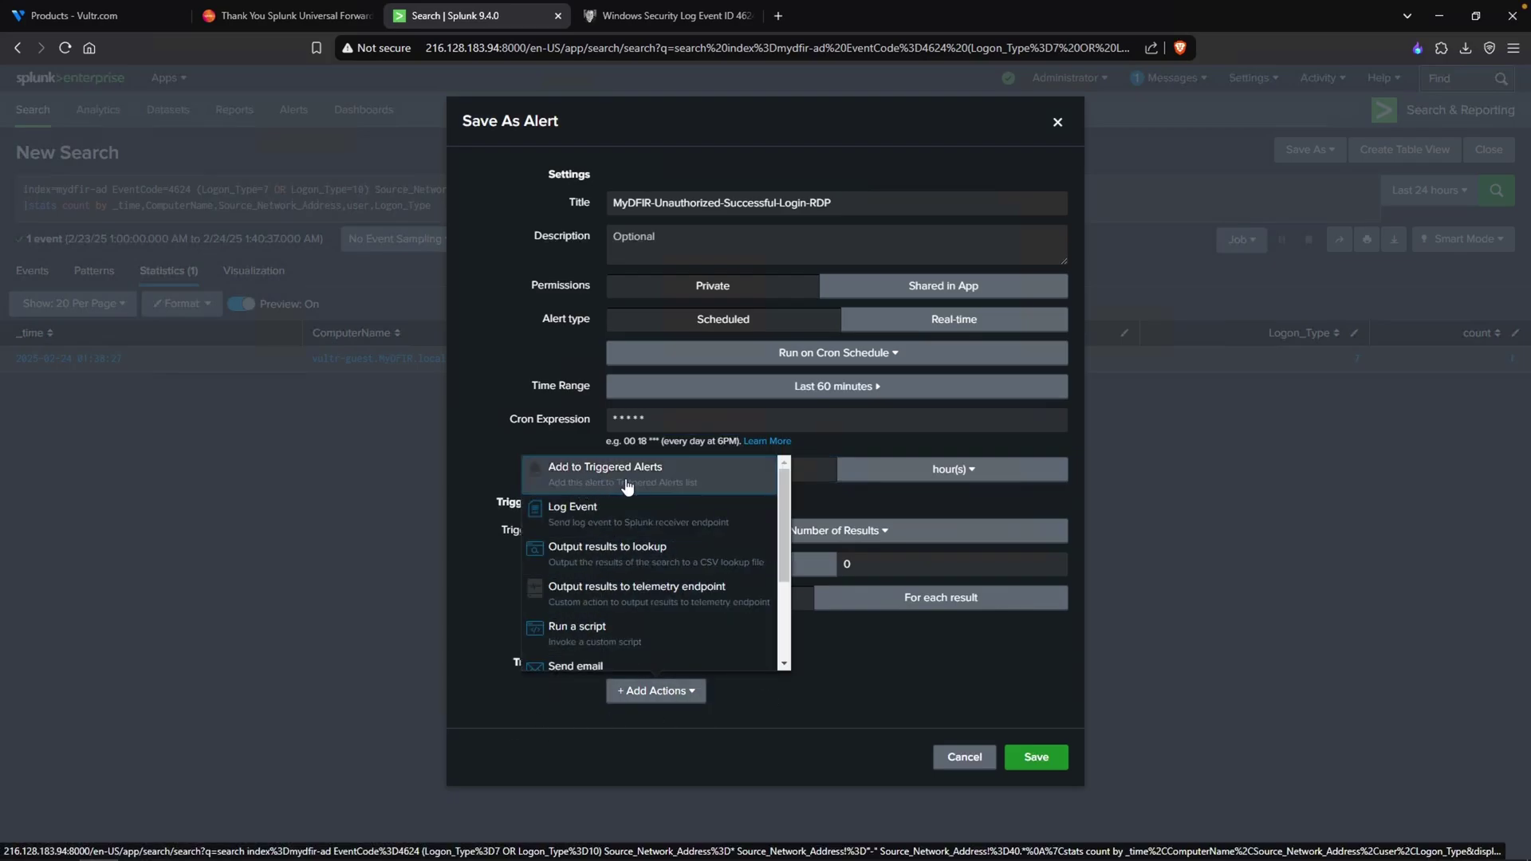
left_click(662, 478)
left_click(857, 701)
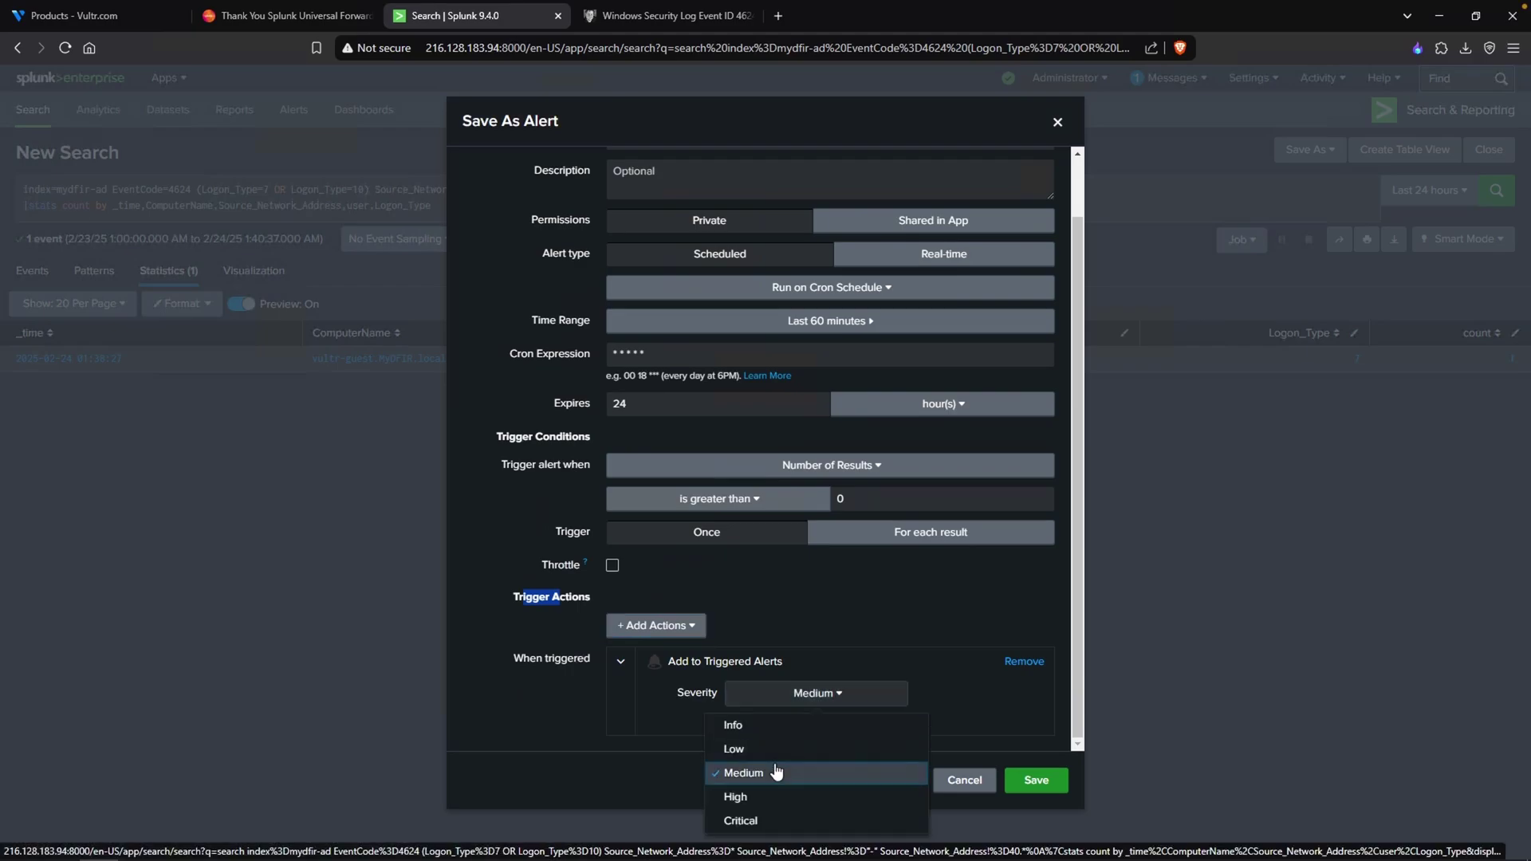
left_click(797, 770)
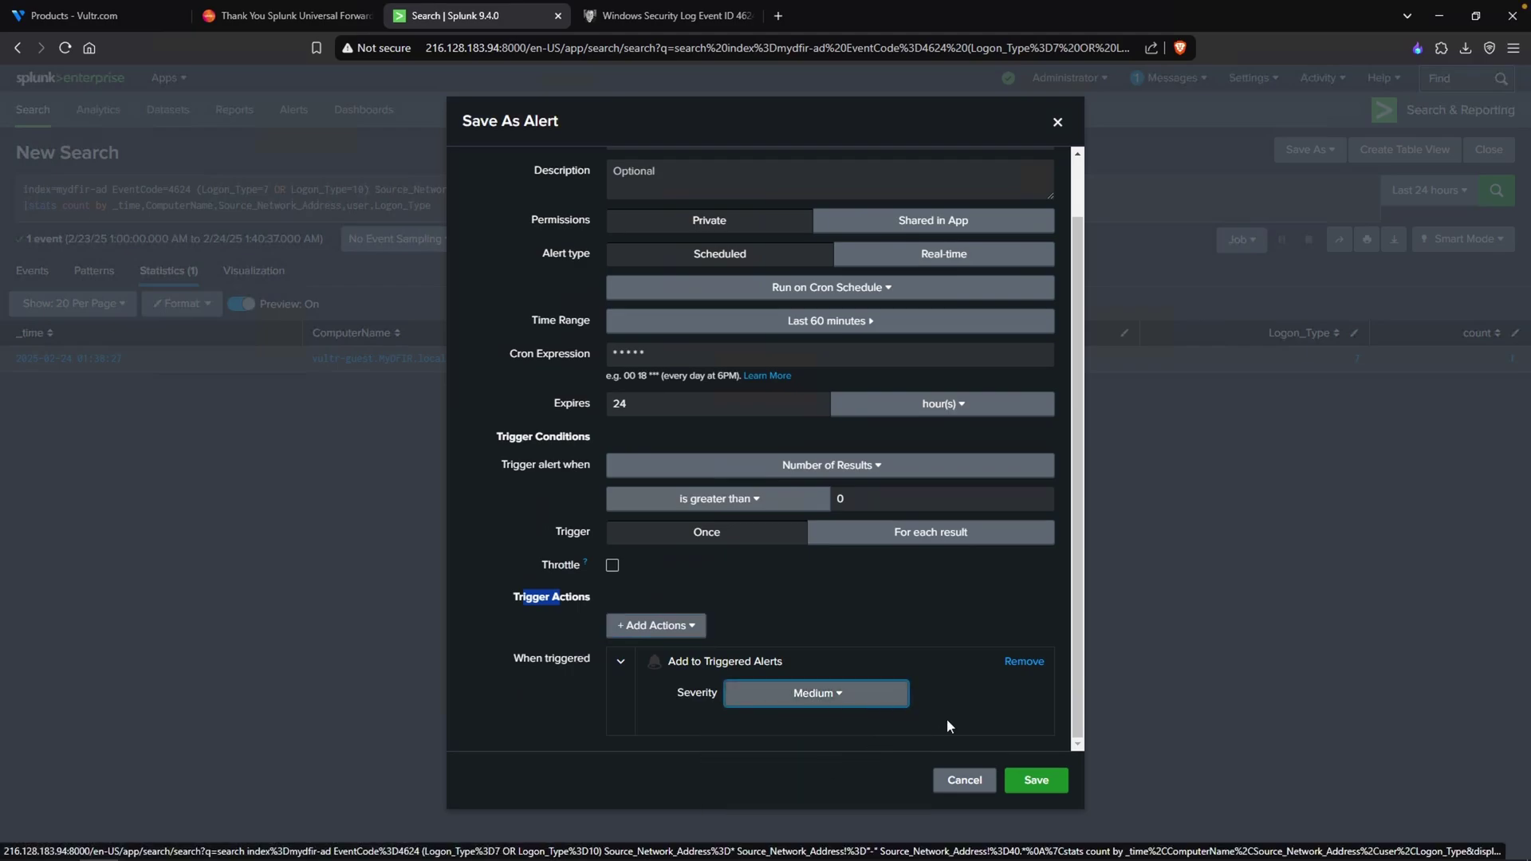
left_click(1033, 782)
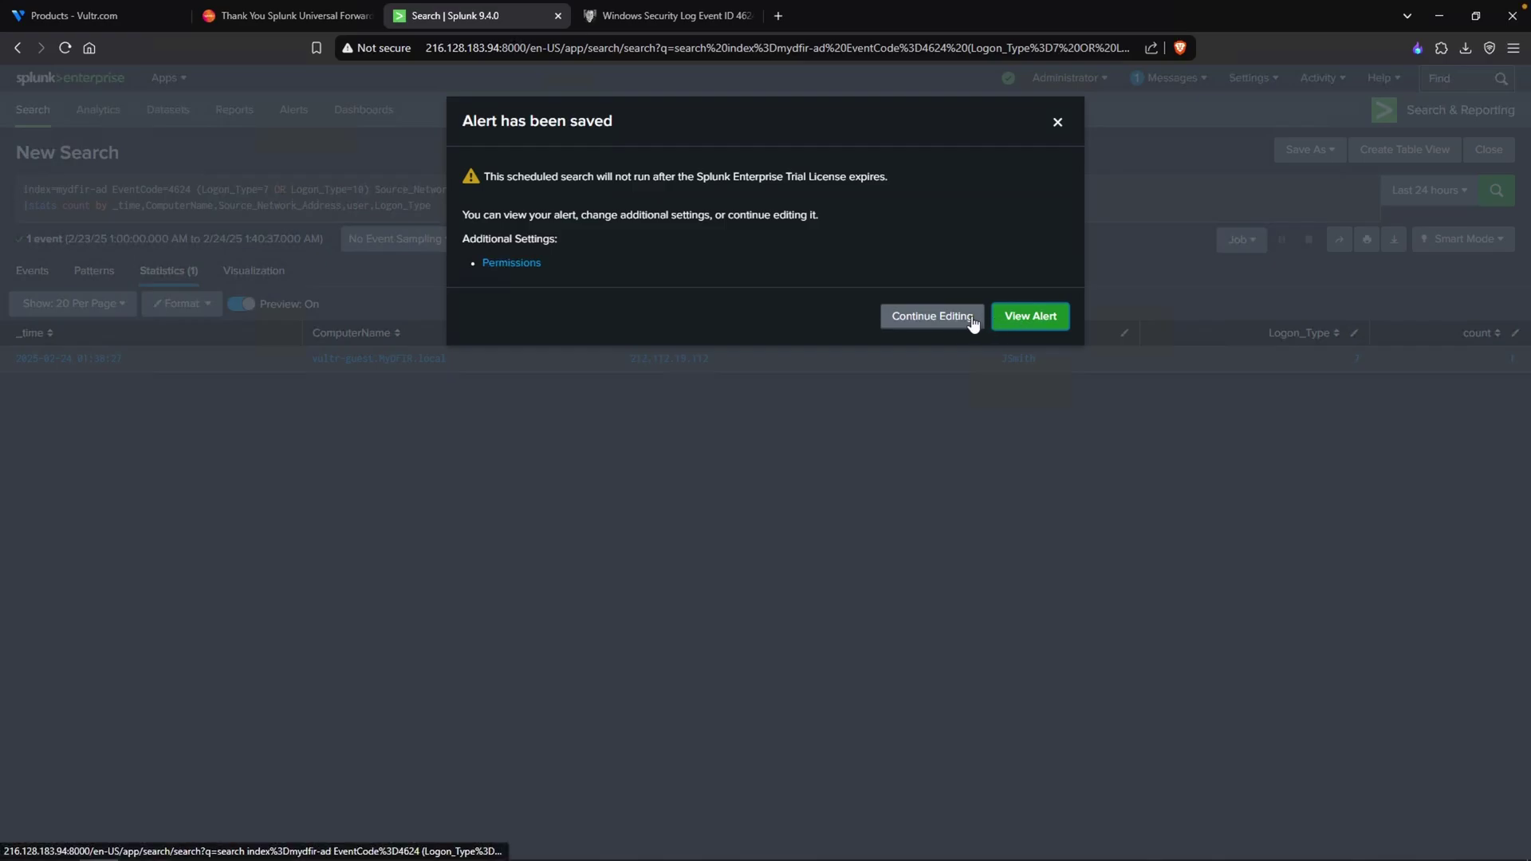
- Dismiss the saved confirmation and view Activity > Triggered Alerts in a new tab, currently empty
left_click(1061, 123)
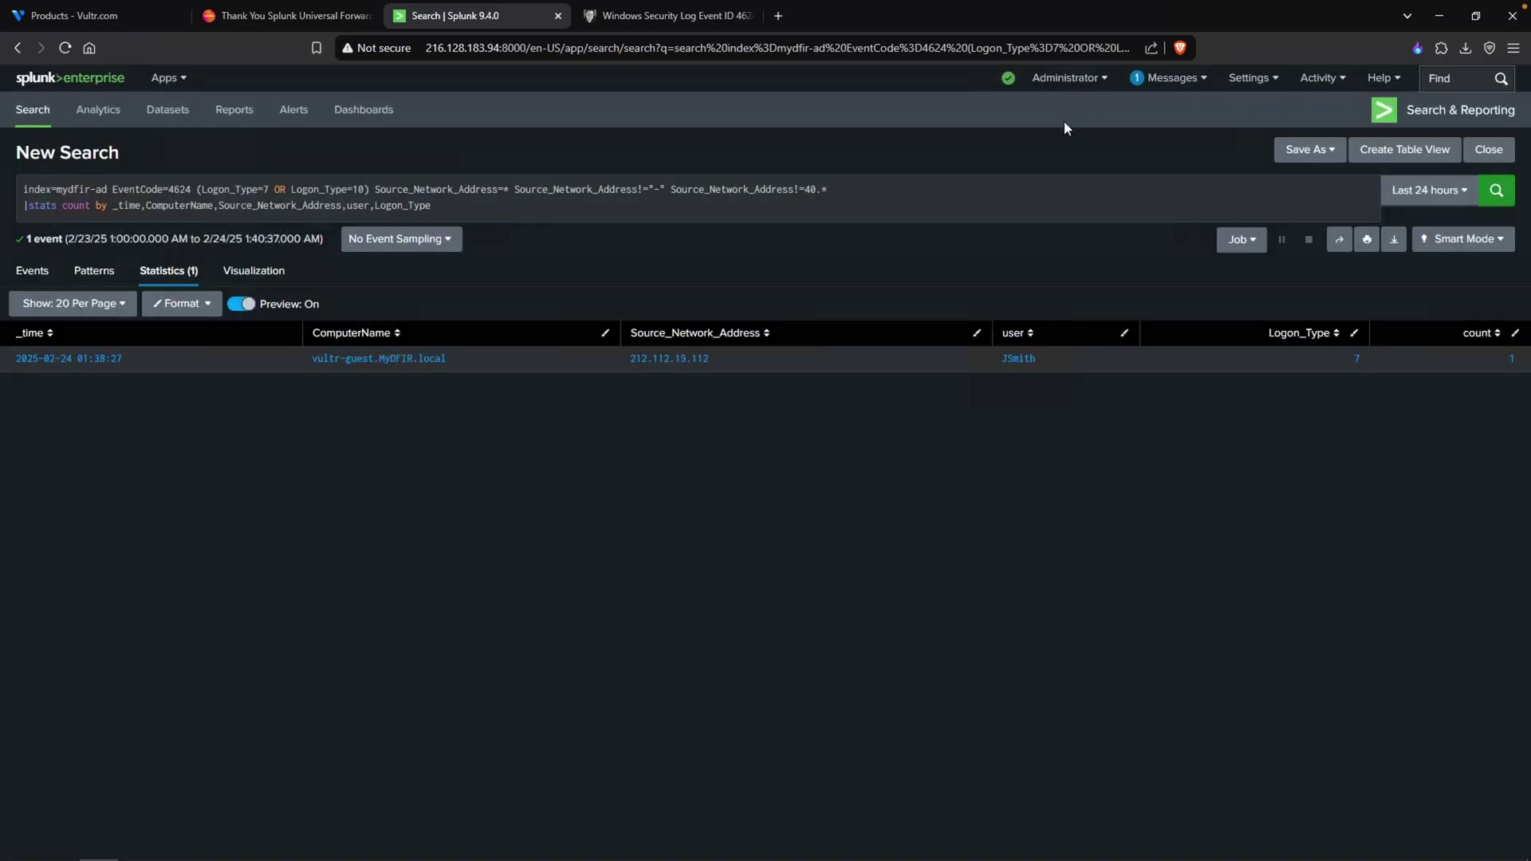
left_click(1321, 79)
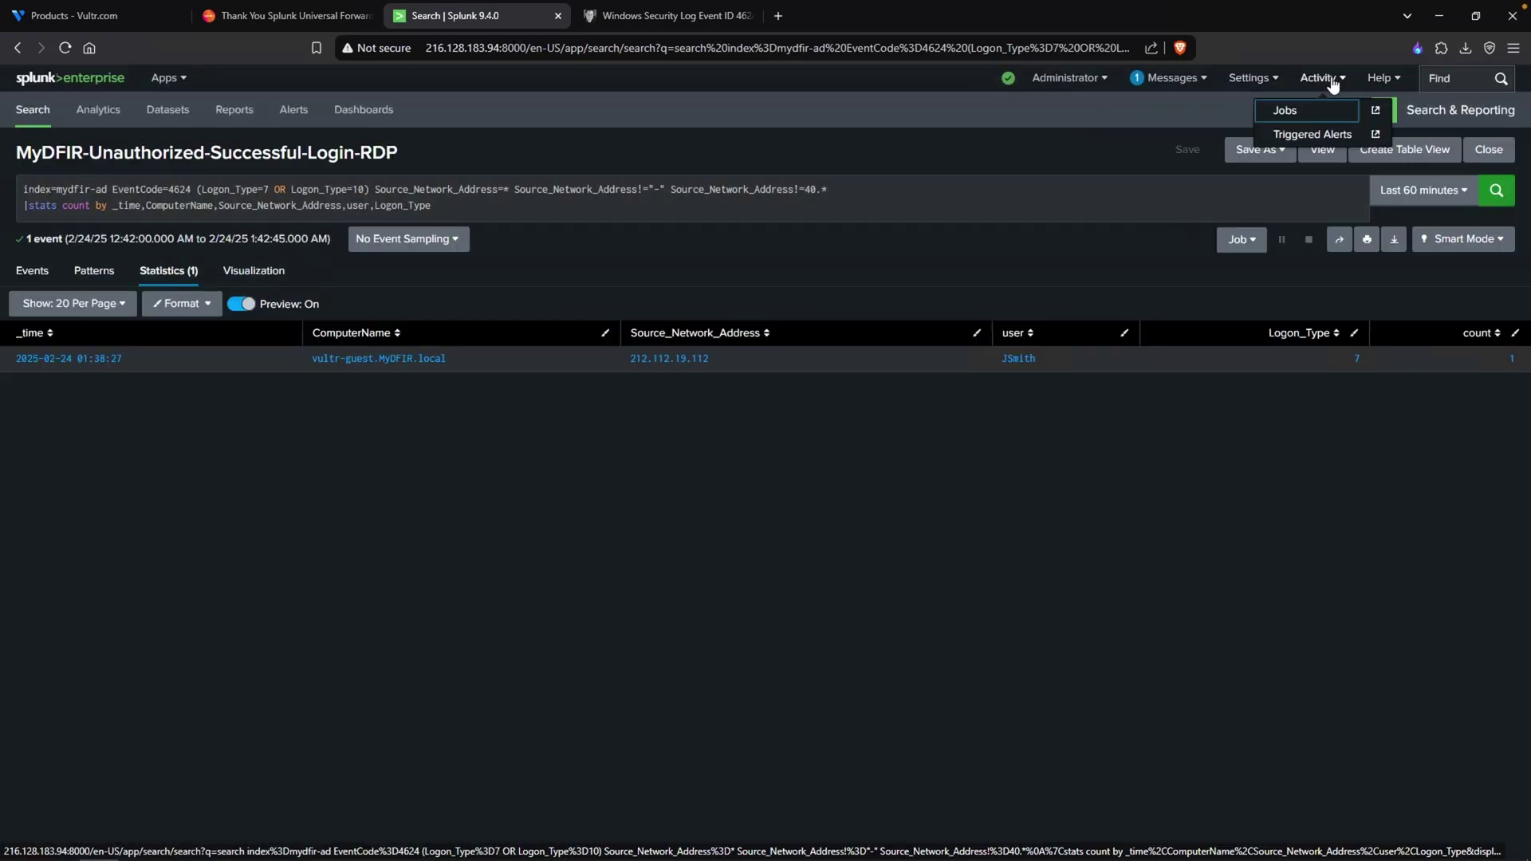
left_click(1299, 134)
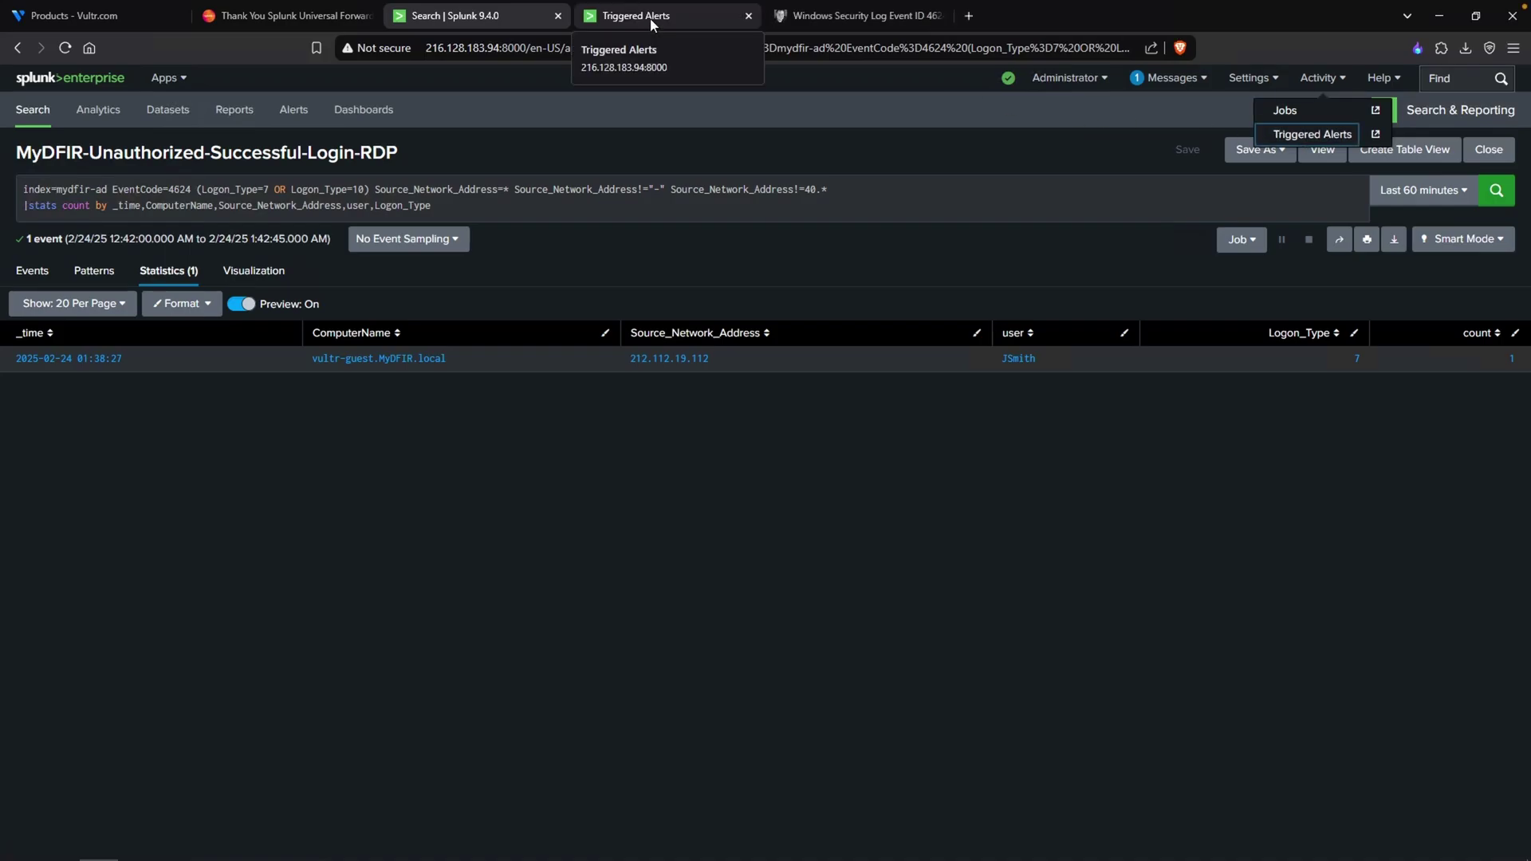
left_click(649, 18)
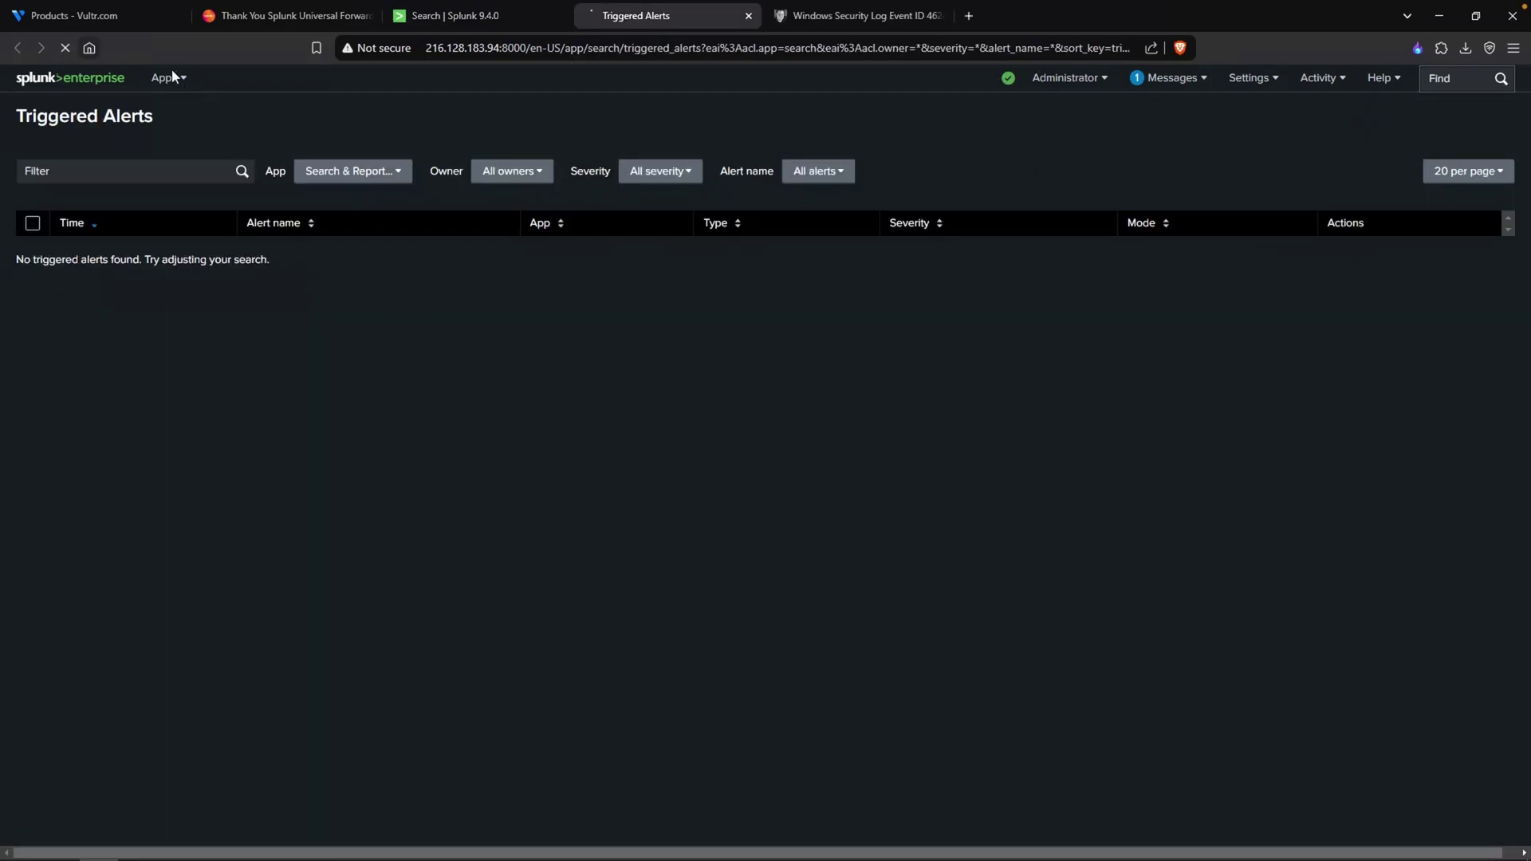
left_click(441, 18)
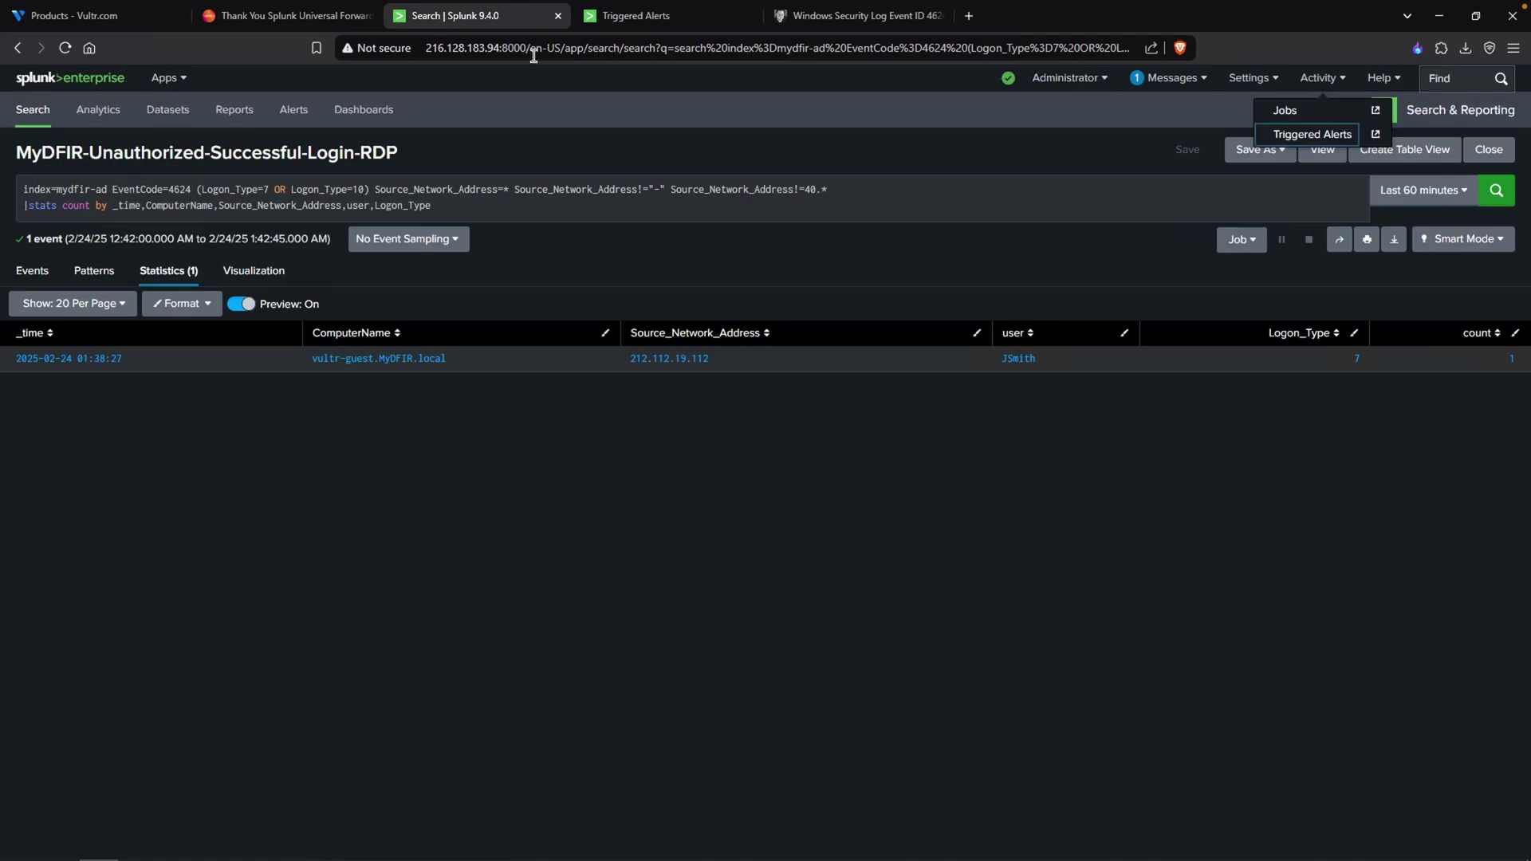
left_click(684, 22)
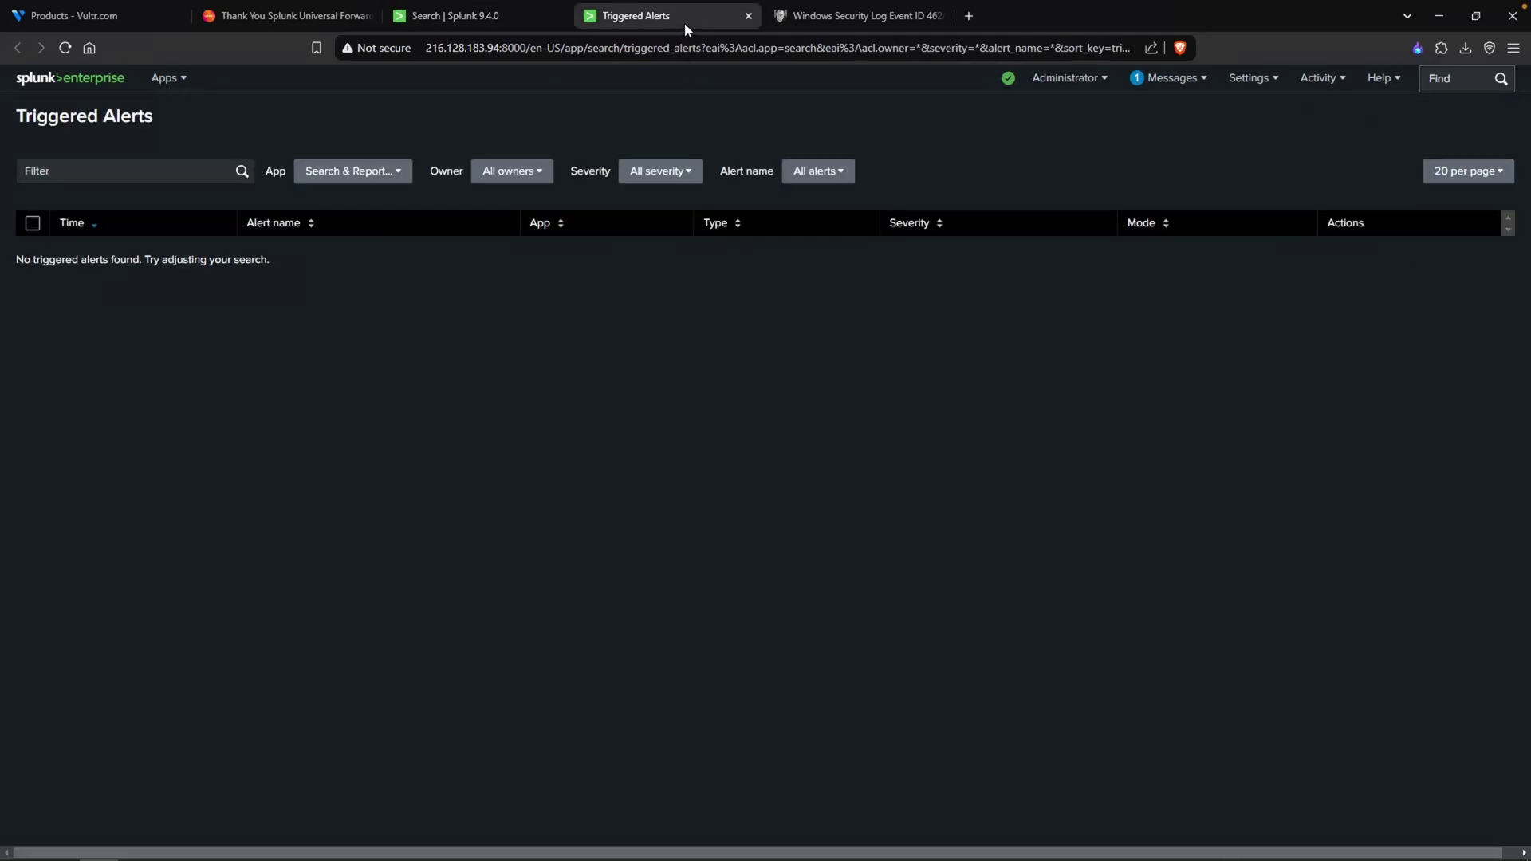